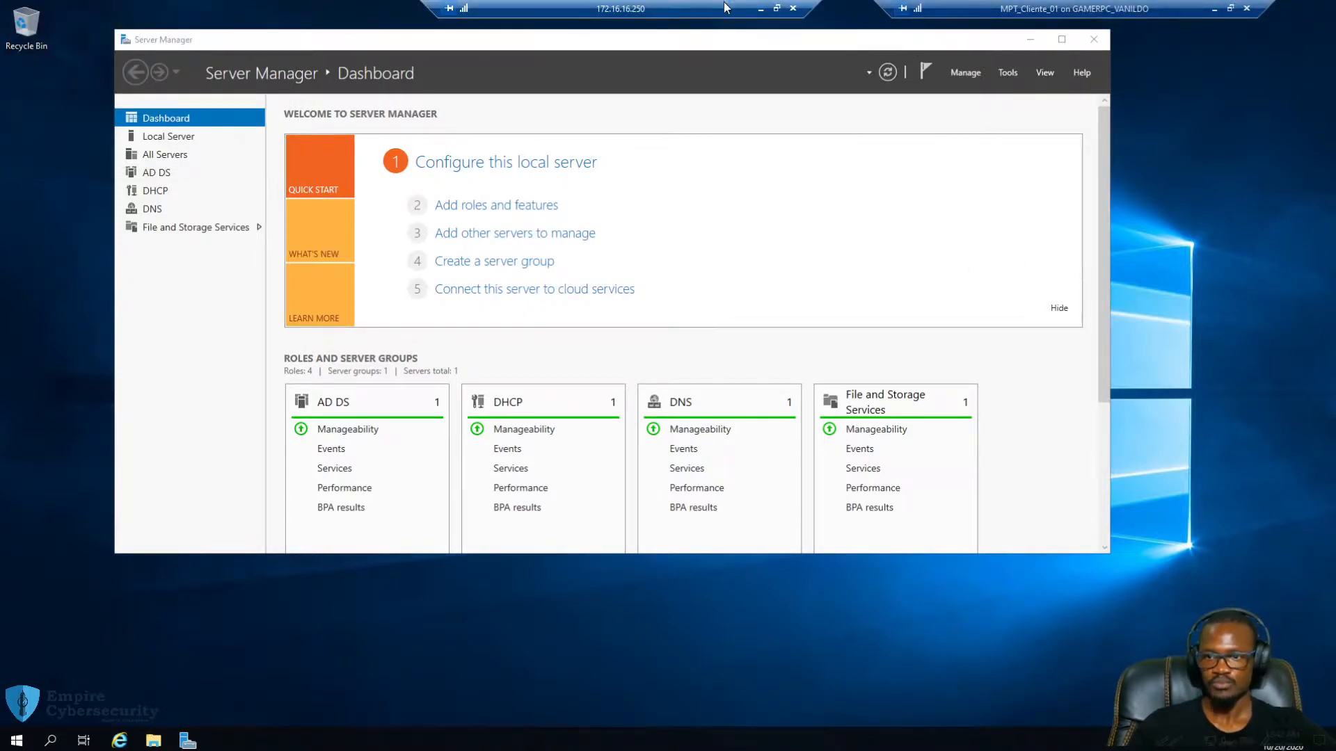
Open the Network and Sharing Center from Control Panel via the Run box
{"action": "key", "text": "super+r"}
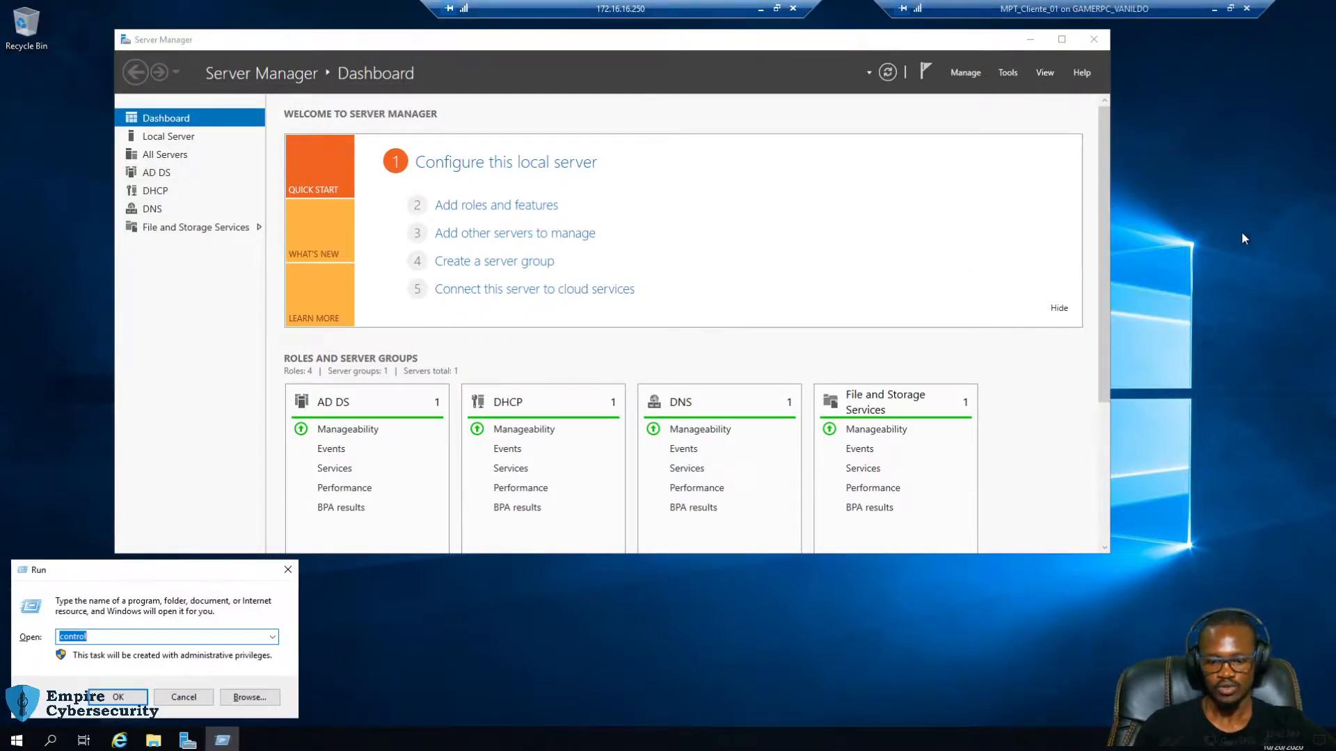
{"action": "key", "text": "Return"}
{"action": "left_click", "coordinate": [514, 277]}
{"action": "left_click", "coordinate": [503, 203]}
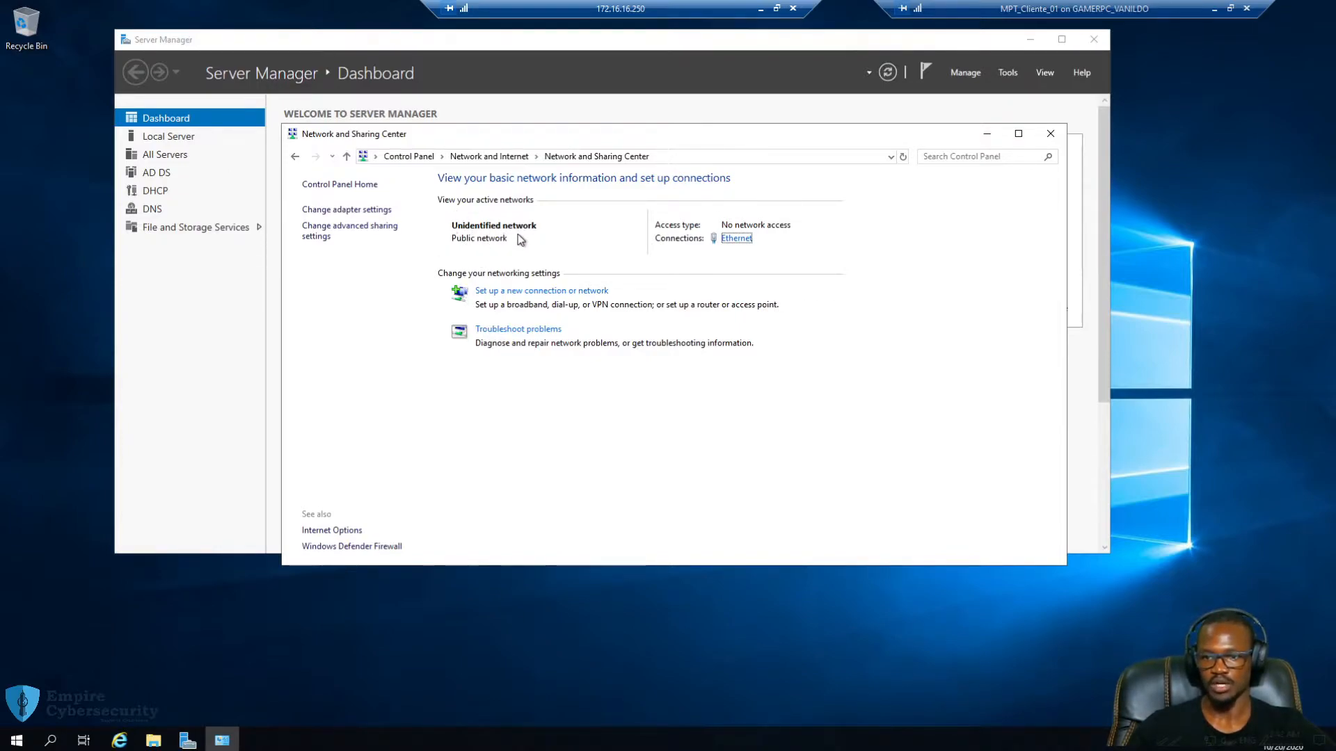
Check the Ethernet details (172.16.16.250, gateway 172.16.16.1), then open the Ethernet properties
{"action": "left_click", "coordinate": [736, 239]}
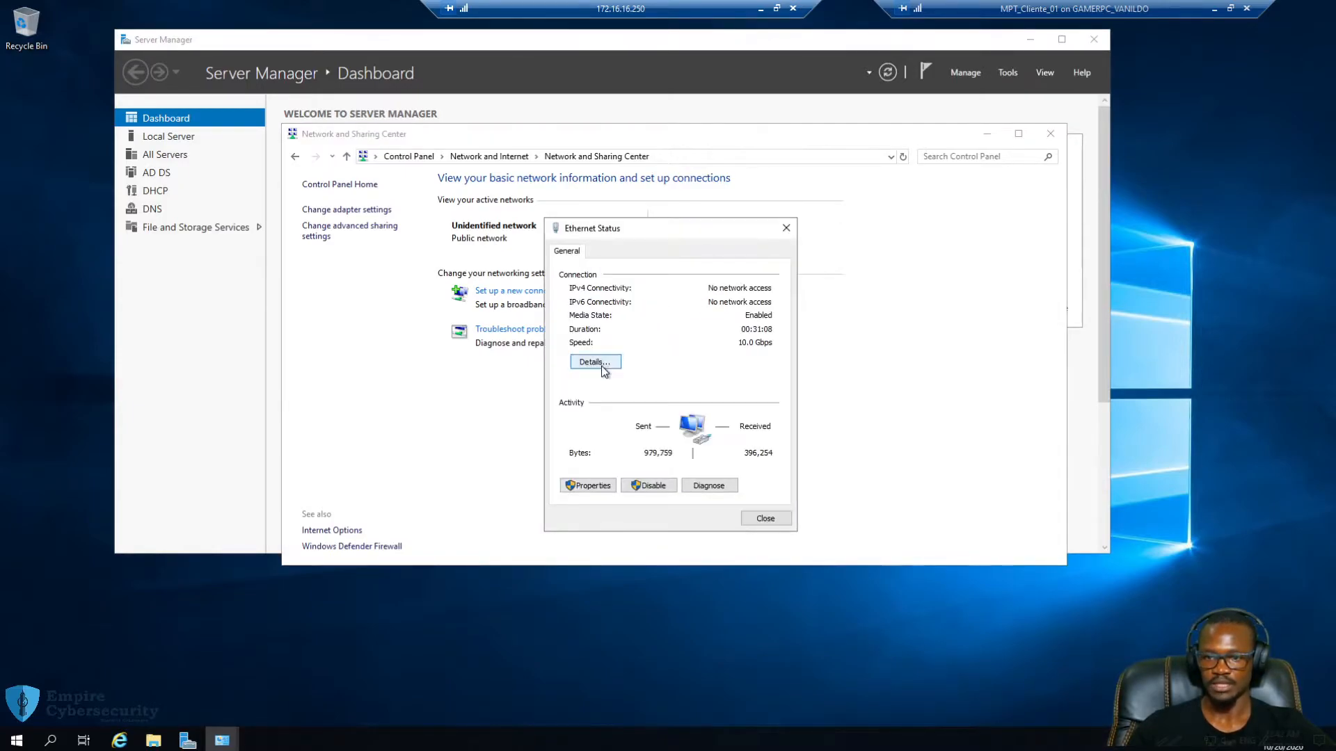
{"action": "left_click", "coordinate": [600, 363]}
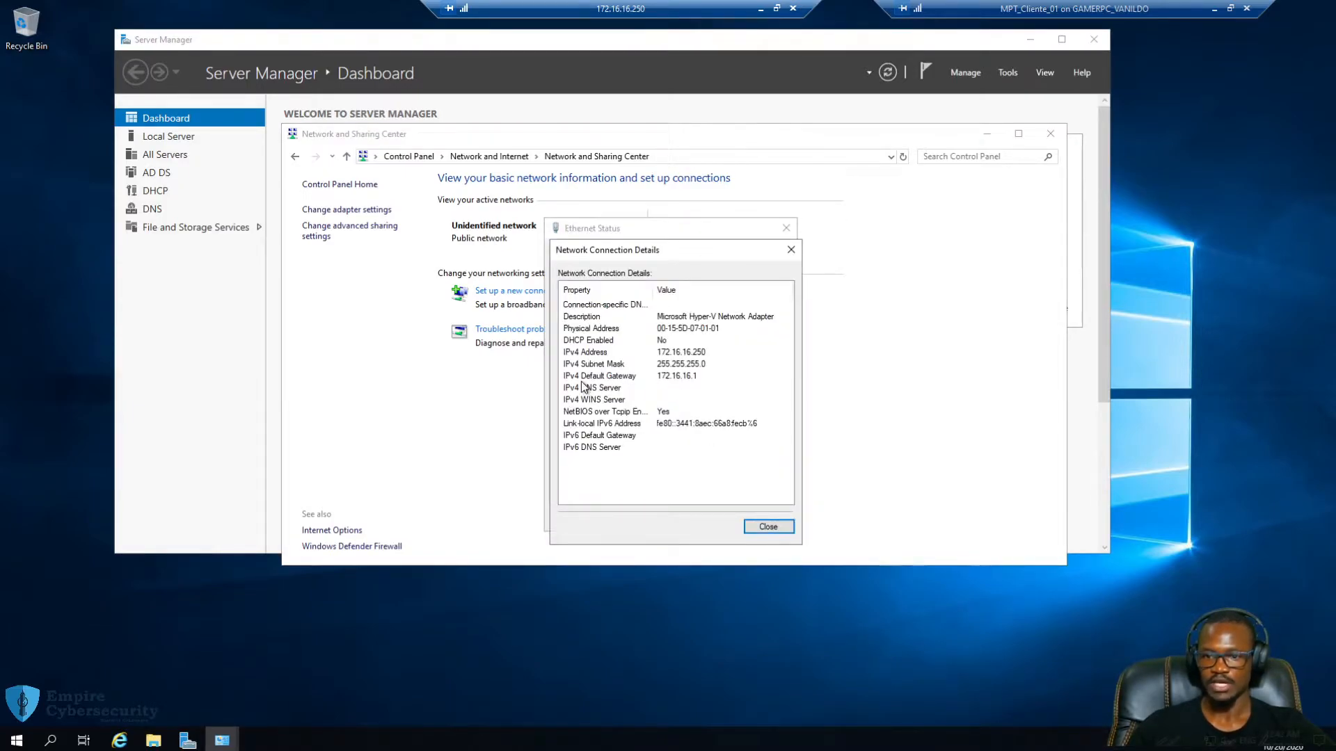
{"action": "left_click", "coordinate": [583, 390]}
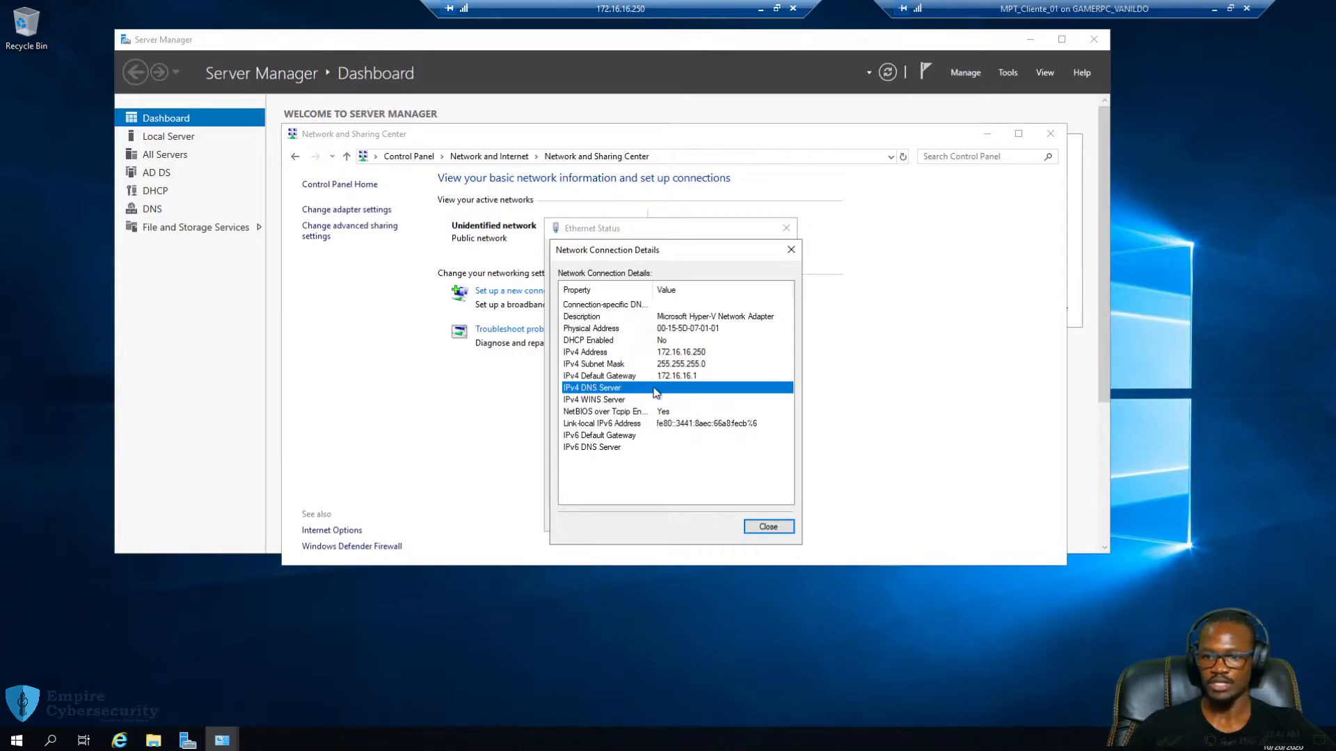
{"action": "left_click", "coordinate": [772, 527]}
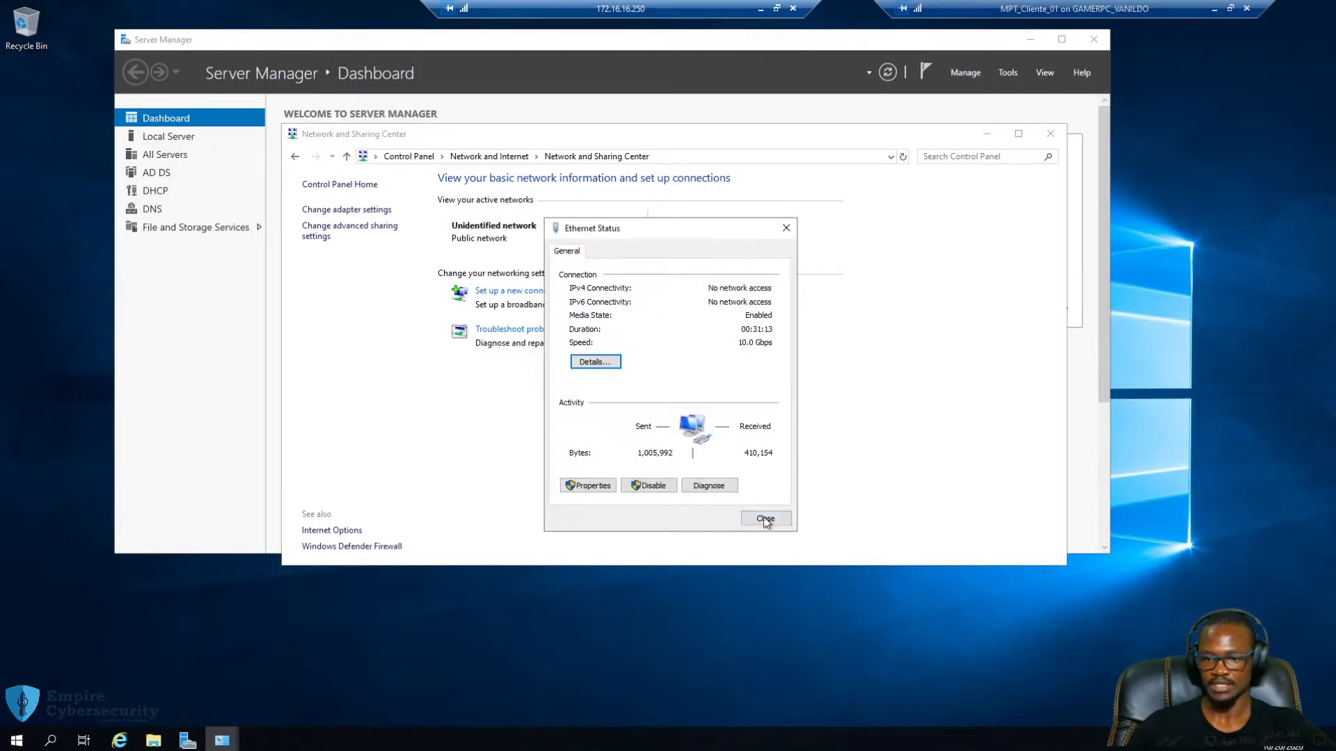
{"action": "left_click", "coordinate": [588, 486]}
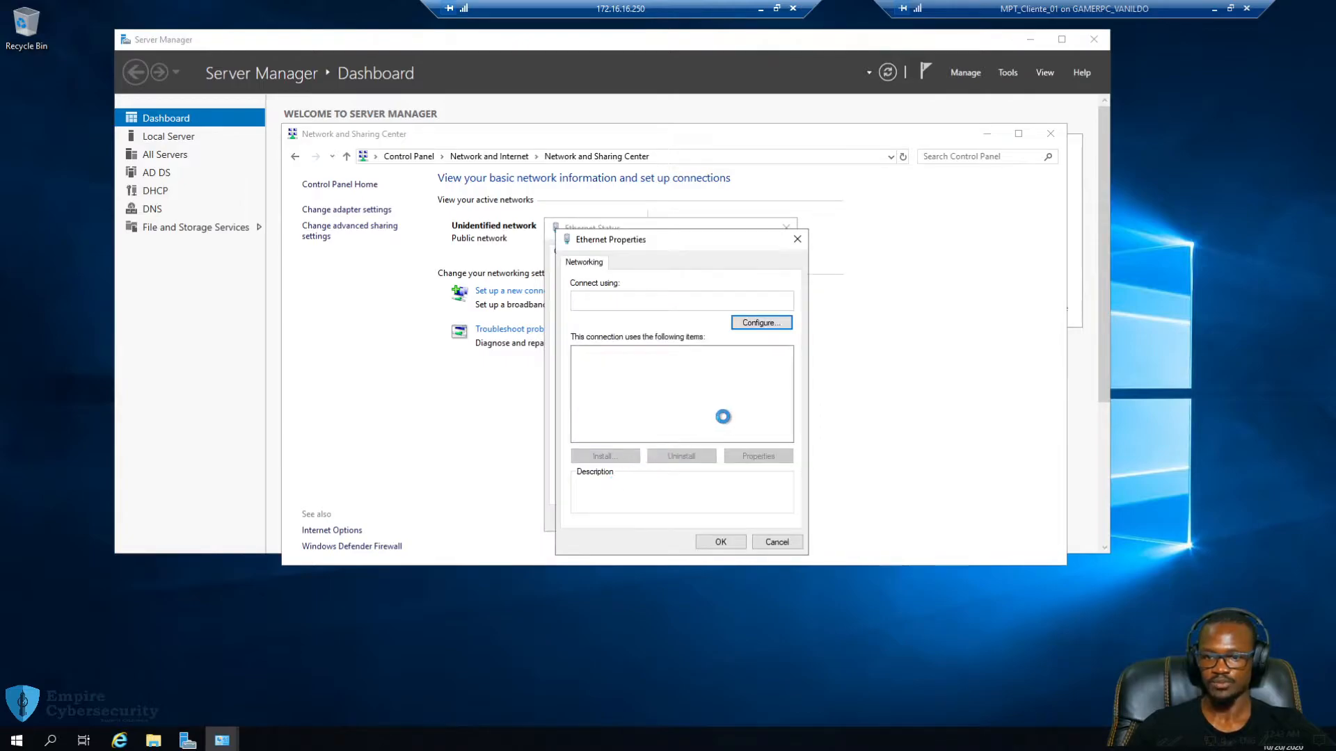
Change the IPv4 preferred DNS from 127.0.0.1 to 172.16.16.250, leaving the alternate DNS blank
{"action": "scroll", "coordinate": [723, 401], "scroll_direction": "down", "scroll_amount": 1}
{"action": "scroll", "coordinate": [723, 401], "scroll_direction": "up", "scroll_amount": 1}
{"action": "double_click", "coordinate": [689, 388]}
{"action": "left_click_drag", "start_coordinate": [762, 294], "coordinate": [776, 158]}
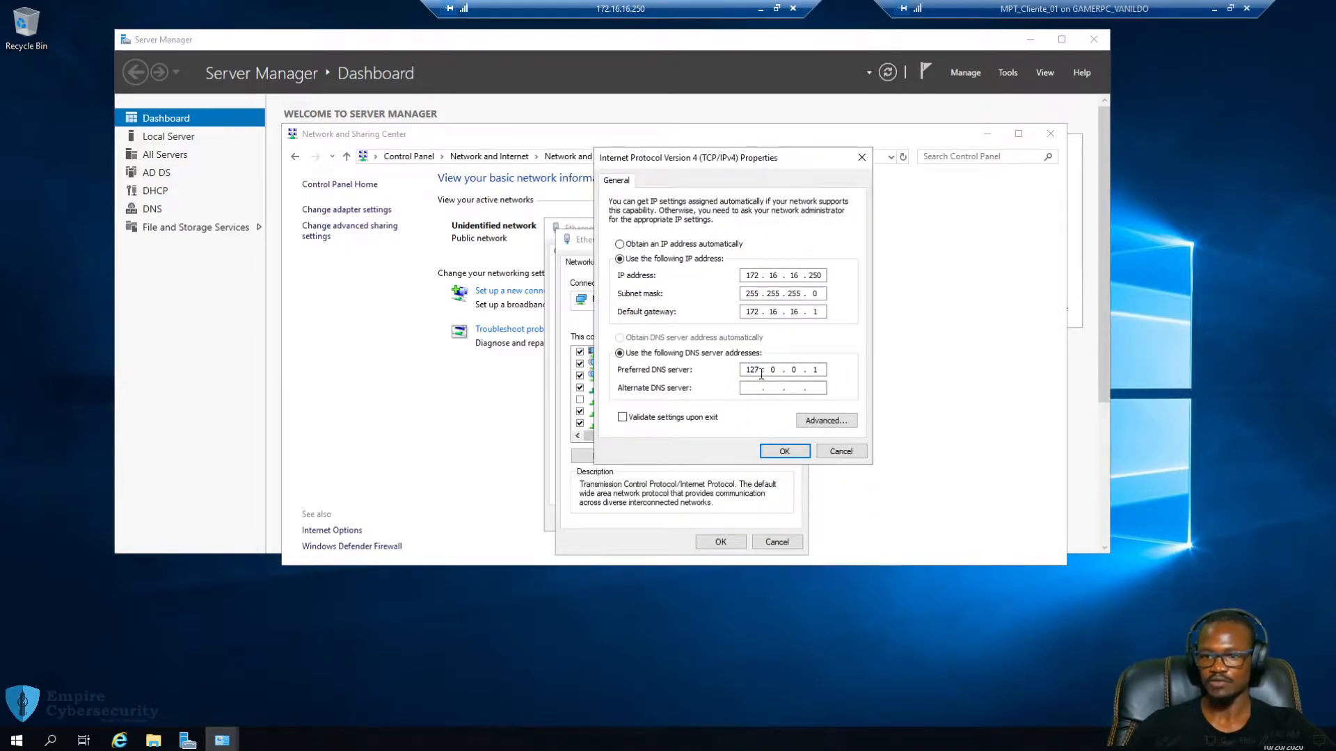
{"action": "left_click", "coordinate": [821, 369]}
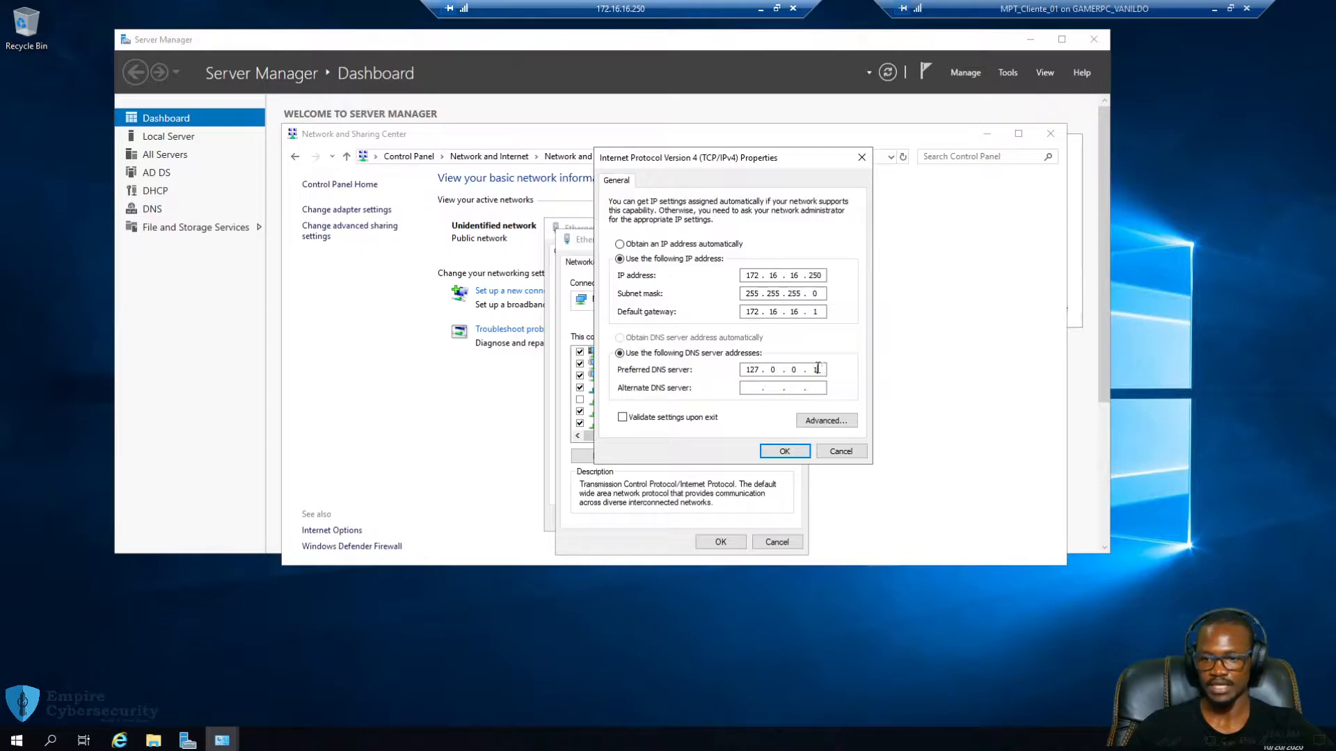
{"action": "key", "text": "BackSpace"}
{"action": "key", "text": "BackSpace"}
{"action": "key", "text": "BackSpace"}
{"action": "key", "text": "BackSpace"}
{"action": "key", "text": "BackSpace"}
{"action": "key", "text": "BackSpace"}
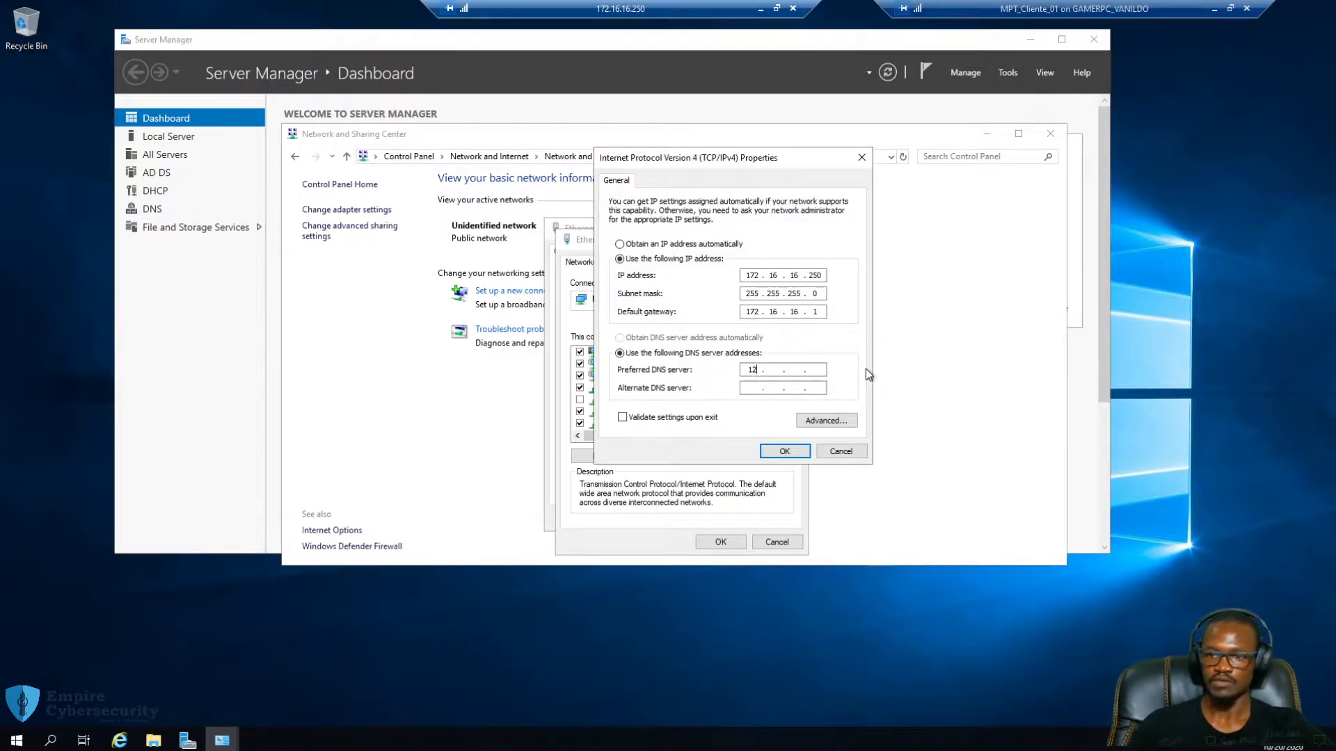
{"action": "type", "text": "172 . 16 "}
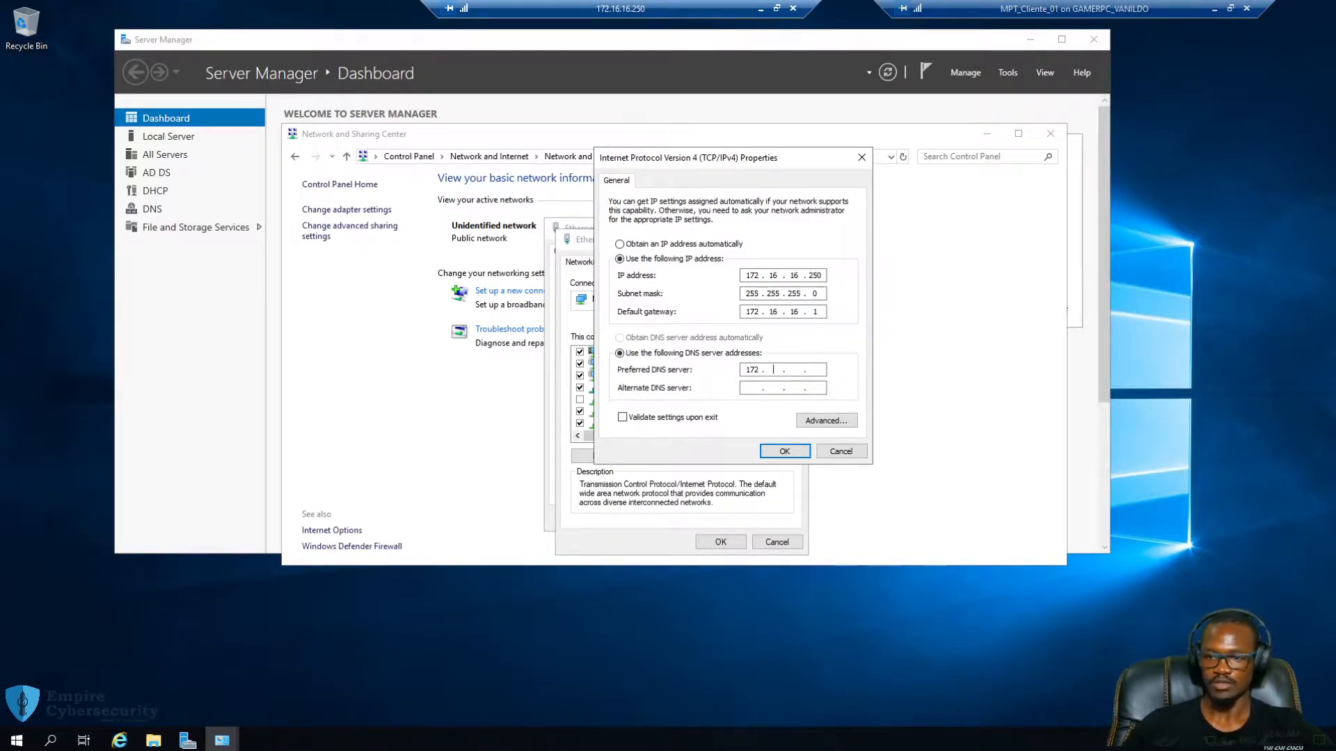
{"action": "type", "text": ". 16 . 250"}
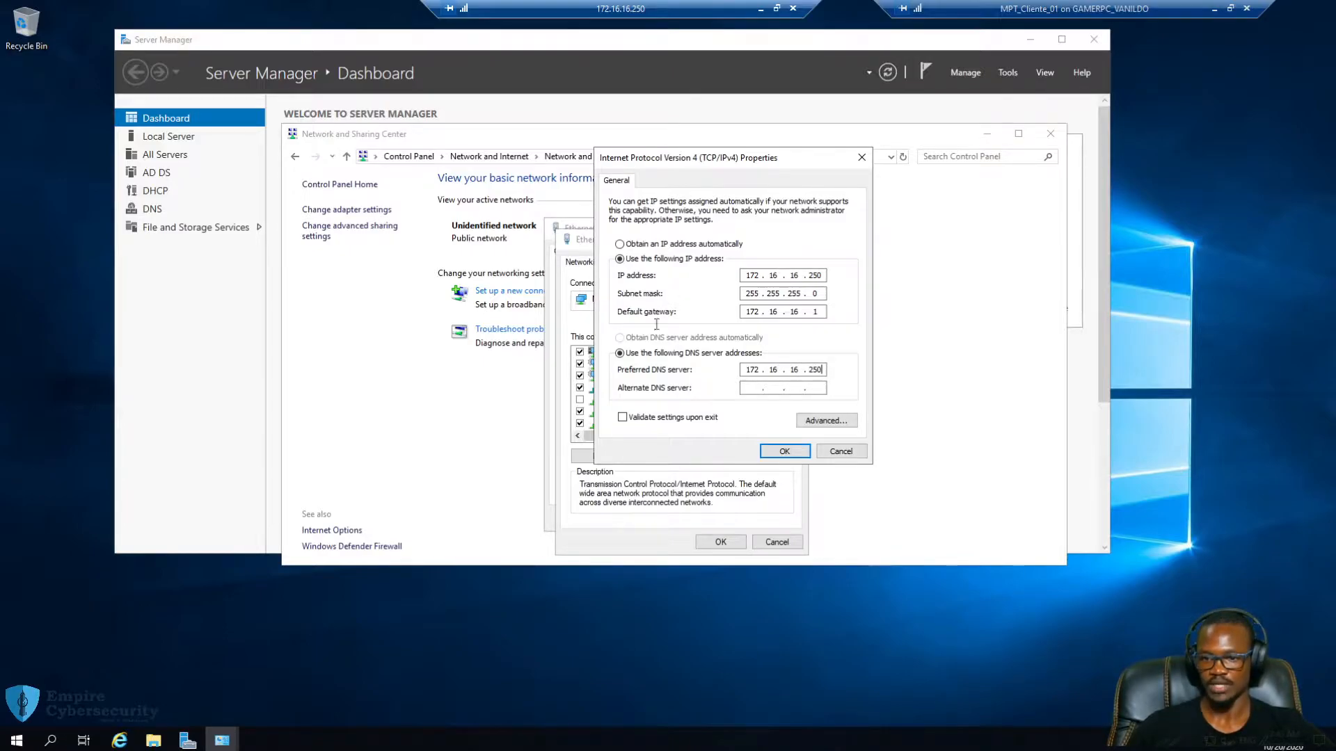
{"action": "left_click", "coordinate": [750, 388]}
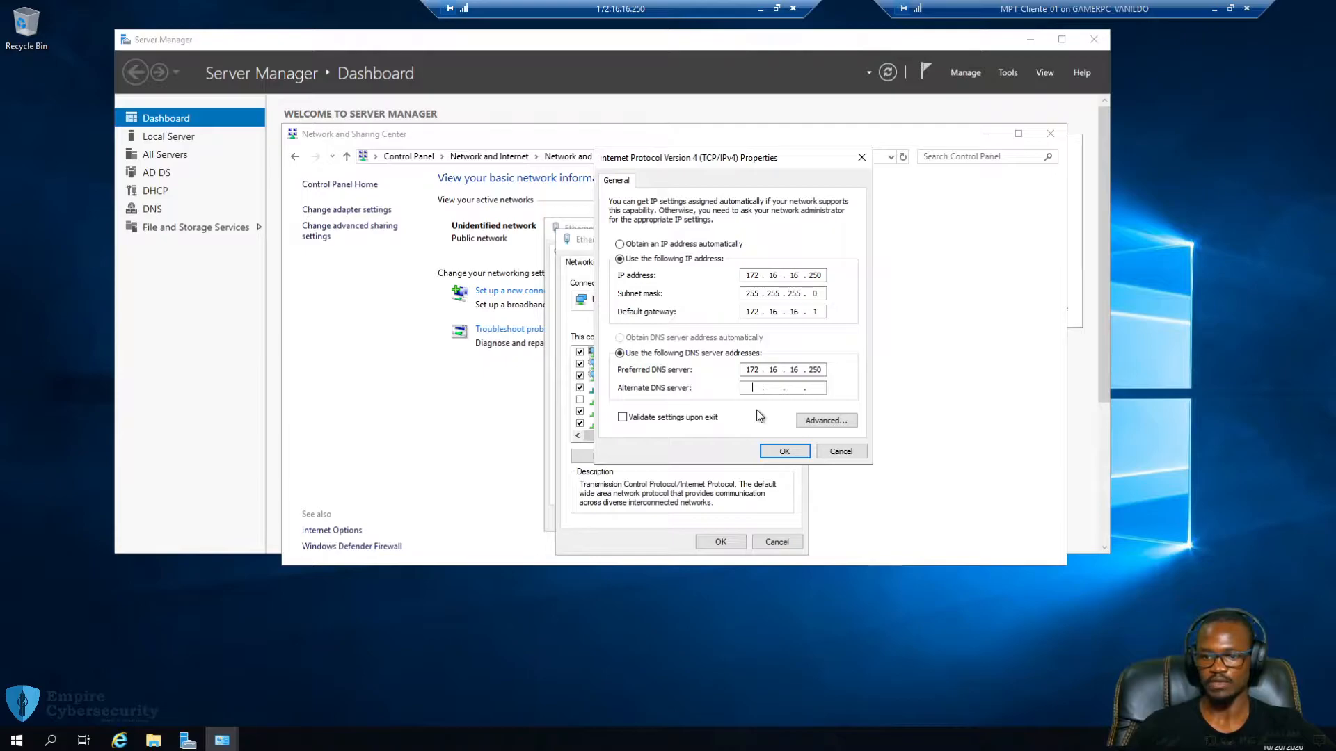
{"action": "type", "text": "8."}
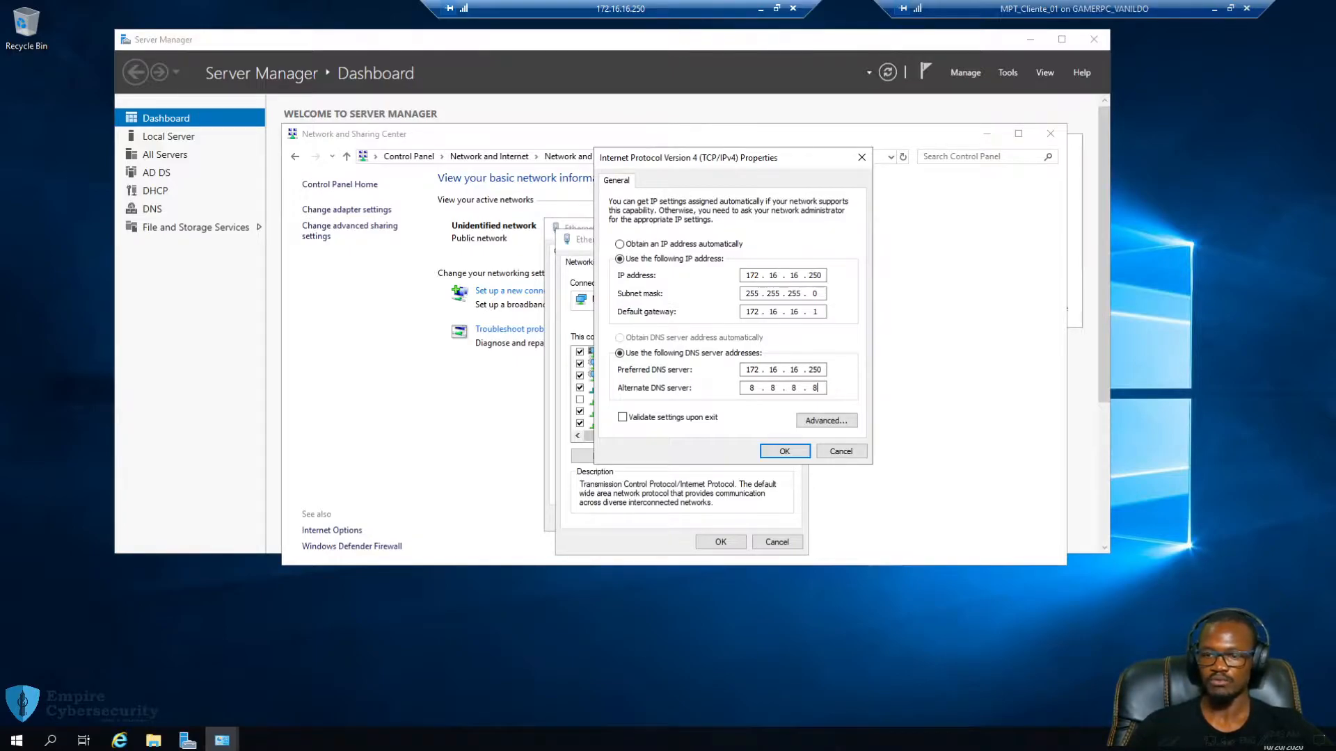
{"action": "key", "text": "BackSpace"}
{"action": "key", "text": "BackSpace"}
{"action": "key", "text": "BackSpace"}
{"action": "key", "text": "BackSpace"}
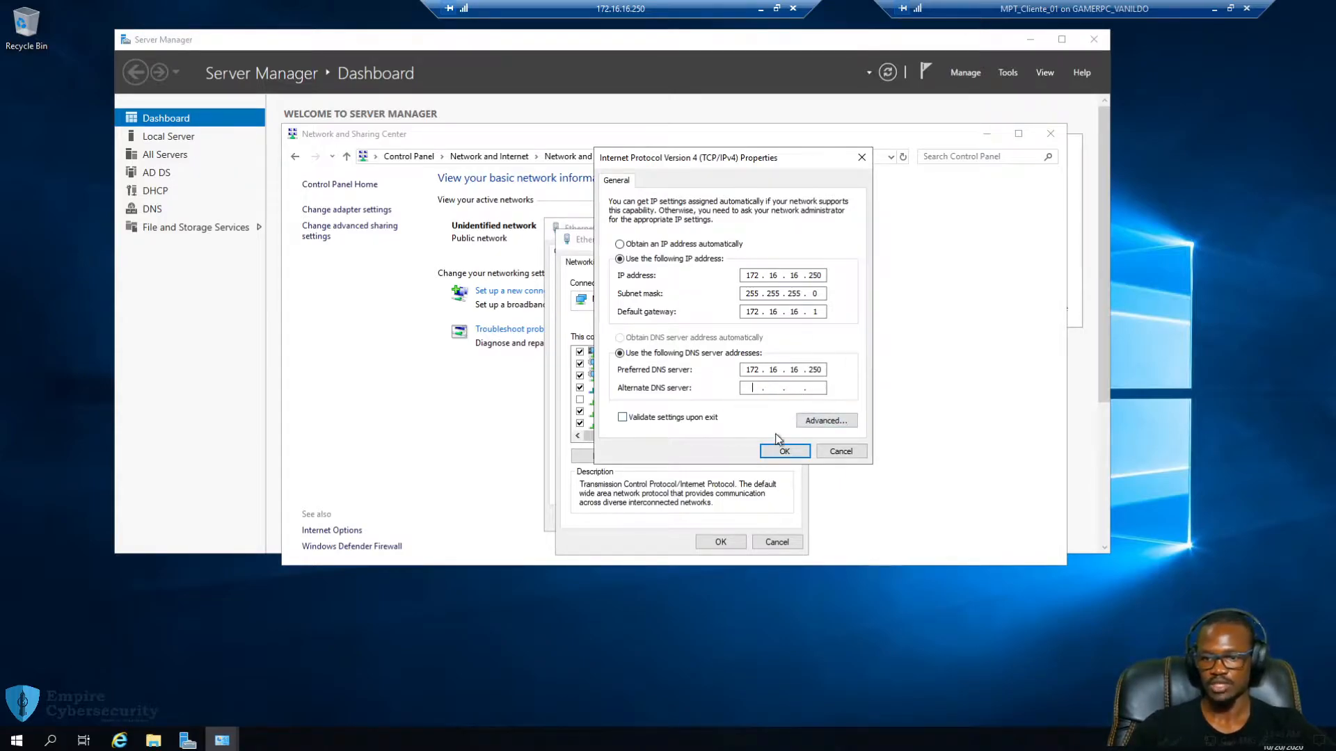
{"action": "left_click", "coordinate": [787, 453]}
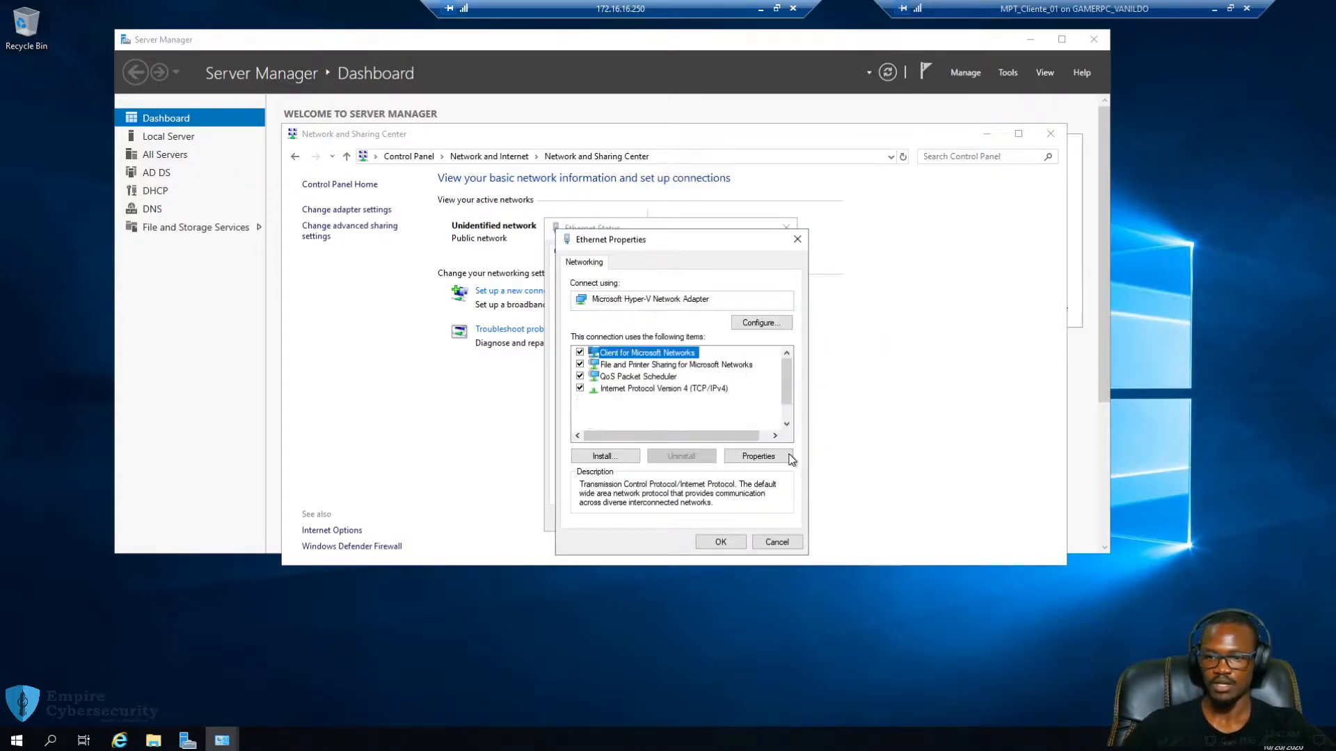
{"action": "left_click", "coordinate": [720, 541]}
Disable the server's Ethernet adapter in Network Connections and close the remote session
{"action": "left_click", "coordinate": [765, 519]}
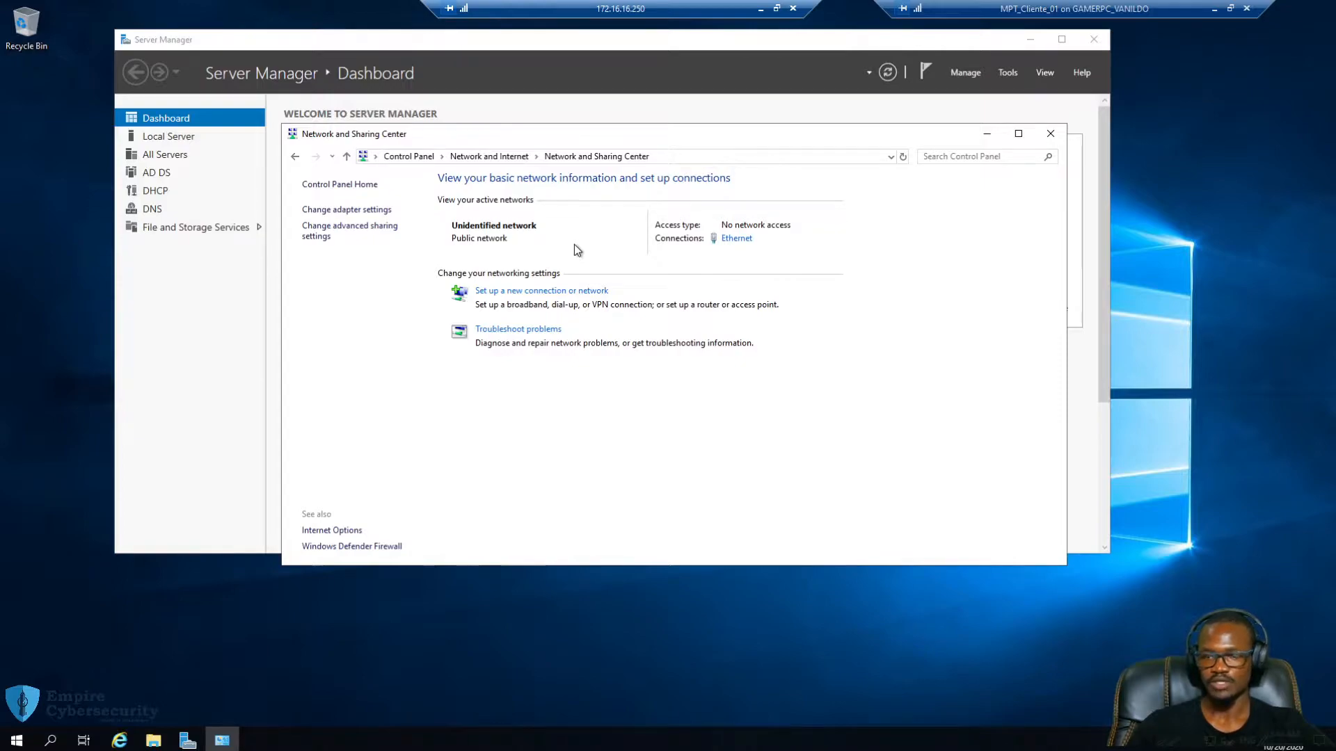
{"action": "left_click", "coordinate": [381, 212]}
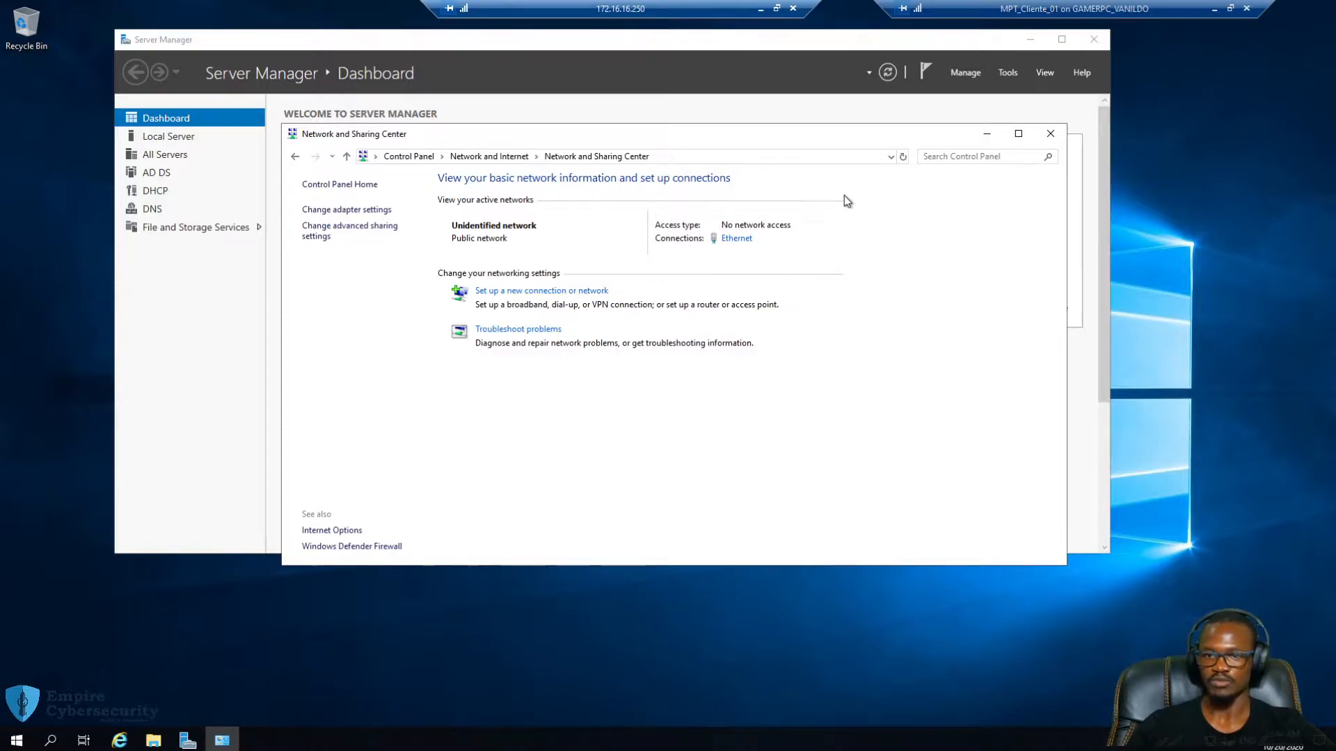
{"action": "left_click", "coordinate": [361, 216]}
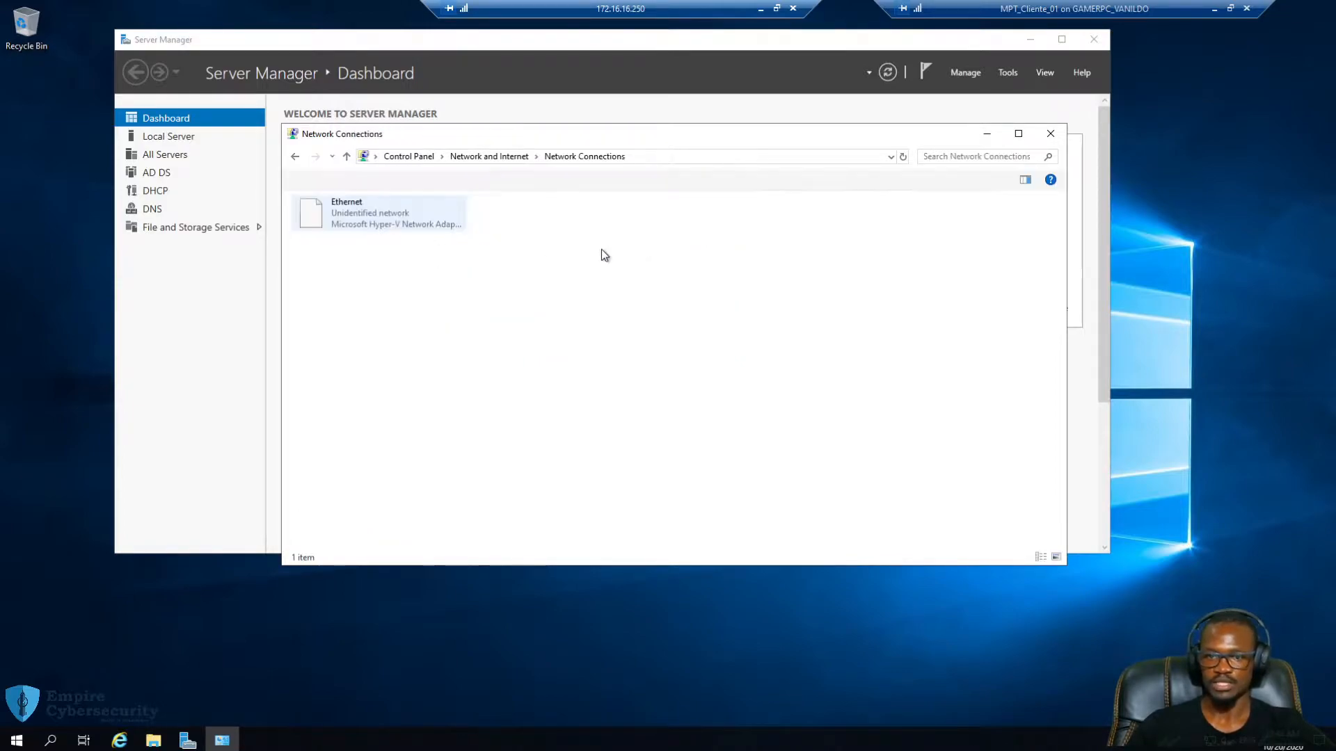
{"action": "left_click", "coordinate": [338, 221]}
{"action": "right_click", "coordinate": [337, 221]}
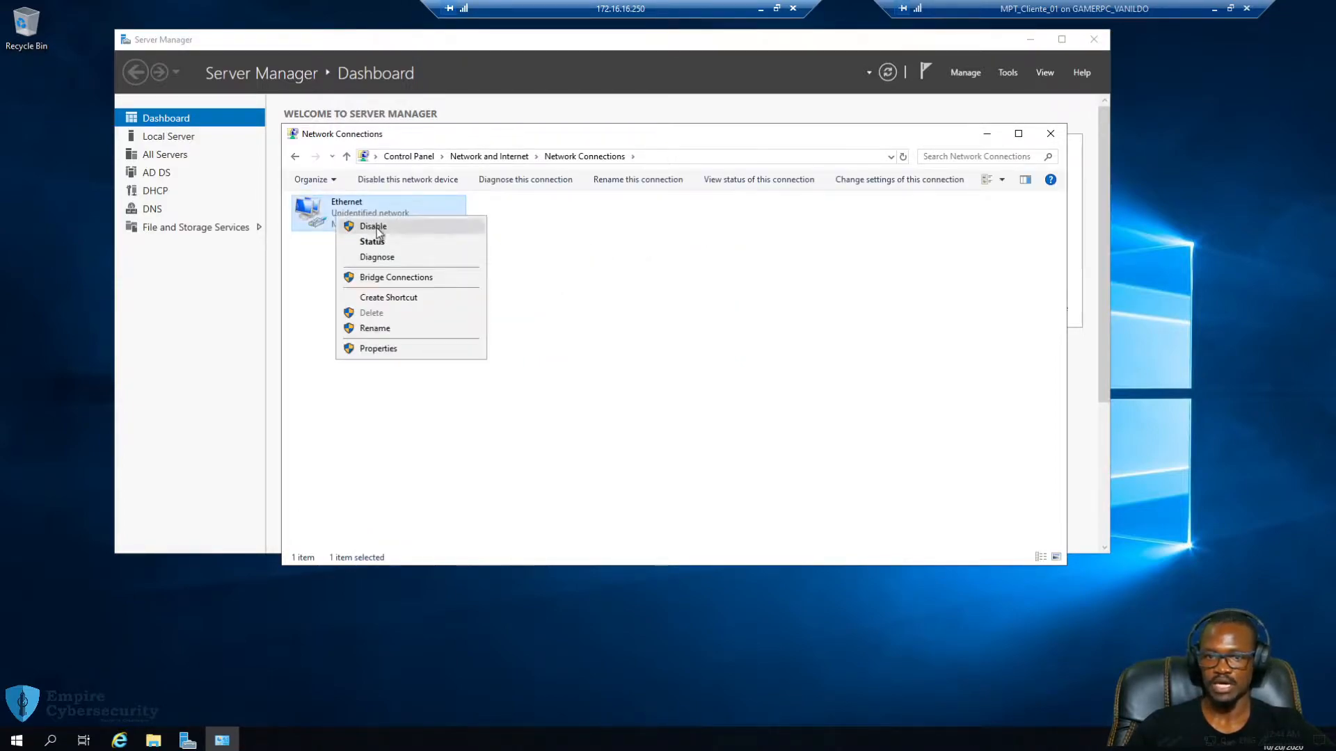
{"action": "left_click", "coordinate": [376, 227]}
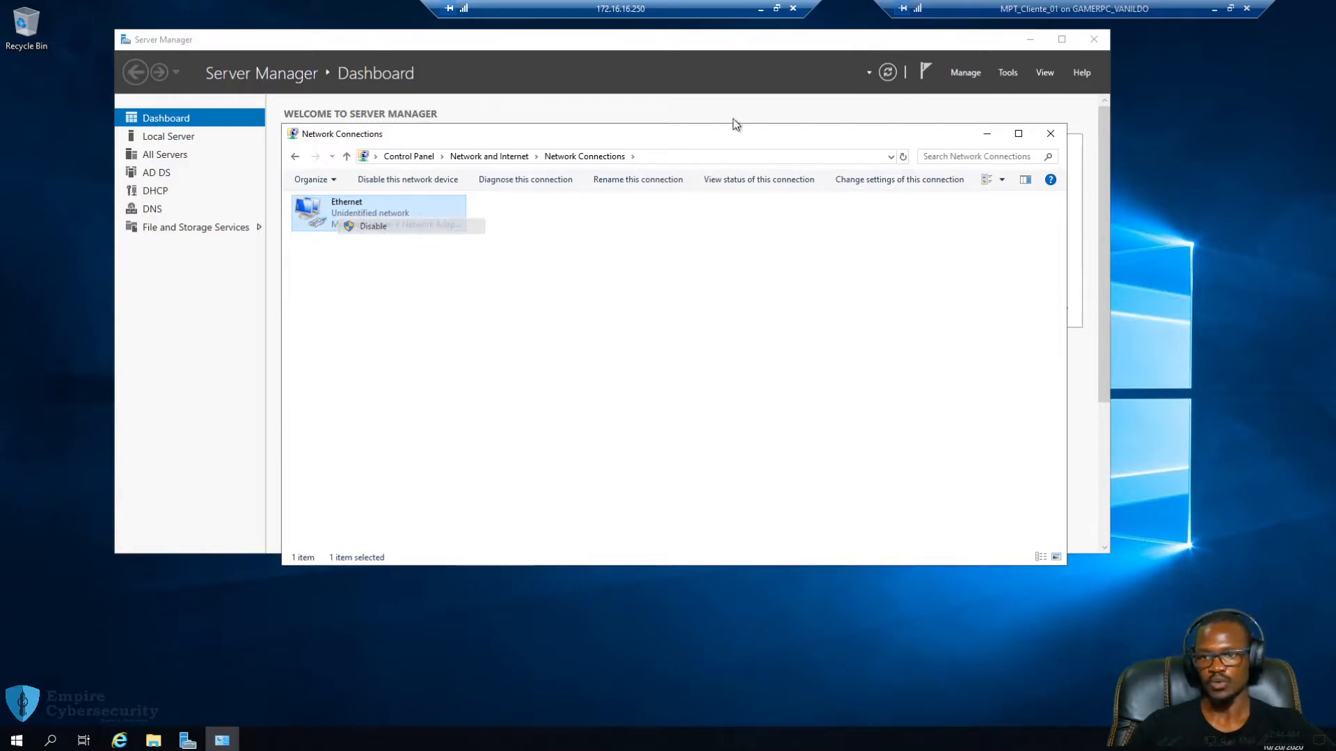
{"action": "left_click", "coordinate": [794, 10]}
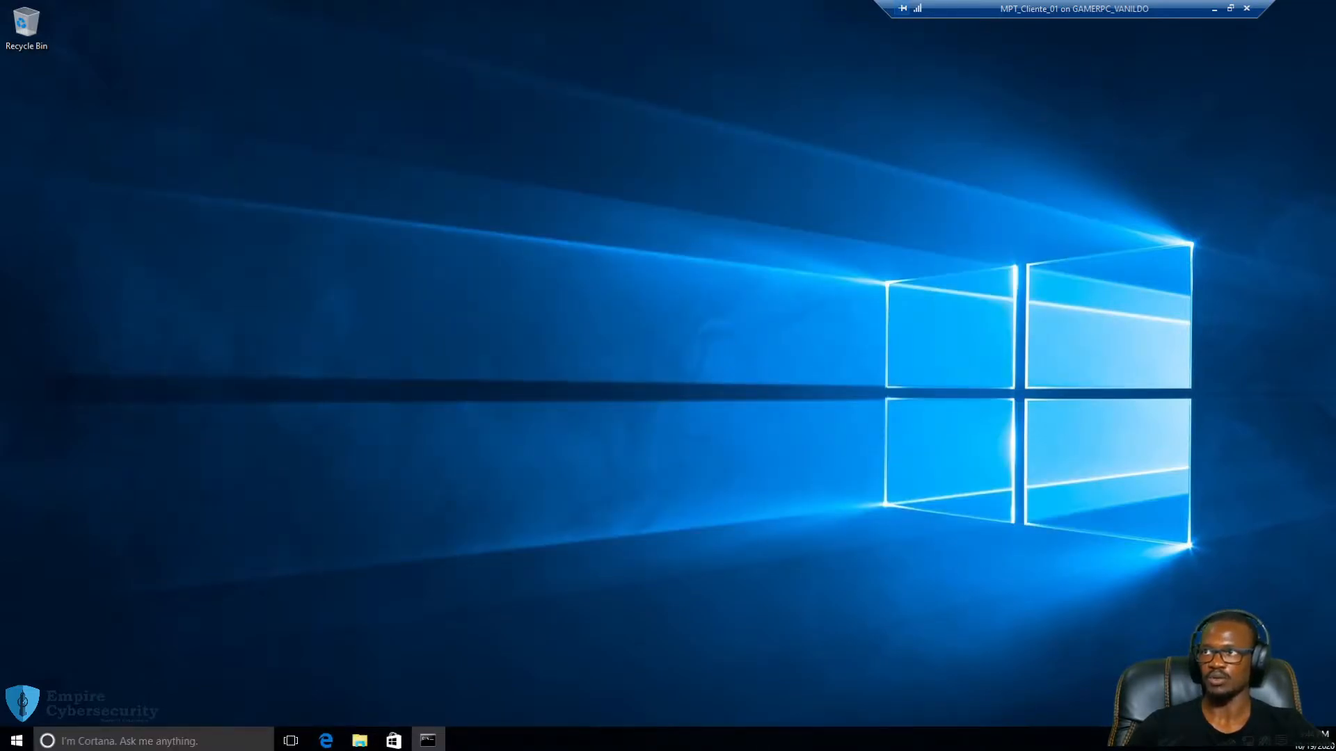
Connect to the MPT_DC_01 virtual machine from Hyper-V Manager and make it full screen
{"action": "left_click_drag", "start_coordinate": [1335, 270], "coordinate": [681, 99]}
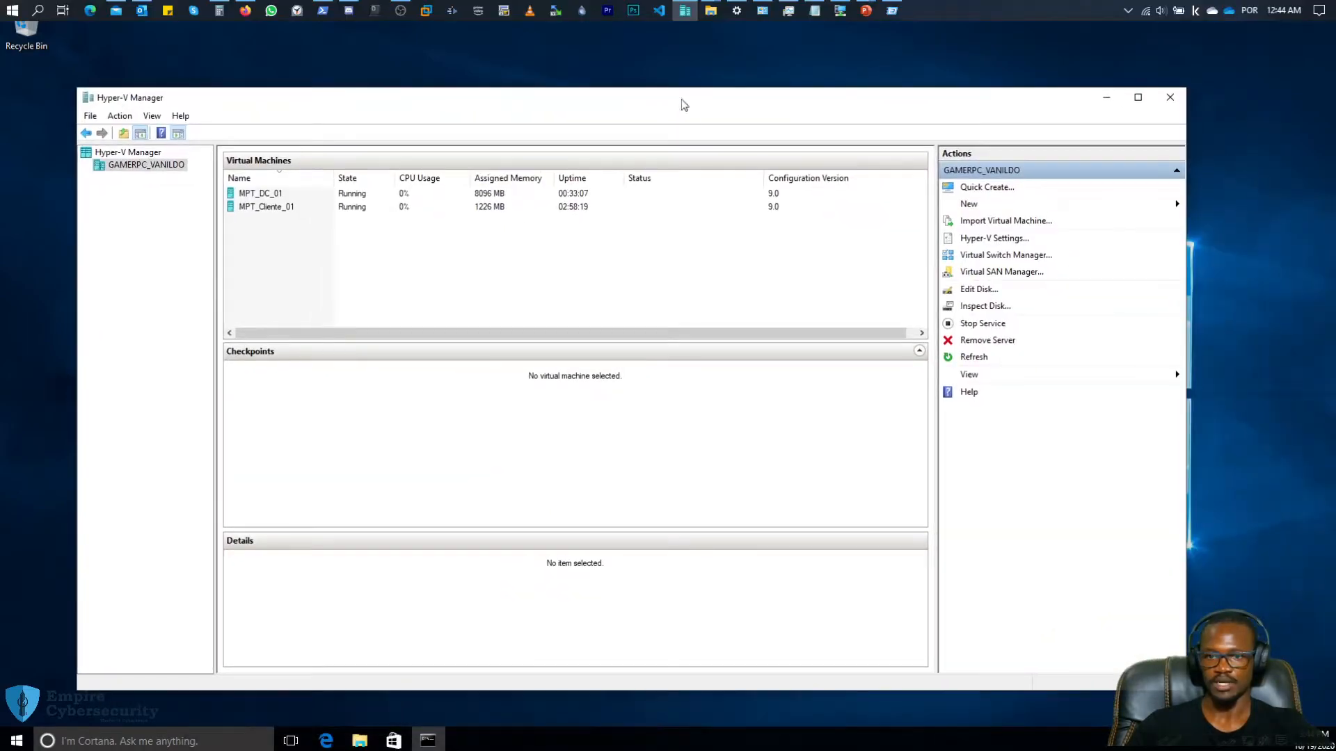
{"action": "left_click", "coordinate": [267, 196]}
{"action": "right_click", "coordinate": [265, 194]}
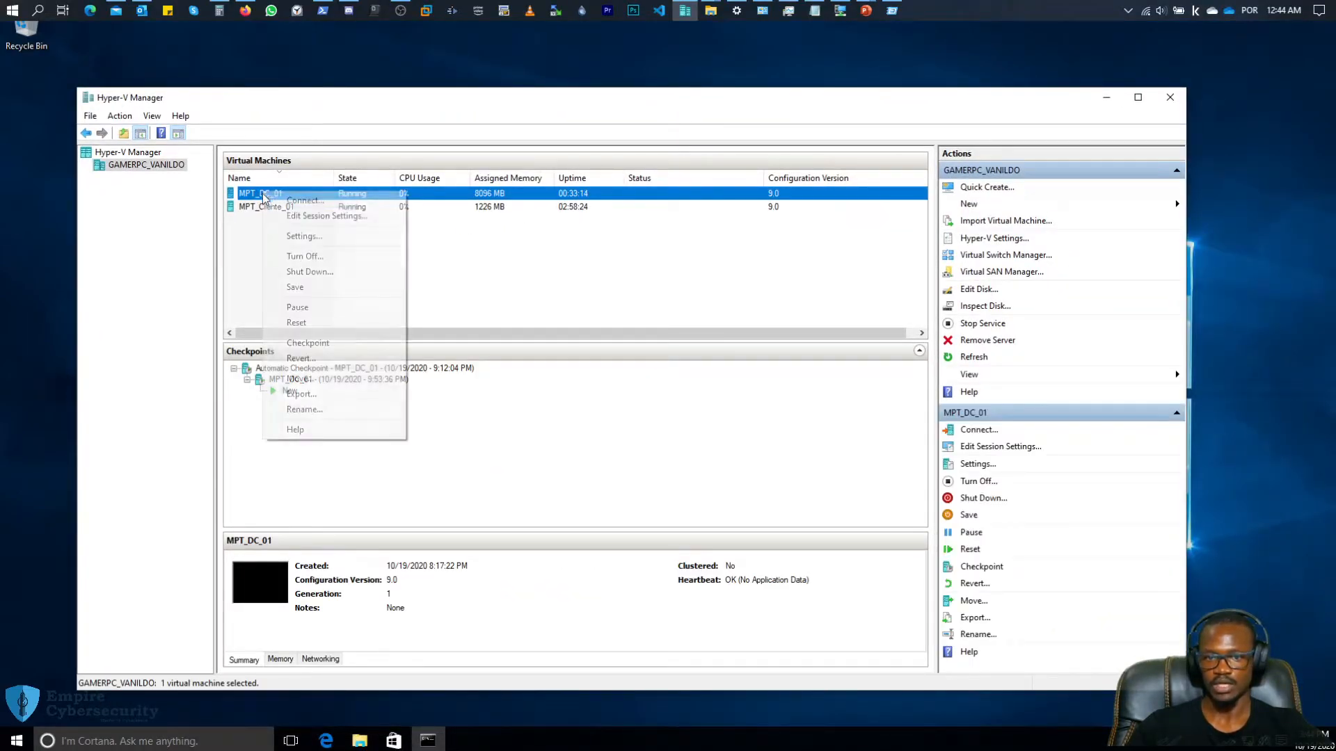
{"action": "left_click", "coordinate": [290, 203]}
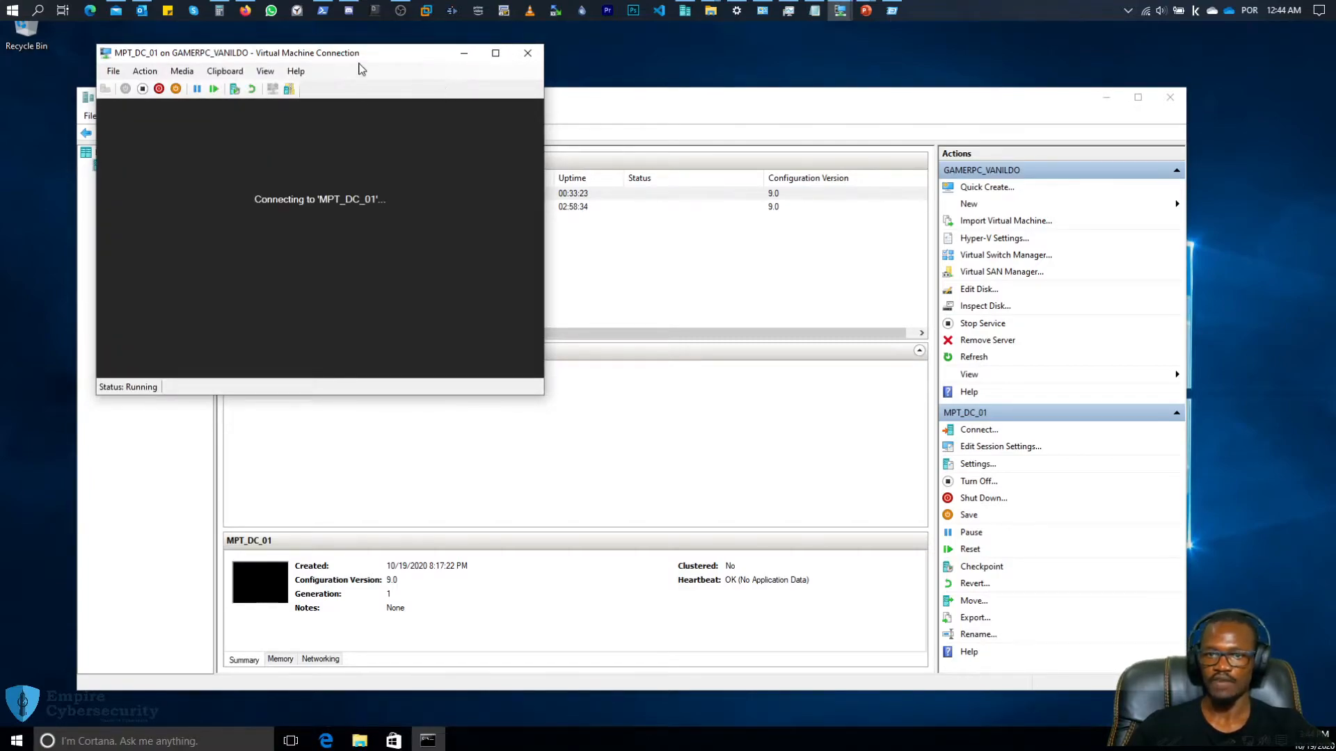
{"action": "left_click_drag", "start_coordinate": [363, 59], "coordinate": [605, 86]}
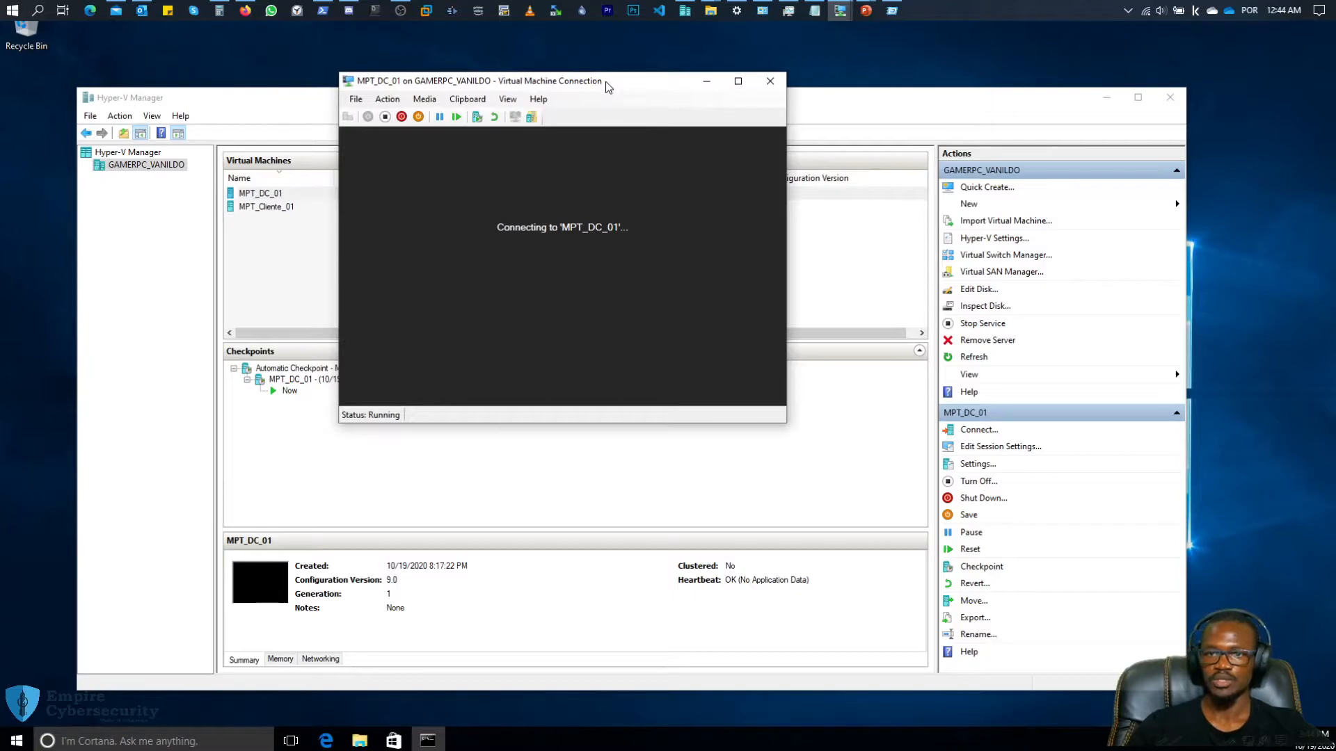
{"action": "double_click", "coordinate": [606, 82]}
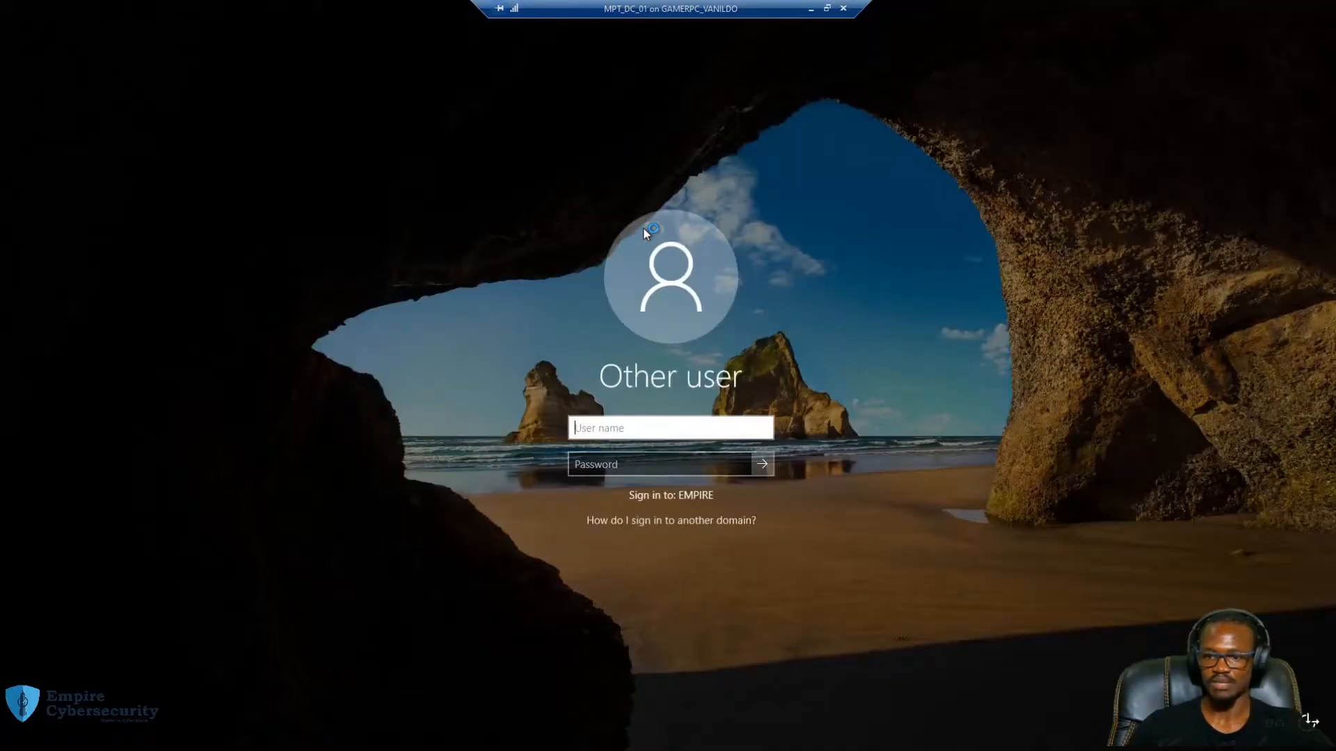
Sign in to the EMPIRE domain as administrator with the domain password
{"action": "type", "text": "ad"}
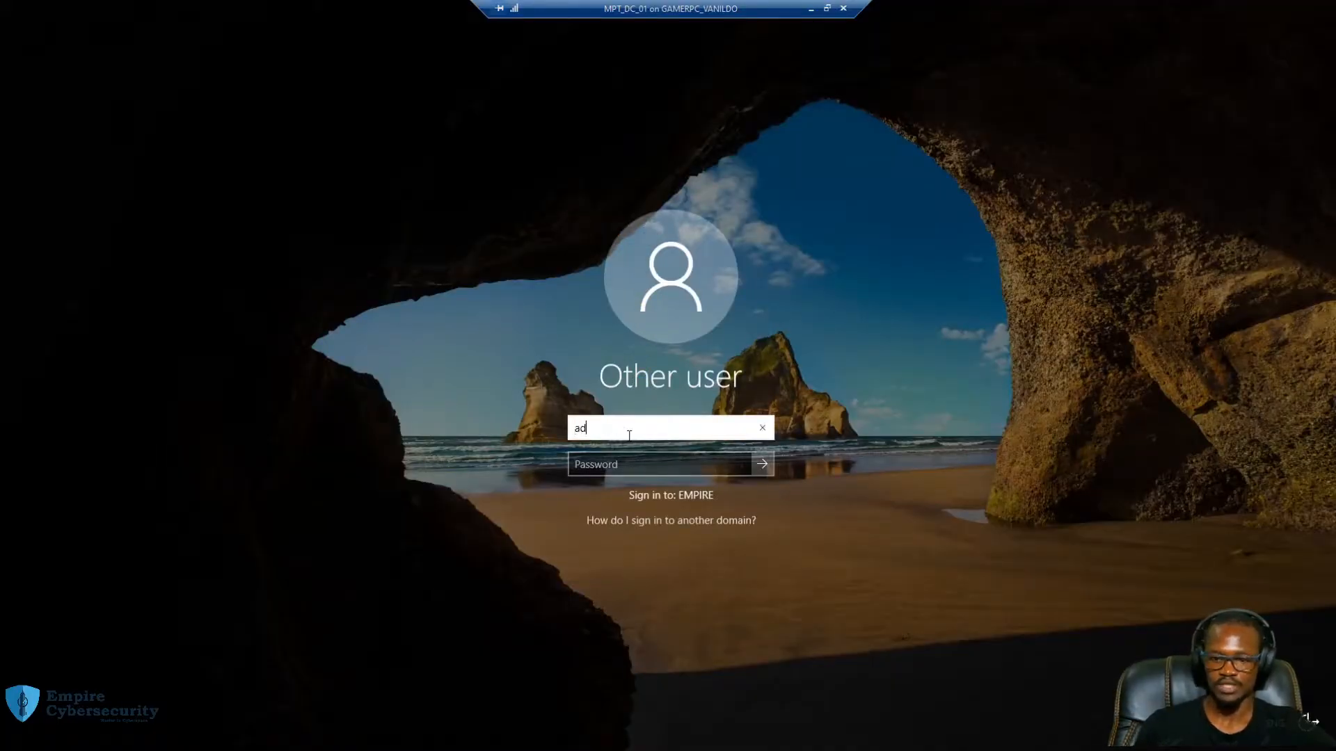
{"action": "type", "text": "ministrat"}
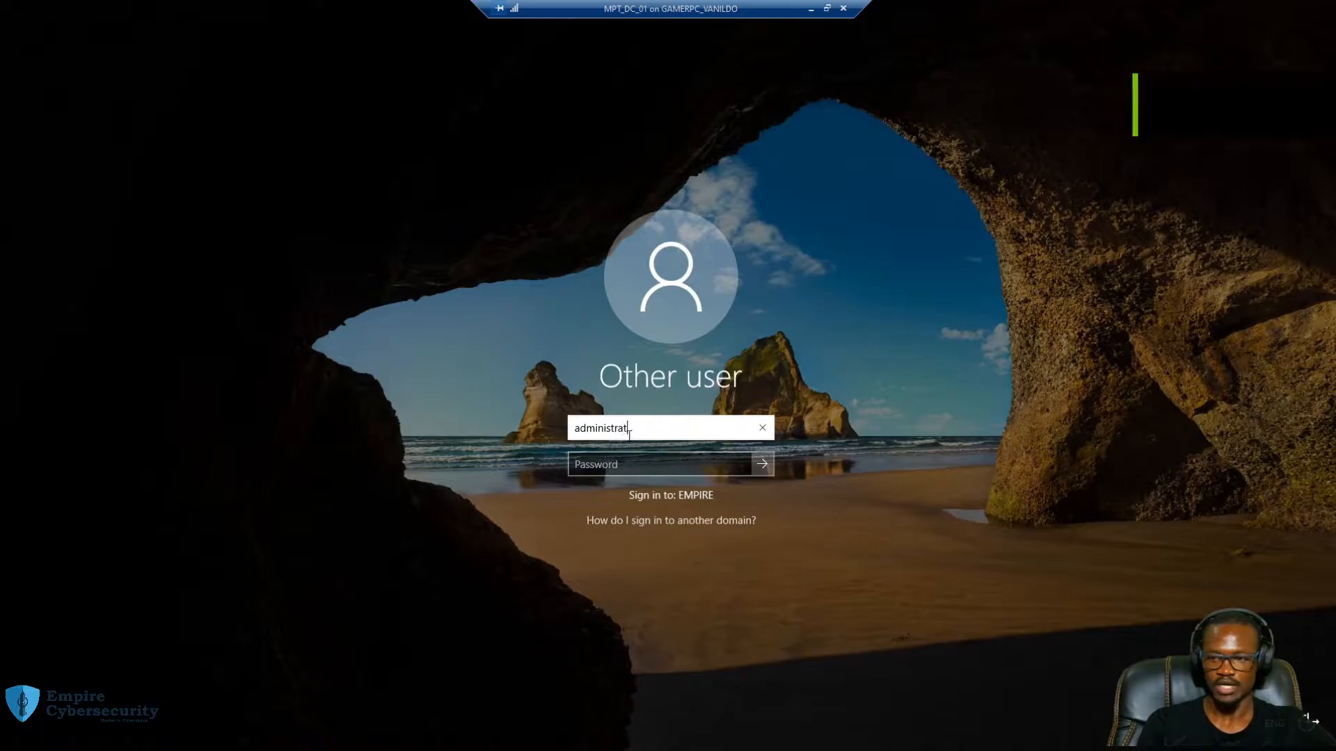
{"action": "type", "text": "or"}
{"action": "key", "text": "Tab"}
{"action": "type", "text": "********"}
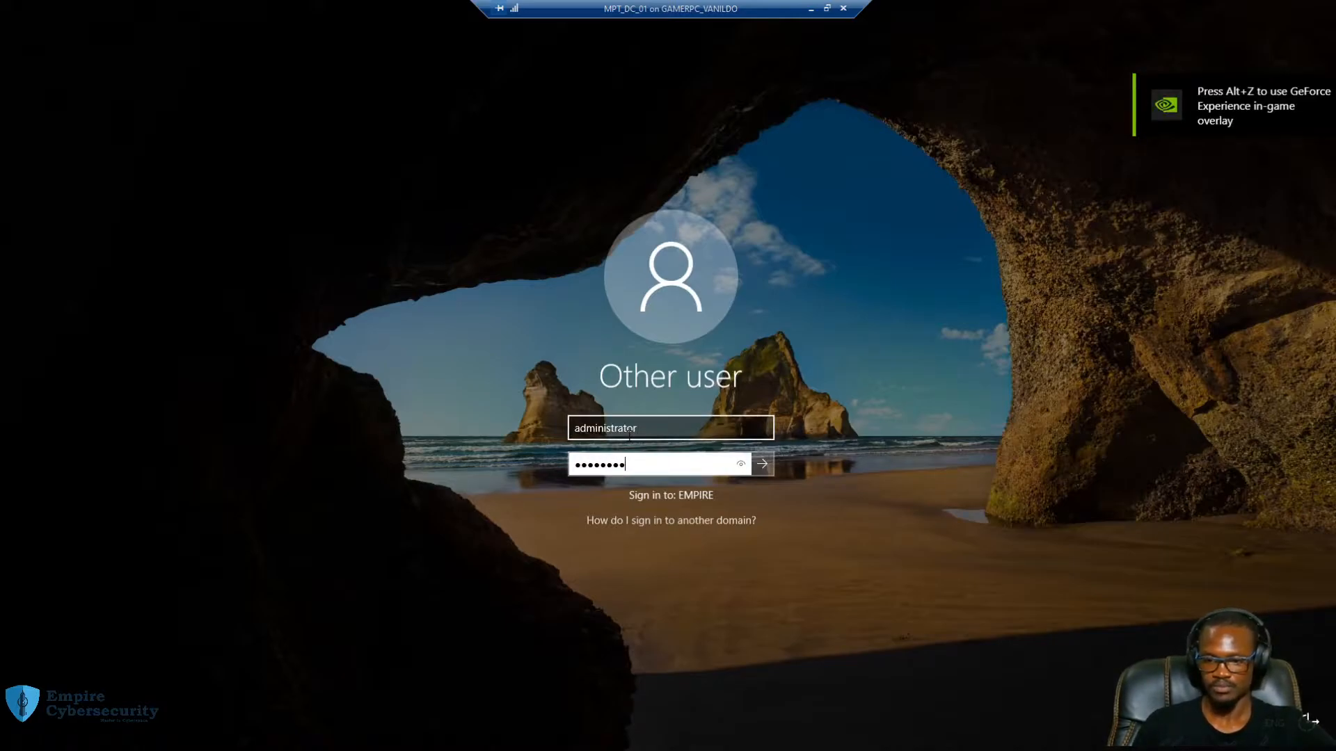
{"action": "key", "text": "Return"}
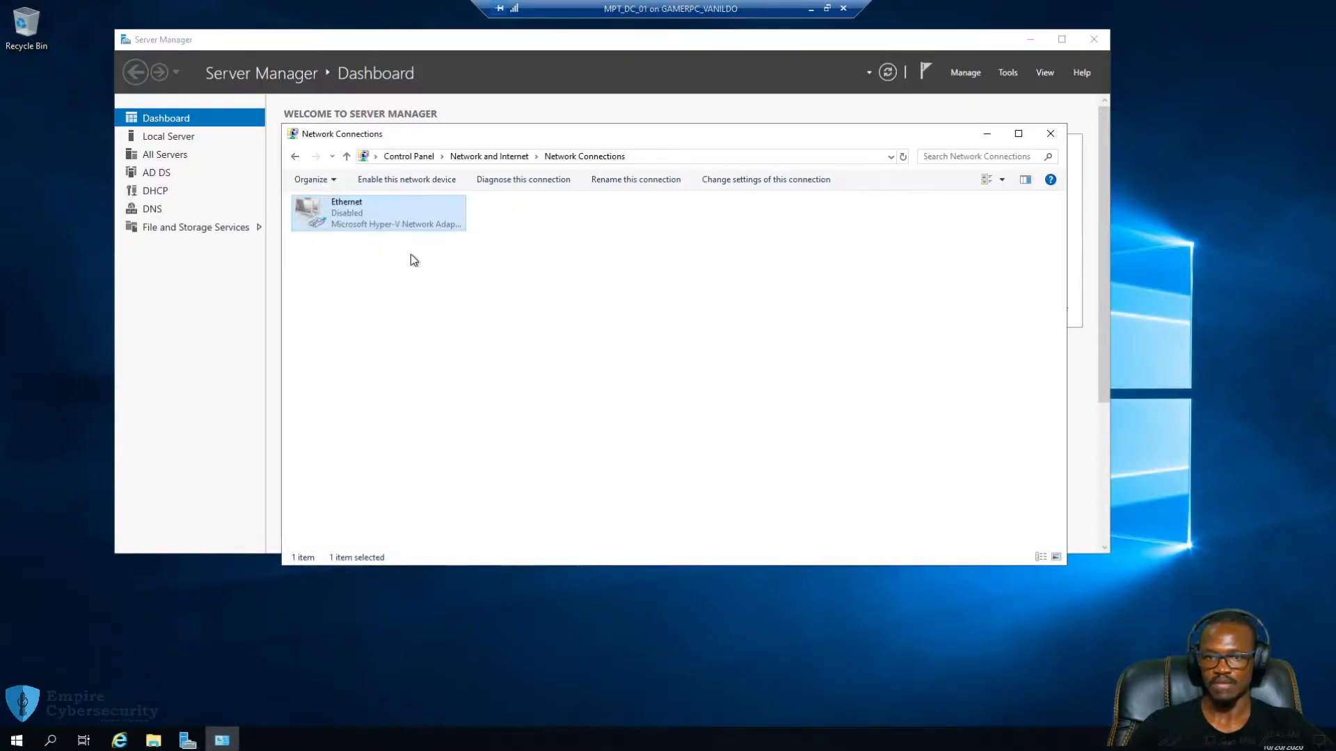
Re-enable the Ethernet adapter and check its properties
{"action": "right_click", "coordinate": [339, 211]}
{"action": "left_click", "coordinate": [373, 221]}
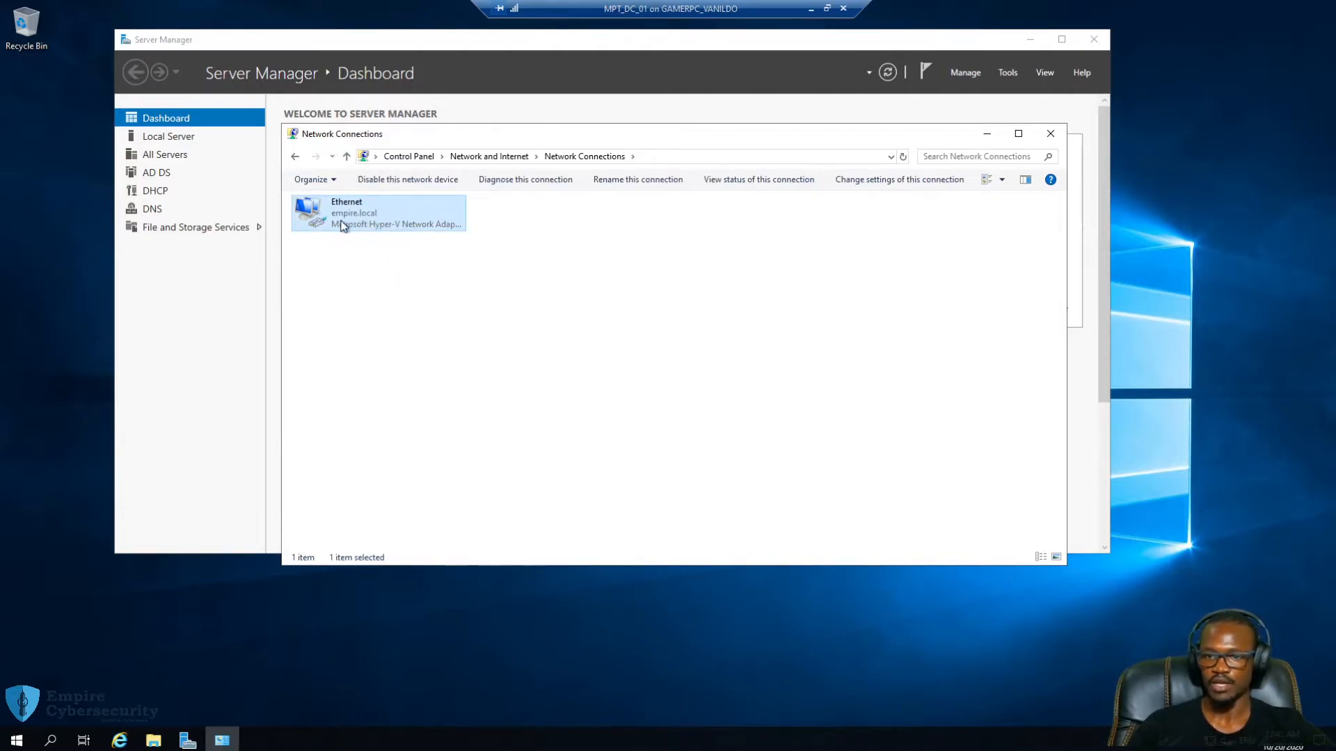
{"action": "left_click", "coordinate": [377, 305]}
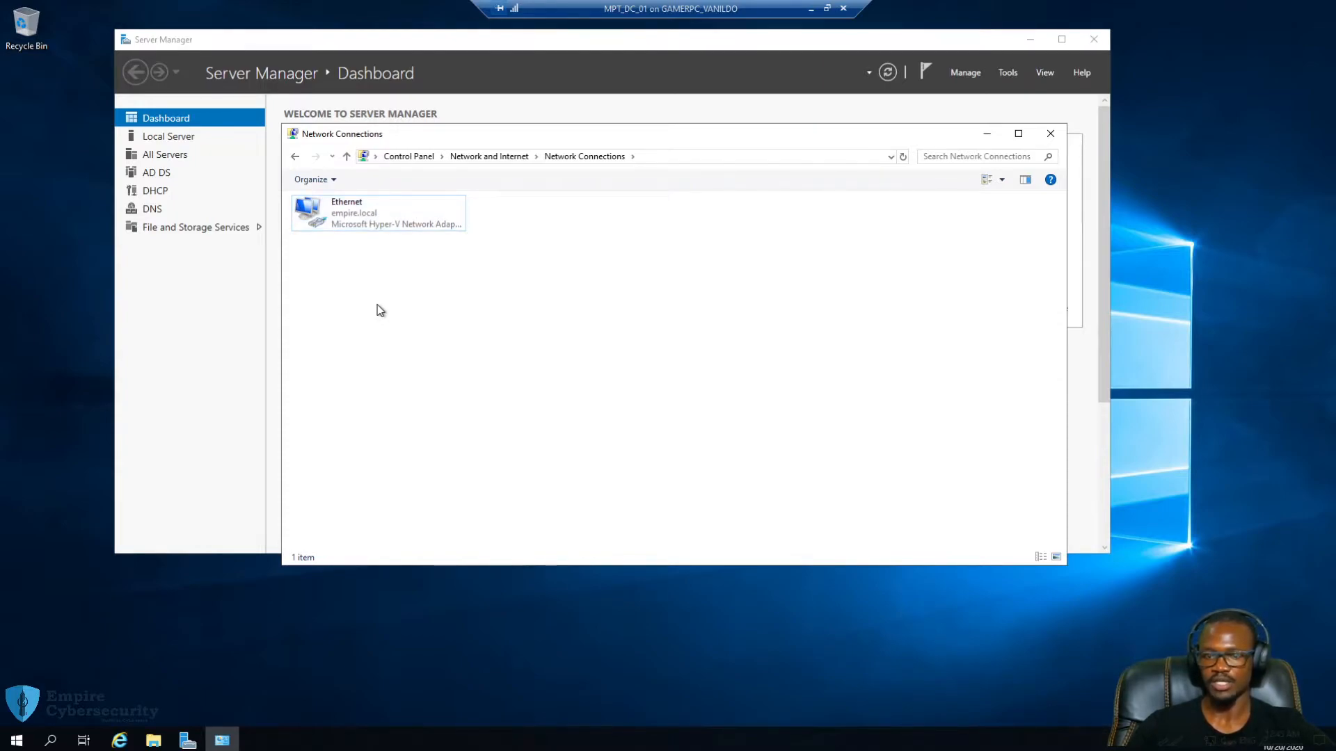
{"action": "right_click", "coordinate": [345, 214]}
{"action": "left_click", "coordinate": [395, 343]}
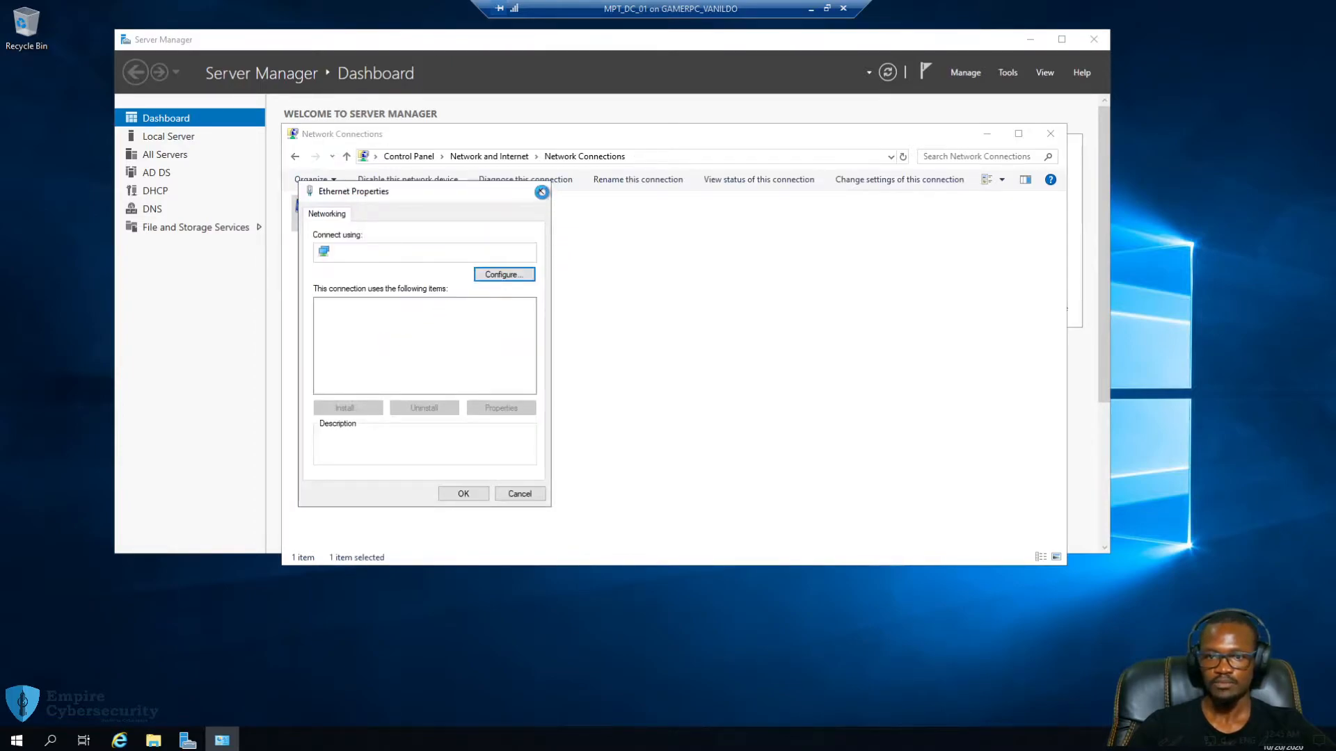
{"action": "right_click", "coordinate": [369, 211]}
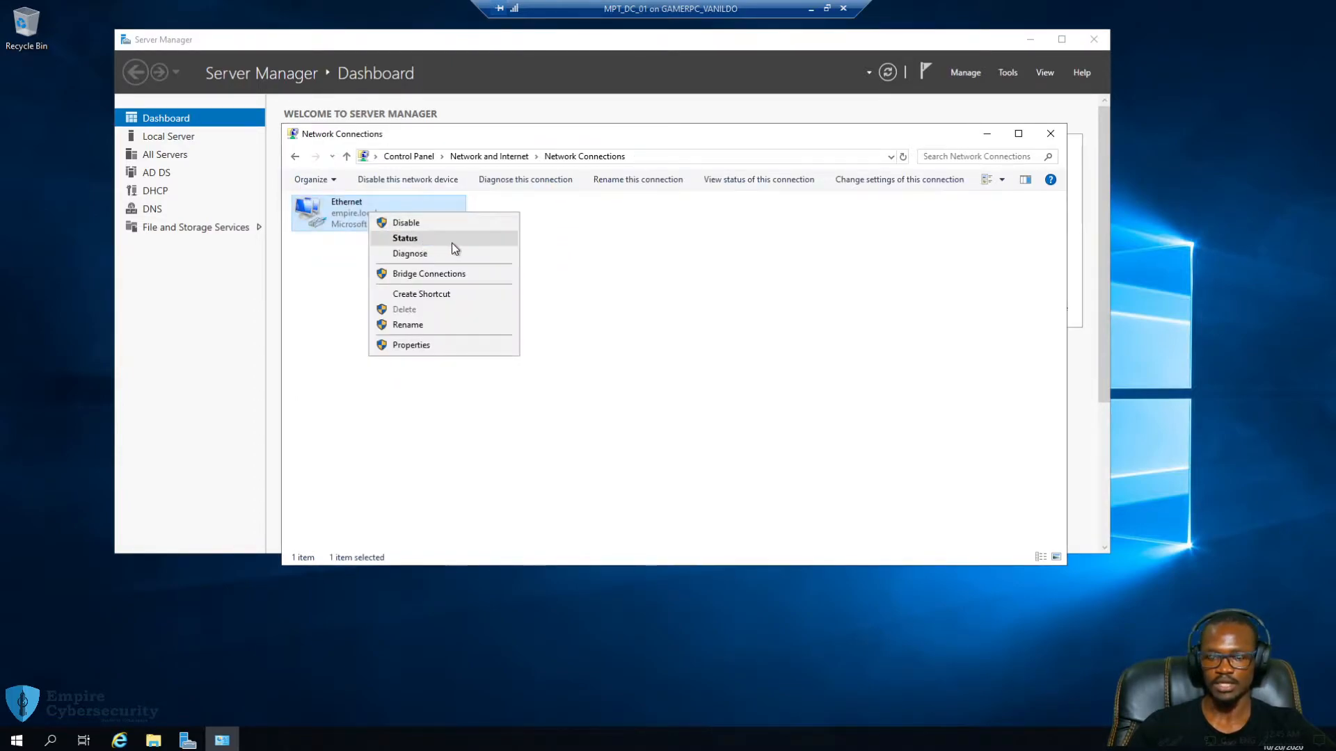
{"action": "left_click", "coordinate": [716, 289]}
Open Command Prompt and run ipconfig to show the server's IP settings
{"action": "key", "text": "super+r"}
{"action": "type", "text": "cmd"}
{"action": "key", "text": "Return"}
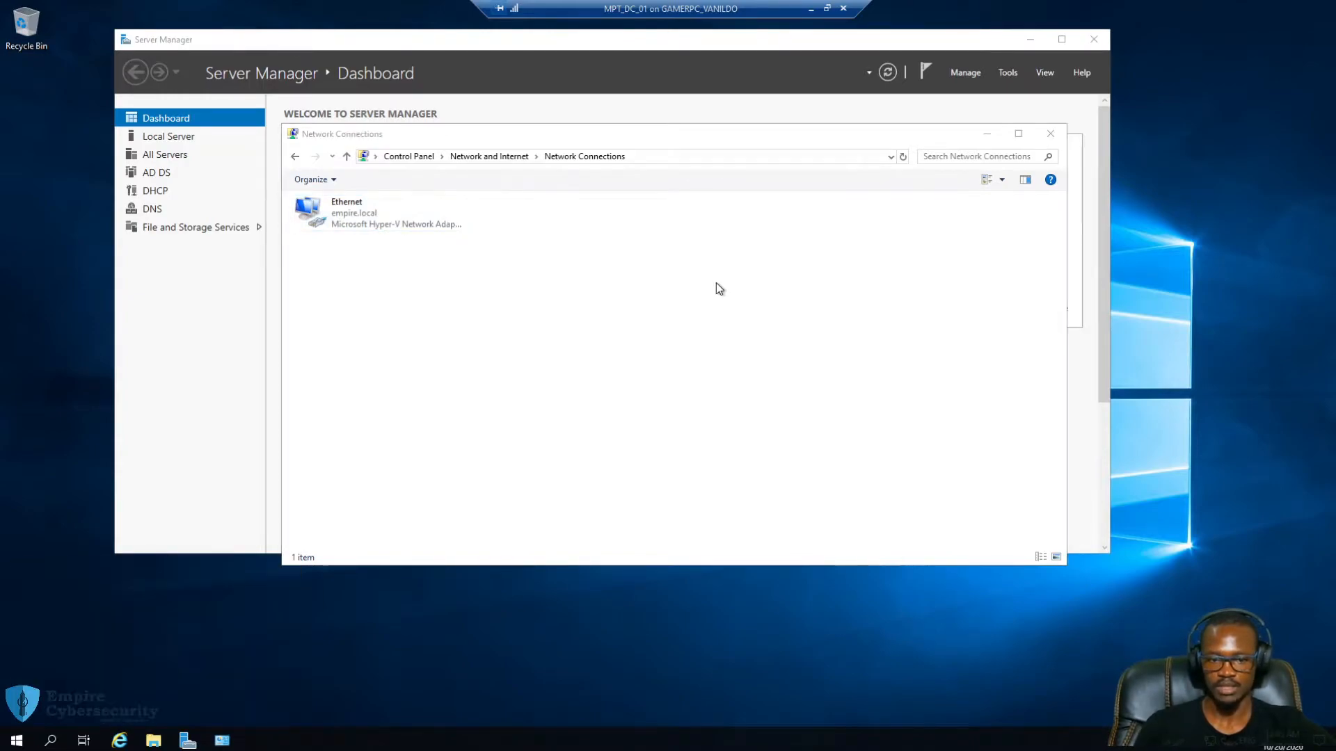
{"action": "type", "text": "ipconfig"}
{"action": "key", "text": "Return"}
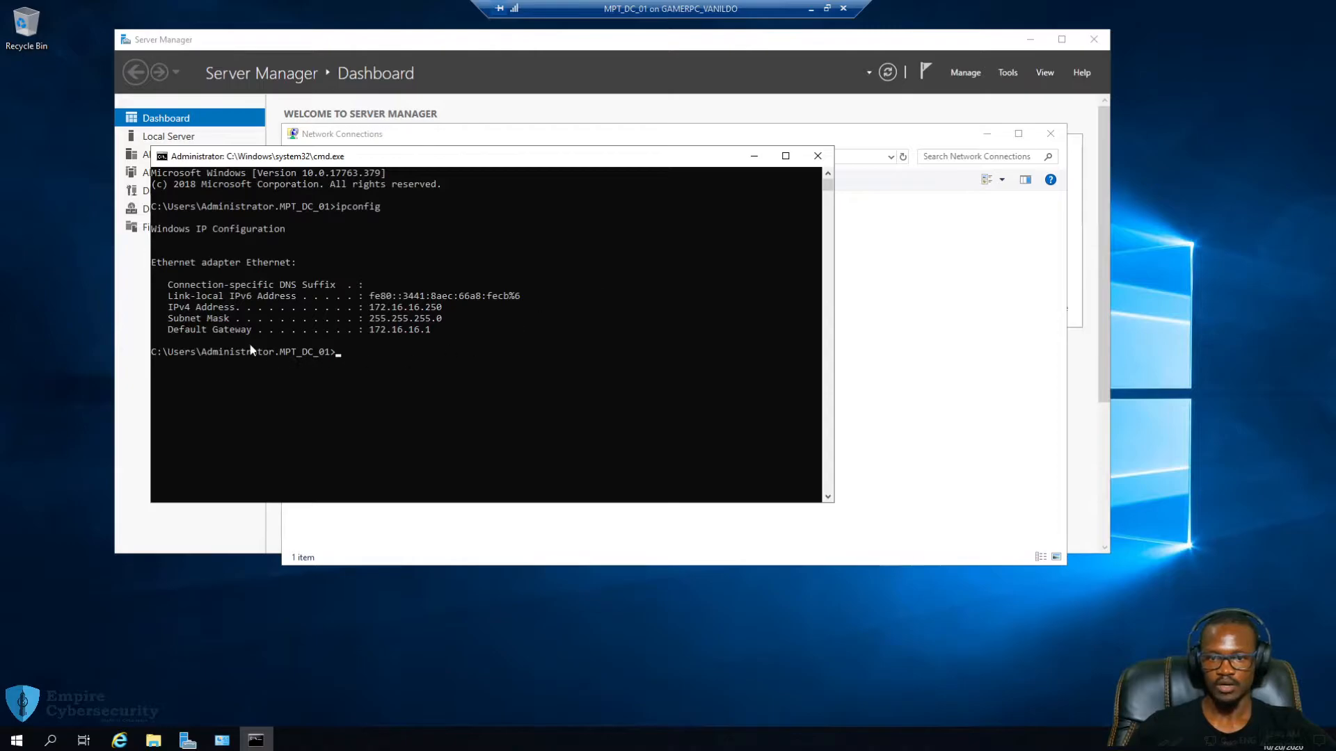
Run ipconfig /all and confirm the DNS server is 172.16.16.250
{"action": "key", "text": "Up"}
{"action": "type", "text": "/all"}
{"action": "key", "text": "Return"}
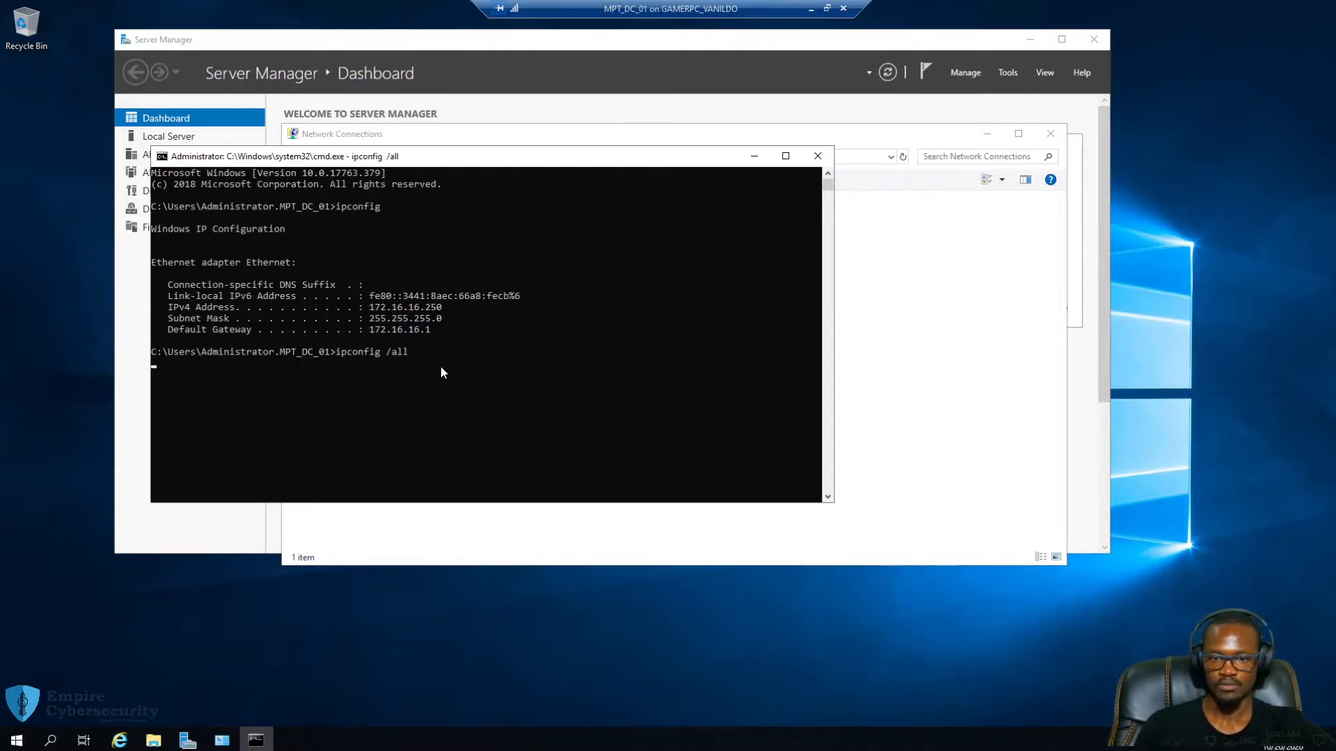
{"action": "scroll", "coordinate": [598, 336], "scroll_direction": "down", "scroll_amount": 2}
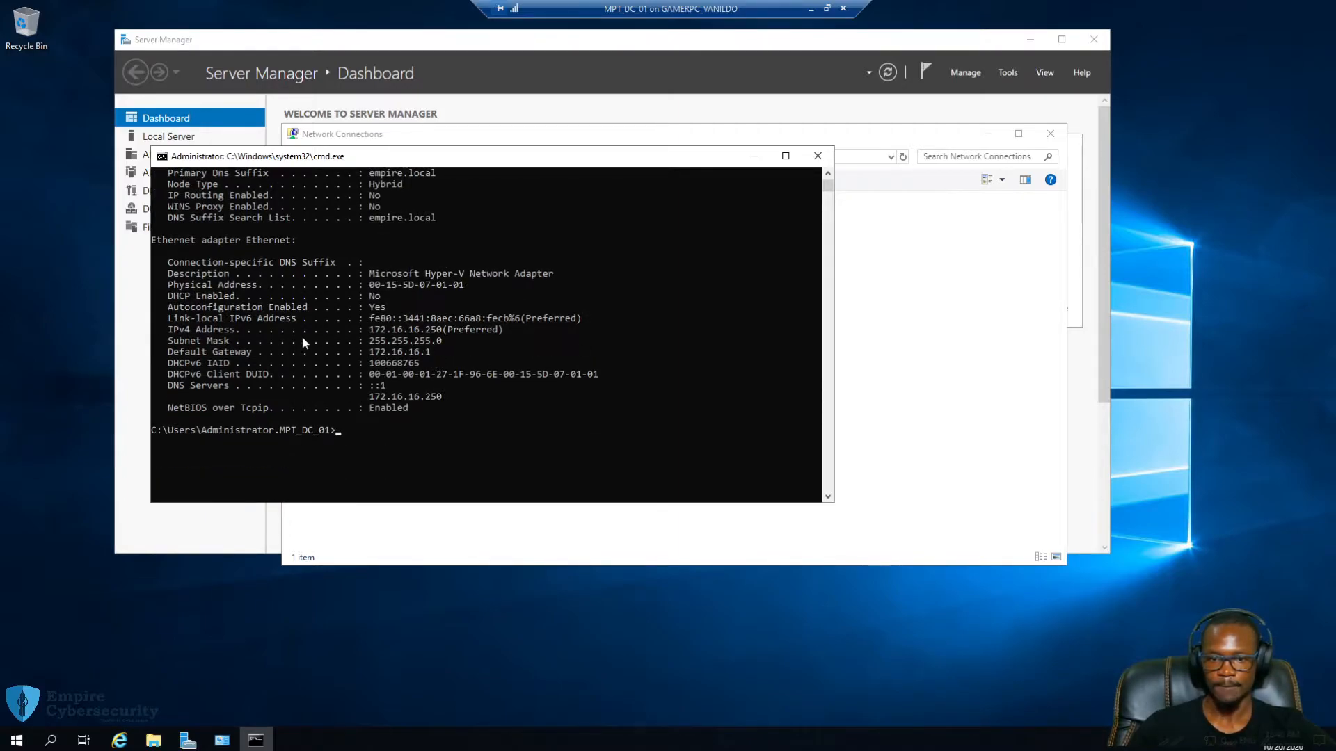
{"action": "left_click_drag", "start_coordinate": [168, 386], "coordinate": [434, 395]}
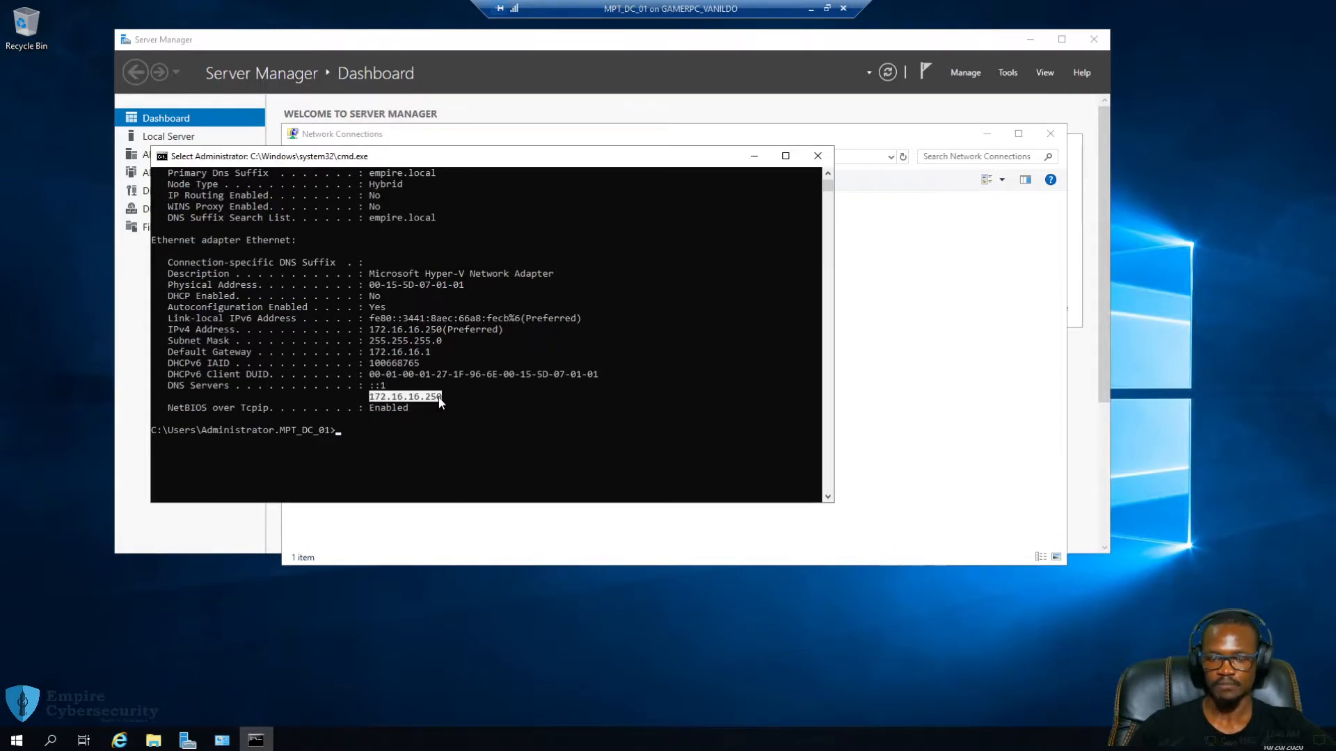
{"action": "scroll", "coordinate": [628, 370], "scroll_direction": "up", "scroll_amount": 6}
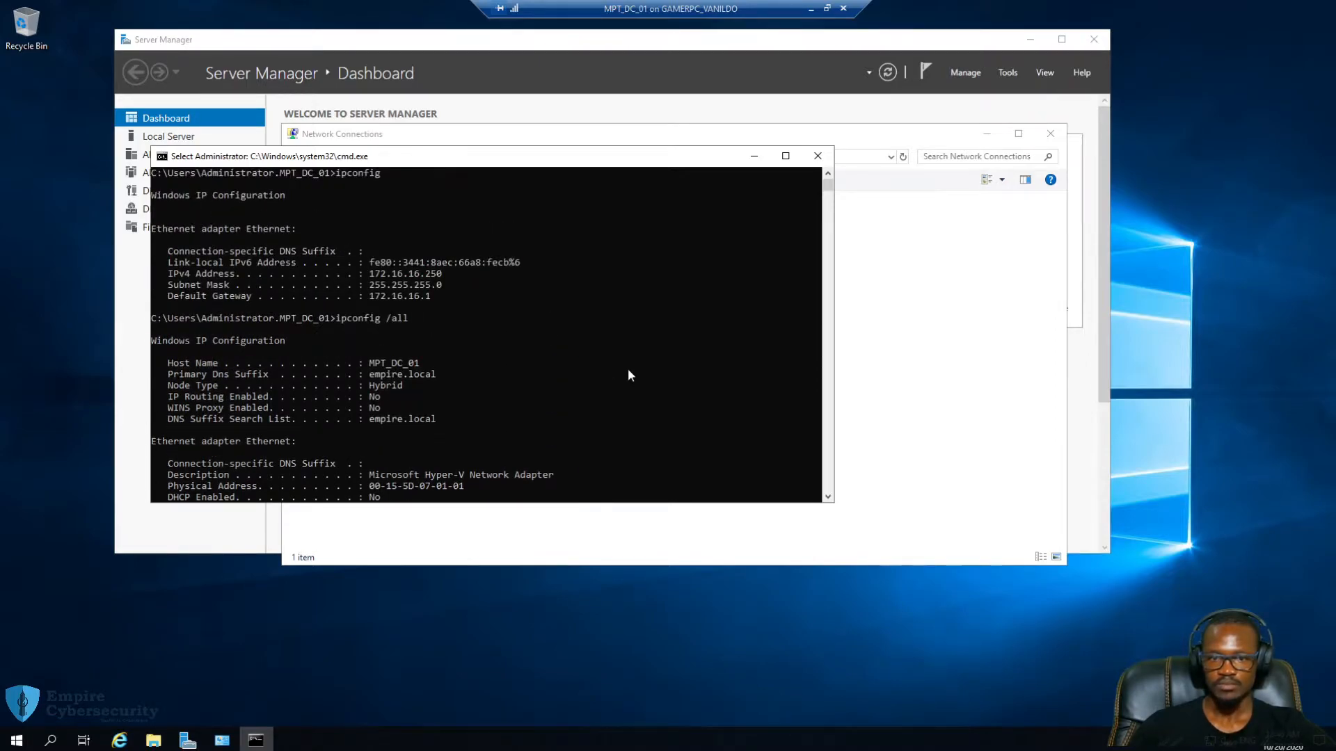
{"action": "scroll", "coordinate": [628, 370], "scroll_direction": "down", "scroll_amount": 8}
{"action": "scroll", "coordinate": [447, 334], "scroll_direction": "up", "scroll_amount": 2}
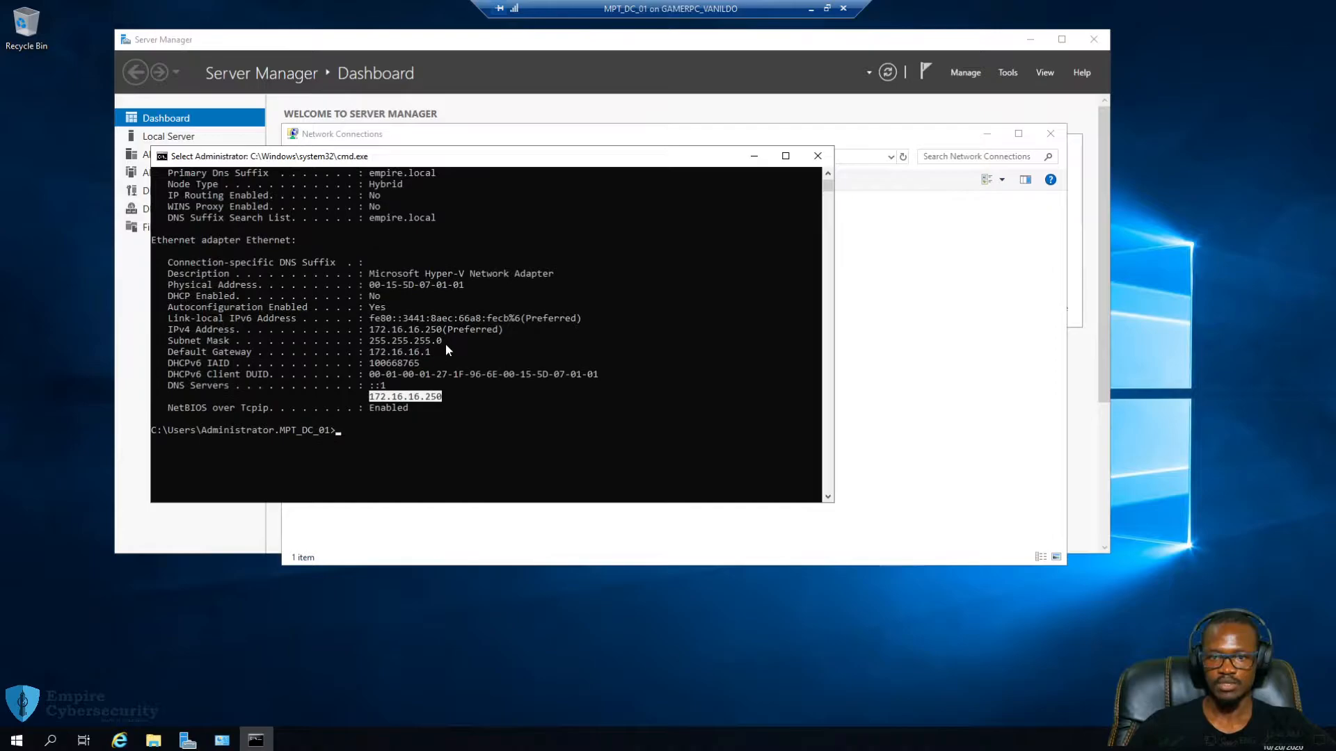
{"action": "left_click_drag", "start_coordinate": [432, 351], "coordinate": [366, 353]}
{"action": "left_click", "coordinate": [372, 438]}
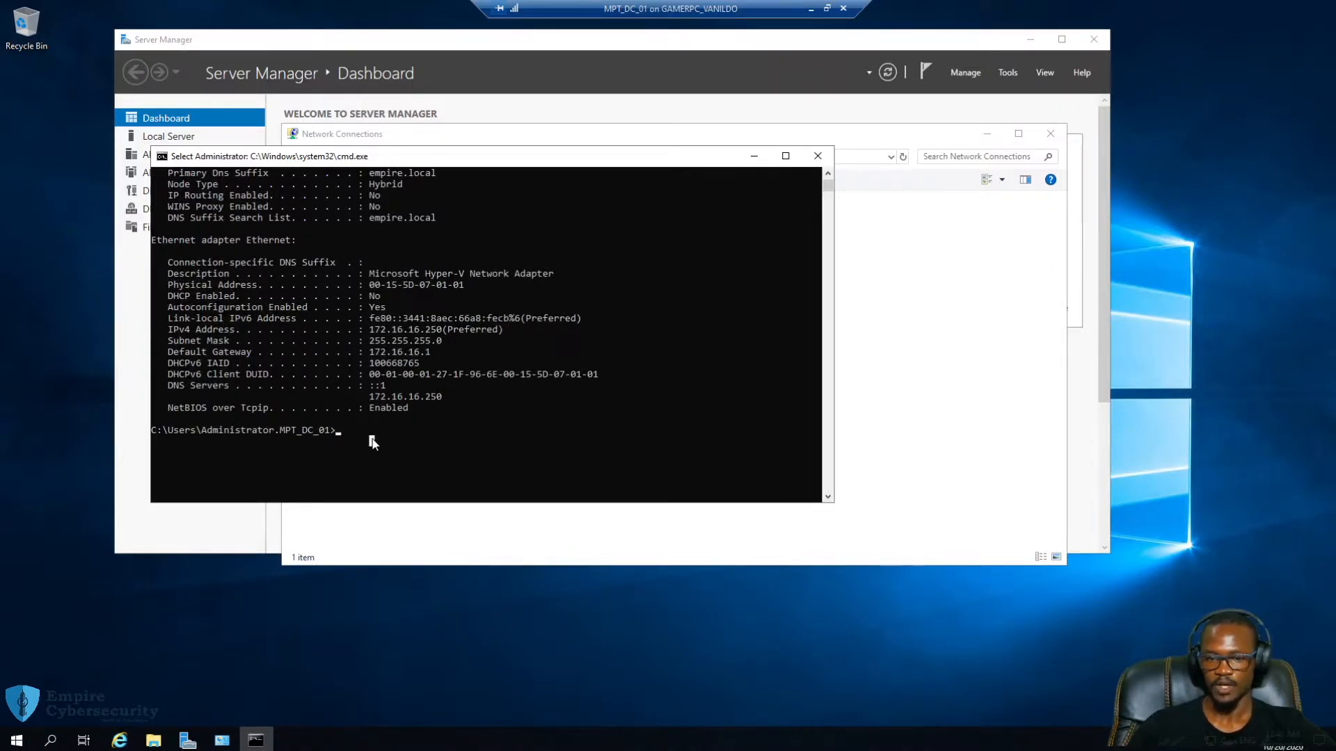
Review the Ethernet adapter details, close Command Prompt, and refresh Network Connections
{"action": "key", "text": "Up"}
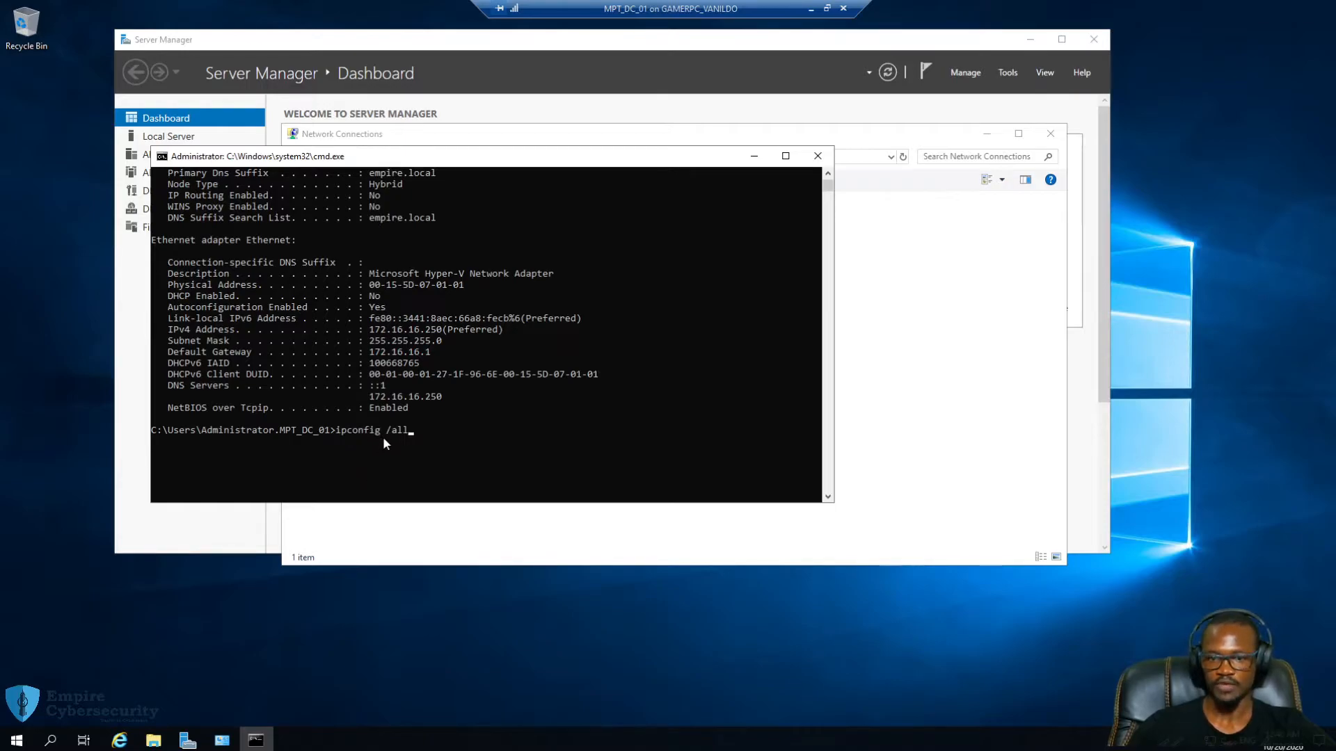
{"action": "left_click_drag", "start_coordinate": [411, 433], "coordinate": [102, 254]}
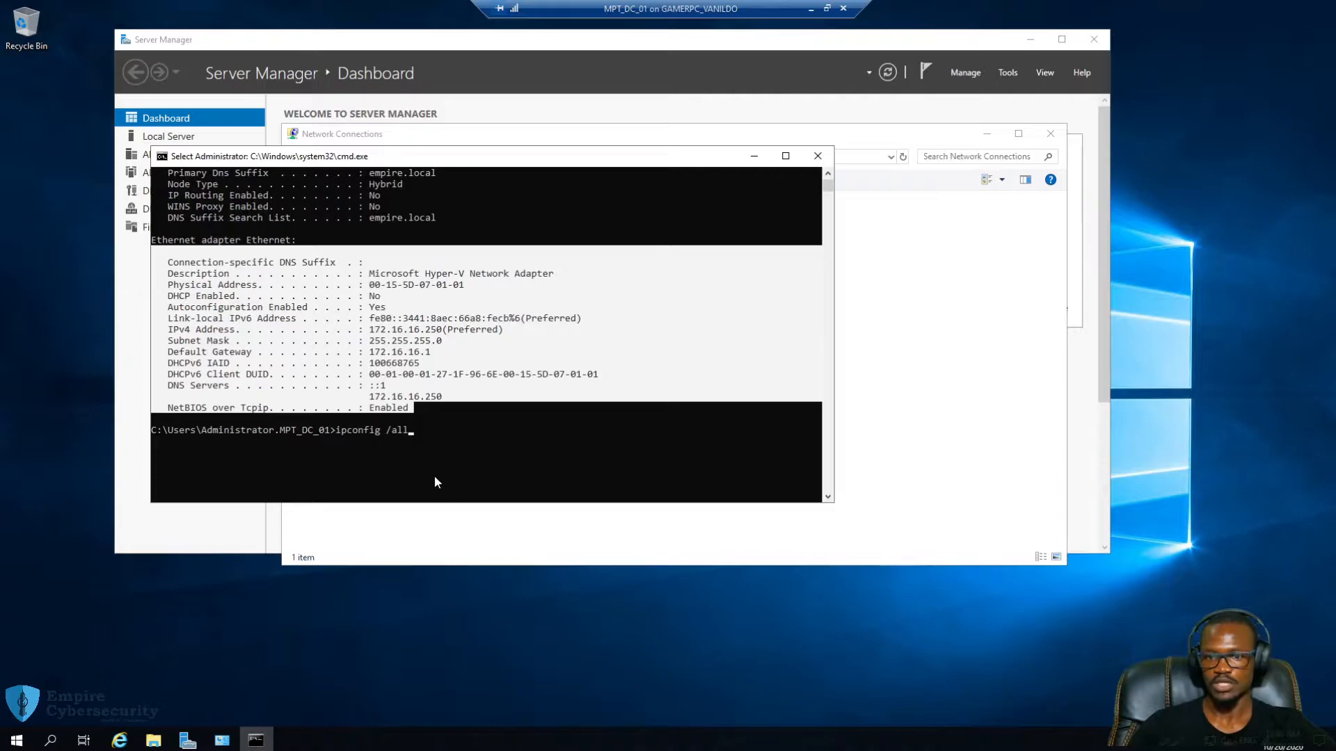
{"action": "left_click", "coordinate": [449, 452]}
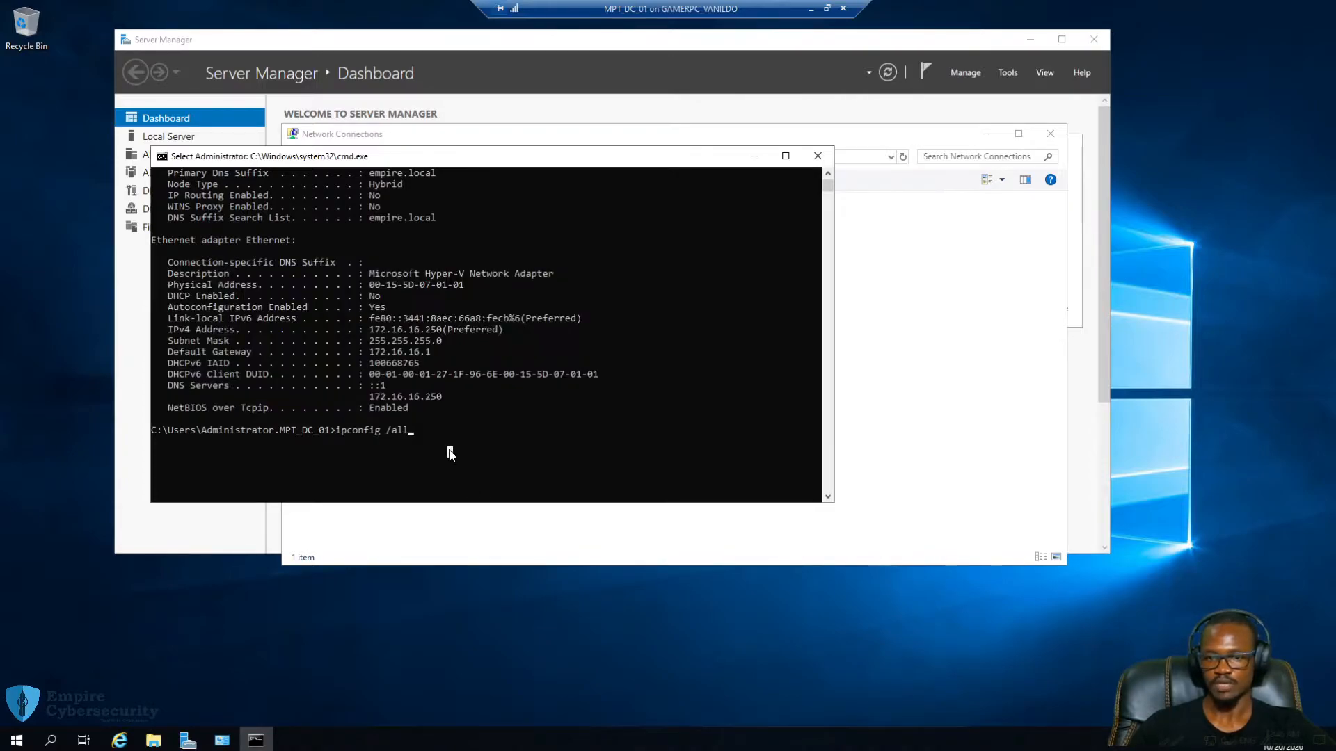
{"action": "left_click", "coordinate": [817, 156]}
{"action": "right_click", "coordinate": [708, 264]}
{"action": "left_click", "coordinate": [754, 321]}
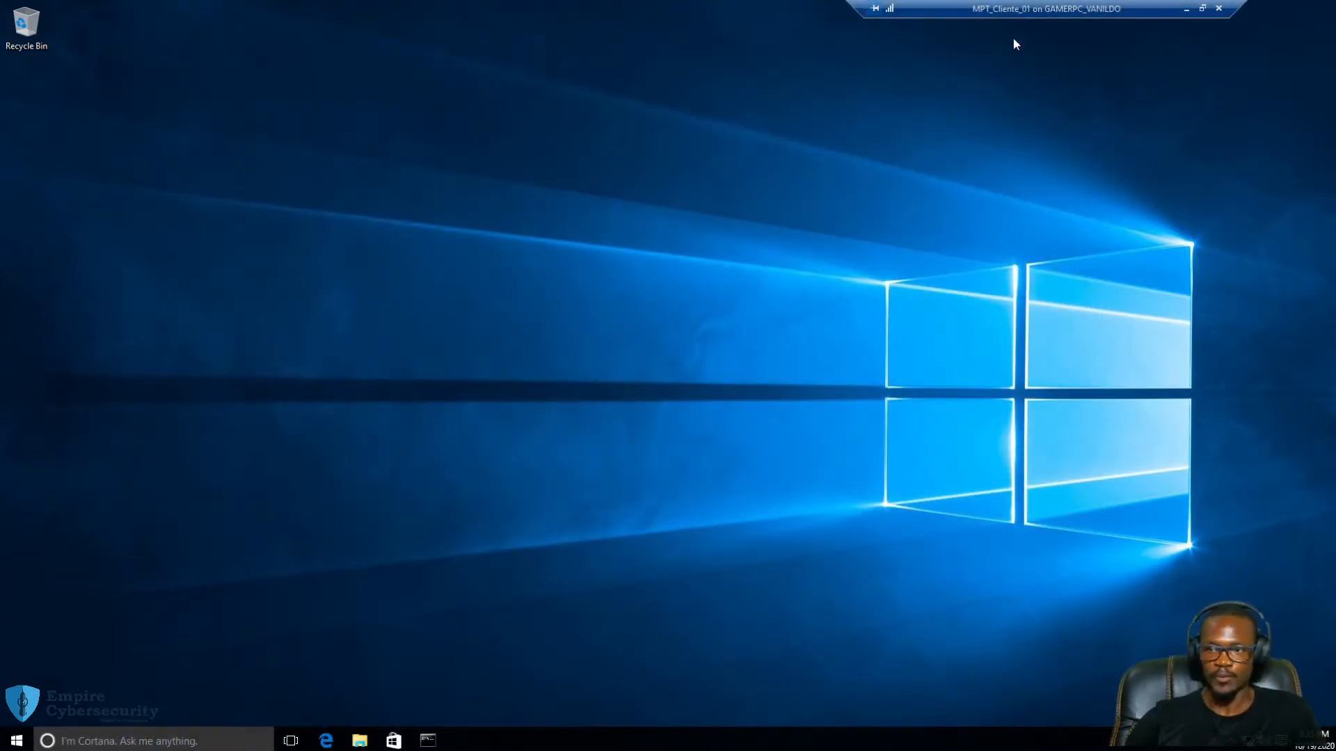
Refresh the client desktop and search 'remote' to launch Remote Desktop Connection
{"action": "left_click_drag", "start_coordinate": [1004, 10], "coordinate": [1031, 10]}
{"action": "right_click", "coordinate": [417, 201]}
{"action": "left_click", "coordinate": [456, 242]}
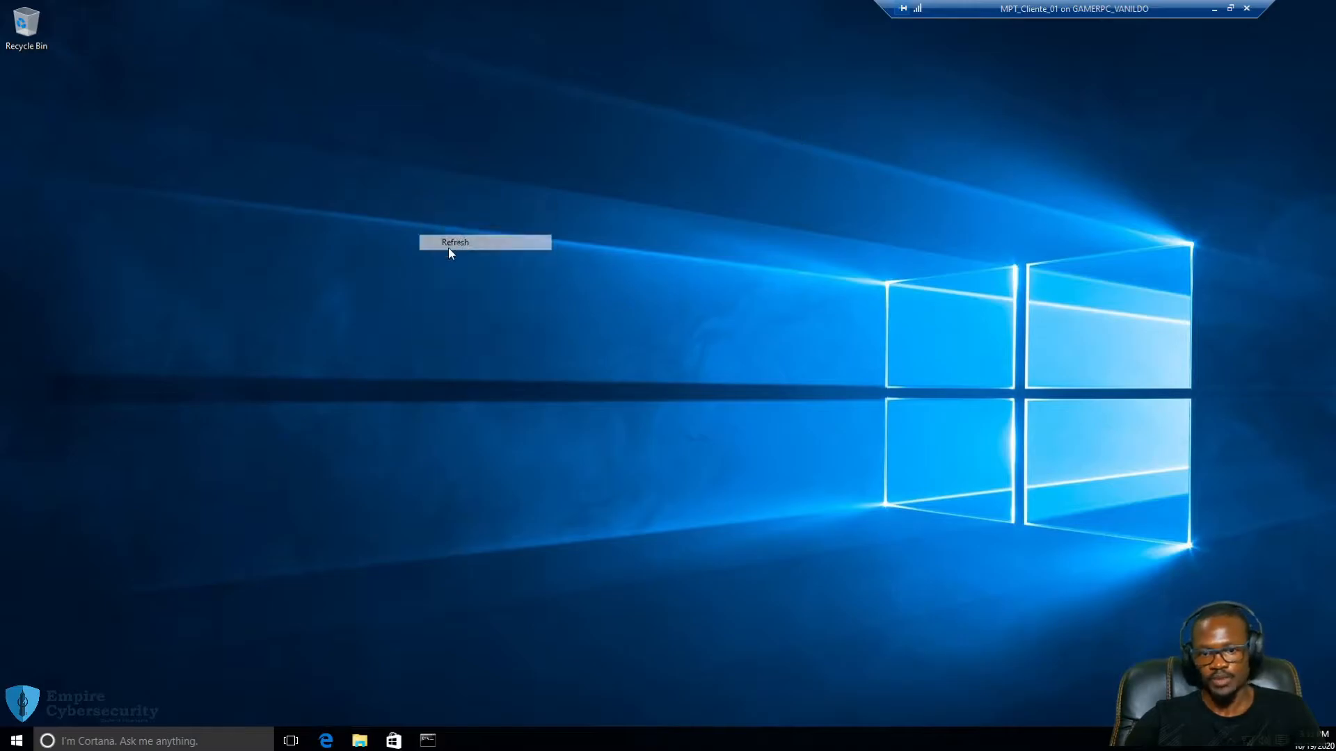
{"action": "left_click", "coordinate": [98, 743]}
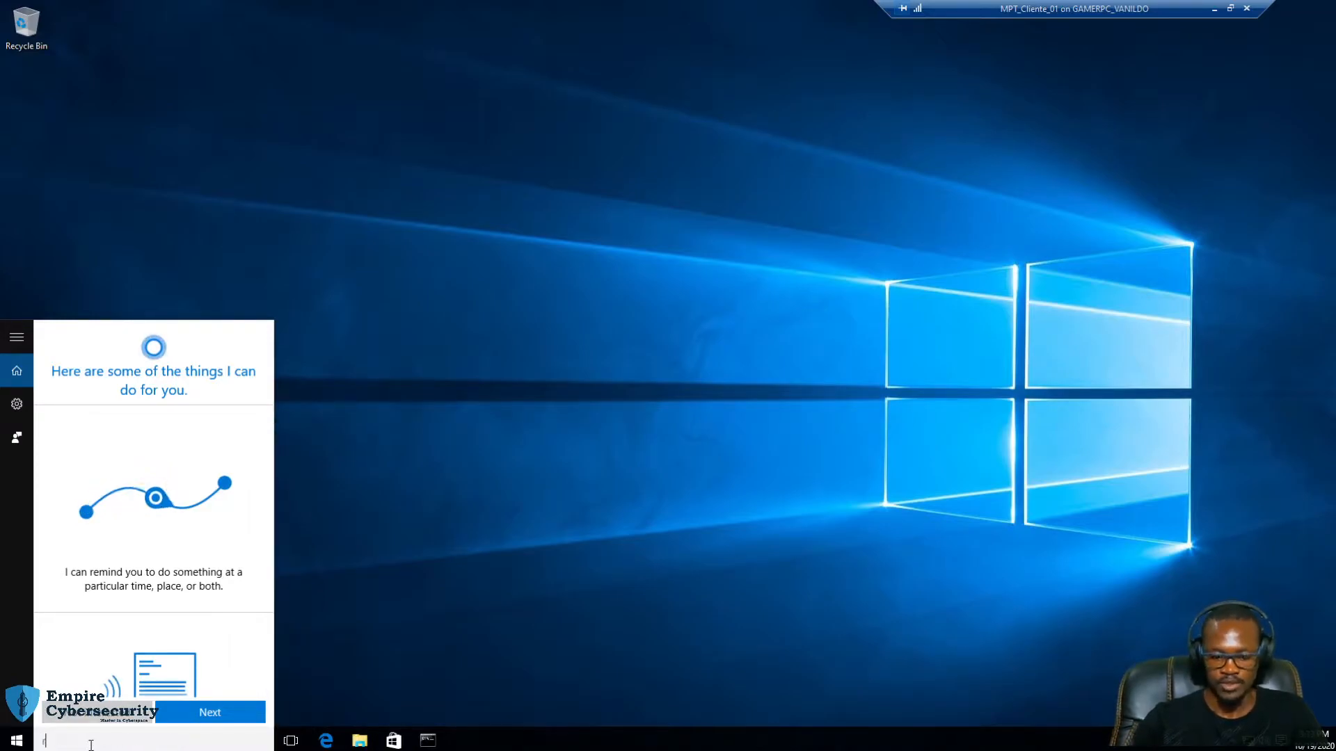
{"action": "type", "text": "remote"}
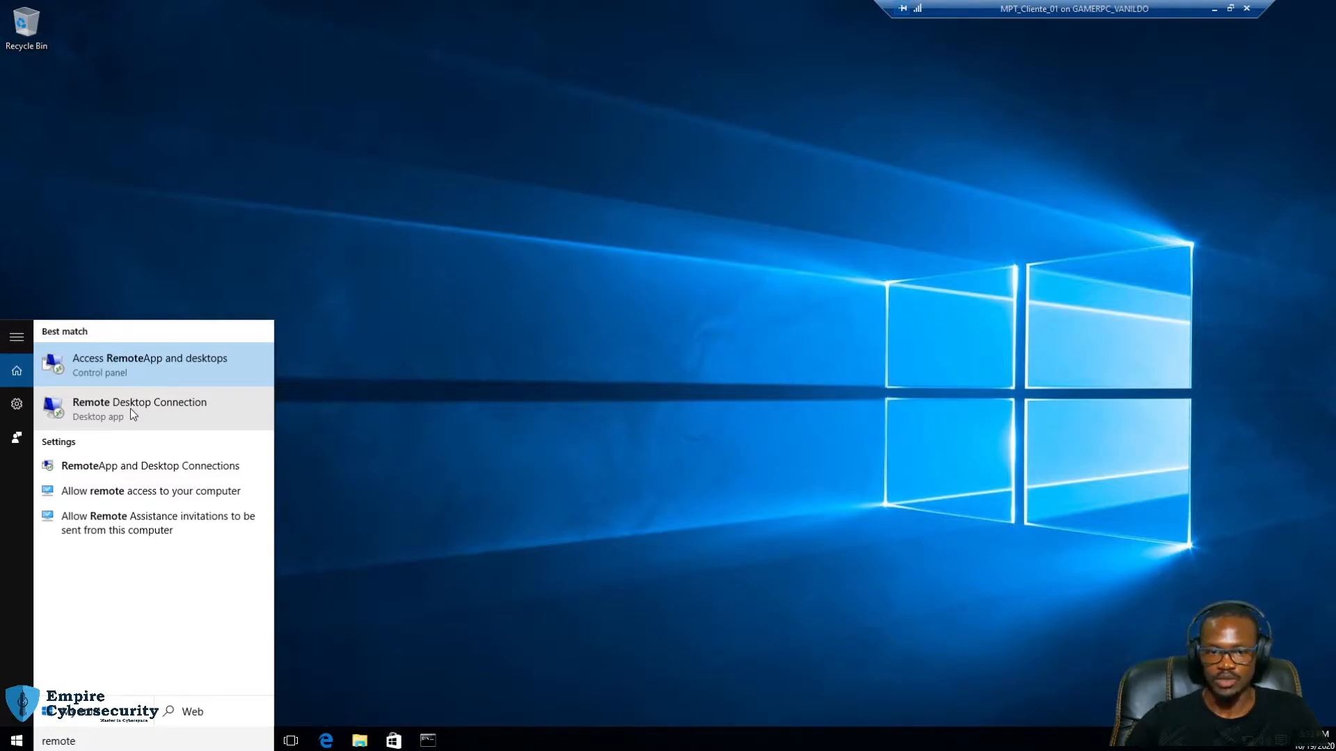
{"action": "left_click", "coordinate": [130, 408]}
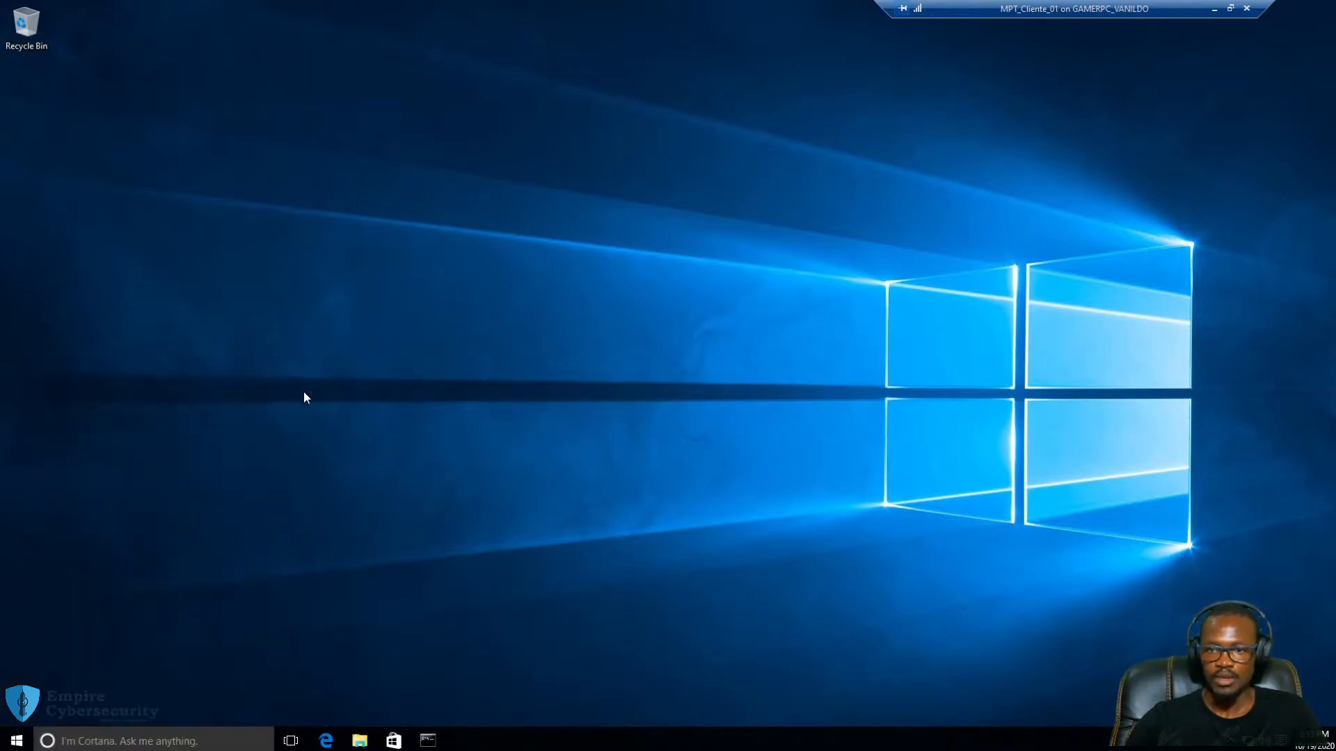
Start a Remote Desktop connection to the server at 172.16.16.250
{"action": "left_click_drag", "start_coordinate": [668, 149], "coordinate": [608, 147]}
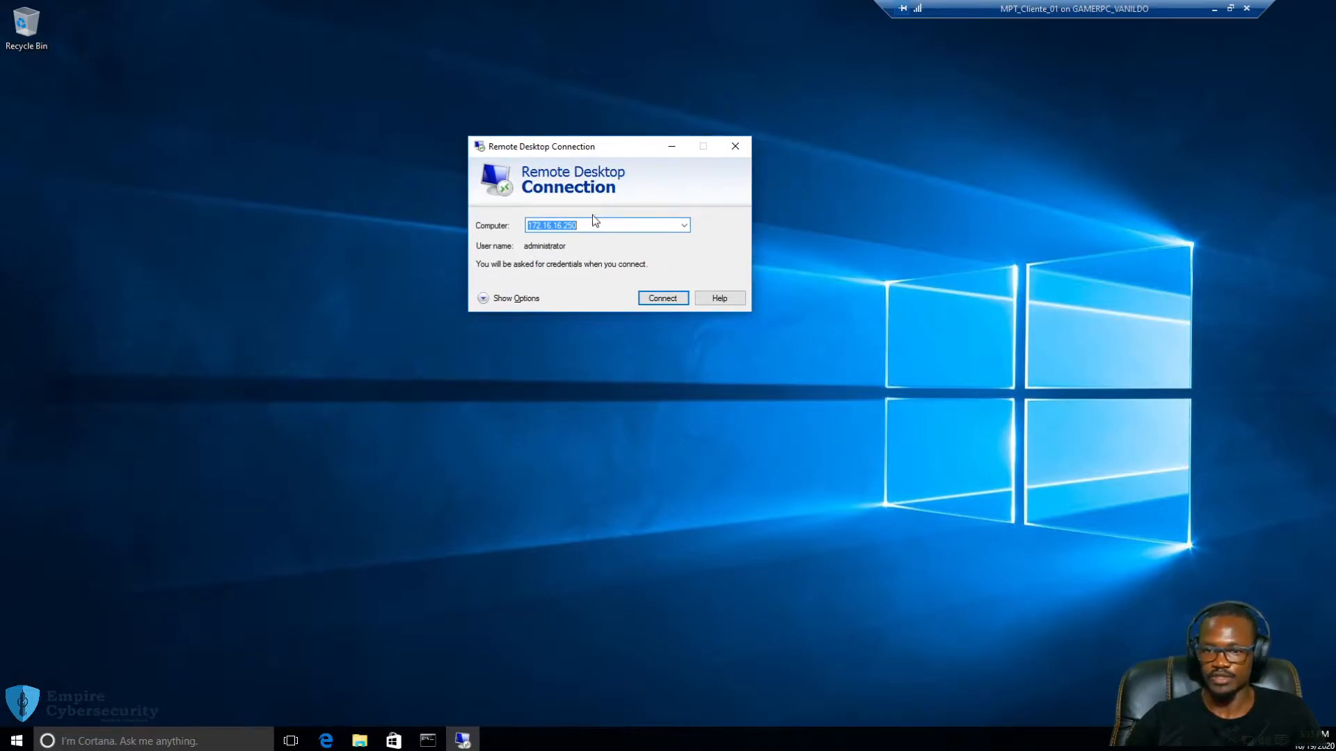
{"action": "left_click_drag", "start_coordinate": [626, 144], "coordinate": [595, 144]}
{"action": "left_click", "coordinate": [631, 297]}
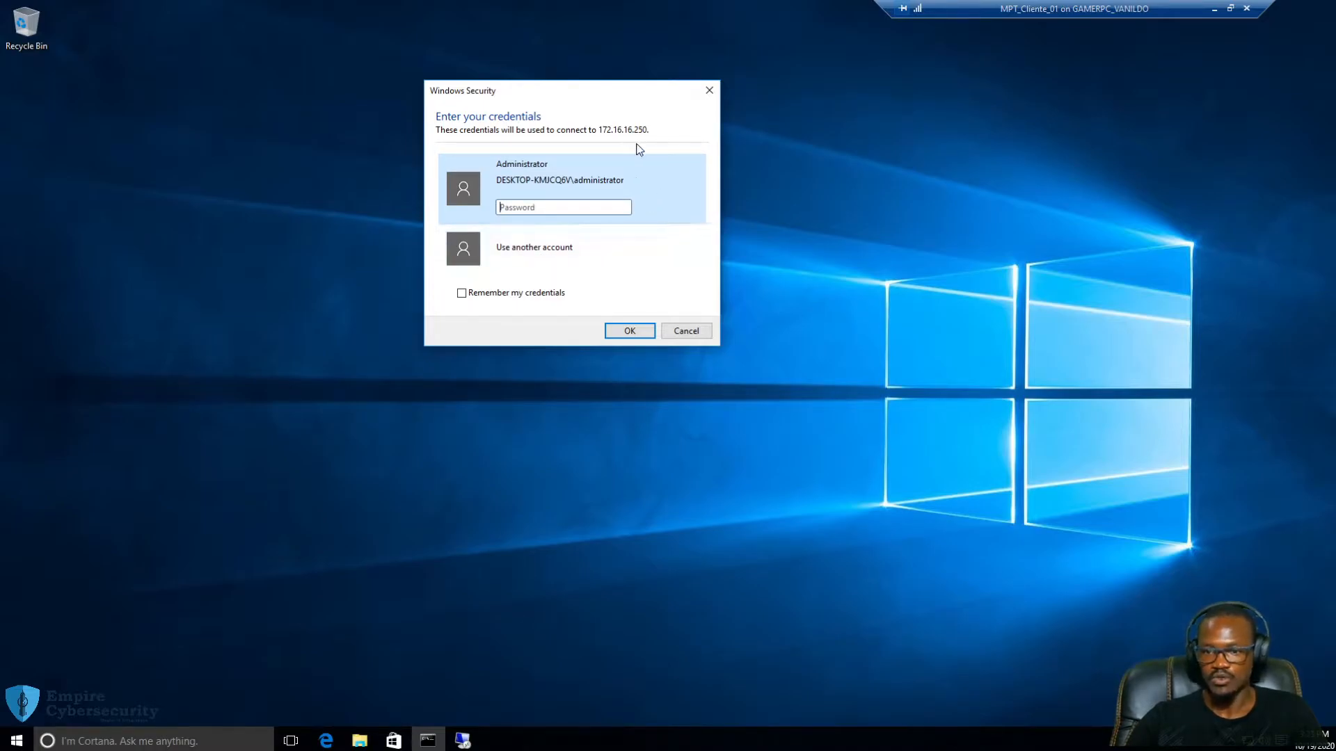
Sign in with another account as empire\administrator using the domain password
{"action": "left_click", "coordinate": [529, 249]}
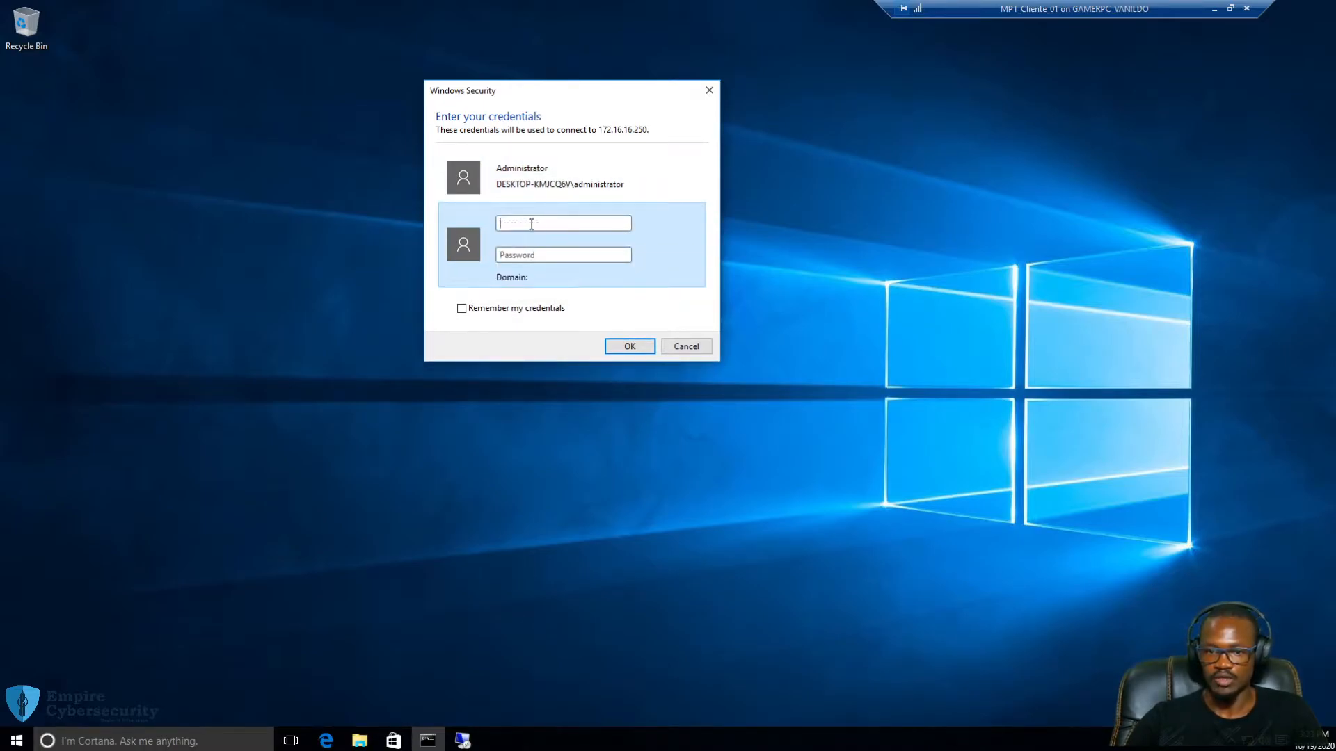
{"action": "type", "text": "empire"}
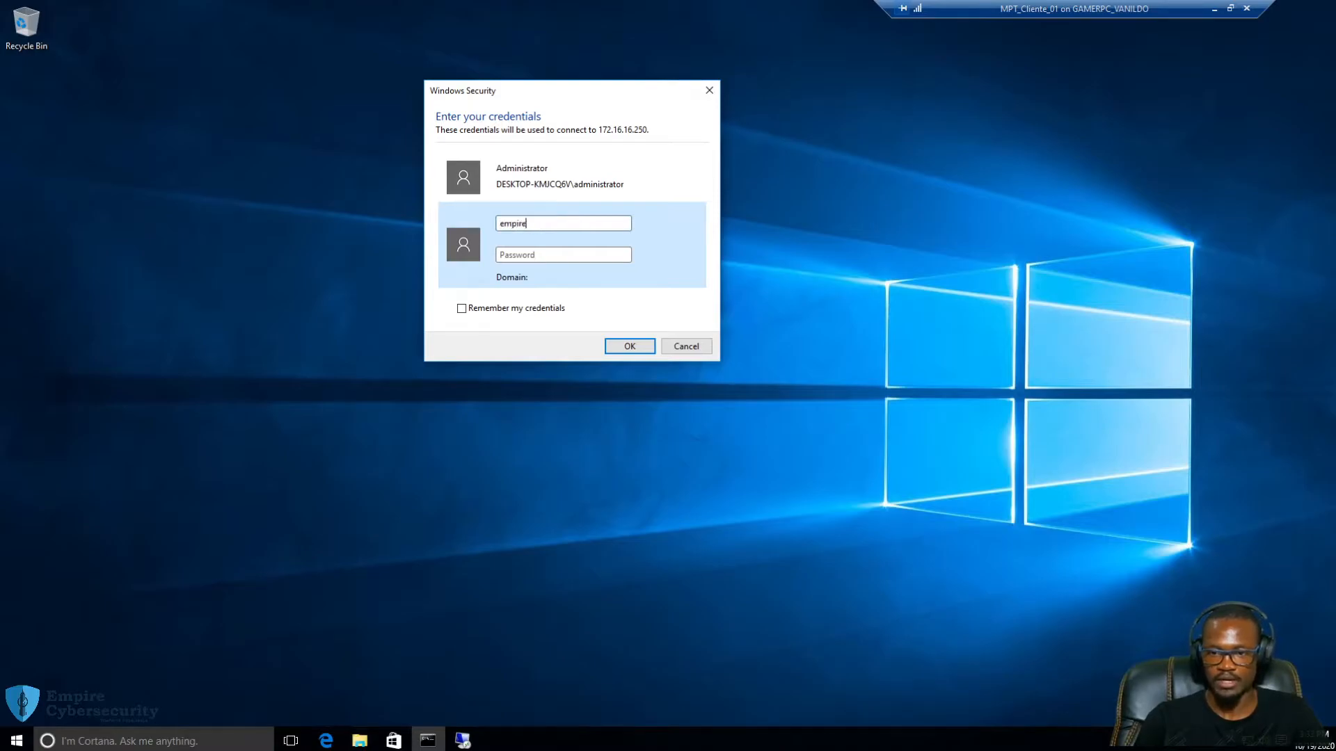
{"action": "type", "text": "\\administrator"}
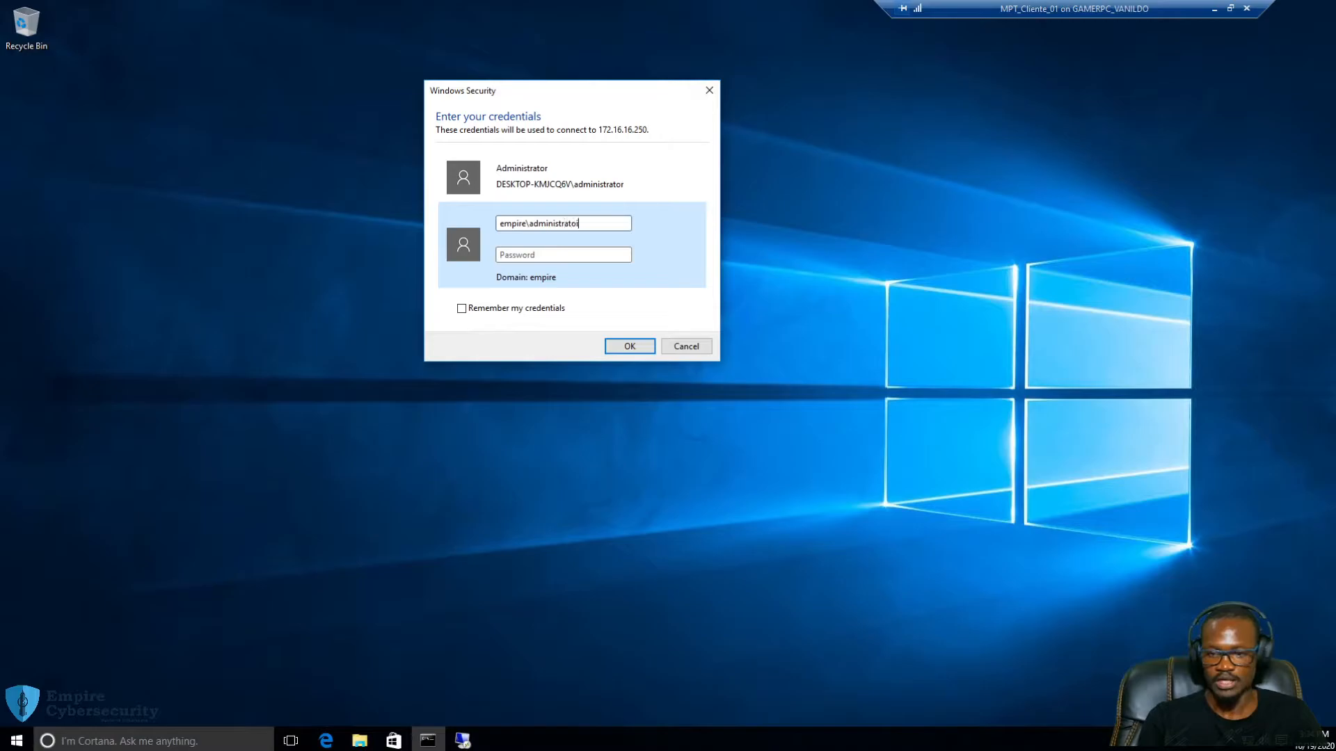
{"action": "key", "text": "BackSpace"}
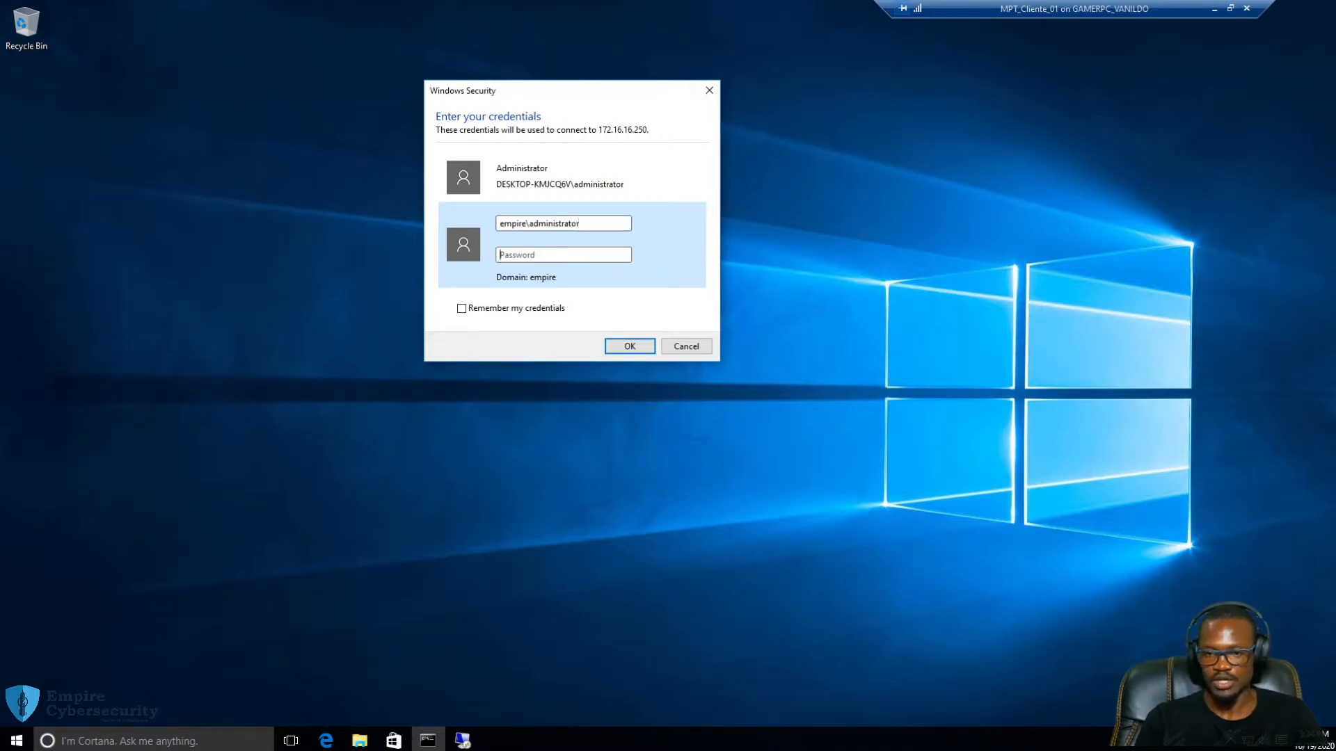
{"action": "type", "text": "******"}
{"action": "key", "text": "BackSpace"}
{"action": "key", "text": "BackSpace"}
{"action": "key", "text": "BackSpace"}
{"action": "key", "text": "BackSpace"}
{"action": "key", "text": "BackSpace"}
{"action": "key", "text": "BackSpace"}
{"action": "type", "text": "********"}
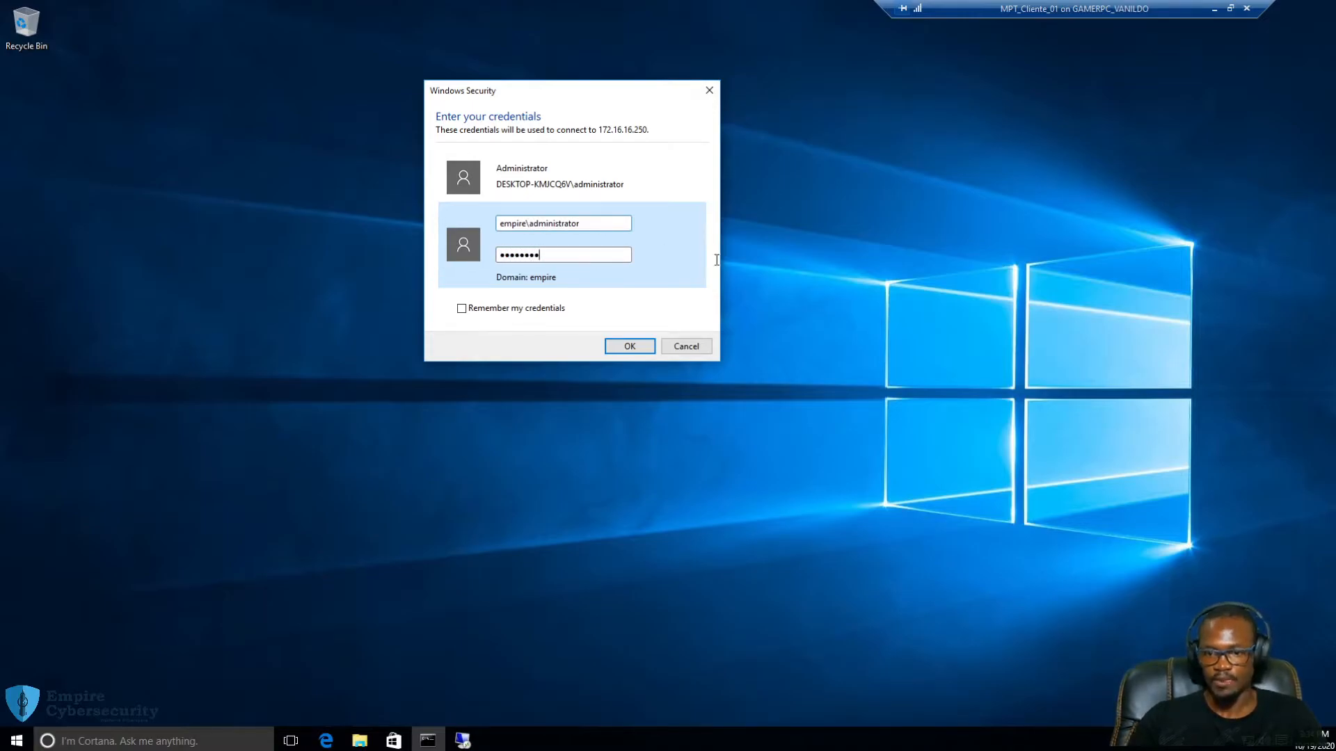
{"action": "left_click", "coordinate": [629, 345]}
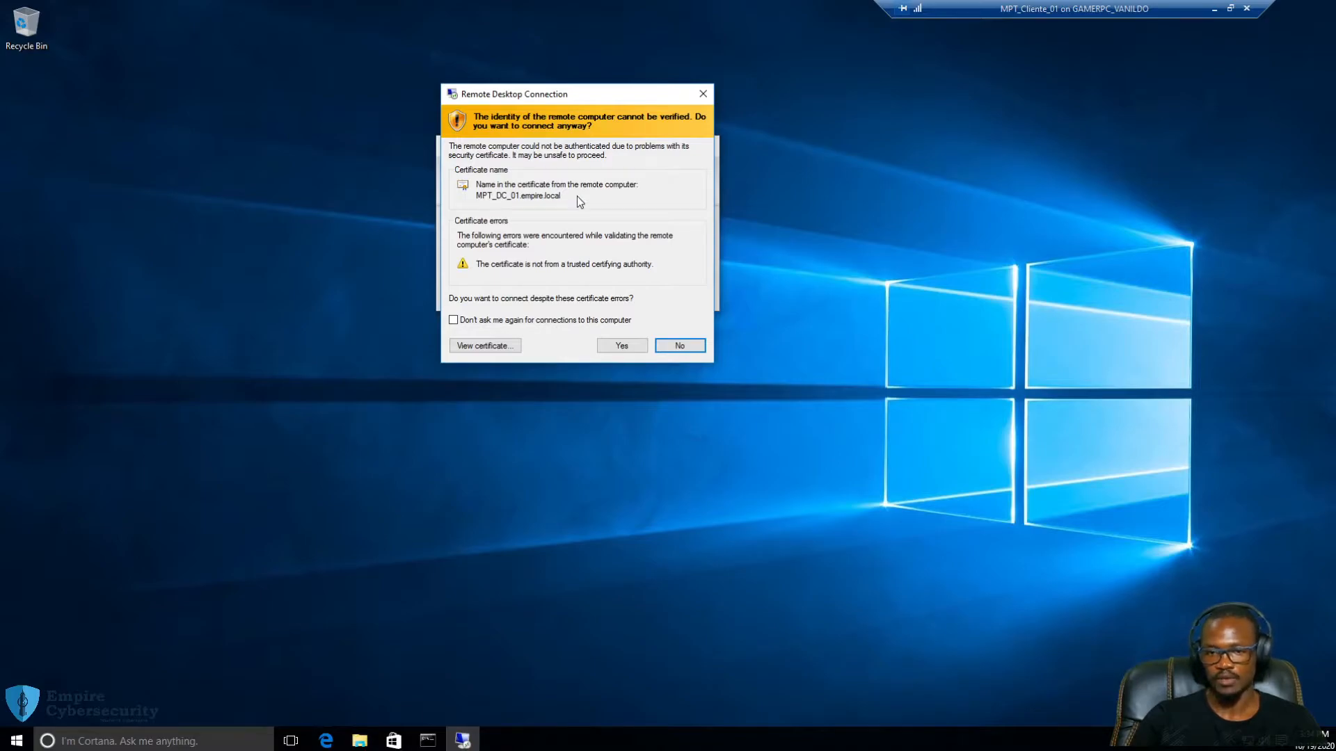
Accept the MPT_DC_01.empire.local certificate warning and open Server Manager's Tools menu
{"action": "left_click", "coordinate": [622, 346]}
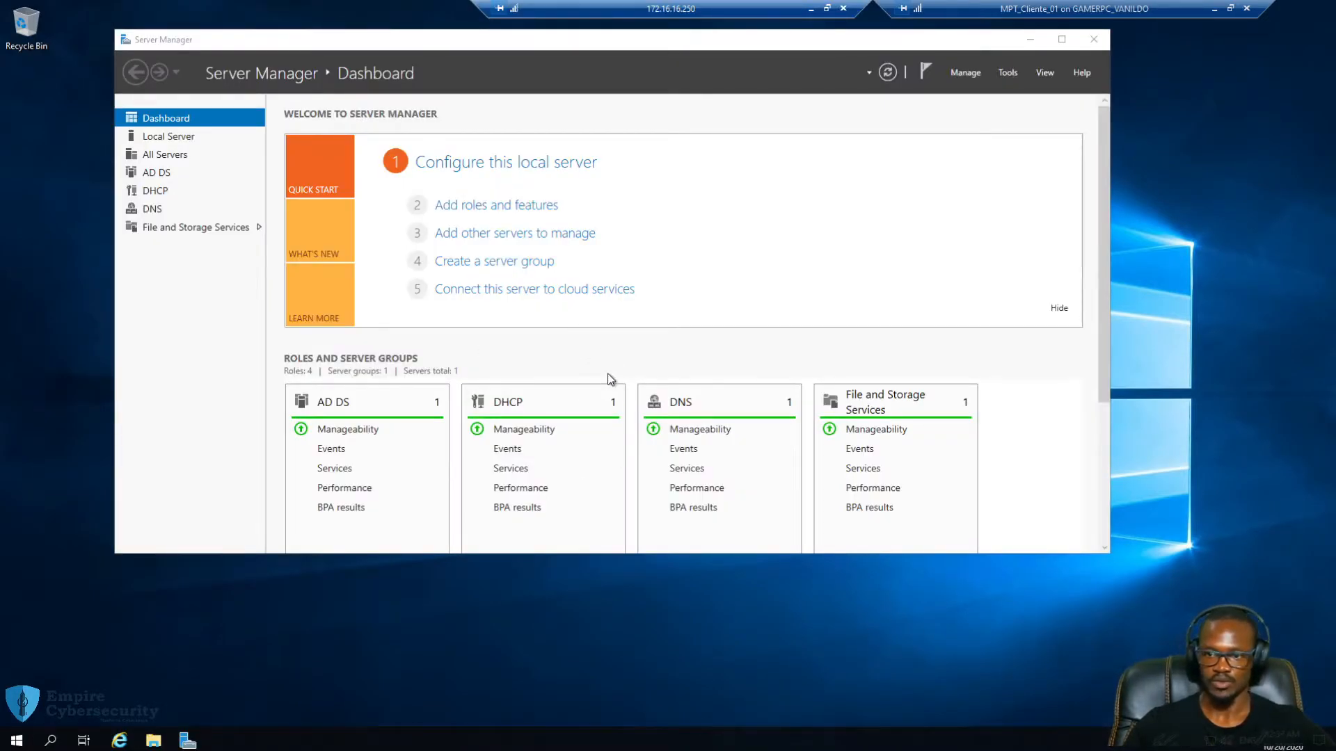
{"action": "left_click_drag", "start_coordinate": [742, 15], "coordinate": [692, 19]}
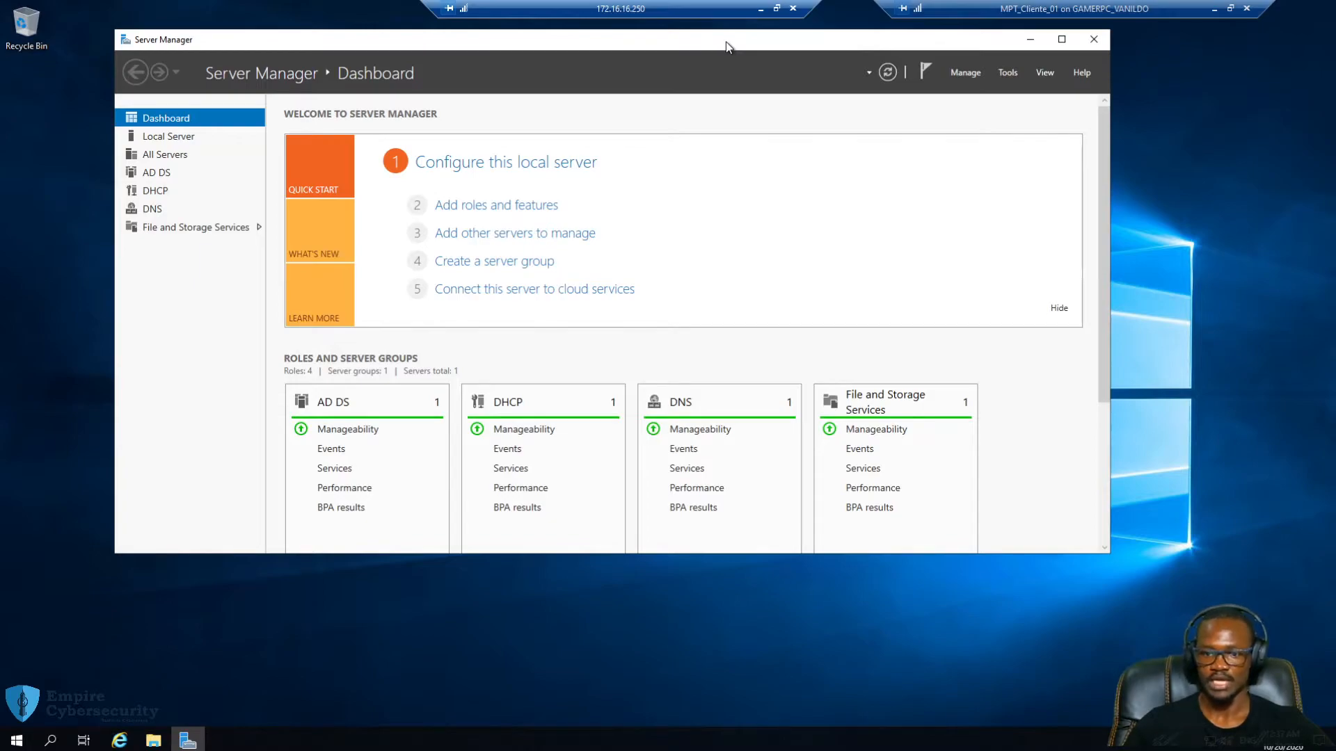
{"action": "left_click", "coordinate": [1004, 74]}
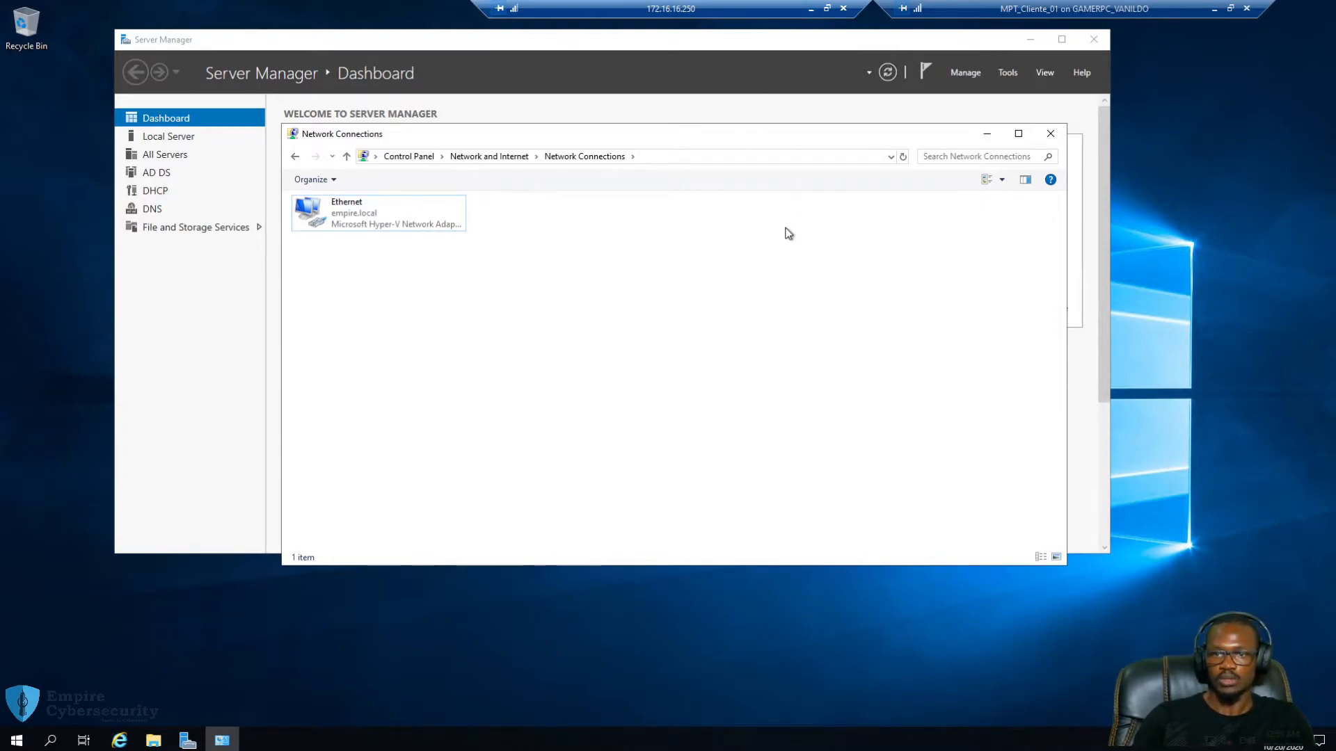
Switch to the Windows 10 client desktop, refresh it, and make File Explorer taller
{"action": "left_click", "coordinate": [810, 9]}
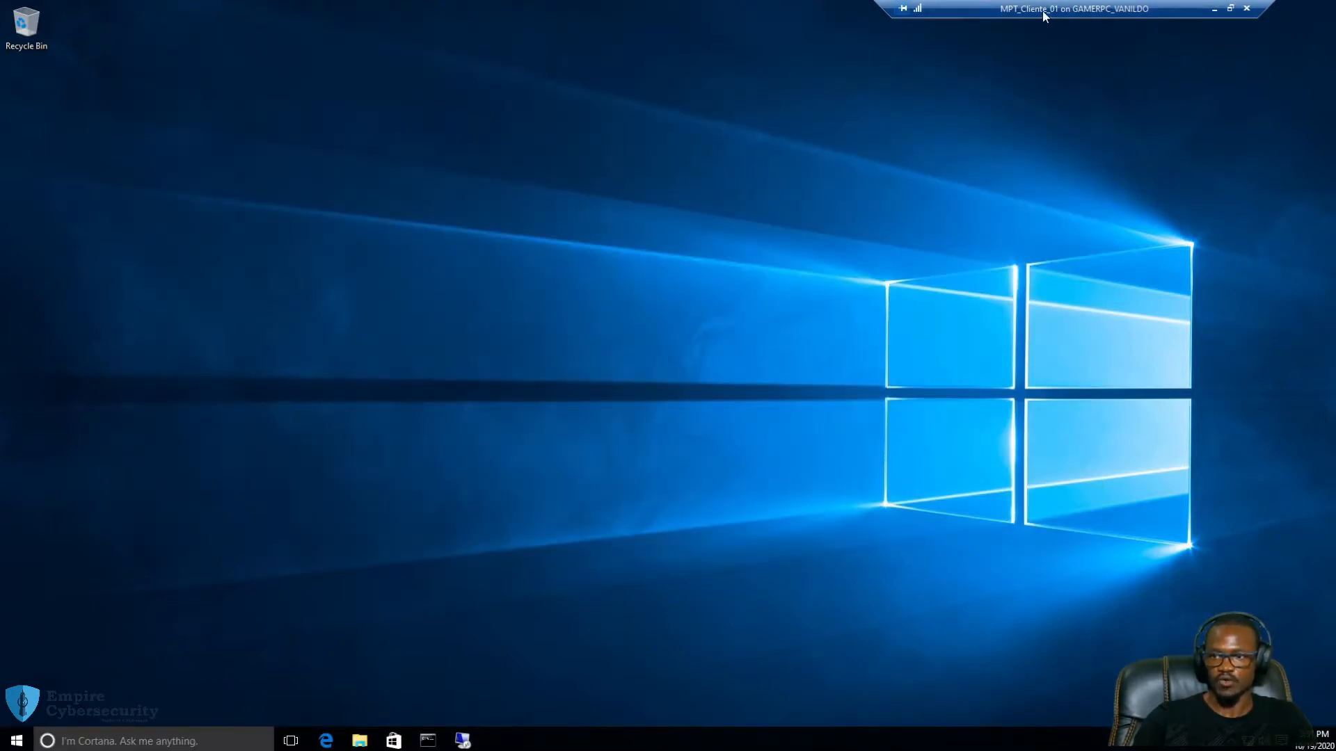
{"action": "left_click_drag", "start_coordinate": [1047, 13], "coordinate": [941, 16]}
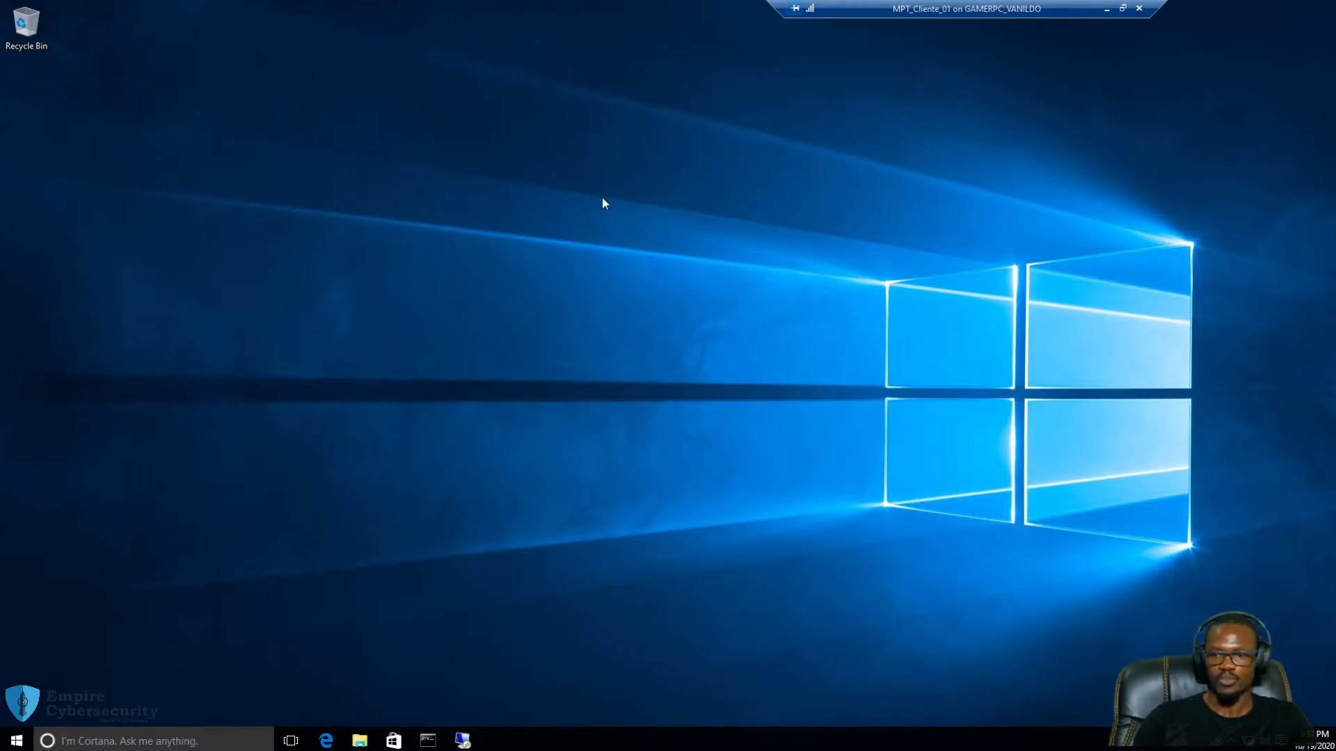
{"action": "right_click", "coordinate": [508, 187]}
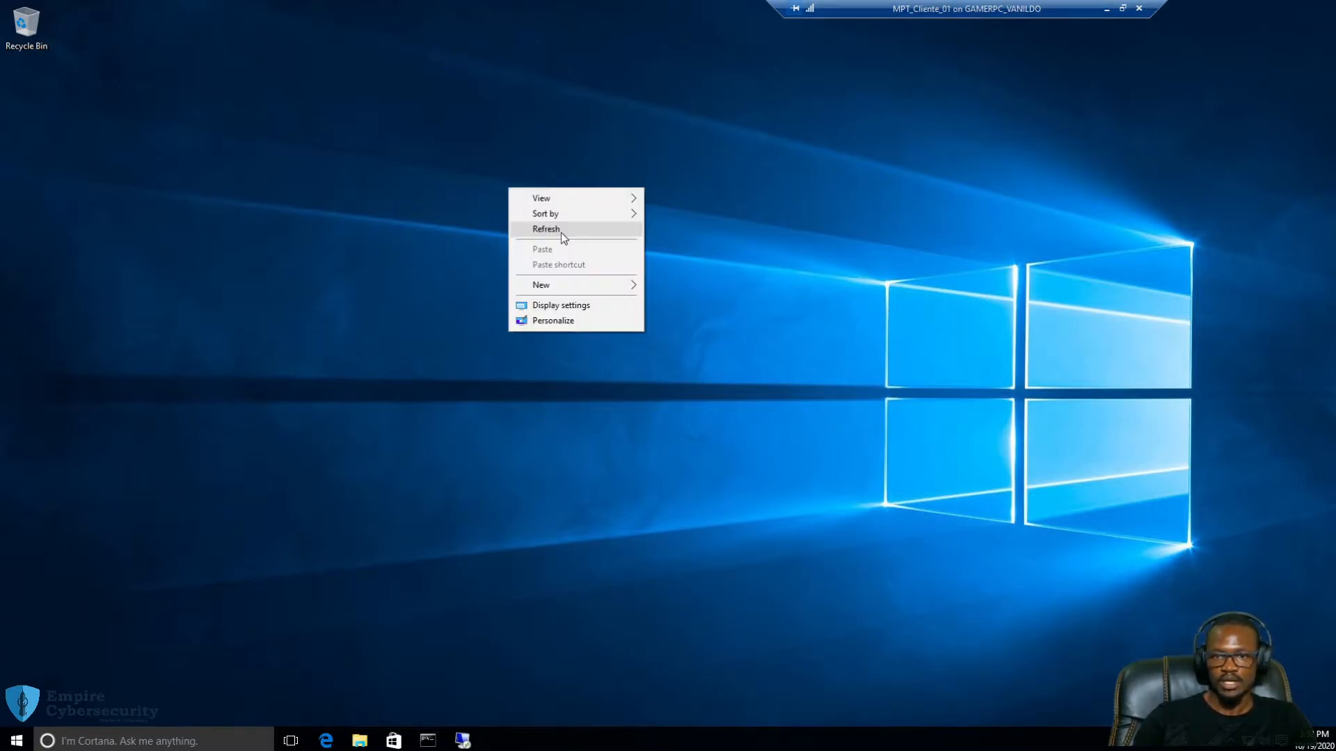
{"action": "left_click", "coordinate": [561, 233]}
{"action": "left_click_drag", "start_coordinate": [838, 147], "coordinate": [623, 98]}
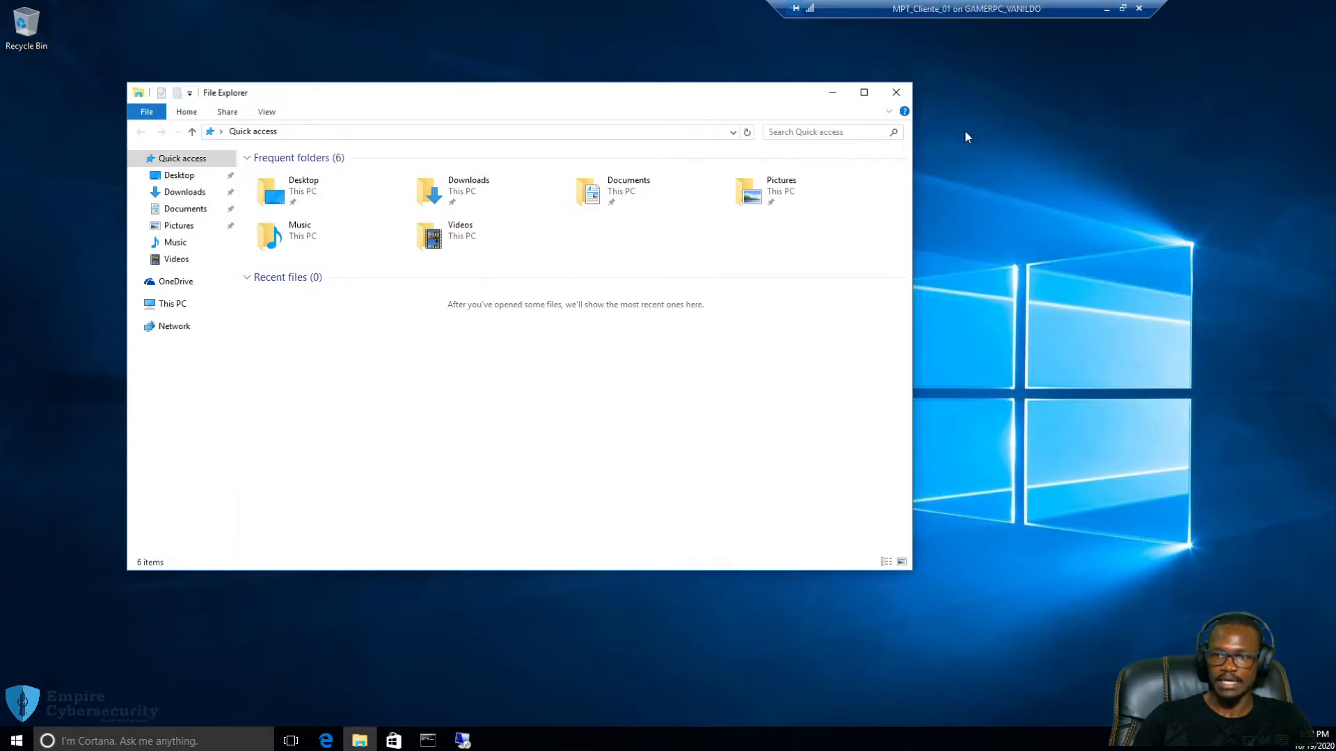
Launch cmd from the Run prompt and run ipconfig /all
{"action": "left_click", "coordinate": [987, 179]}
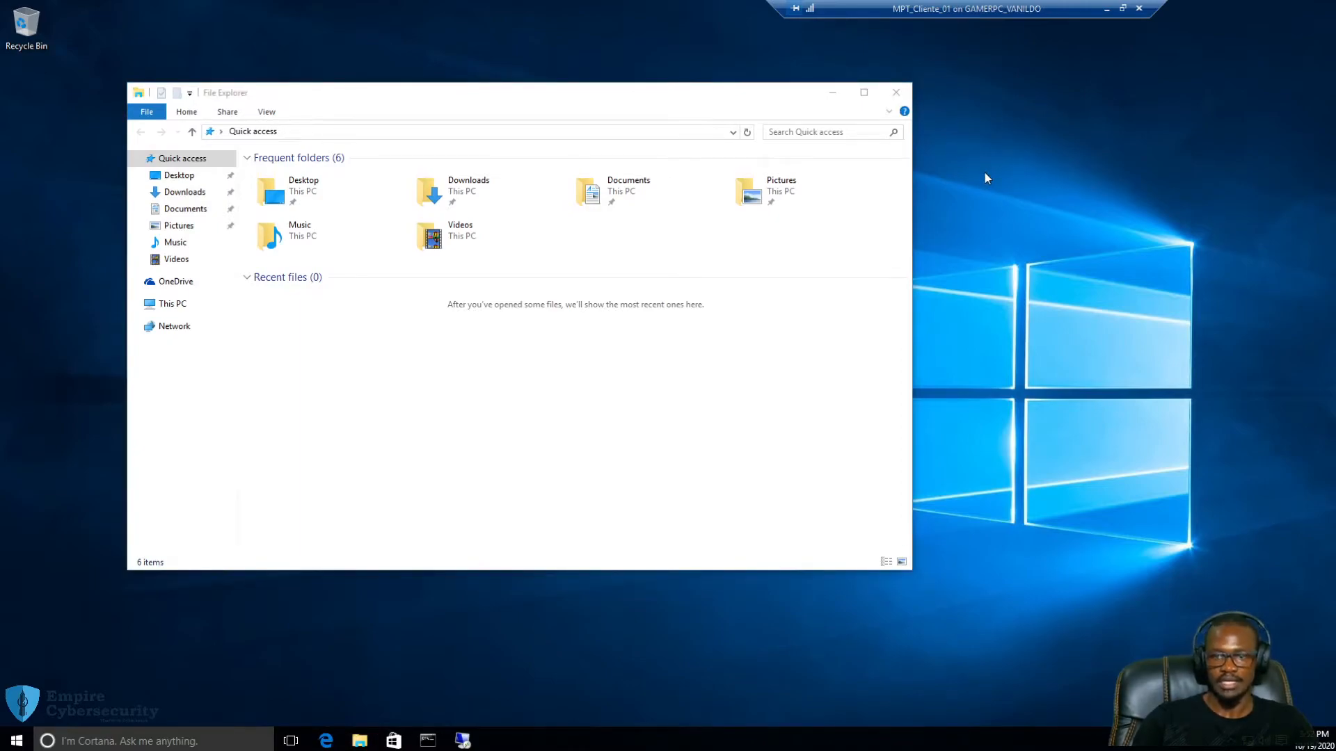
{"action": "key", "text": "super+r"}
{"action": "type", "text": "cmd"}
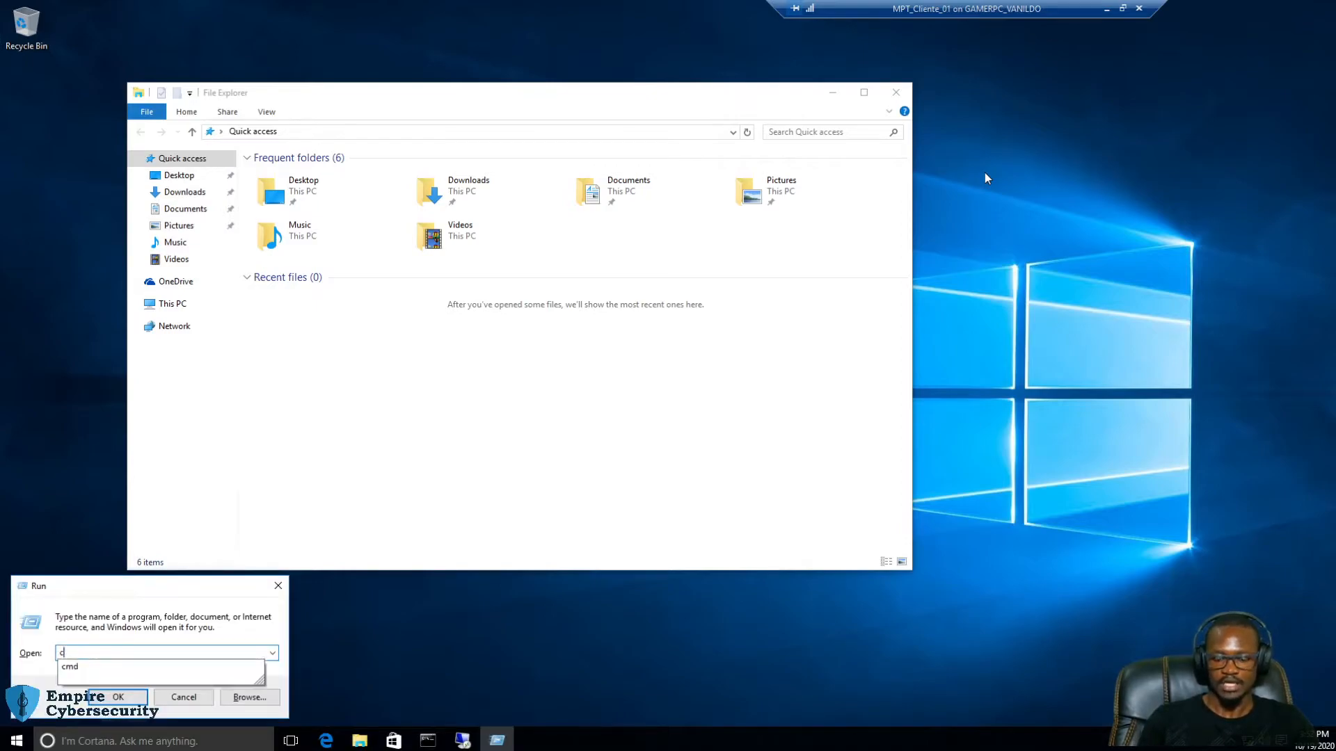
{"action": "key", "text": "Return"}
{"action": "type", "text": "ipconfig /all"}
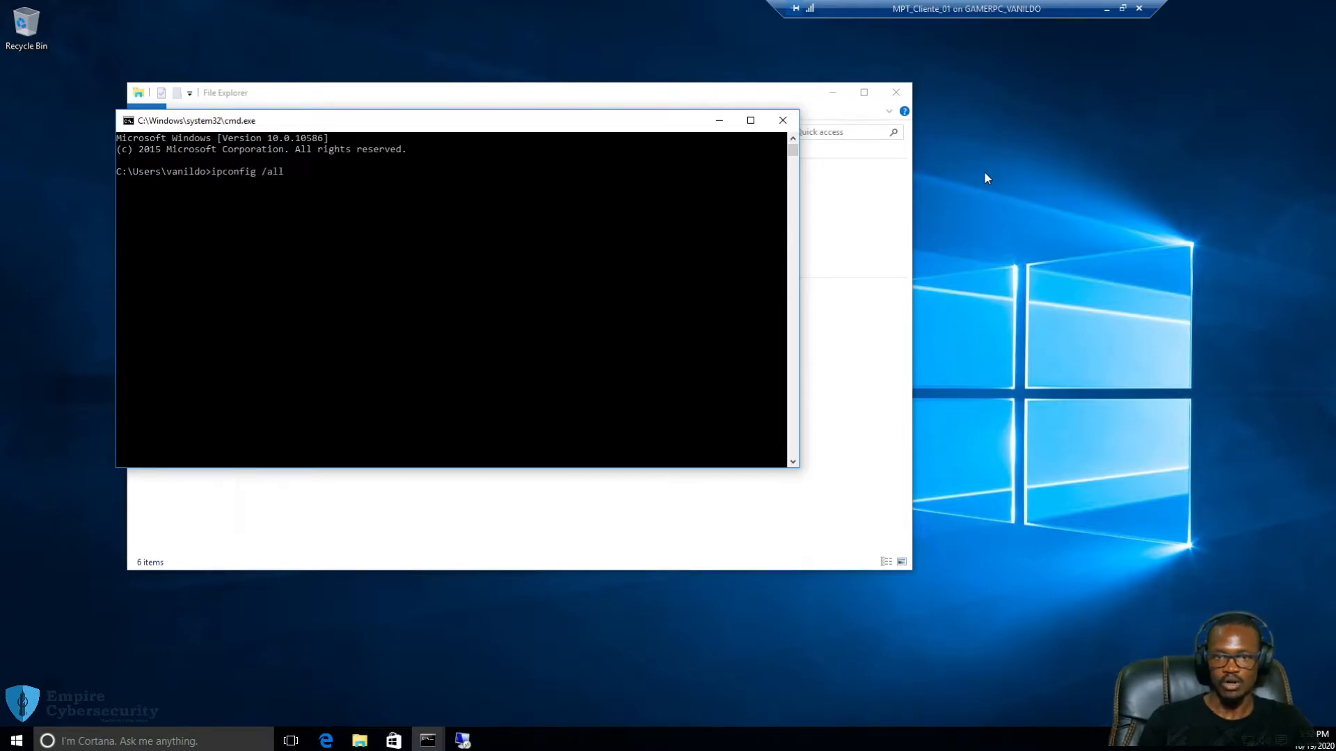
{"action": "key", "text": "Return"}
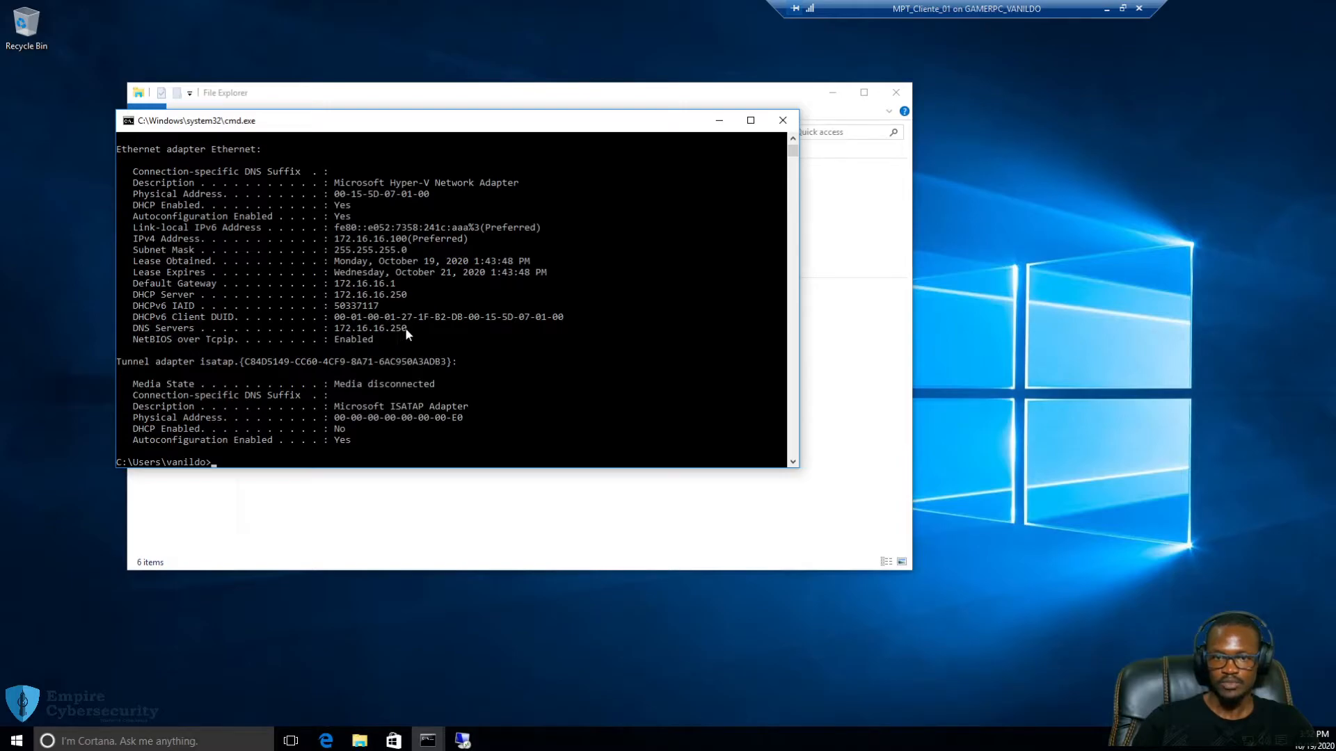
Highlight the DNS Servers and DHCP Server lines, both showing 172.16.16.250
{"action": "left_click_drag", "start_coordinate": [409, 327], "coordinate": [130, 329]}
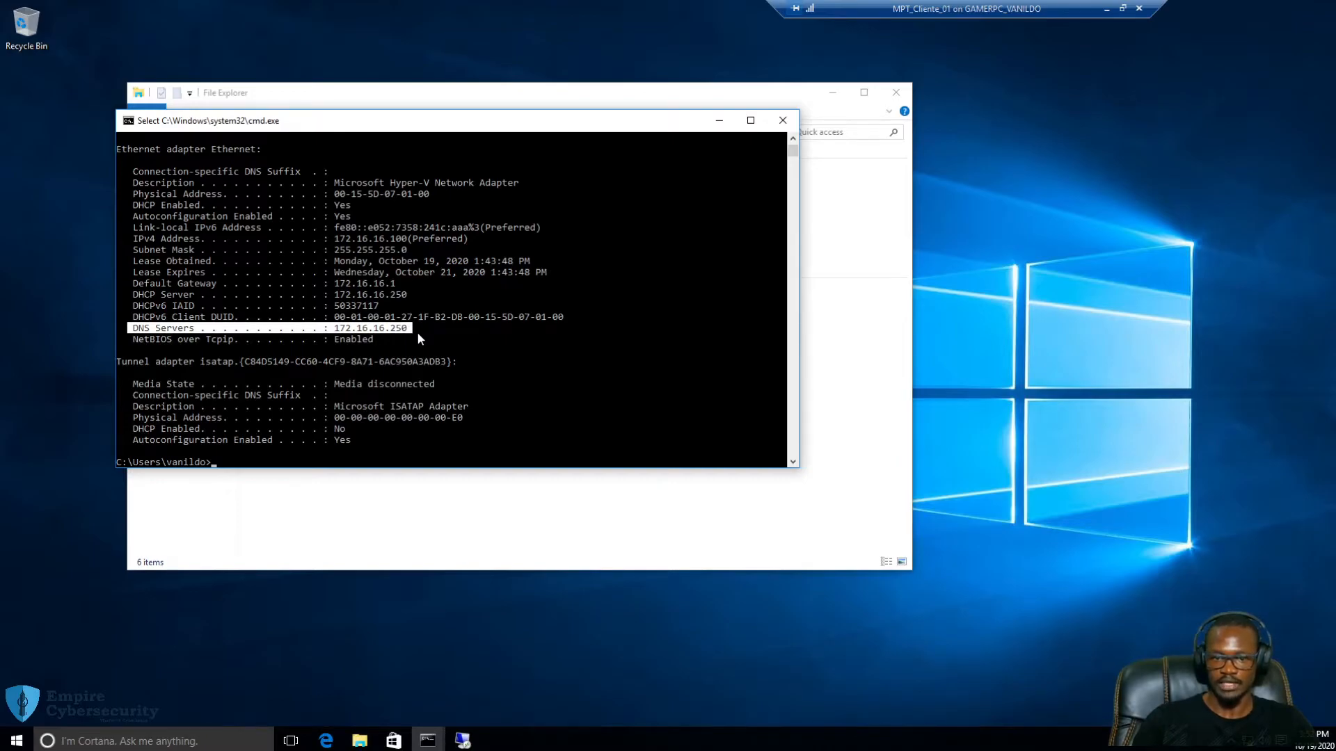
{"action": "left_click", "coordinate": [298, 463]}
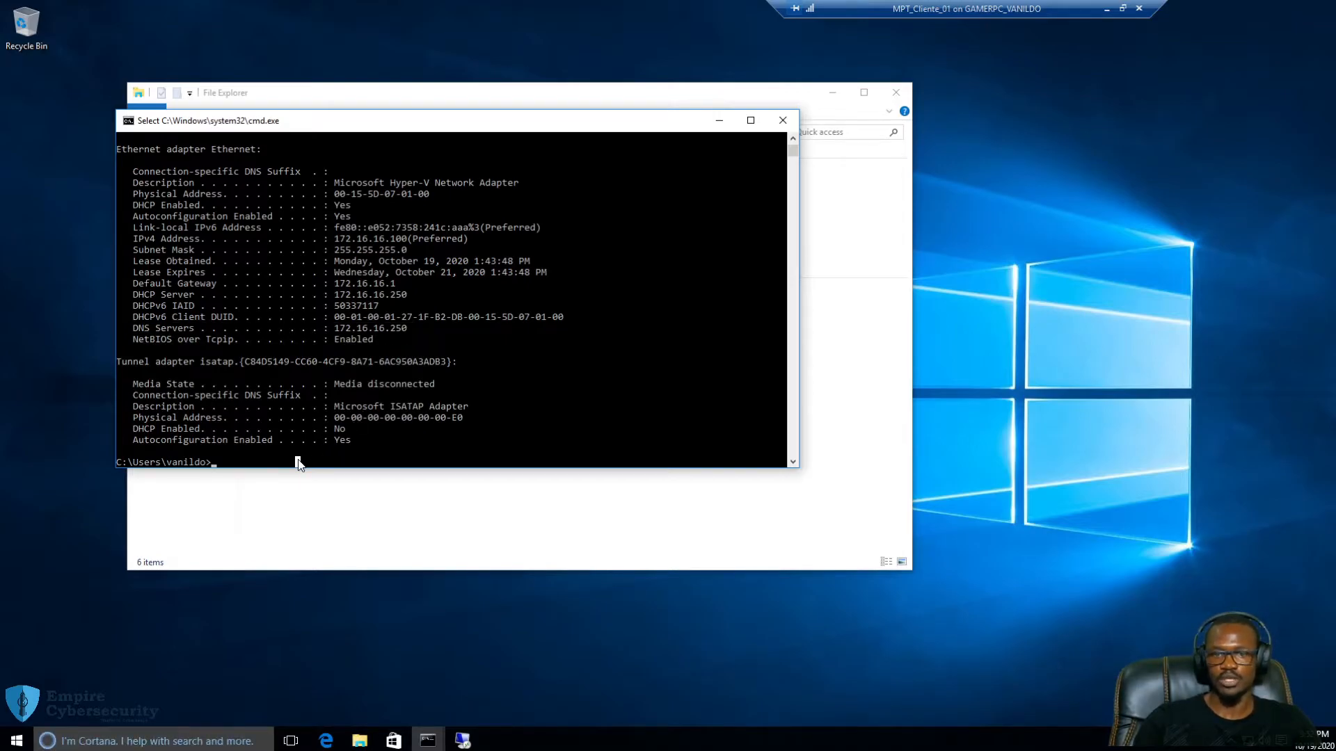
{"action": "left_click_drag", "start_coordinate": [406, 299], "coordinate": [137, 297]}
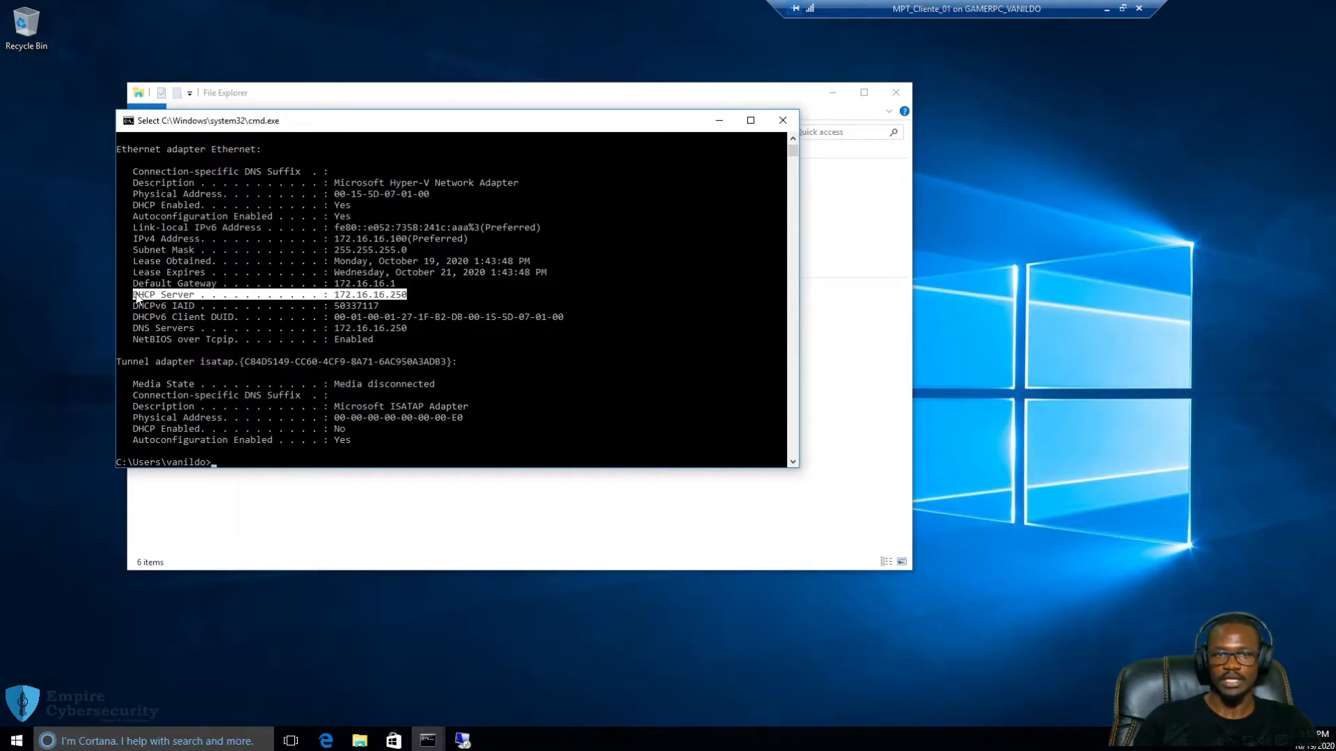
{"action": "left_click", "coordinate": [258, 462]}
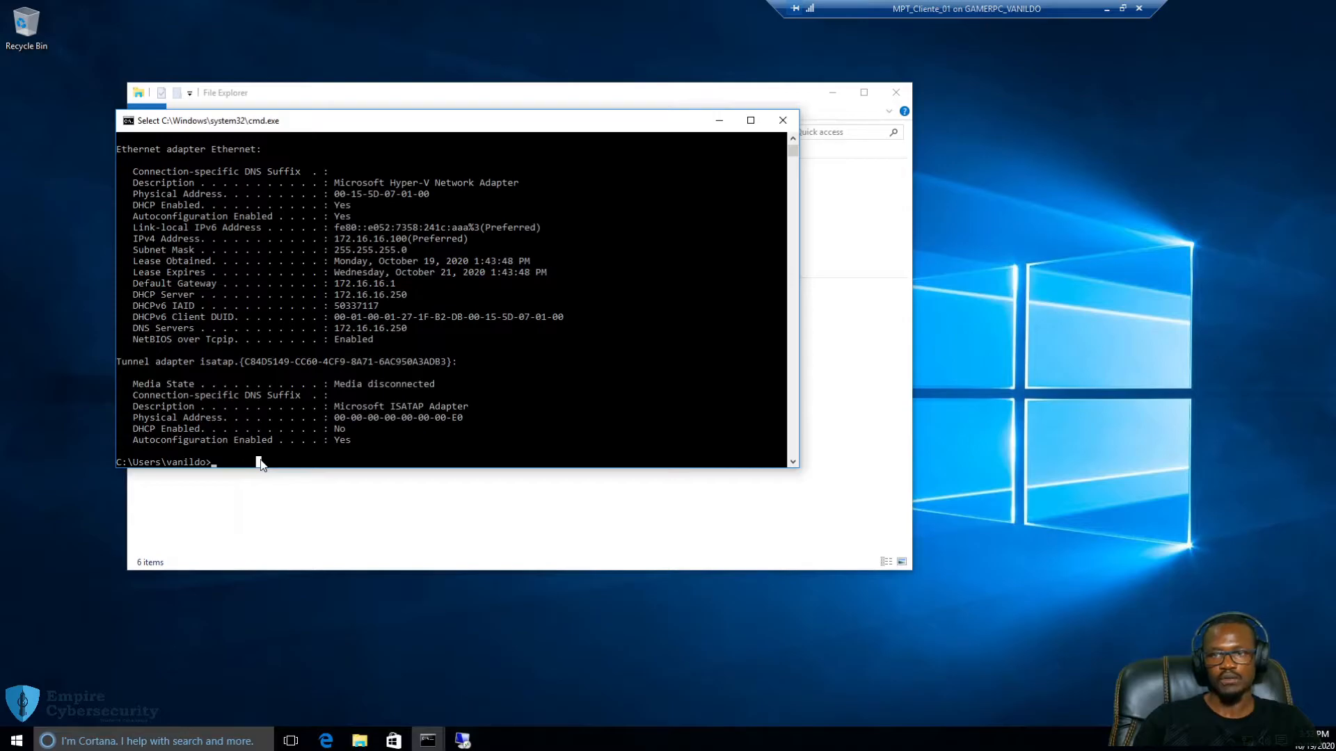
{"action": "left_click_drag", "start_coordinate": [420, 115], "coordinate": [501, 149]}
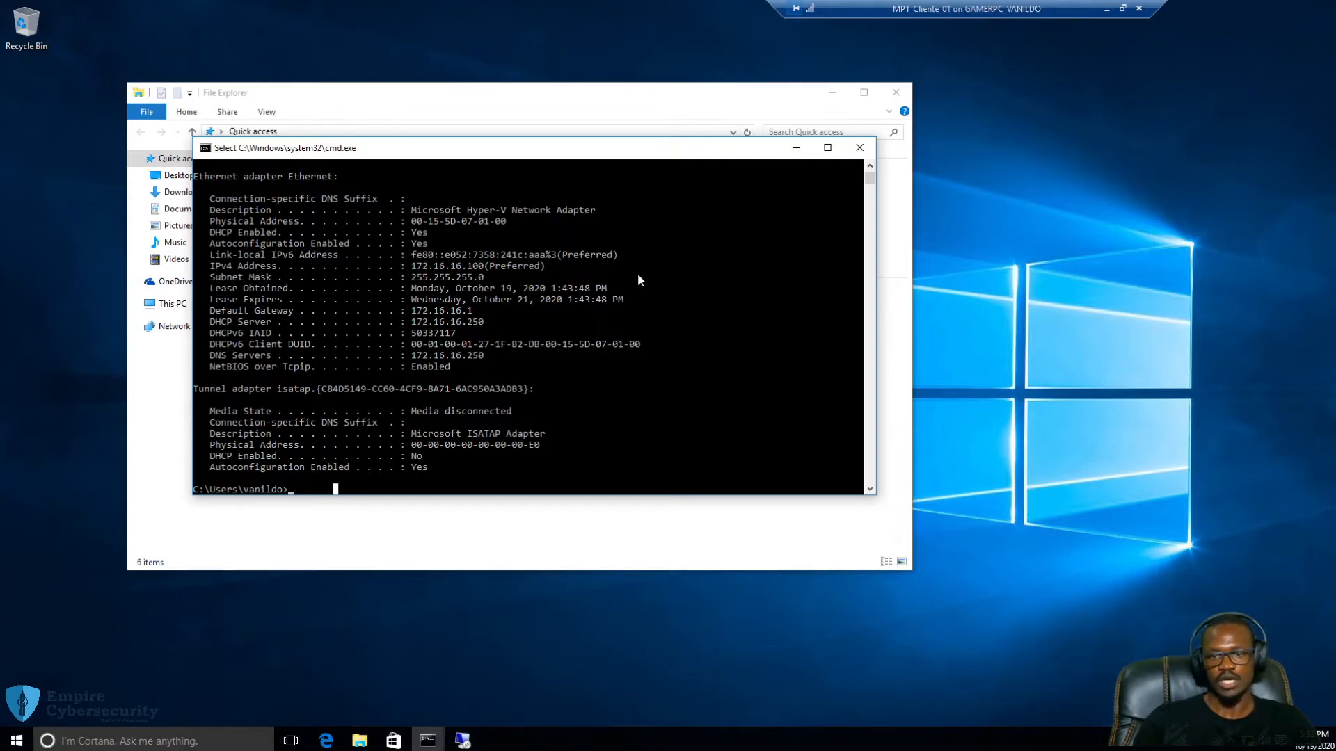
Draft ipconfig /release and /renew, erase both without running them, and minimize Command Prompt
{"action": "type", "text": "ipcon"}
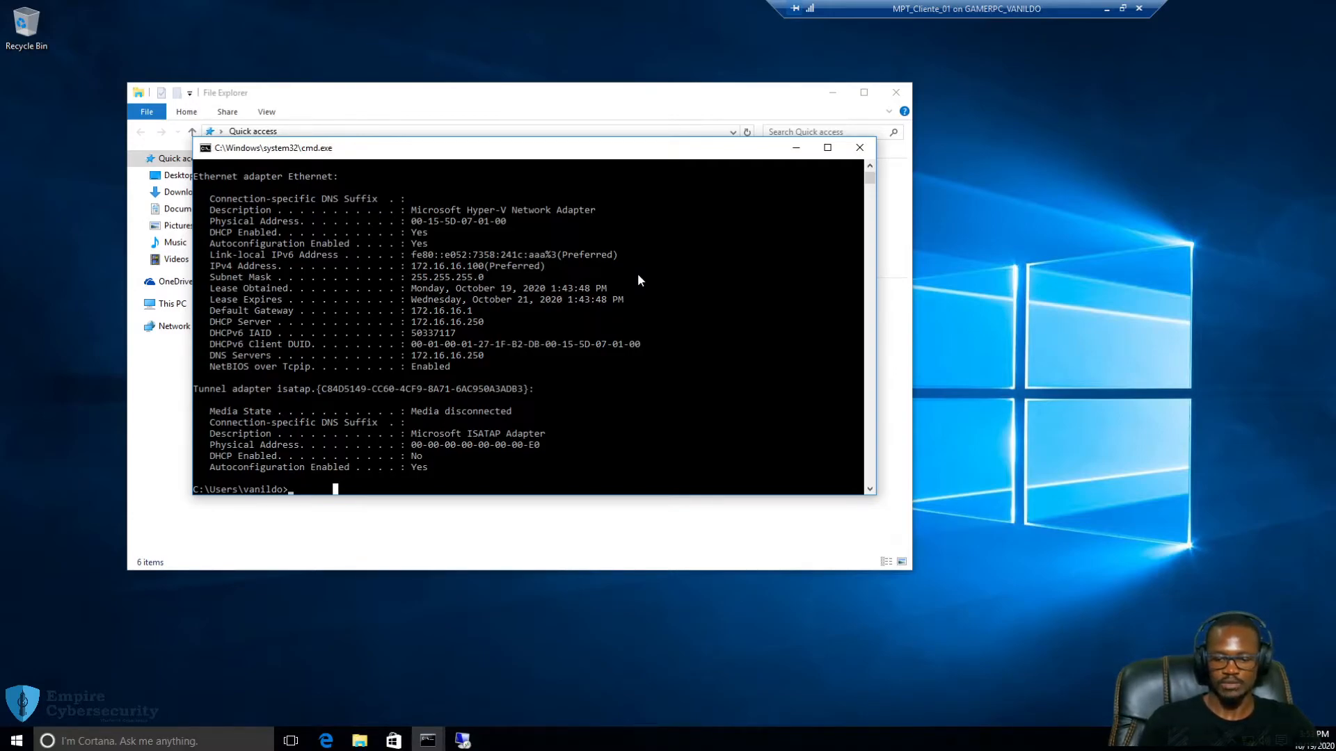
{"action": "type", "text": "fig "}
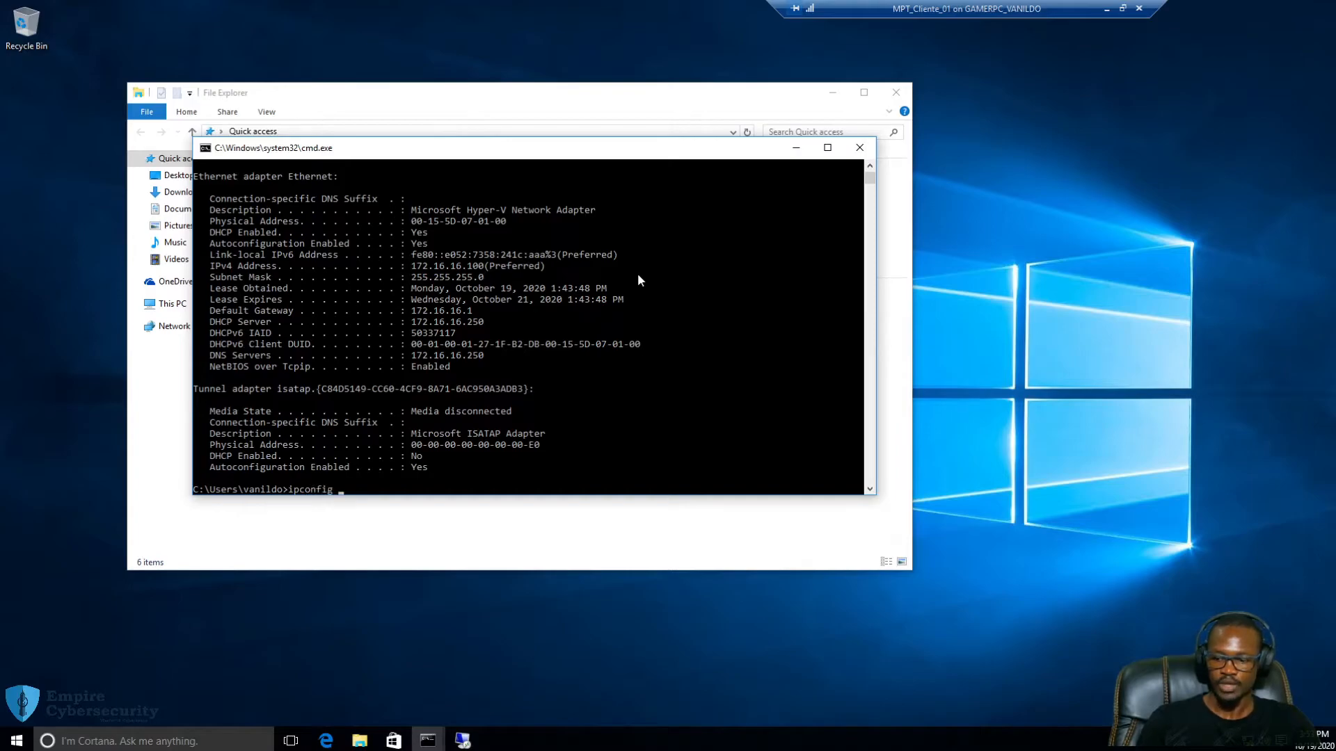
{"action": "type", "text": "/"}
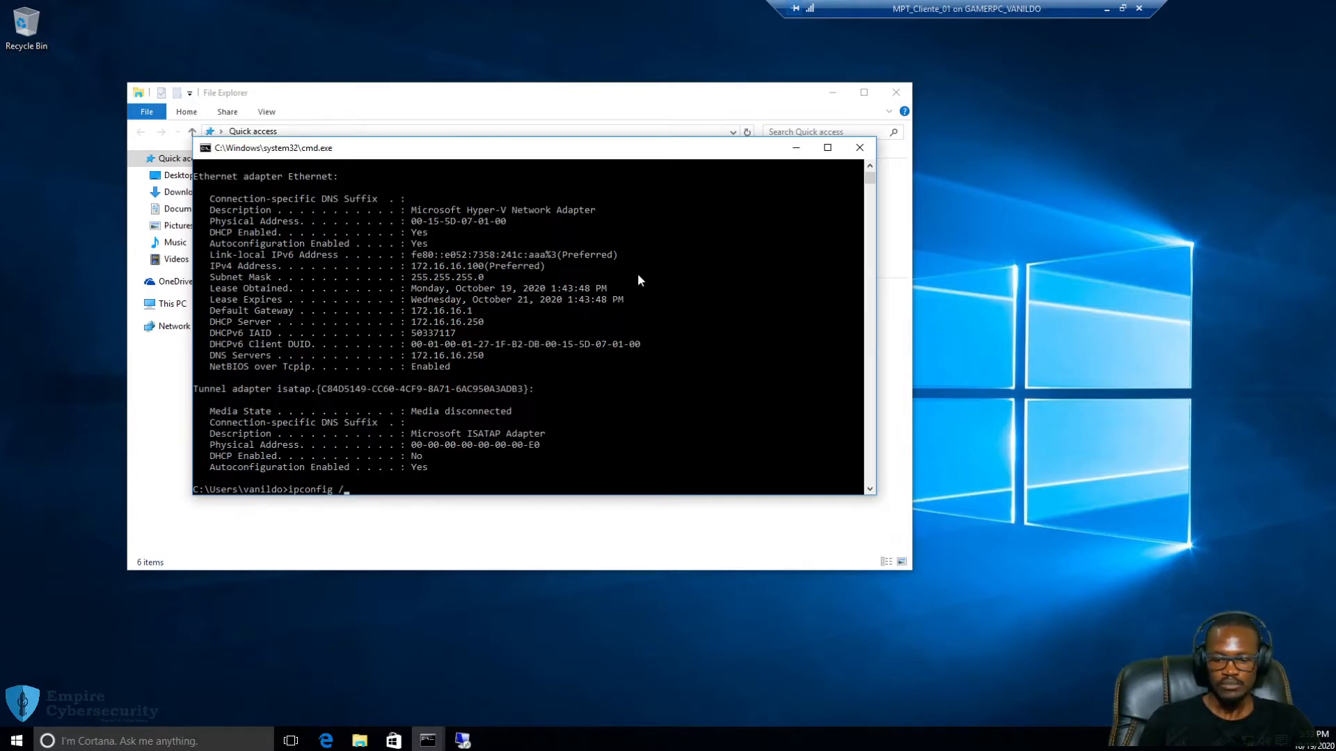
{"action": "type", "text": "rele"}
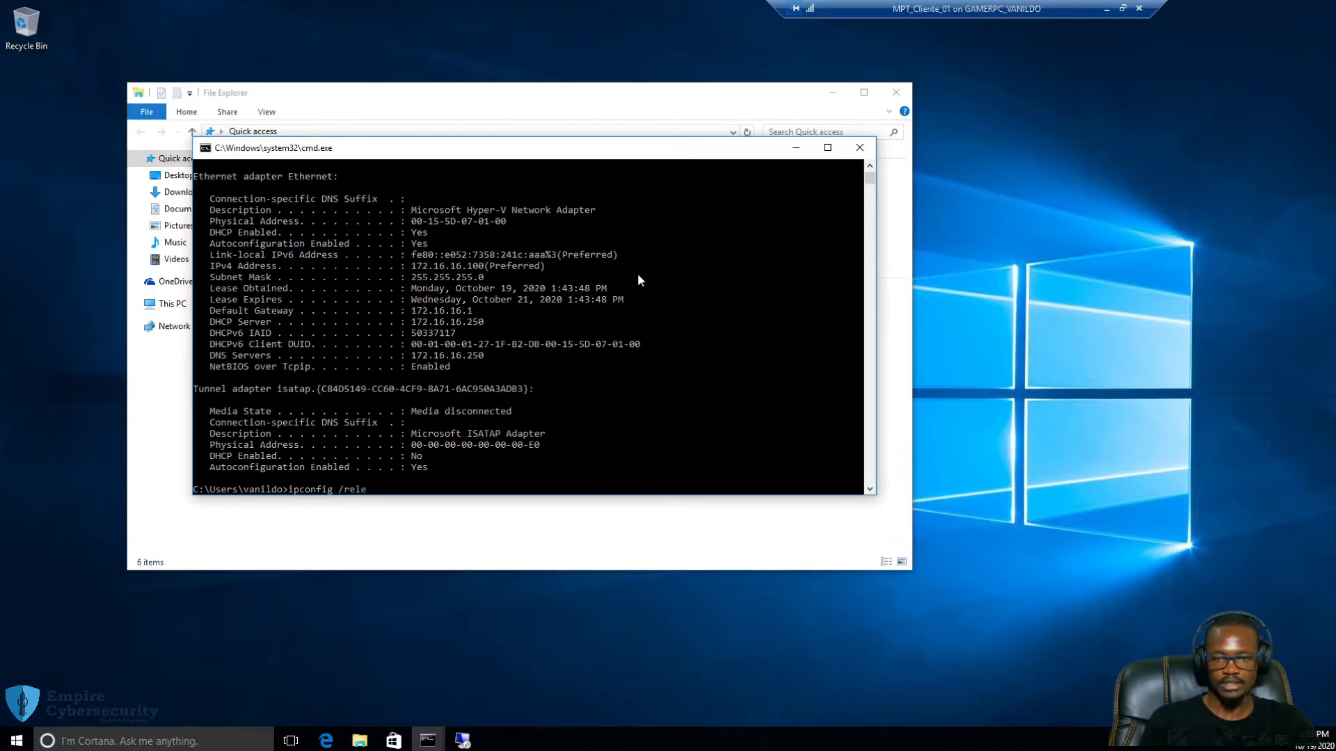
{"action": "type", "text": "ase"}
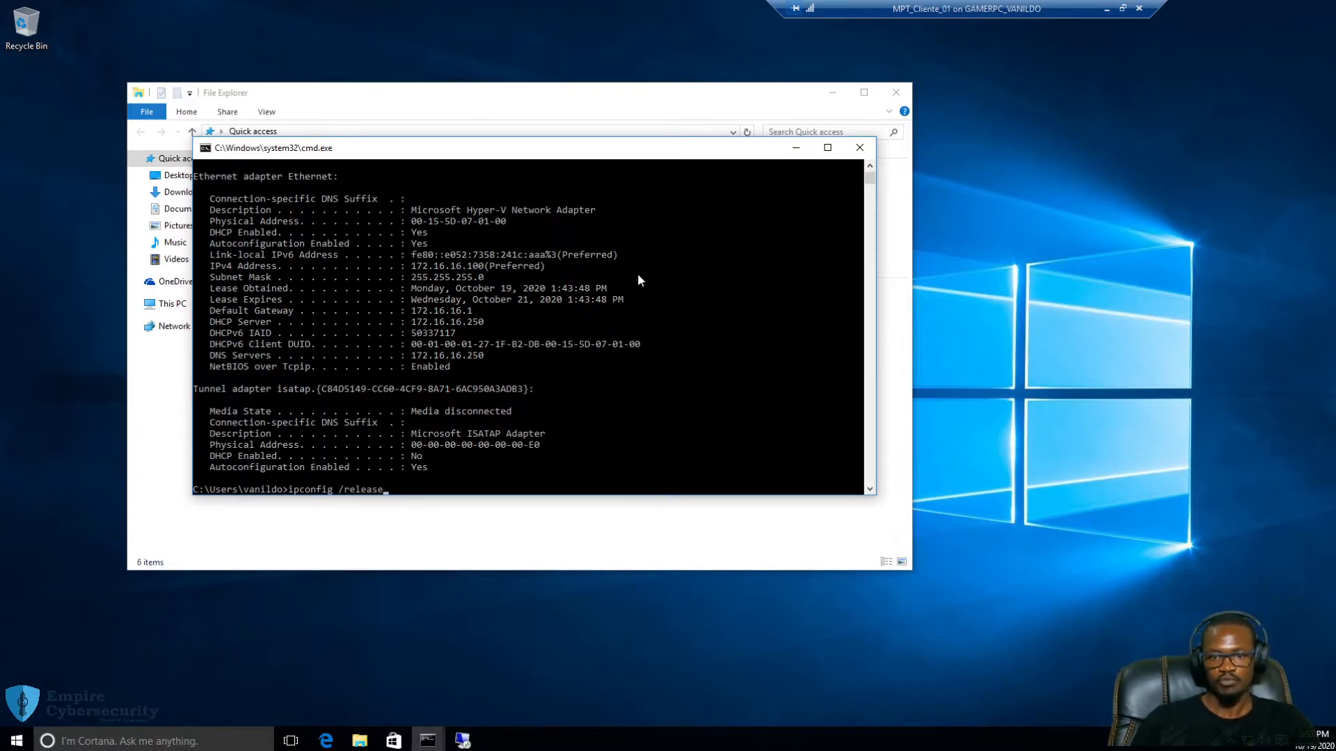
{"action": "left_click_drag", "start_coordinate": [383, 489], "coordinate": [339, 491]}
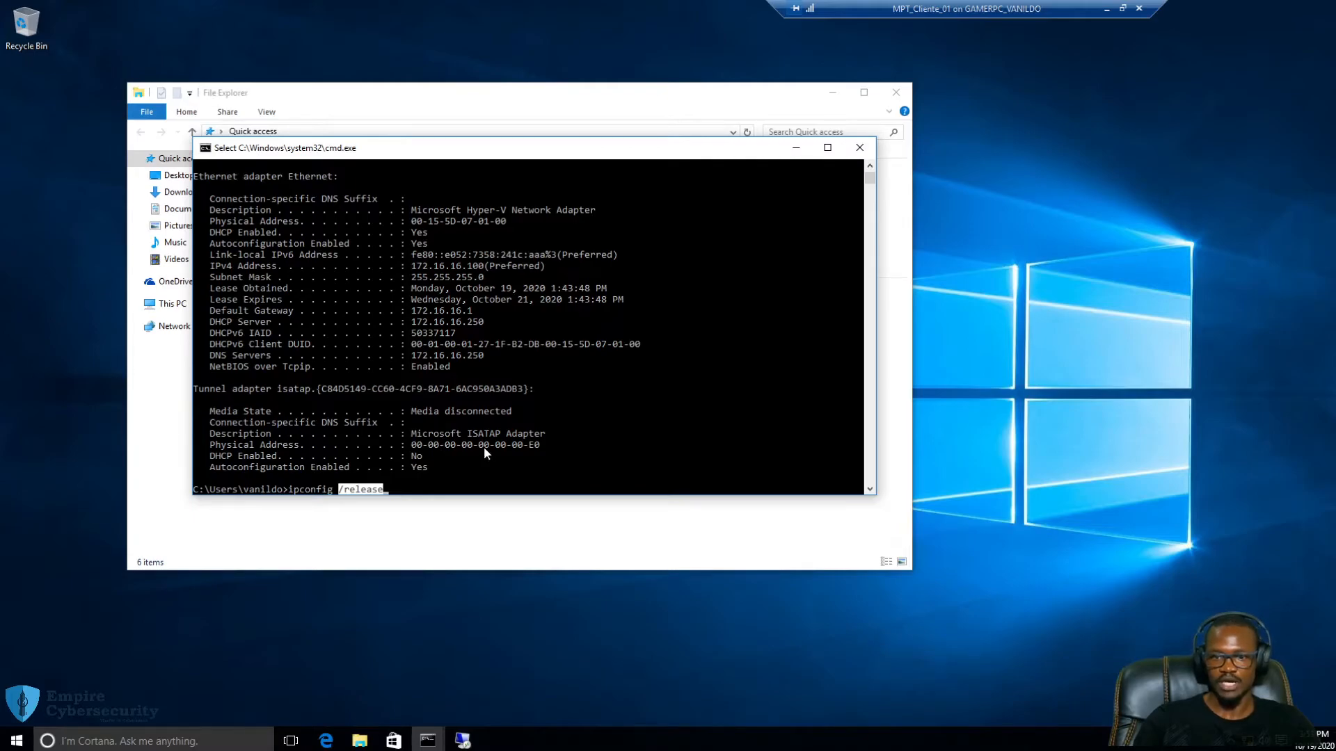
{"action": "key", "text": "Escape"}
{"action": "key", "text": "BackSpace"}
{"action": "key", "text": "BackSpace"}
{"action": "key", "text": "BackSpace"}
{"action": "key", "text": "BackSpace"}
{"action": "key", "text": "BackSpace"}
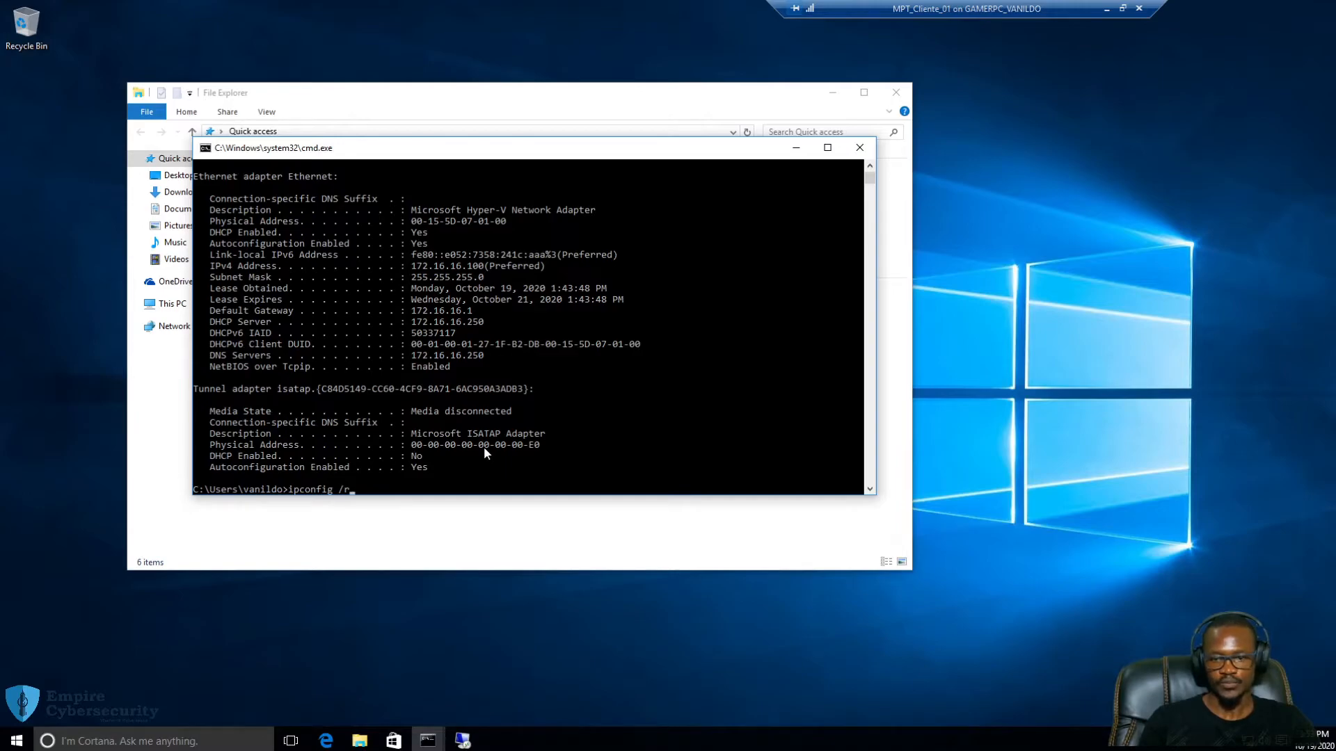
{"action": "type", "text": "ne"}
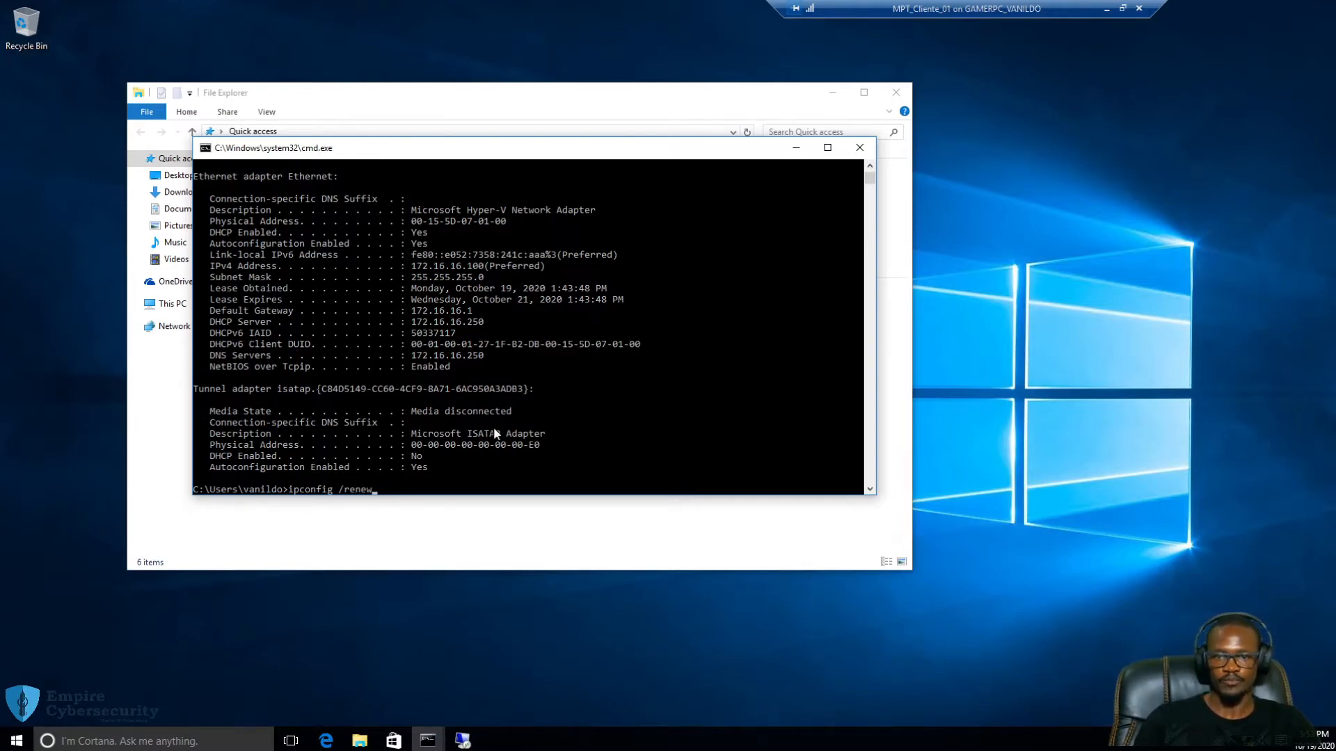
{"action": "type", "text": "w"}
{"action": "key", "text": "BackSpace"}
{"action": "key", "text": "BackSpace"}
{"action": "key", "text": "BackSpace"}
{"action": "key", "text": "BackSpace"}
{"action": "key", "text": "BackSpace"}
{"action": "key", "text": "BackSpace"}
{"action": "key", "text": "BackSpace"}
{"action": "key", "text": "BackSpace"}
{"action": "key", "text": "BackSpace"}
{"action": "key", "text": "BackSpace"}
{"action": "key", "text": "BackSpace"}
{"action": "key", "text": "BackSpace"}
{"action": "key", "text": "BackSpace"}
{"action": "key", "text": "BackSpace"}
{"action": "key", "text": "BackSpace"}
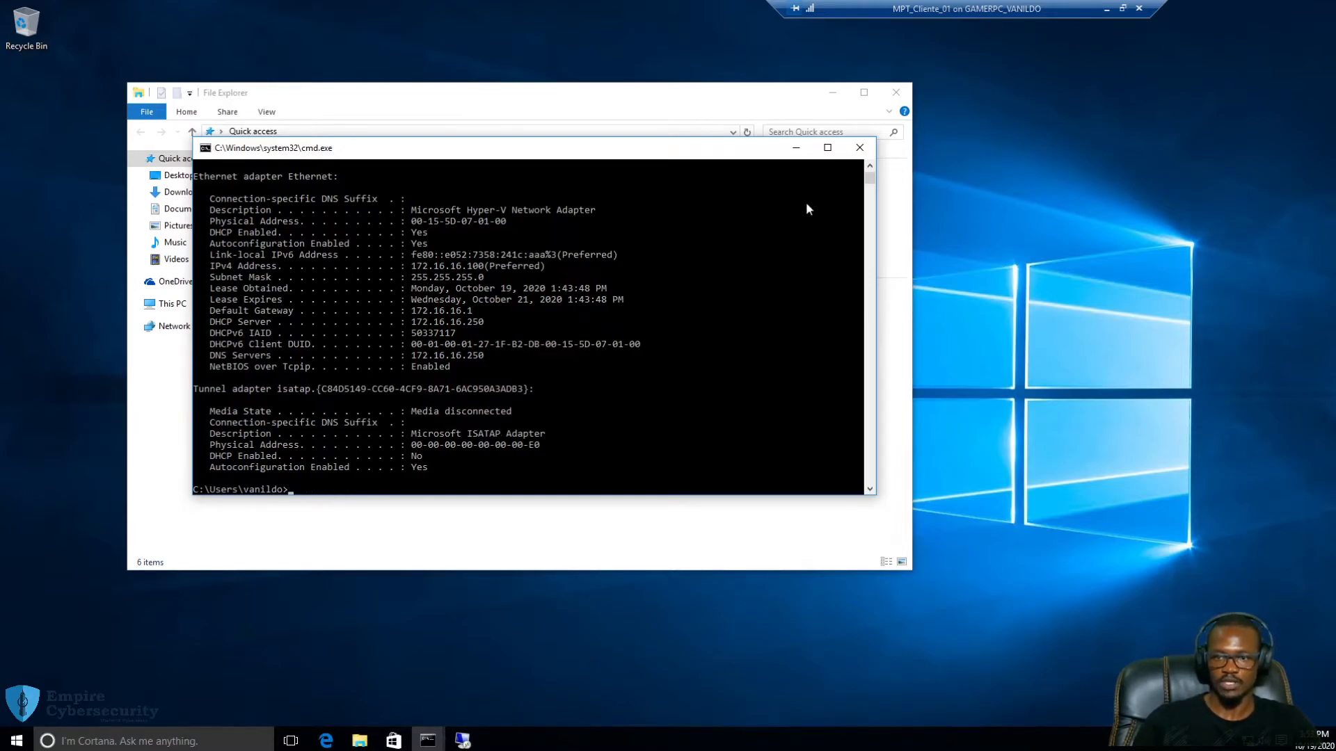
{"action": "left_click", "coordinate": [798, 148]}
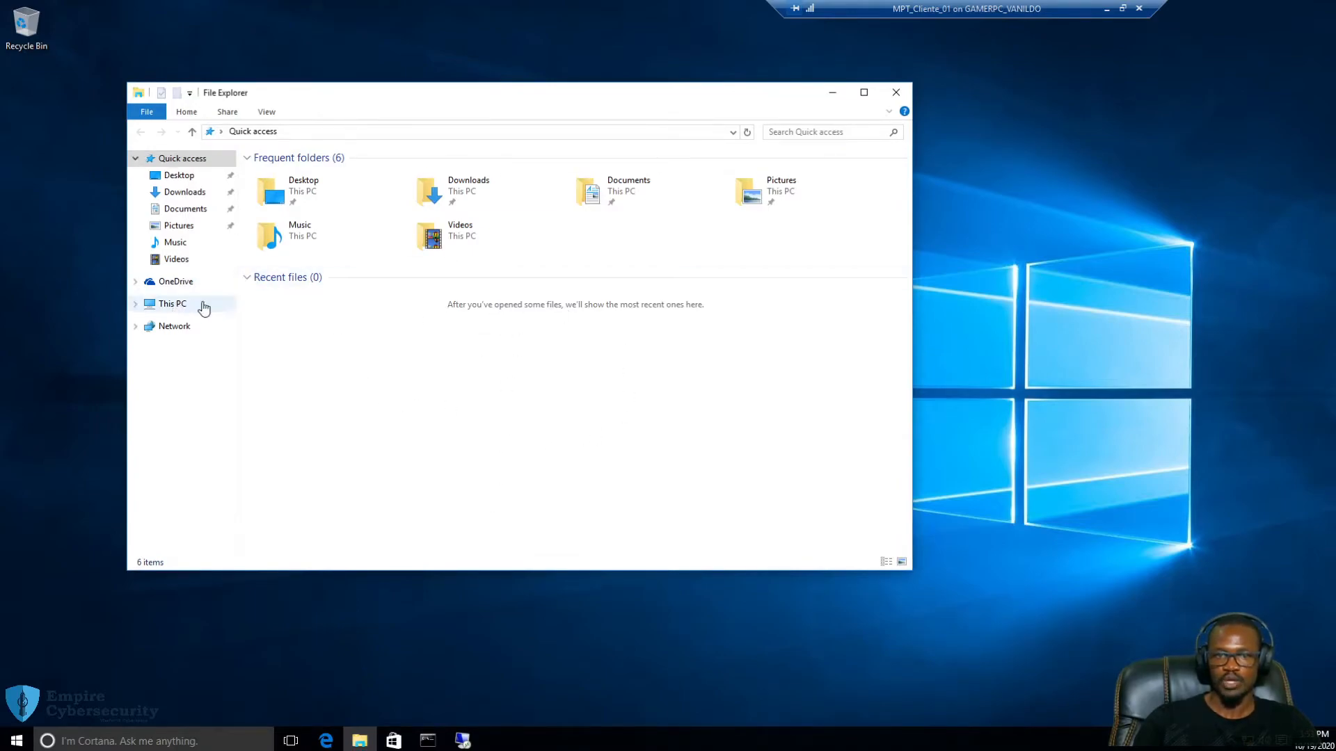
Open the System properties for This PC from File Explorer
{"action": "left_click_drag", "start_coordinate": [453, 101], "coordinate": [493, 102]}
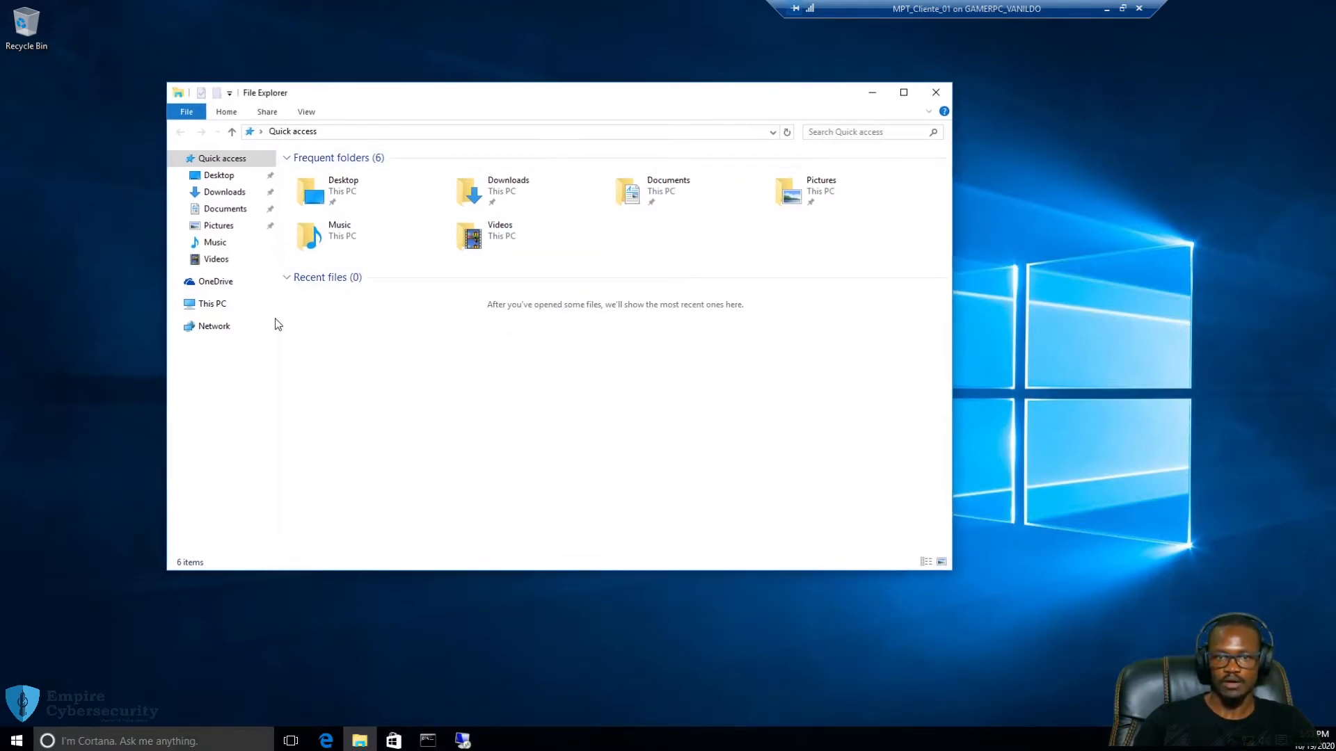
{"action": "left_click", "coordinate": [207, 306]}
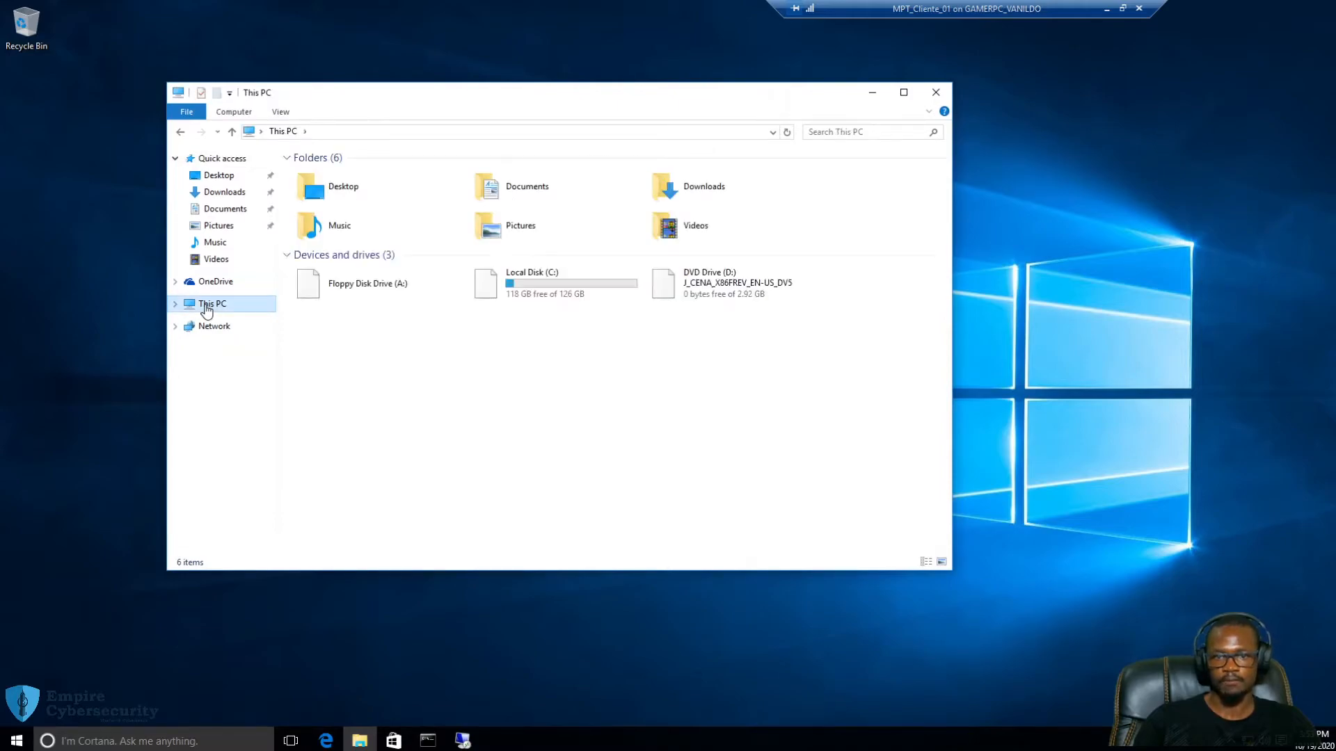
{"action": "right_click", "coordinate": [526, 358]}
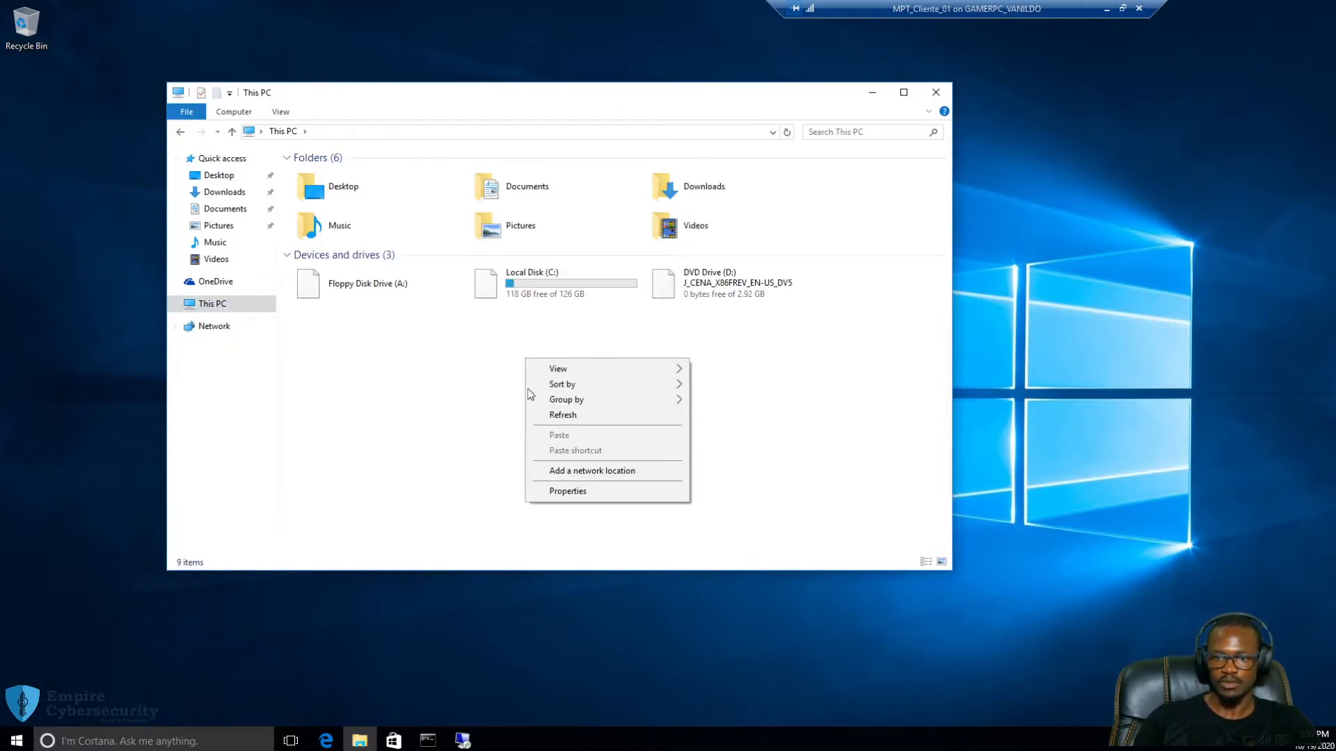
{"action": "left_click", "coordinate": [592, 491]}
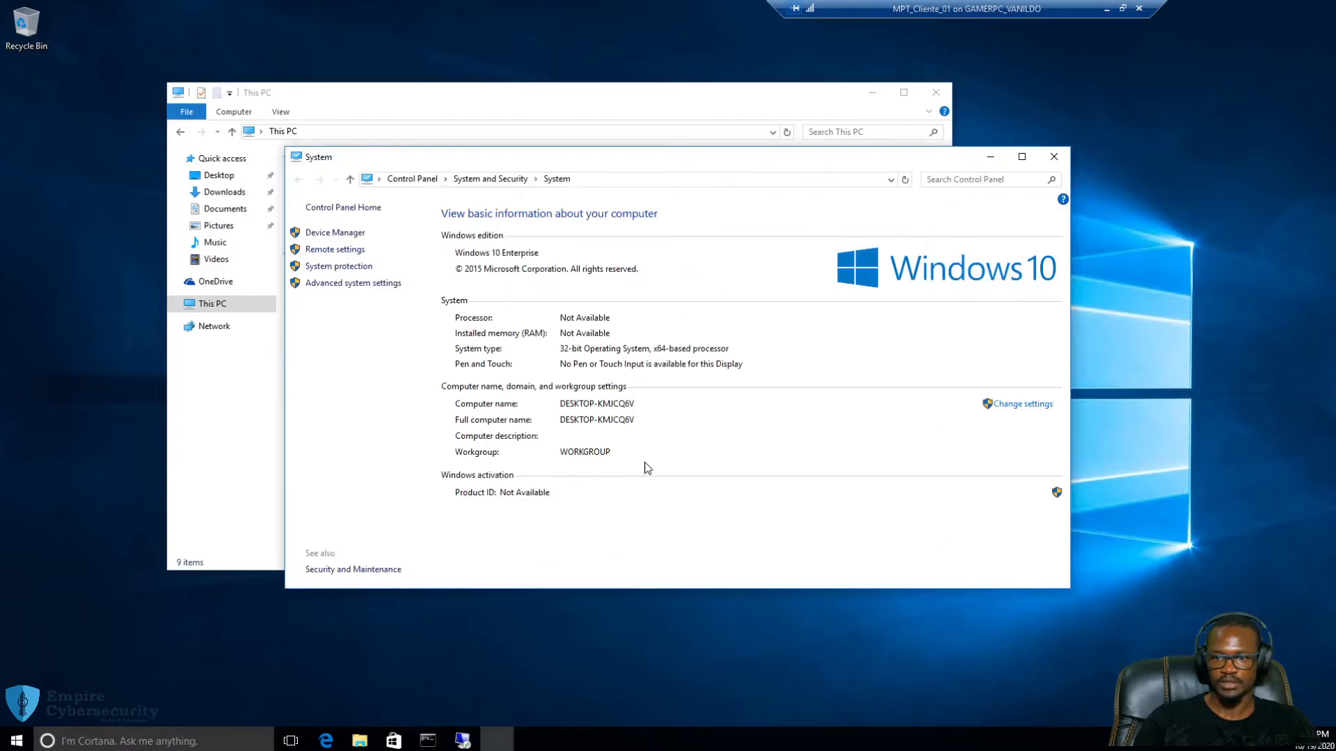
{"action": "left_click_drag", "start_coordinate": [811, 156], "coordinate": [694, 436]}
Try to eject the disc in DVD Drive (D:) and dismiss the resulting error
{"action": "double_click", "coordinate": [696, 285]}
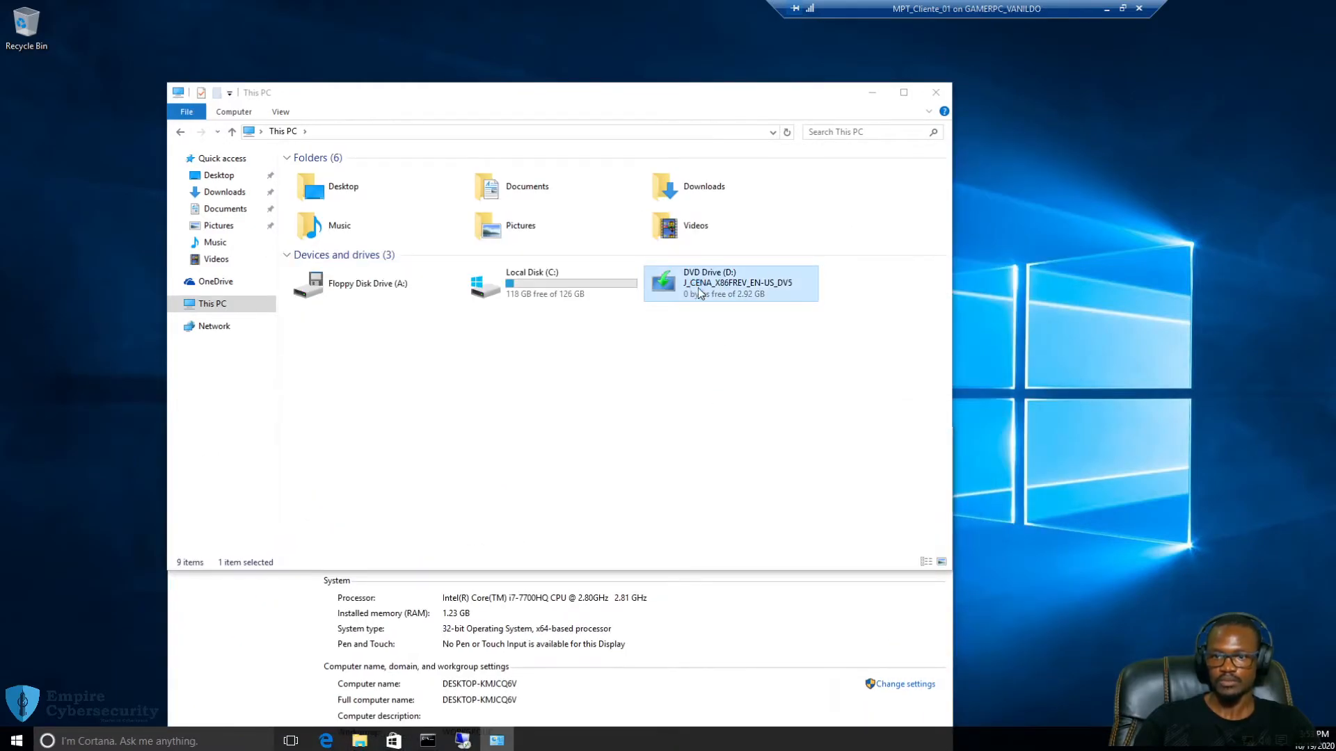
{"action": "right_click", "coordinate": [697, 285]}
{"action": "left_click", "coordinate": [758, 400]}
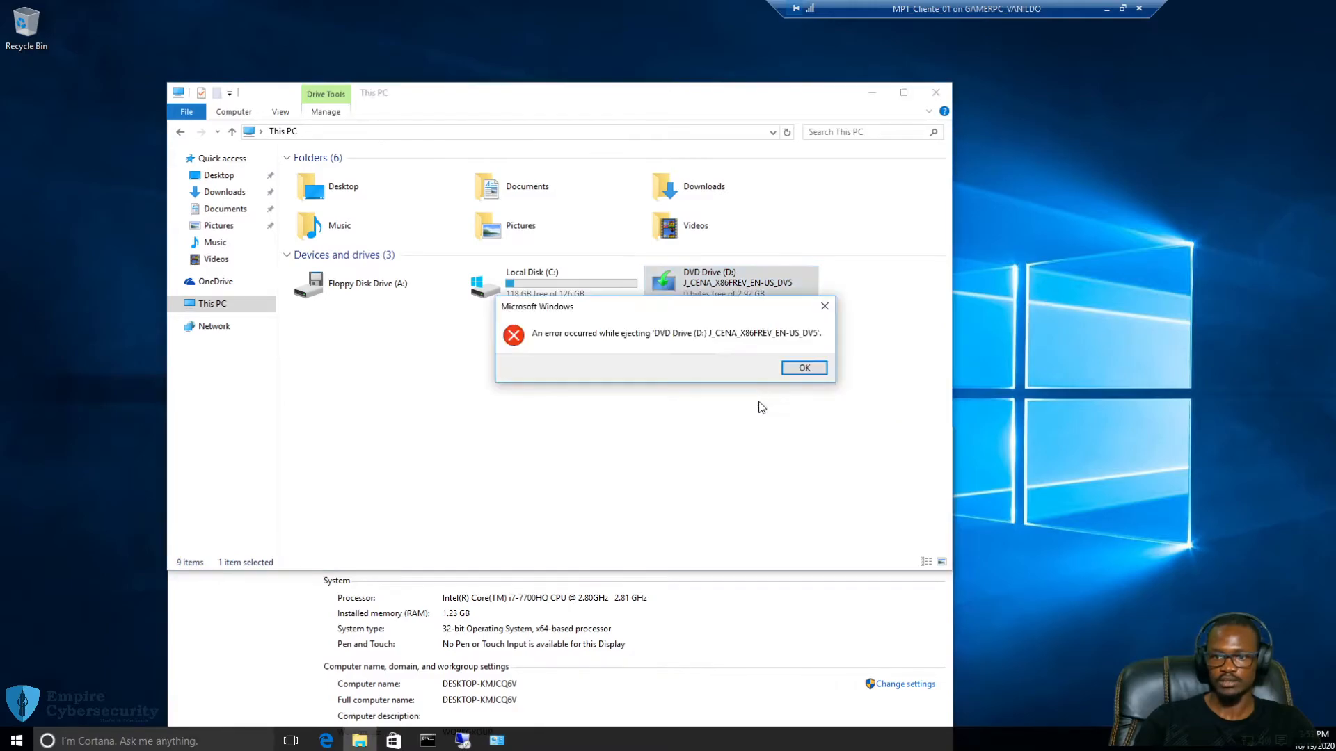
{"action": "left_click", "coordinate": [794, 366]}
Enlarge the System window and open its computer name Change settings
{"action": "left_click", "coordinate": [760, 643]}
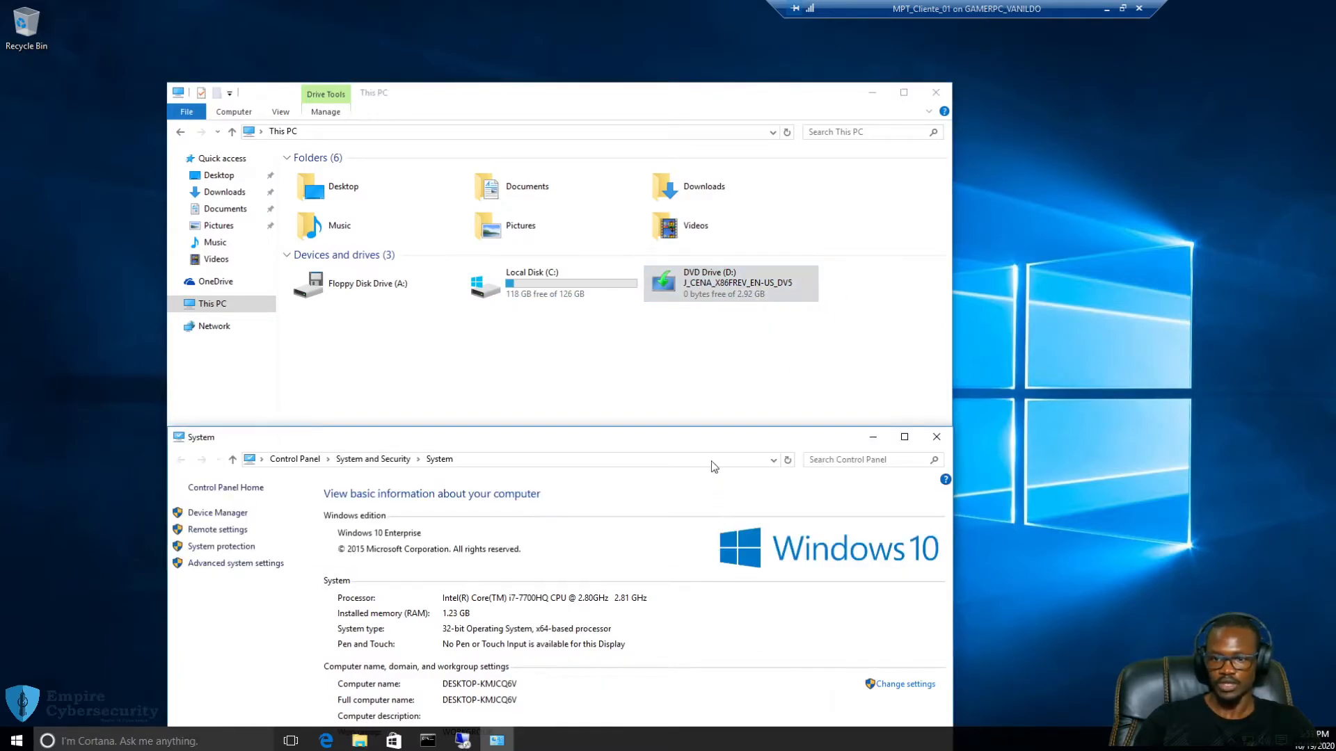
{"action": "left_click_drag", "start_coordinate": [695, 428], "coordinate": [719, 96]}
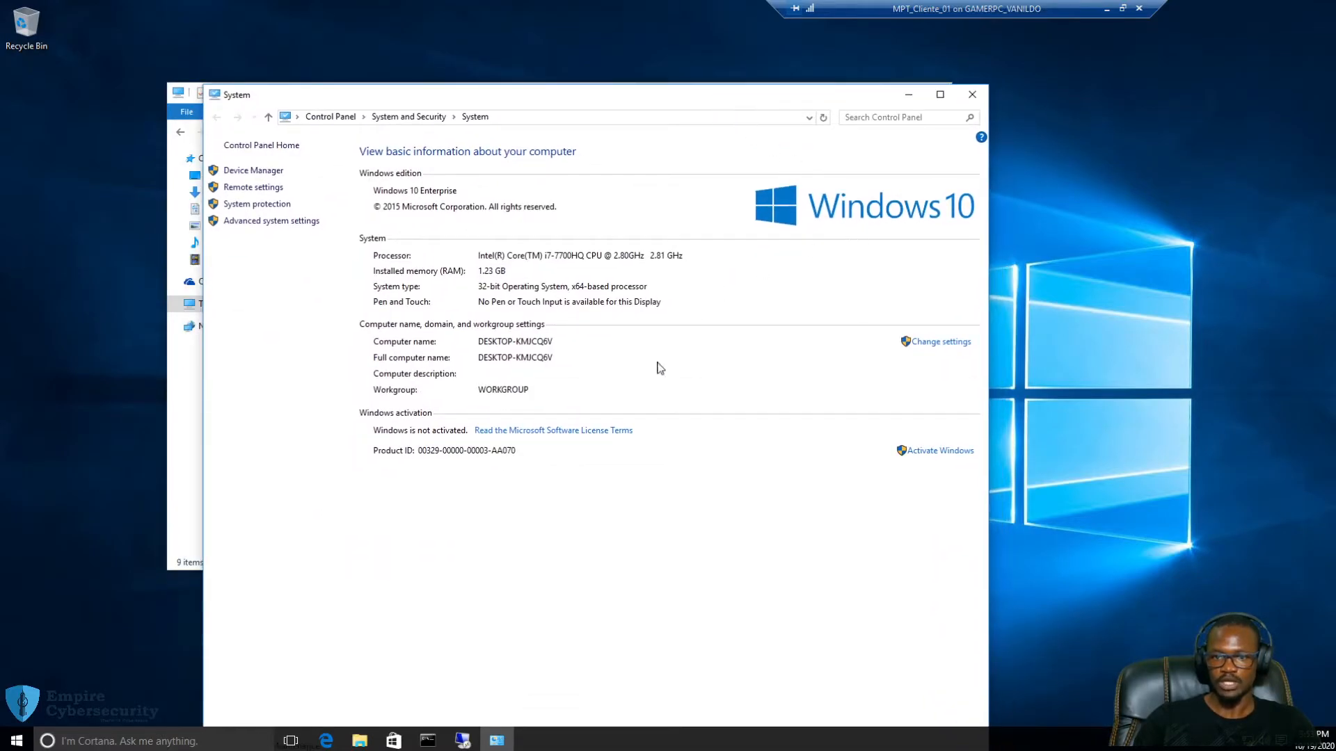
{"action": "left_click", "coordinate": [934, 344]}
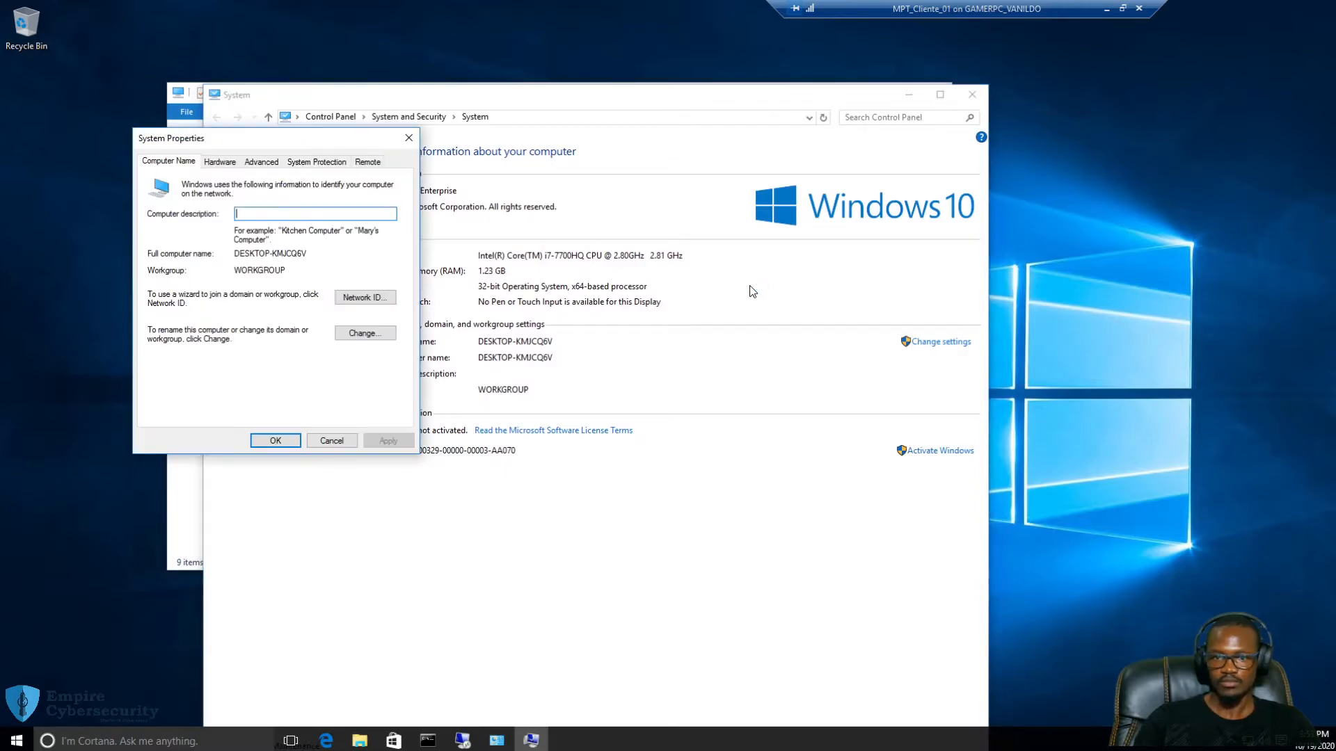
Open the Computer Name/Domain Changes dialog and select the name DESKTOP-KMJCQ6V
{"action": "left_click", "coordinate": [365, 333]}
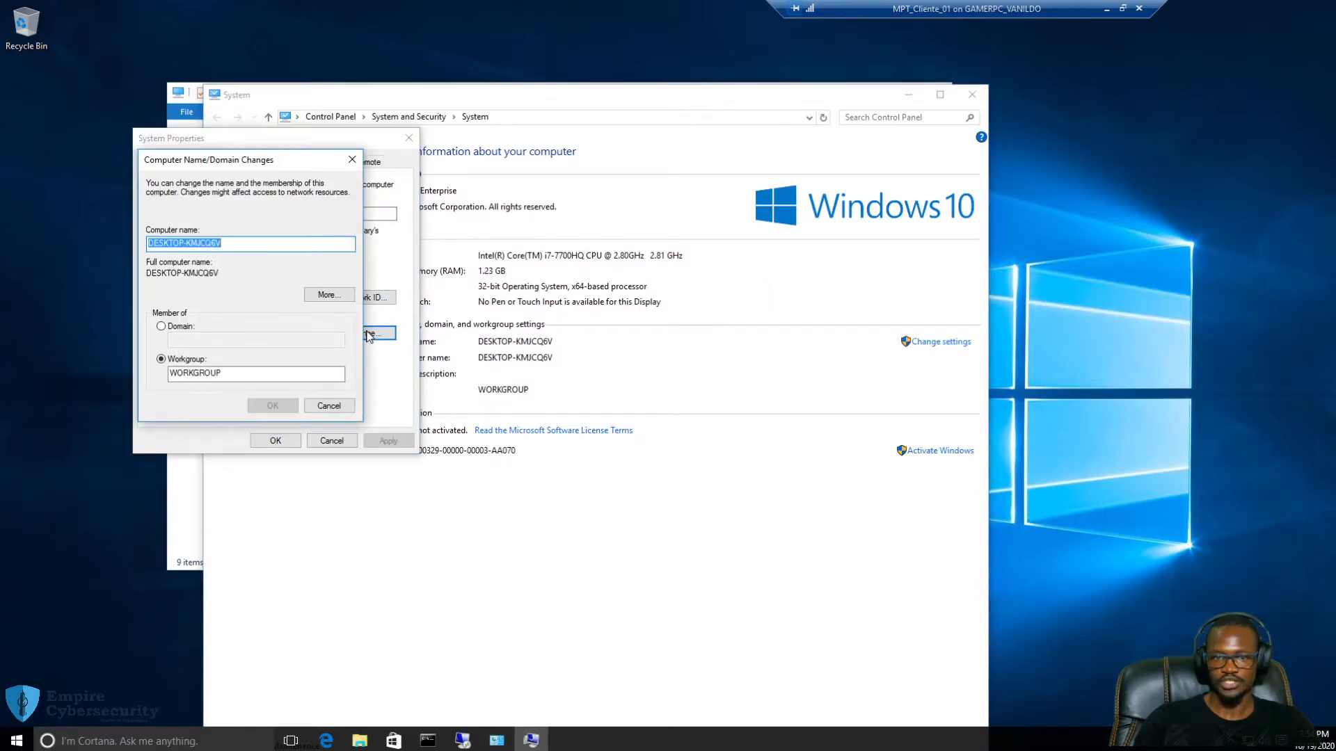
{"action": "left_click_drag", "start_coordinate": [247, 162], "coordinate": [553, 171]}
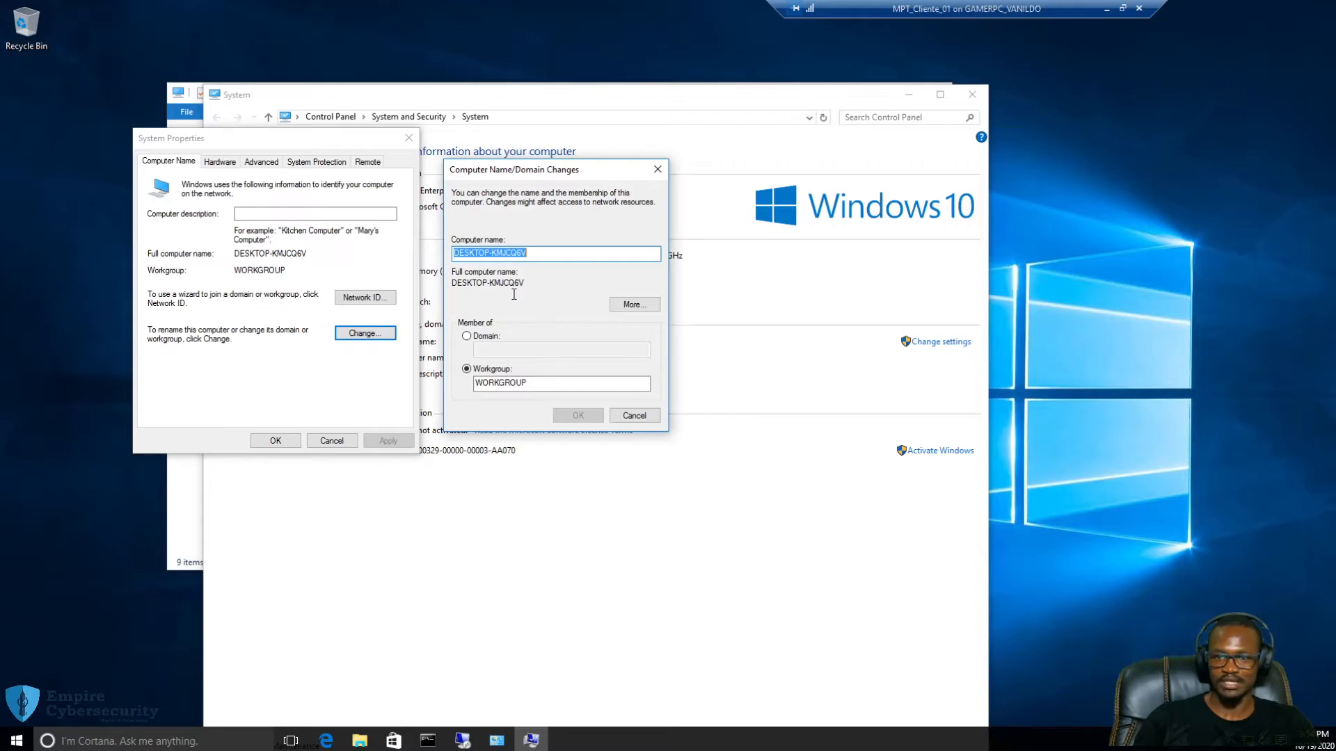
{"action": "left_click", "coordinate": [537, 253]}
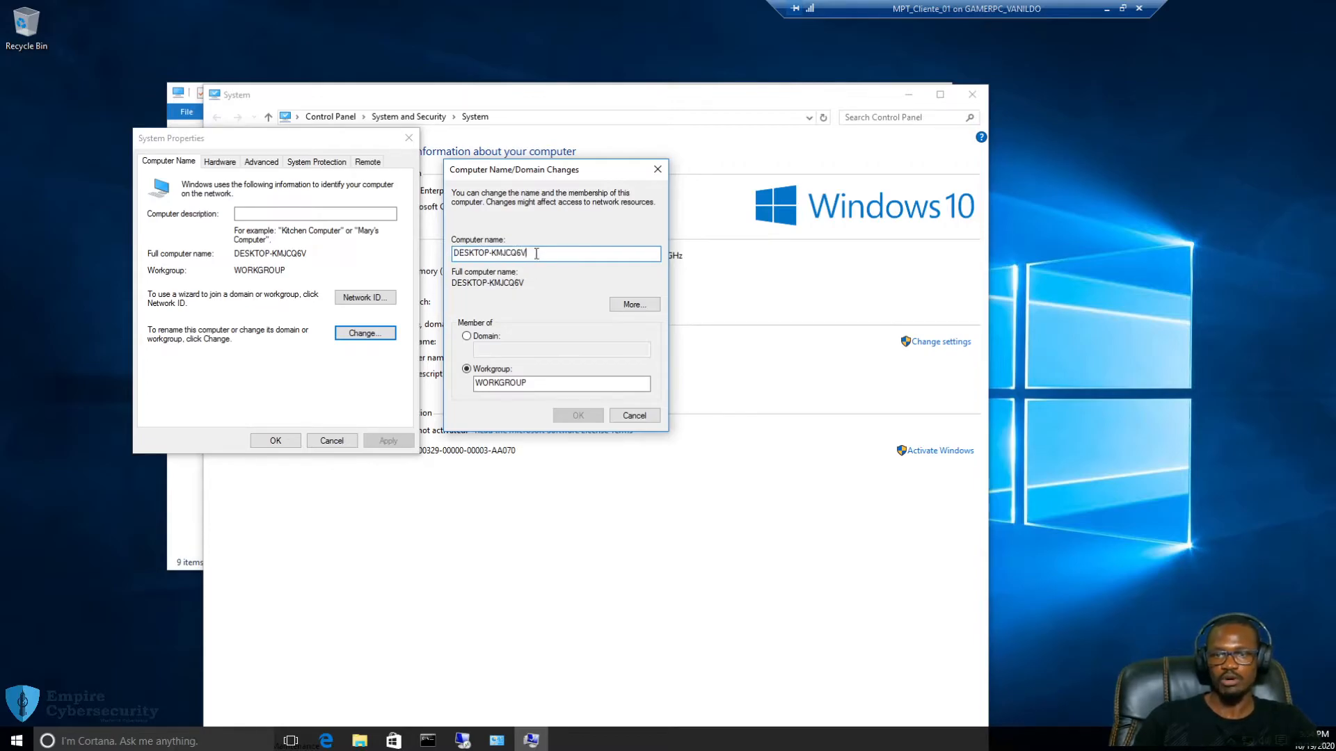
{"action": "left_click_drag", "start_coordinate": [518, 254], "coordinate": [448, 254]}
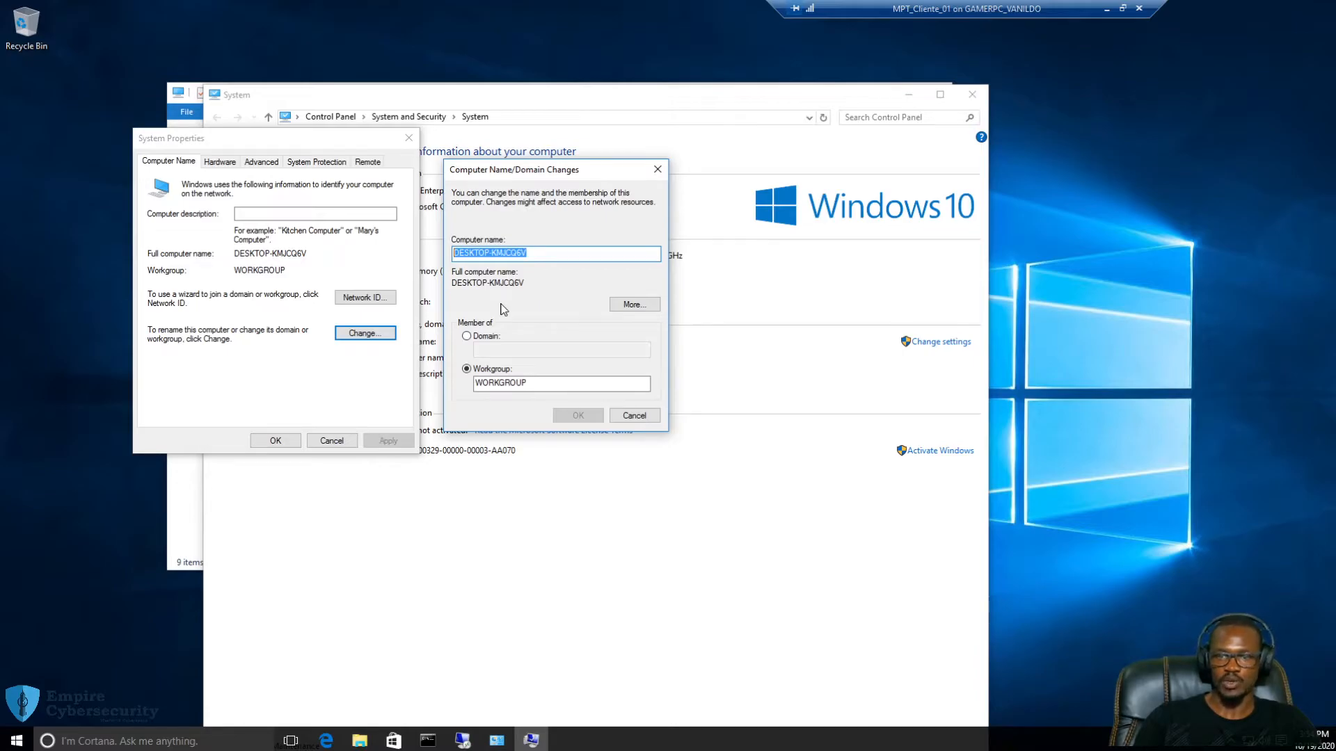
{"action": "left_click", "coordinate": [568, 256]}
{"action": "left_click_drag", "start_coordinate": [568, 256], "coordinate": [440, 256]}
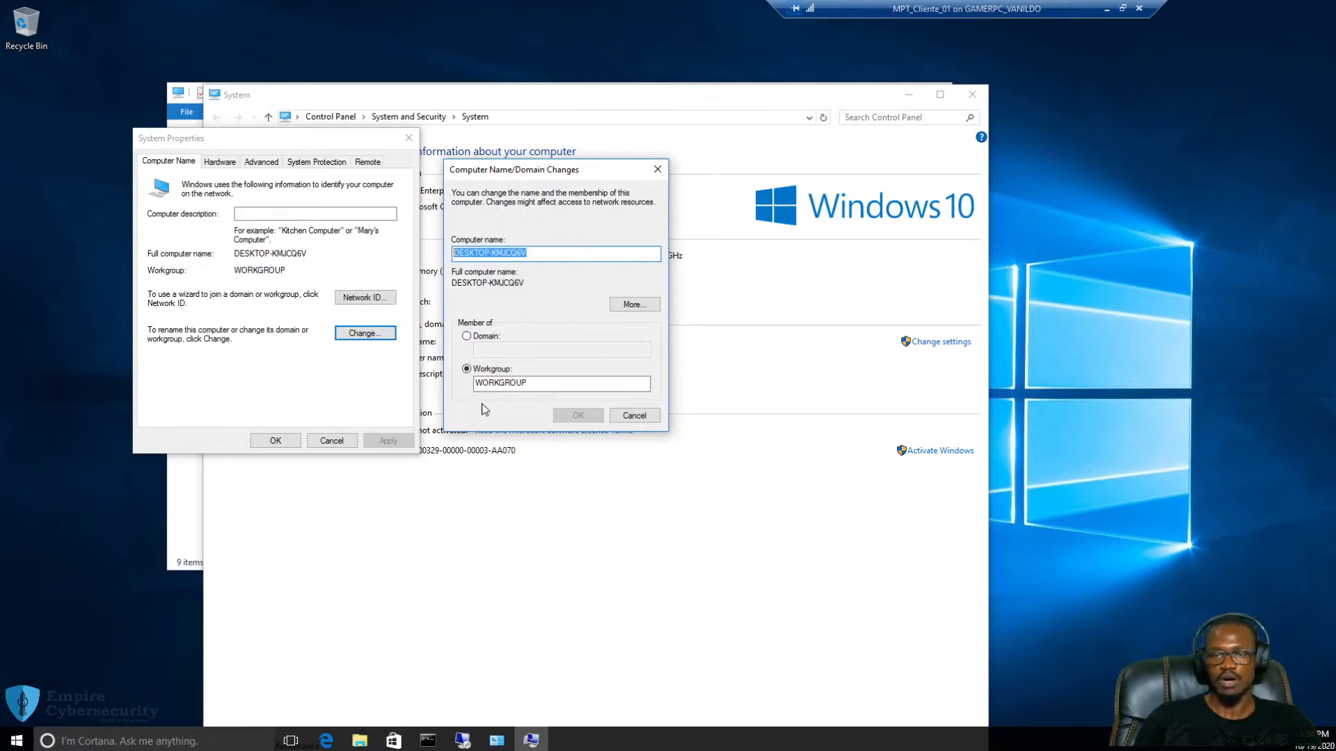
{"action": "left_click", "coordinate": [560, 255]}
{"action": "left_click_drag", "start_coordinate": [573, 255], "coordinate": [436, 257]}
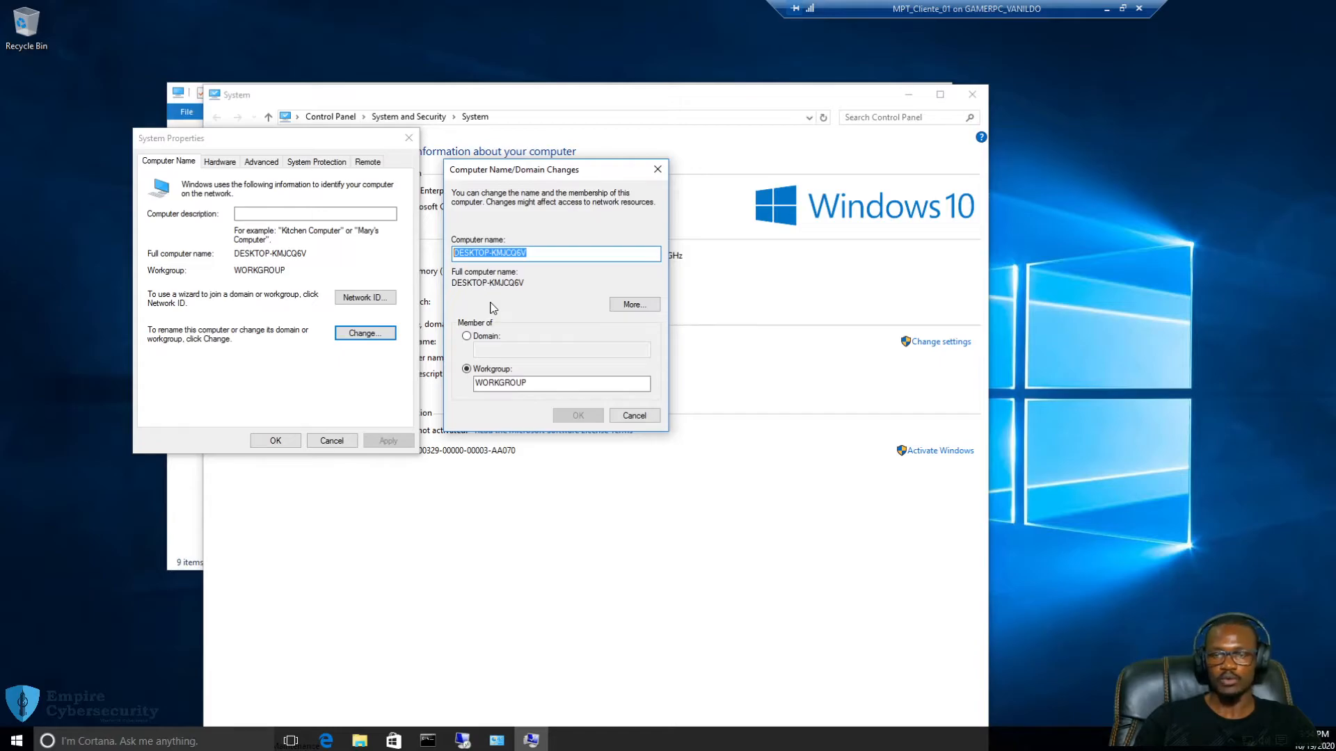
{"action": "left_click", "coordinate": [553, 252]}
{"action": "left_click_drag", "start_coordinate": [562, 252], "coordinate": [449, 254]}
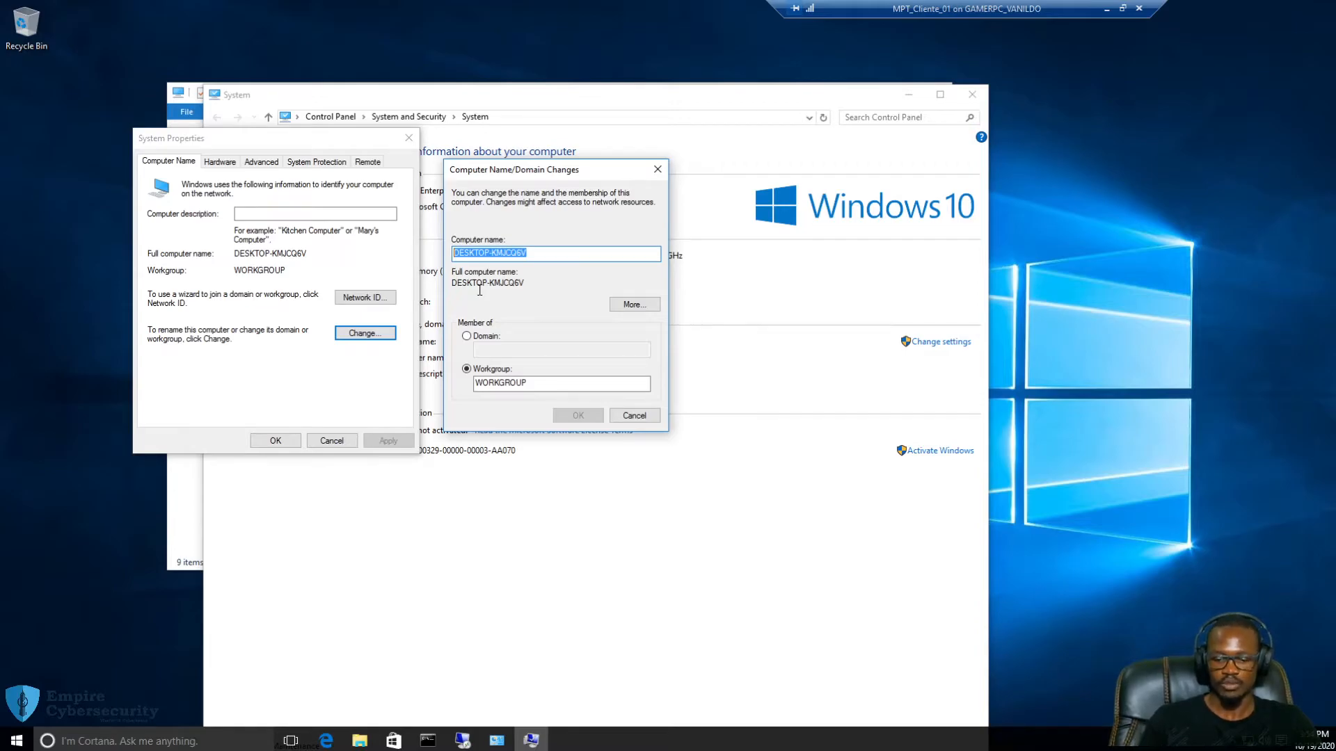
Type mtp_pc_01 over DESKTOP-KMJCQ6V as the new computer name
{"action": "type", "text": "mtp_"}
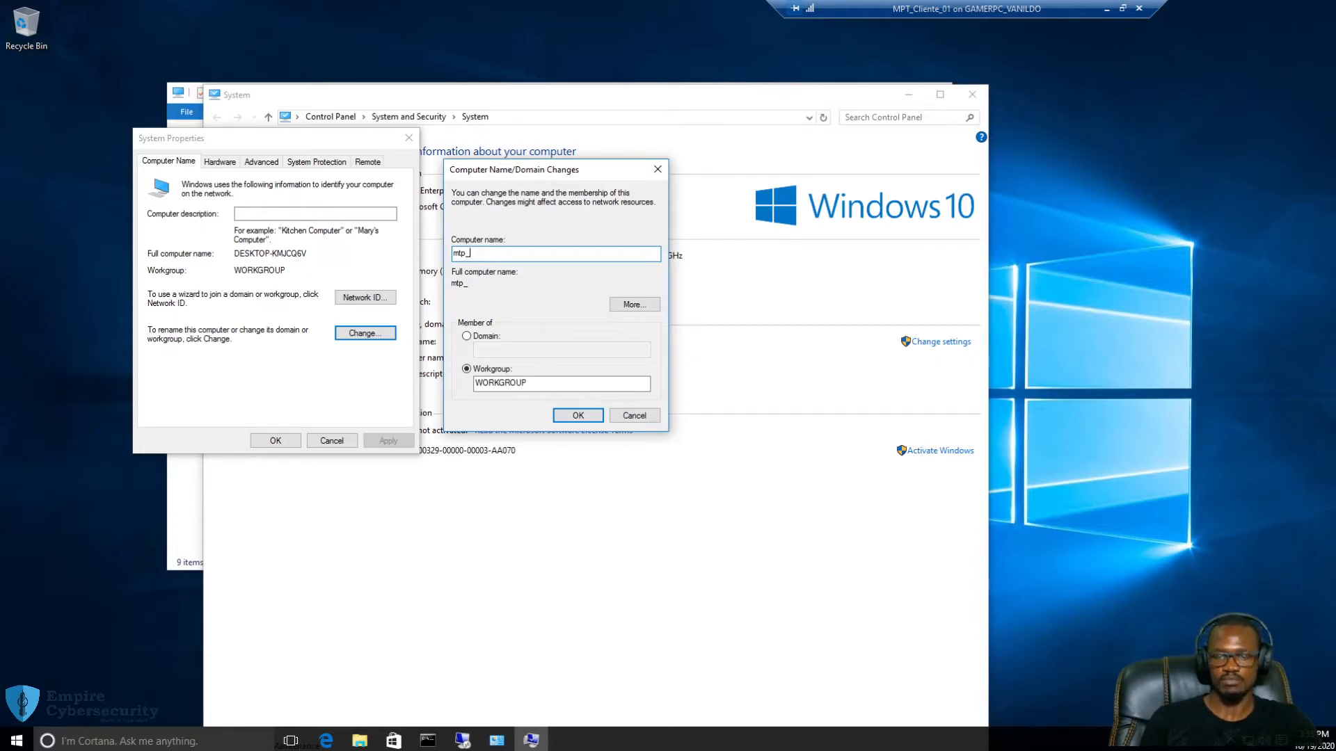
{"action": "type", "text": "pc_01"}
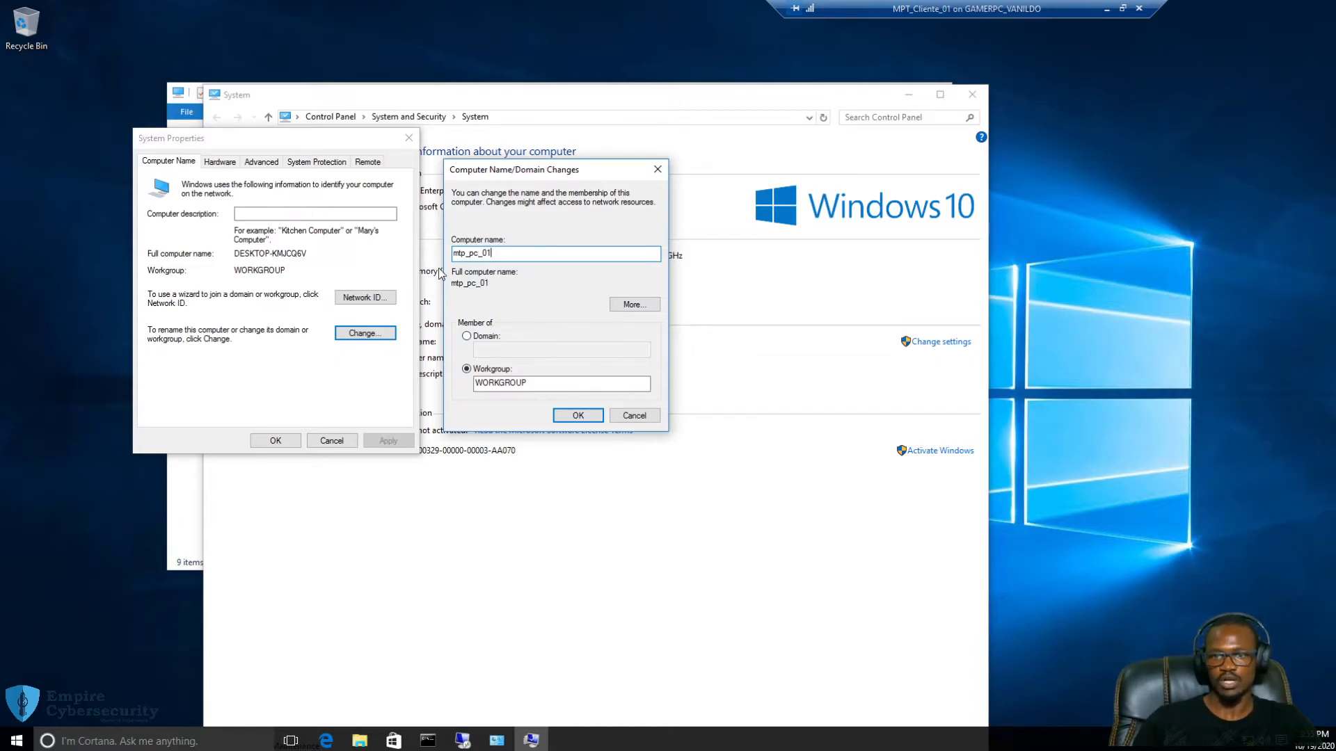
{"action": "mouse_move", "coordinate": [466, 254]}
{"action": "left_mouse_down"}
{"action": "mouse_move", "coordinate": [444, 252]}
{"action": "mouse_move", "coordinate": [478, 256]}
{"action": "left_mouse_up"}
{"action": "double_click", "coordinate": [471, 253]}
{"action": "left_click", "coordinate": [473, 253]}
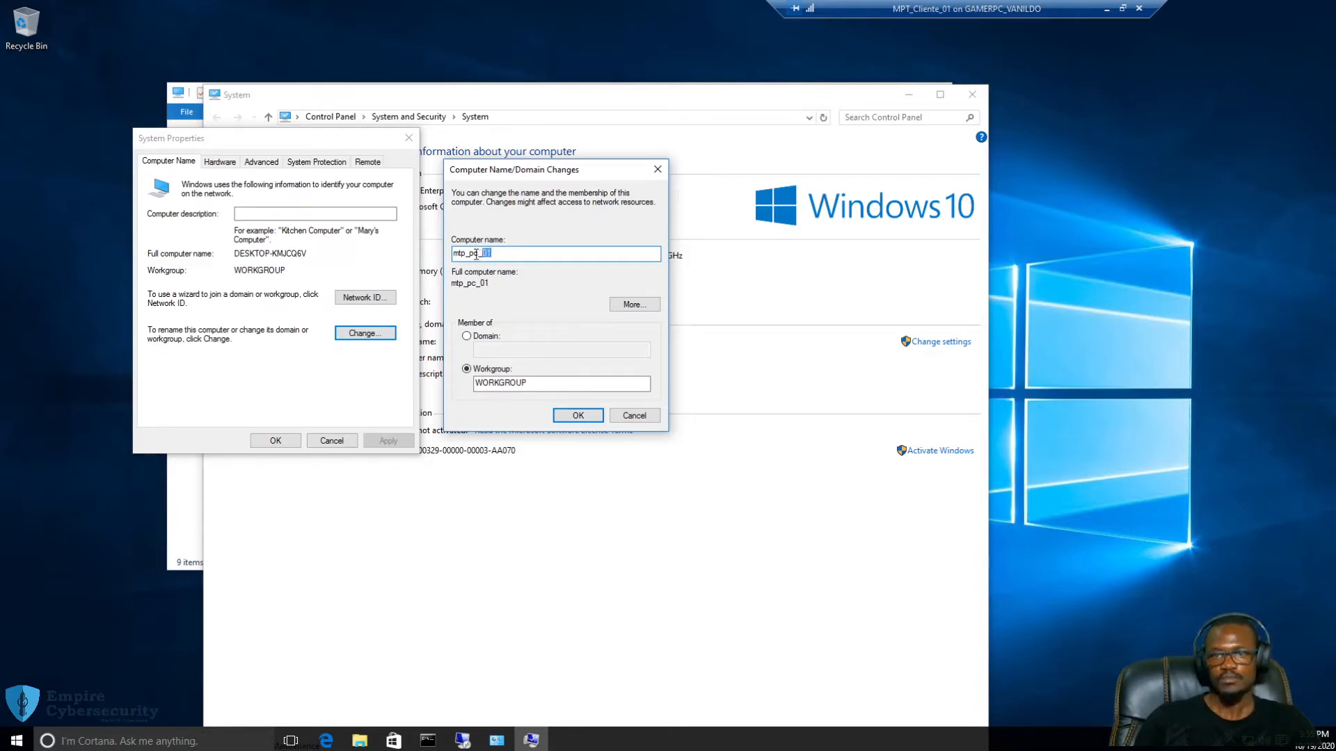
{"action": "left_click", "coordinate": [498, 256]}
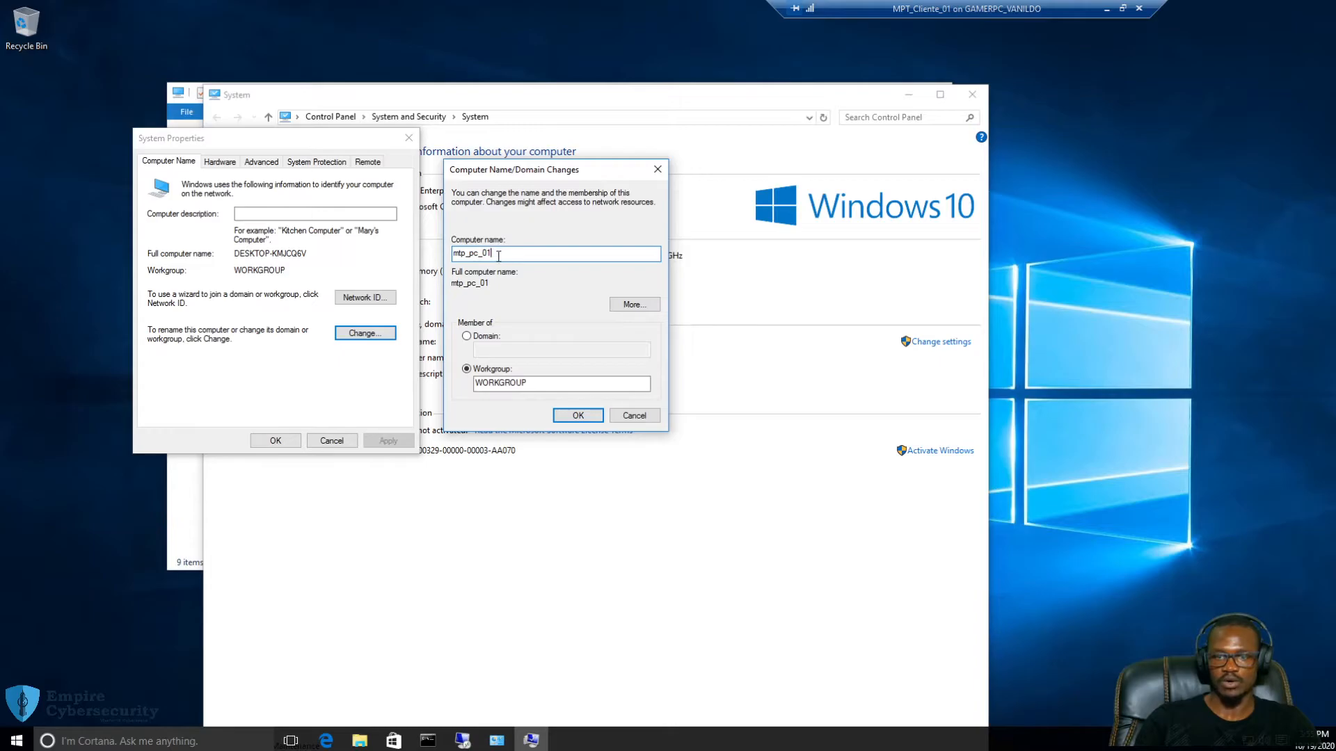
{"action": "left_click", "coordinate": [470, 253]}
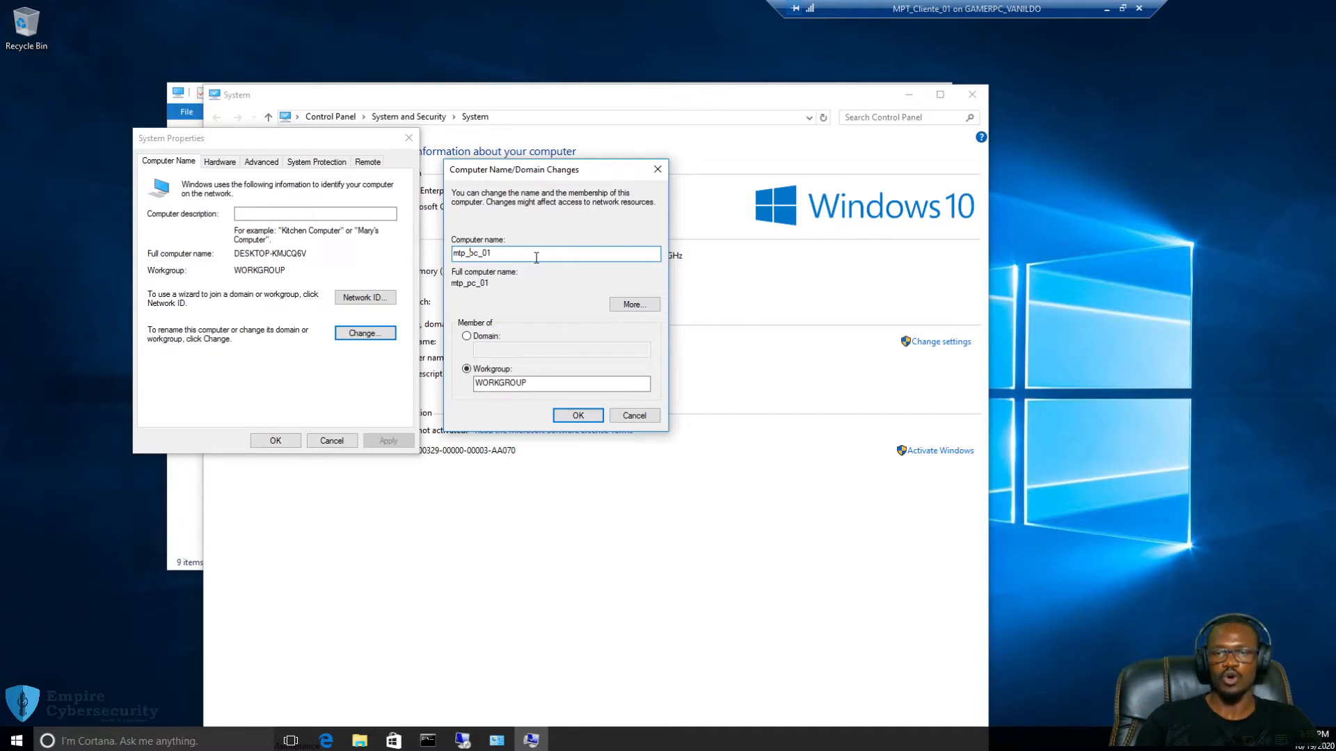
Insert it_ after mtp_ so the name reads mtp_it_pc_01
{"action": "type", "text": "it"}
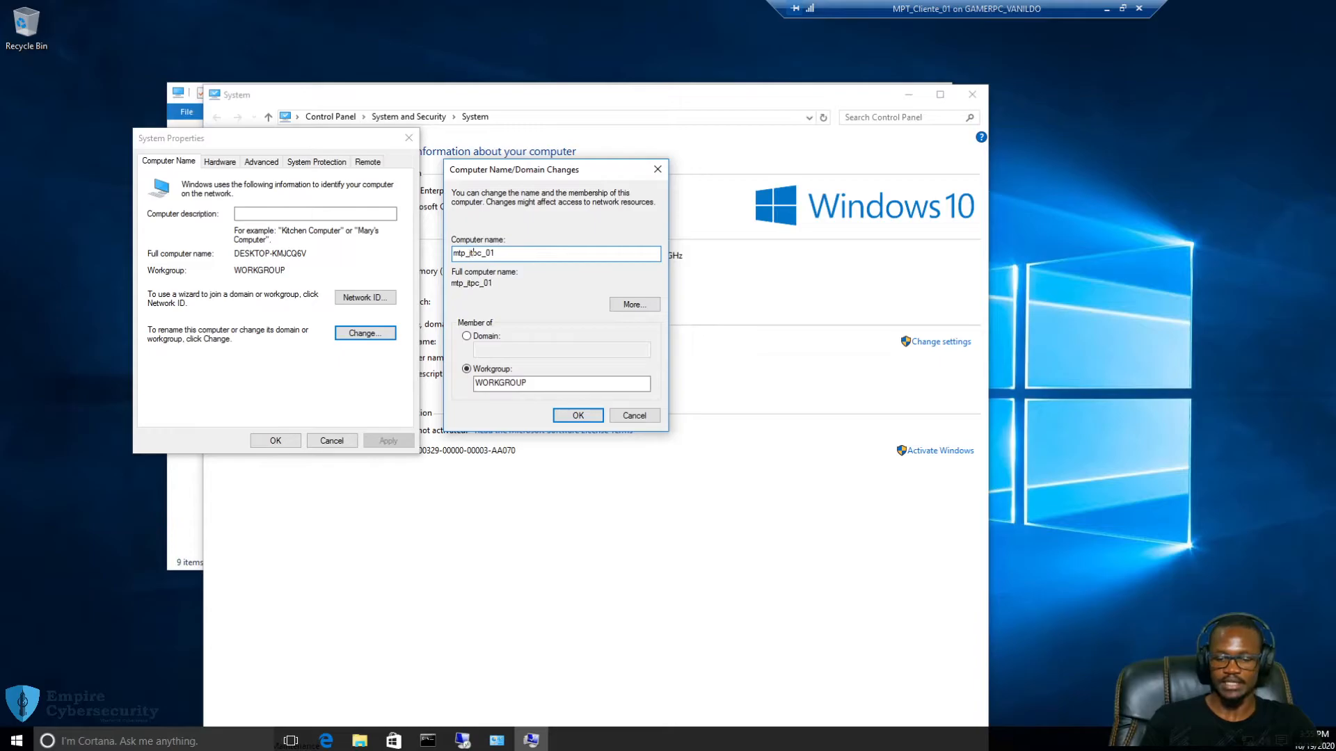
{"action": "type", "text": "_"}
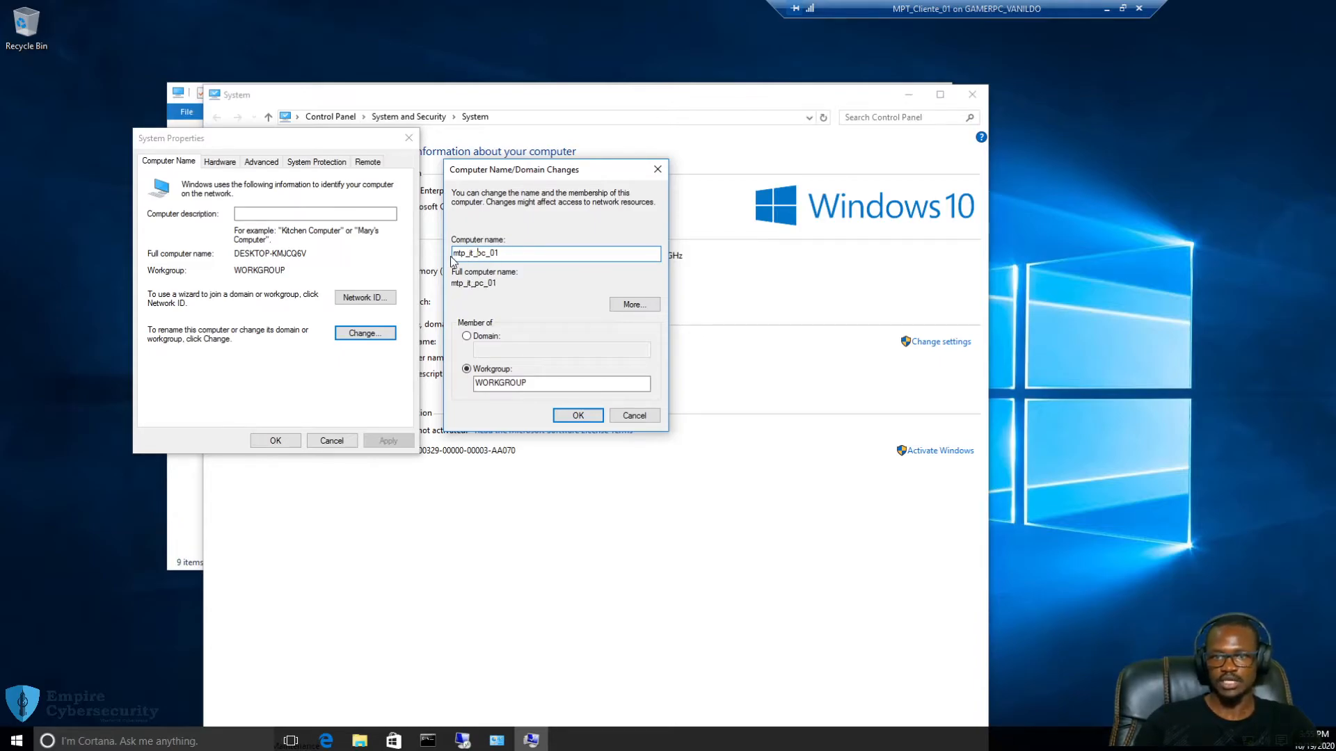
{"action": "left_click_drag", "start_coordinate": [453, 254], "coordinate": [460, 253]}
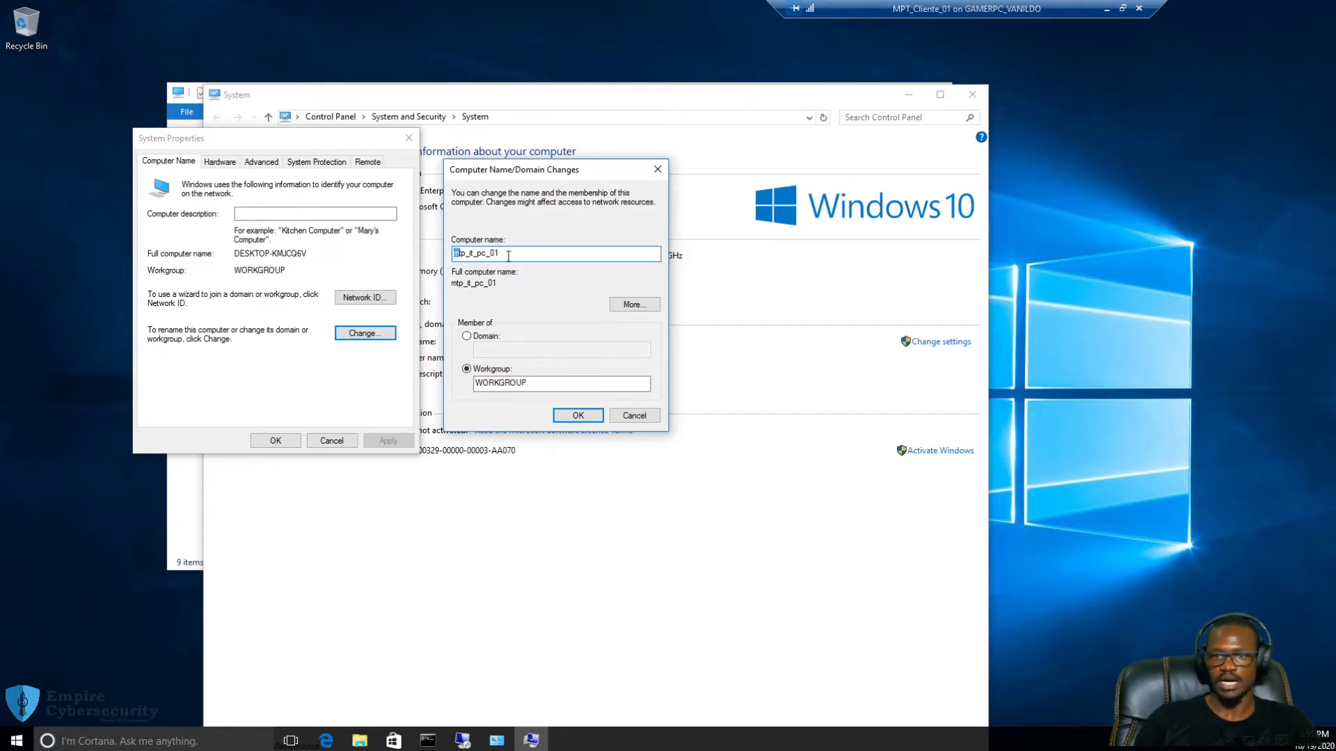
{"action": "left_click_drag", "start_coordinate": [500, 254], "coordinate": [437, 259]}
{"action": "left_click", "coordinate": [530, 255]}
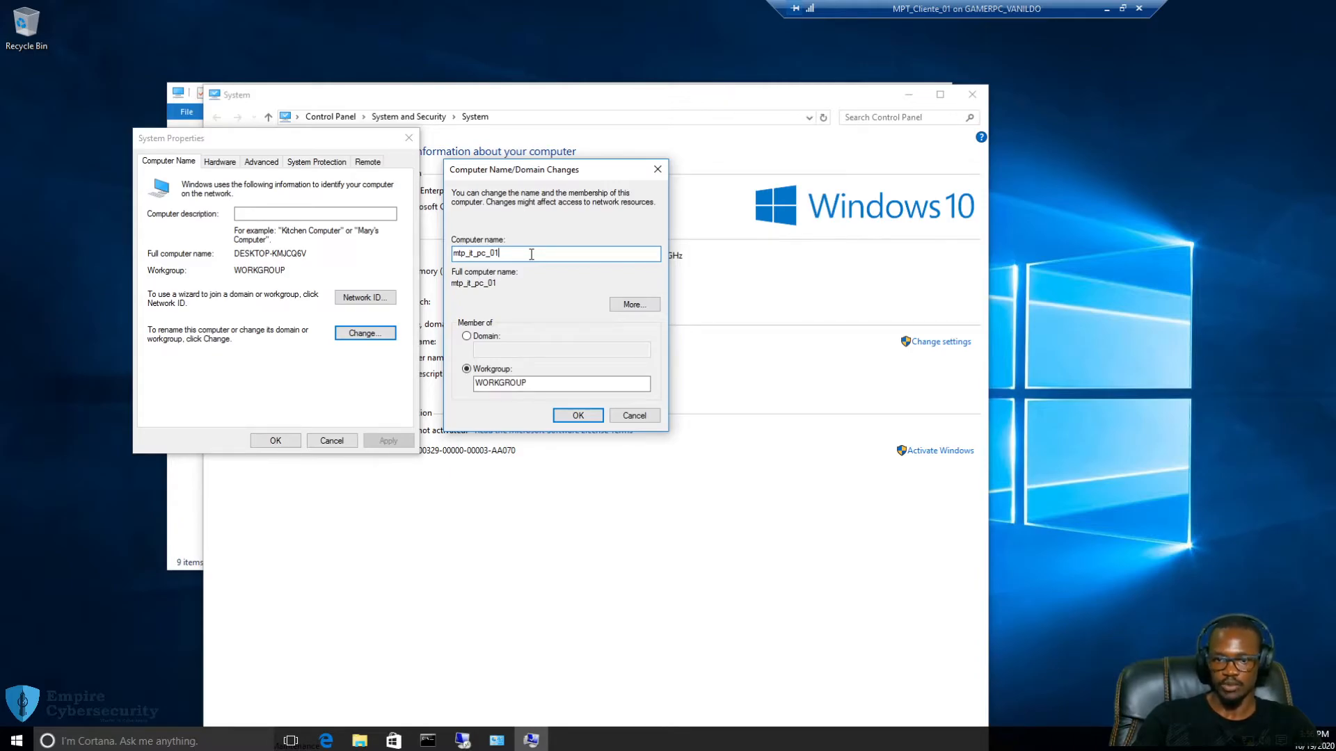
Set membership to domain empire.local, try applying, and decline the name warning
{"action": "left_click", "coordinate": [467, 336]}
{"action": "left_click", "coordinate": [517, 351]}
{"action": "type", "text": "empire.local"}
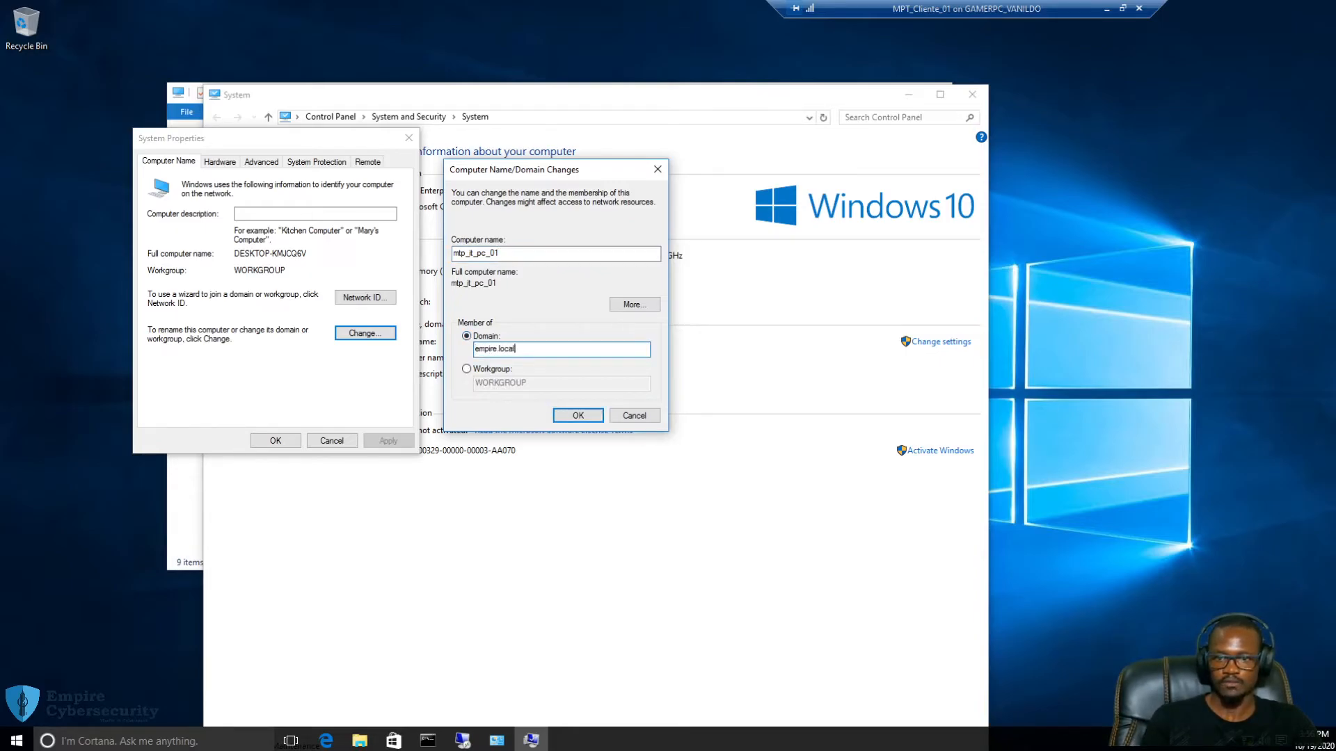
{"action": "left_click", "coordinate": [587, 414]}
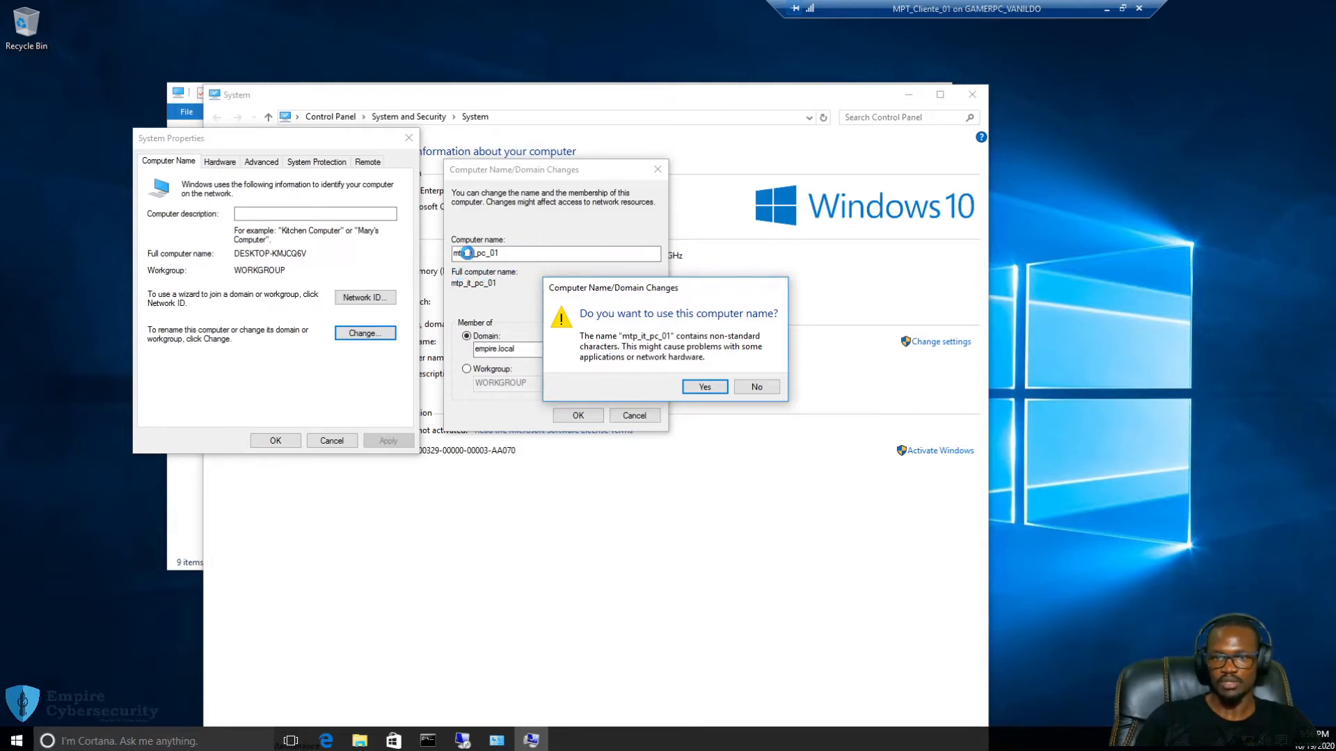
{"action": "left_click", "coordinate": [756, 387]}
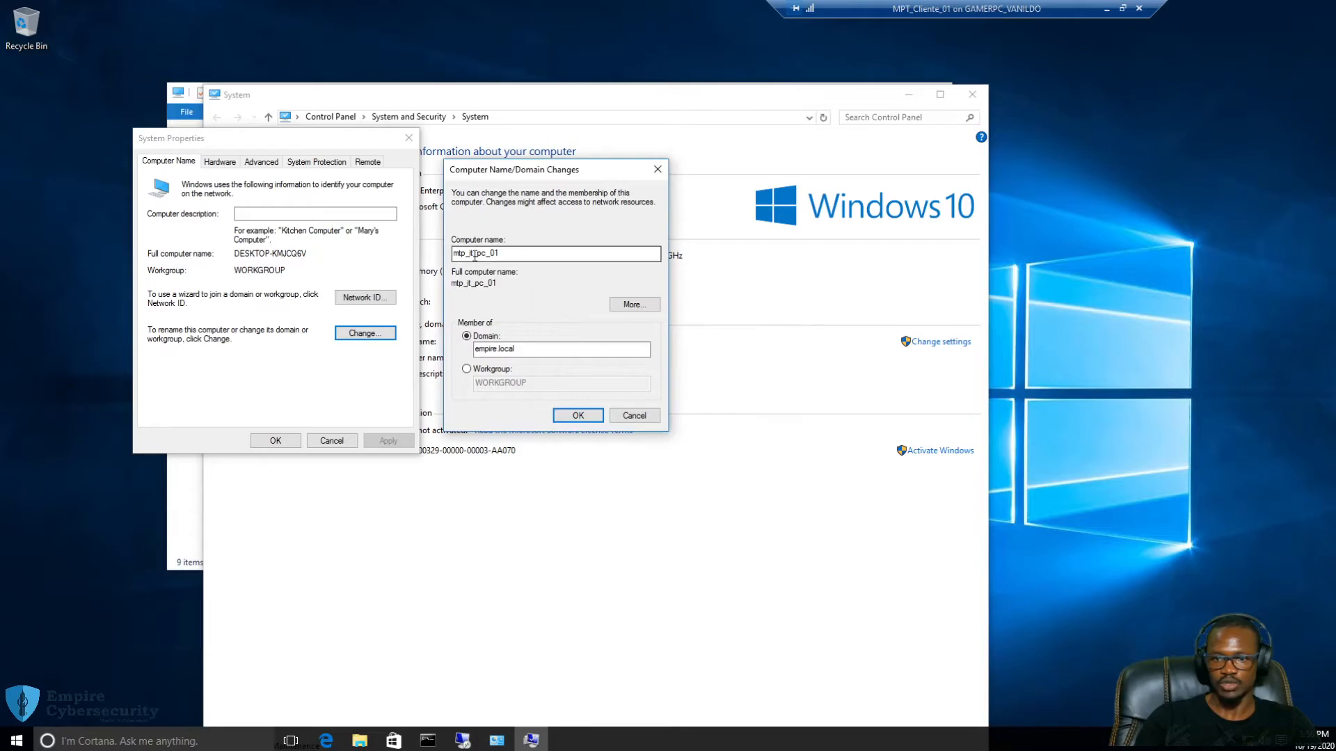
Correct mtp to mpt in the name, retry, and decline the warning again
{"action": "left_click", "coordinate": [467, 254]}
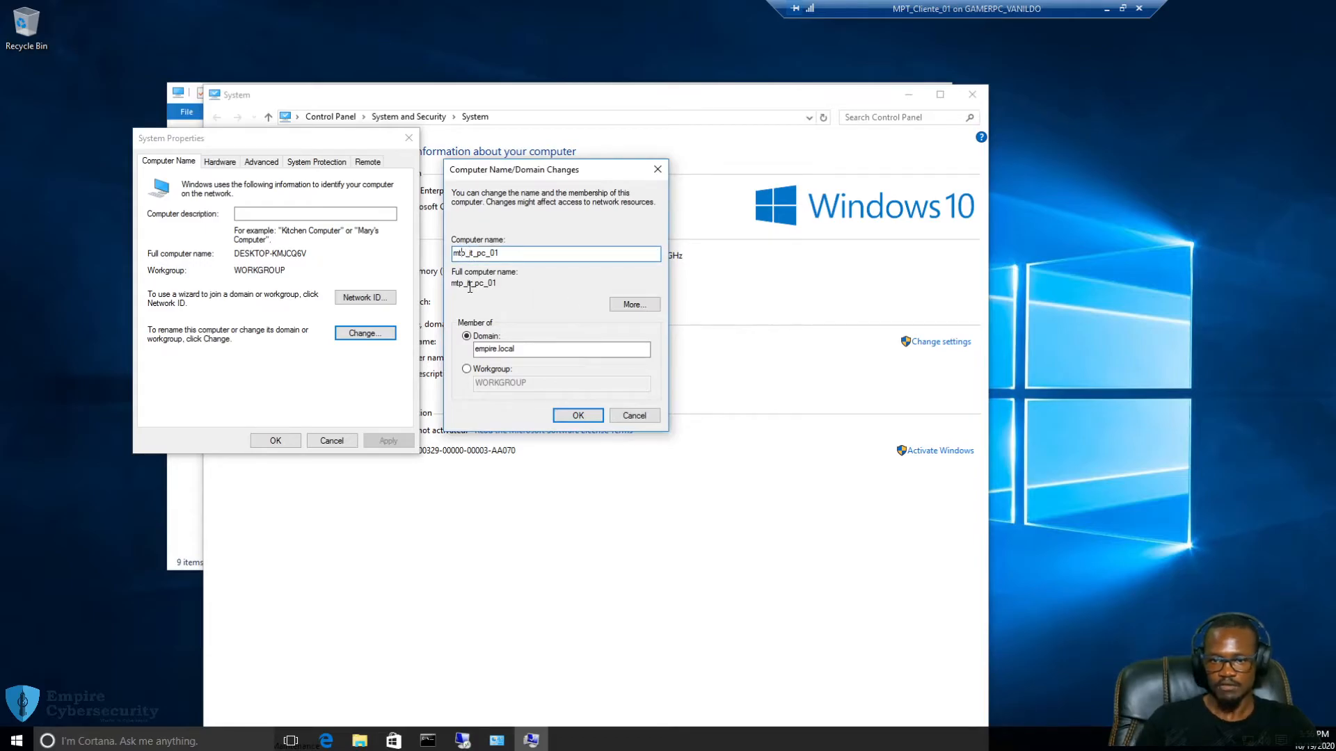
{"action": "key", "text": "BackSpace"}
{"action": "key", "text": "BackSpace"}
{"action": "type", "text": "pt"}
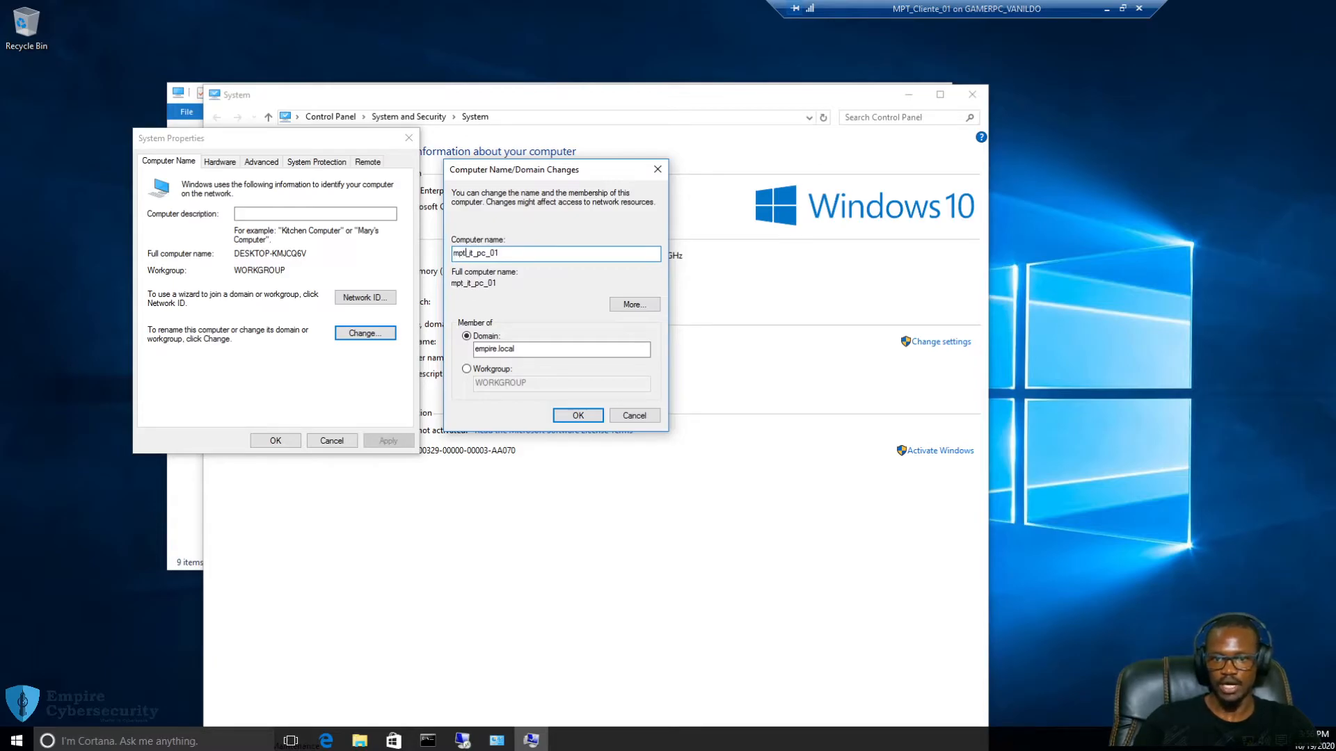
{"action": "left_click", "coordinate": [573, 415]}
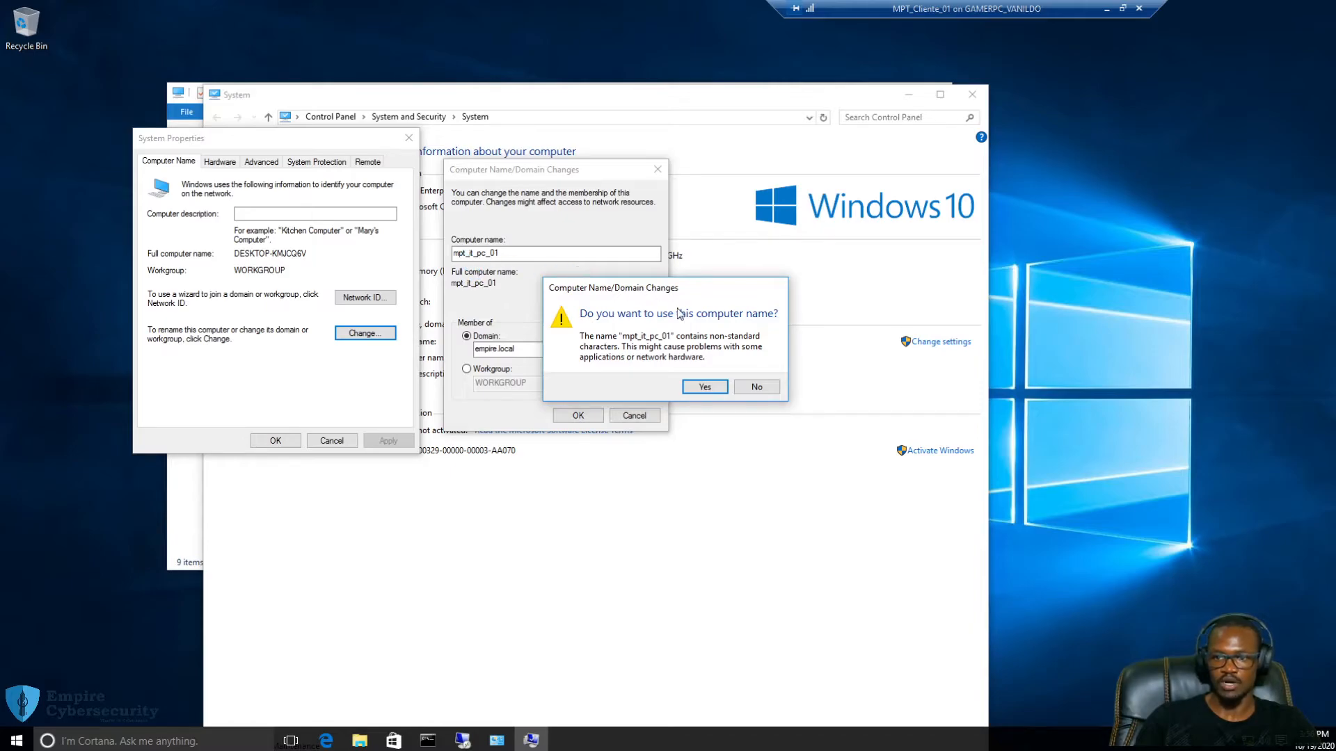
{"action": "left_click", "coordinate": [756, 386]}
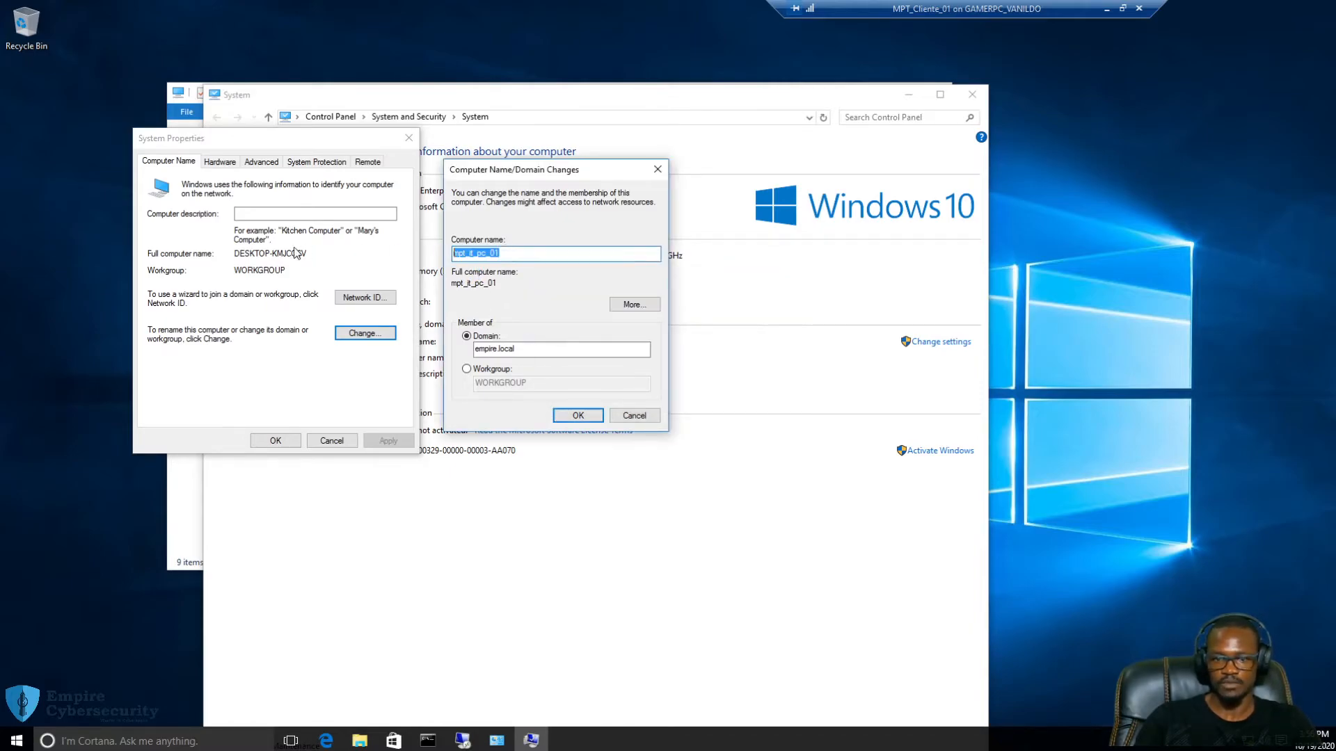
Retype the computer name as MPT_IT_PC_01 and apply it with the empire.local domain
{"action": "type", "text": "MPT_PC+"}
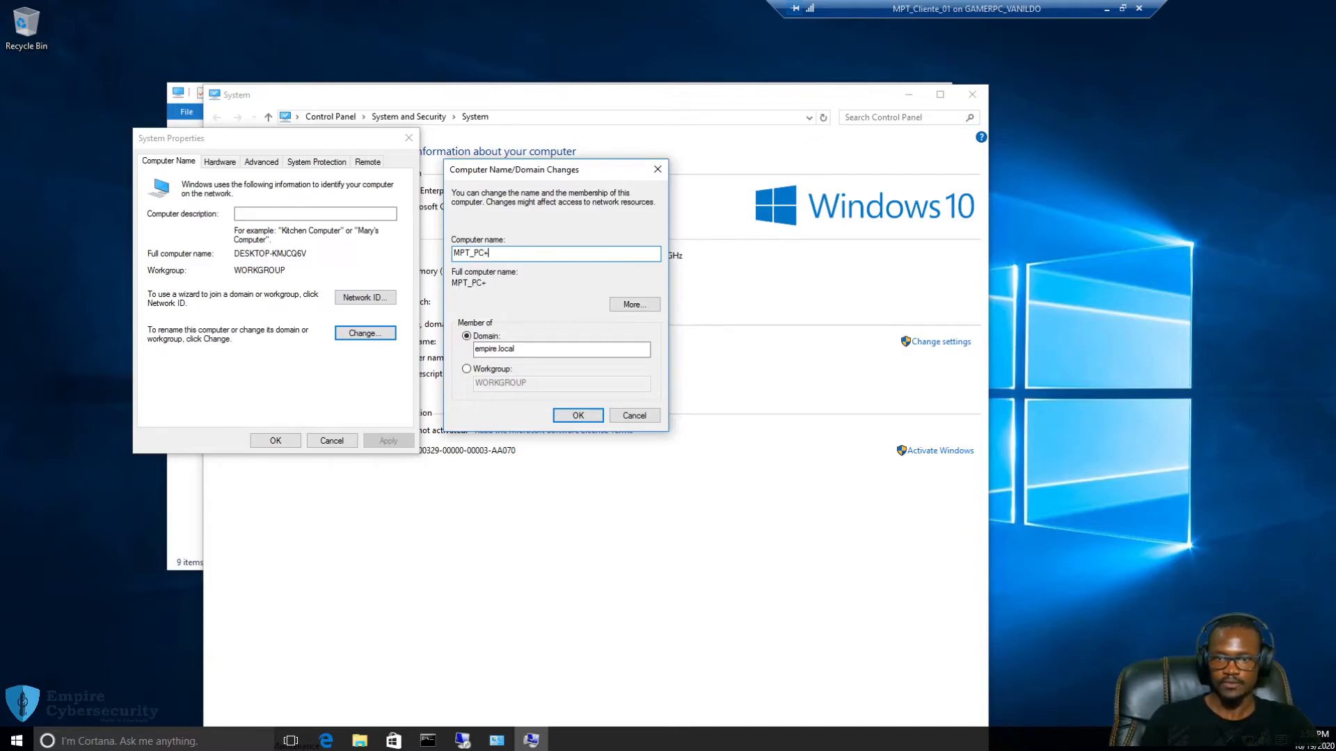
{"action": "key", "text": "BackSpace"}
{"action": "type", "text": "_01"}
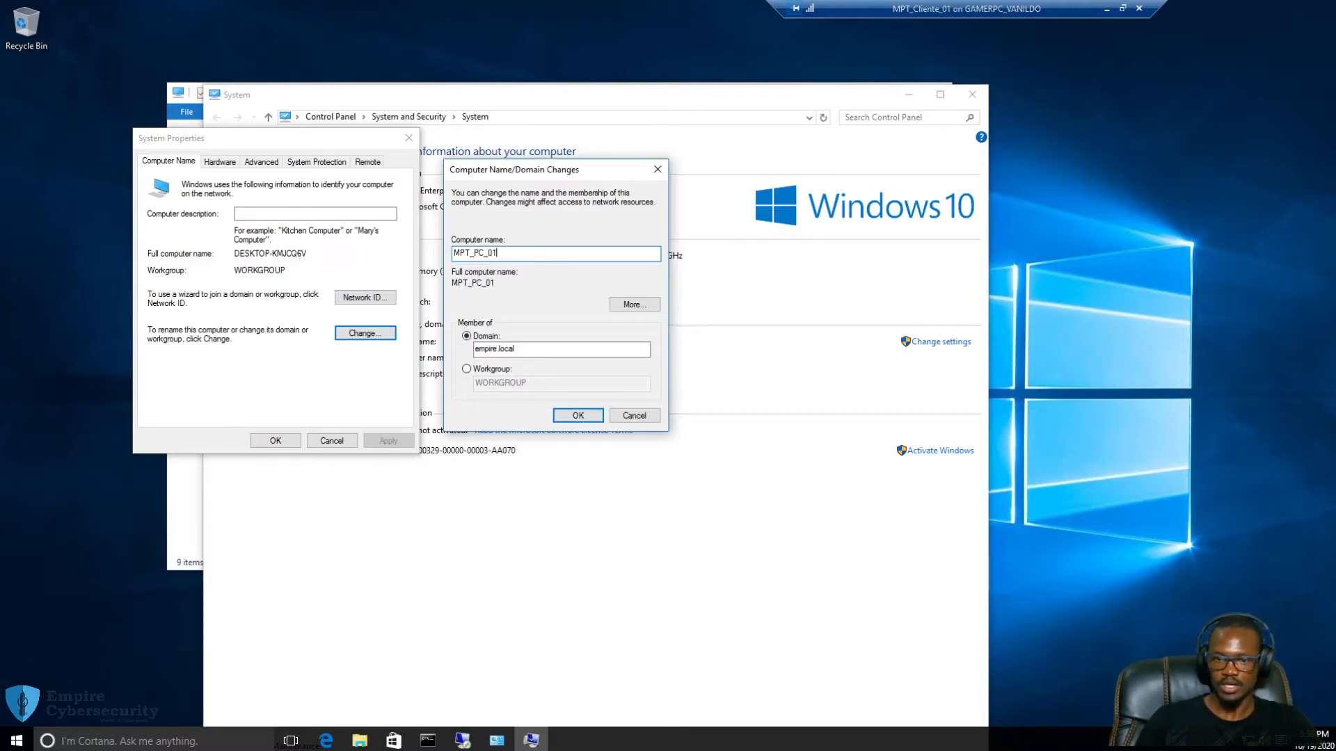
{"action": "key", "text": "Left"}
{"action": "key", "text": "Left"}
{"action": "key", "text": "Left"}
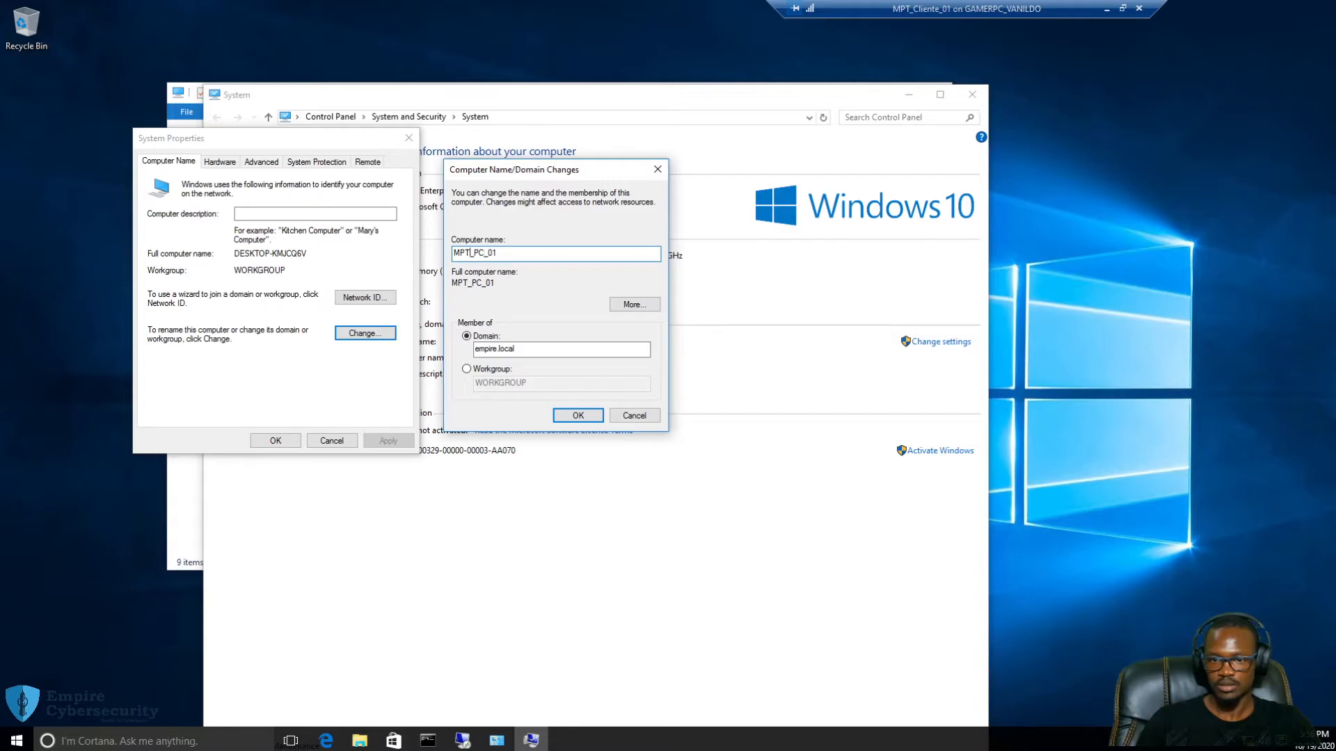
{"action": "type", "text": "_it"}
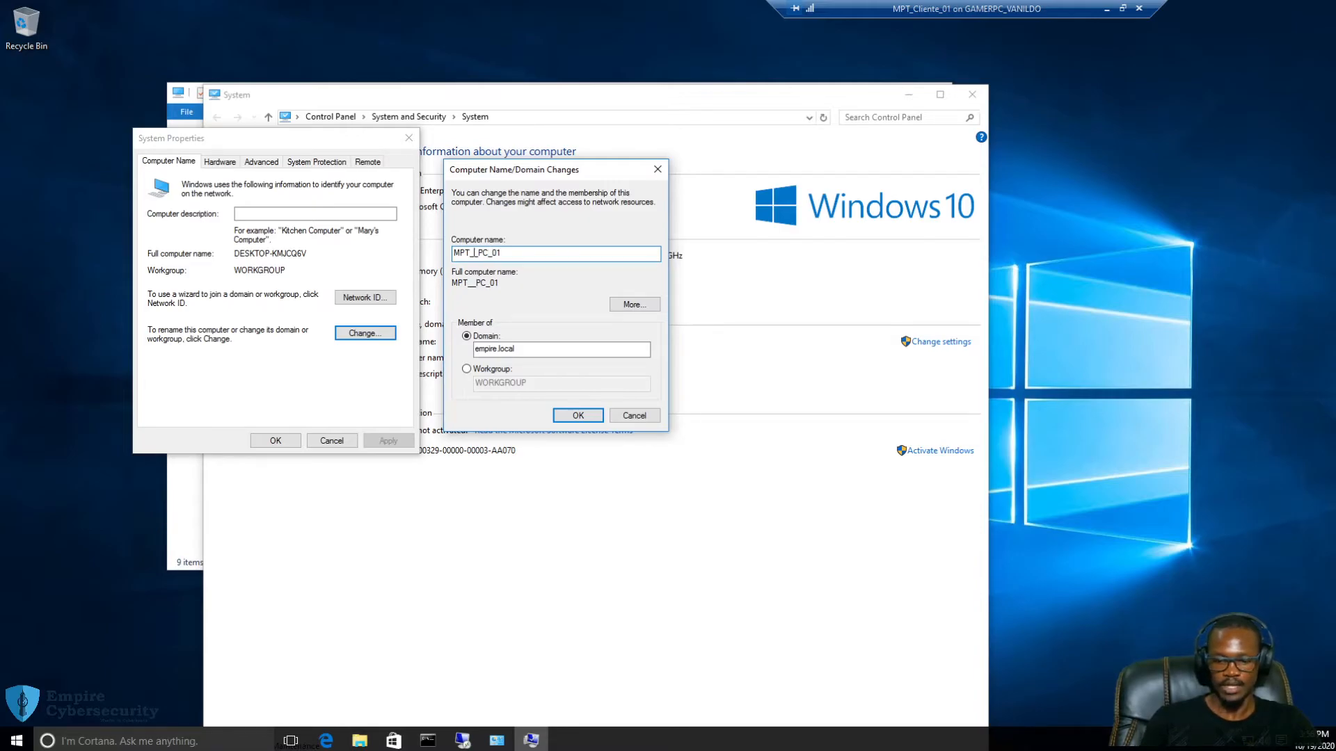
{"action": "key", "text": "BackSpace"}
{"action": "key", "text": "BackSpace"}
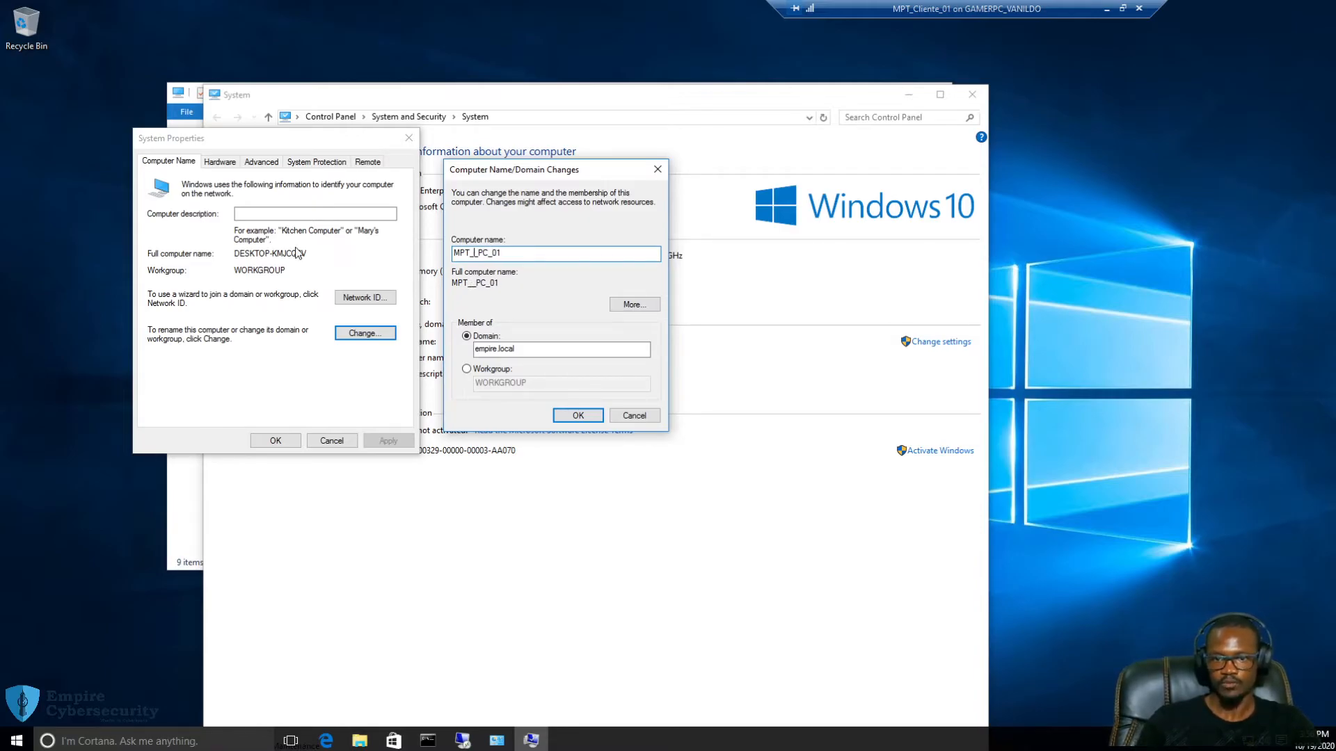
{"action": "type", "text": "IT"}
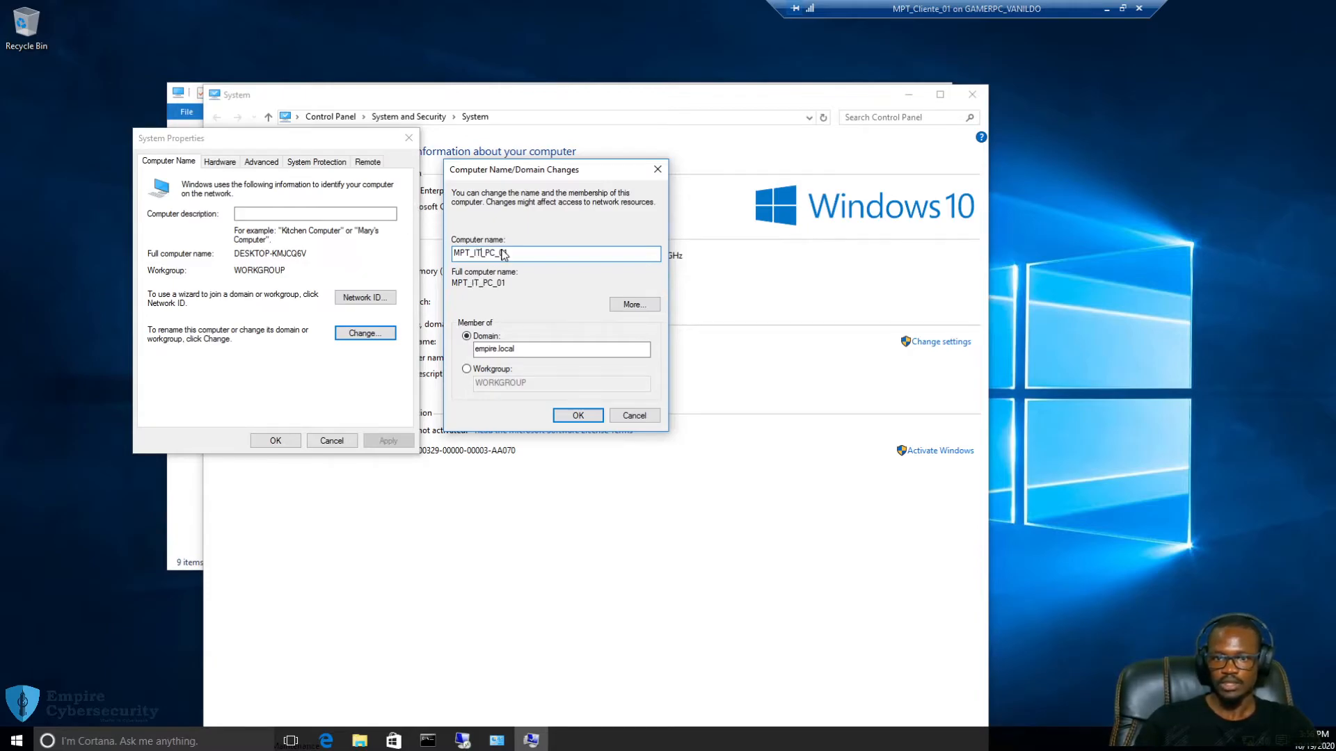
{"action": "left_click", "coordinate": [550, 255]}
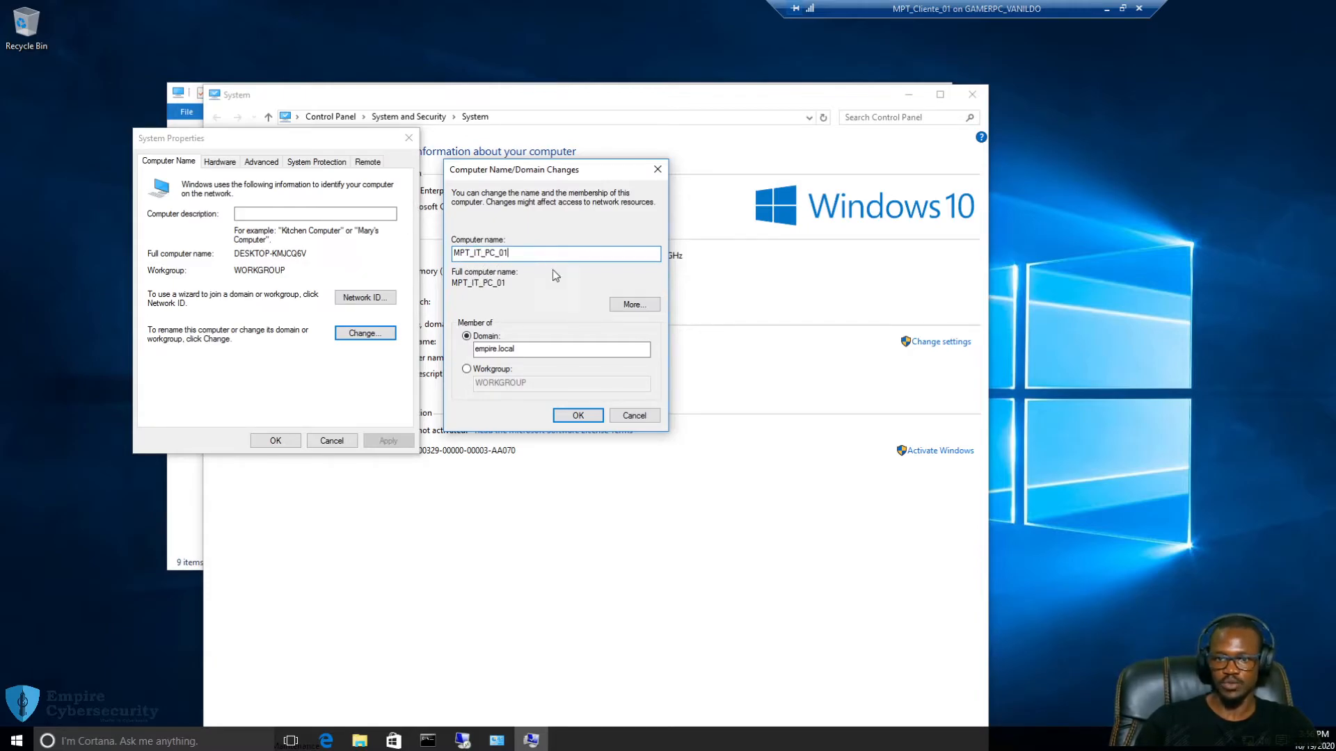
{"action": "left_click", "coordinate": [577, 416]}
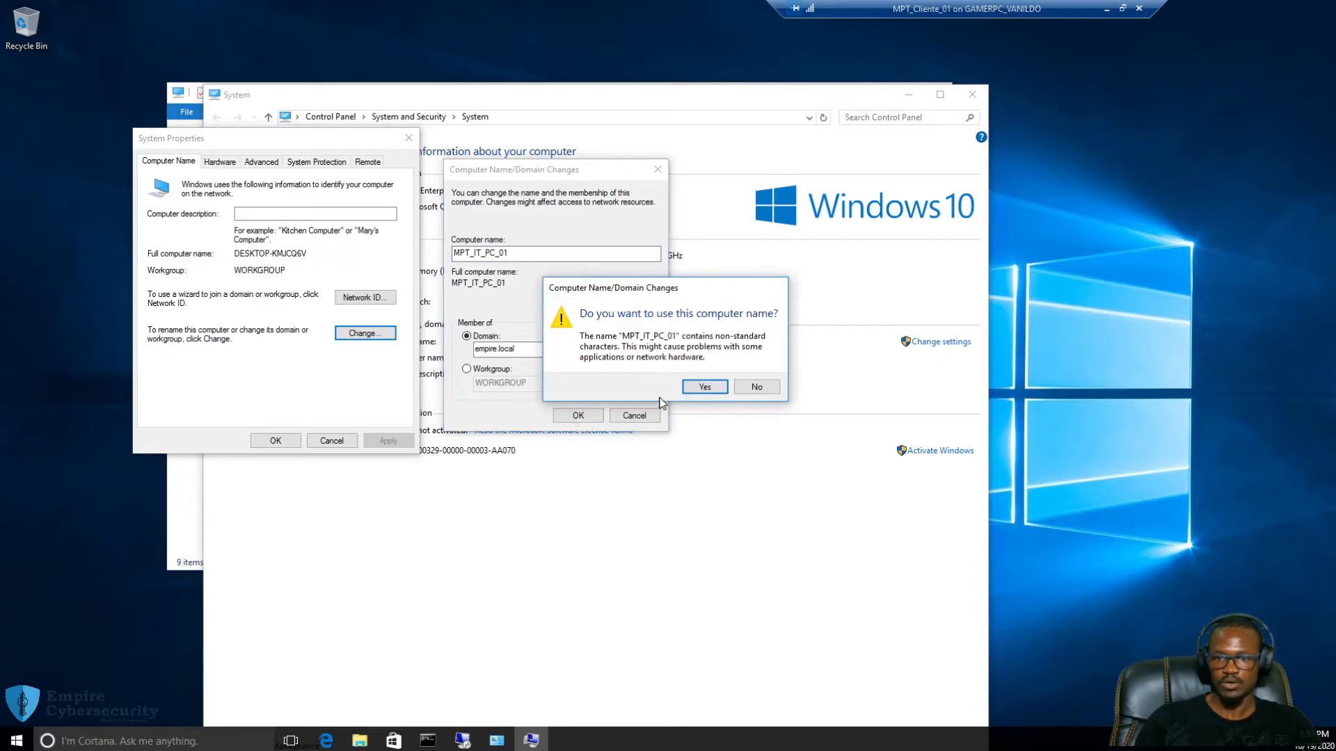
Accept the non-standard name, then submit user administrator and its password for empire.local
{"action": "left_click", "coordinate": [697, 388]}
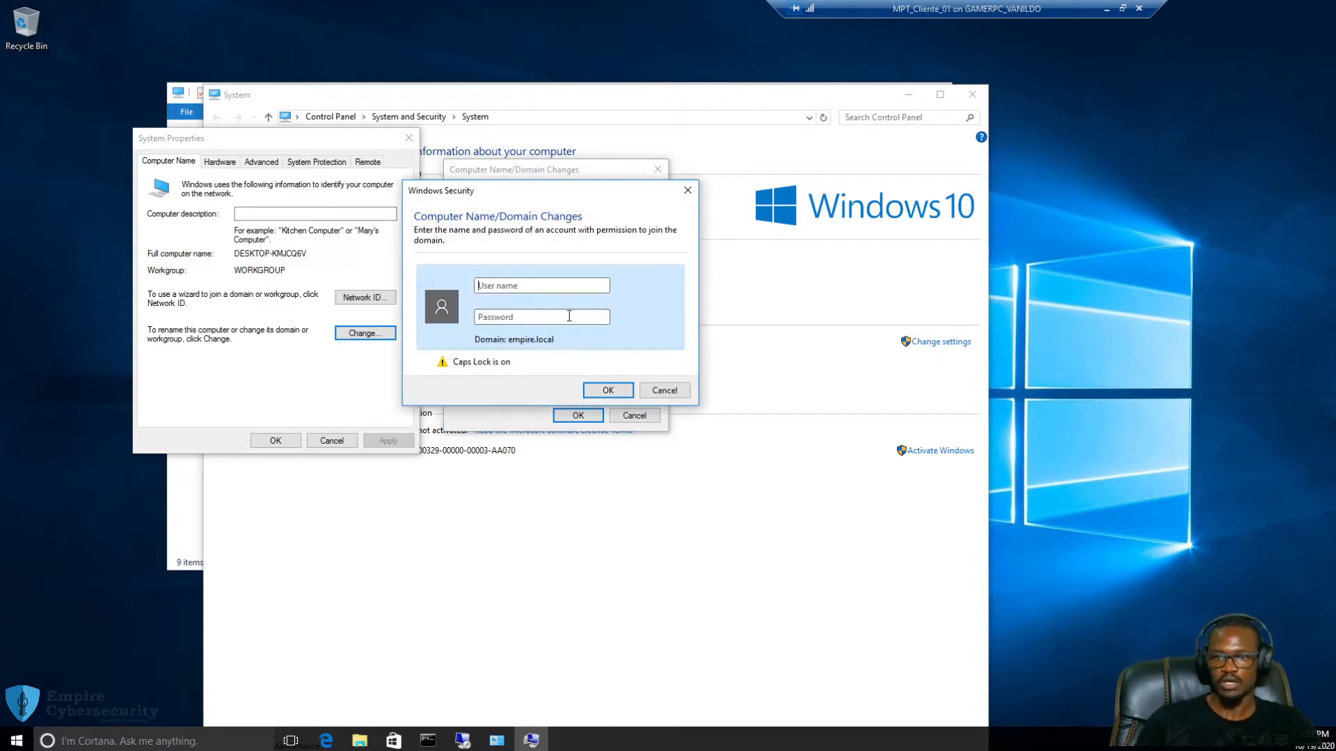
{"action": "left_click", "coordinate": [532, 284]}
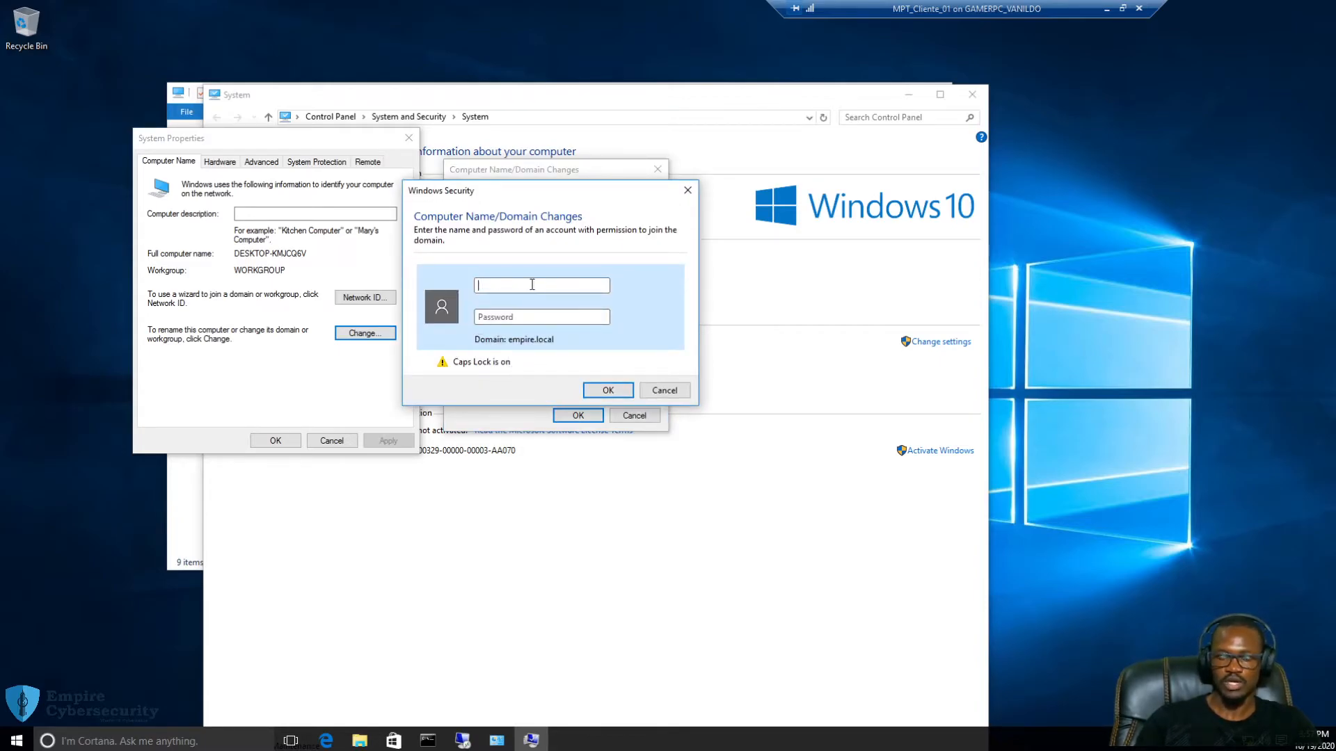
{"action": "type", "text": "ADMIN"}
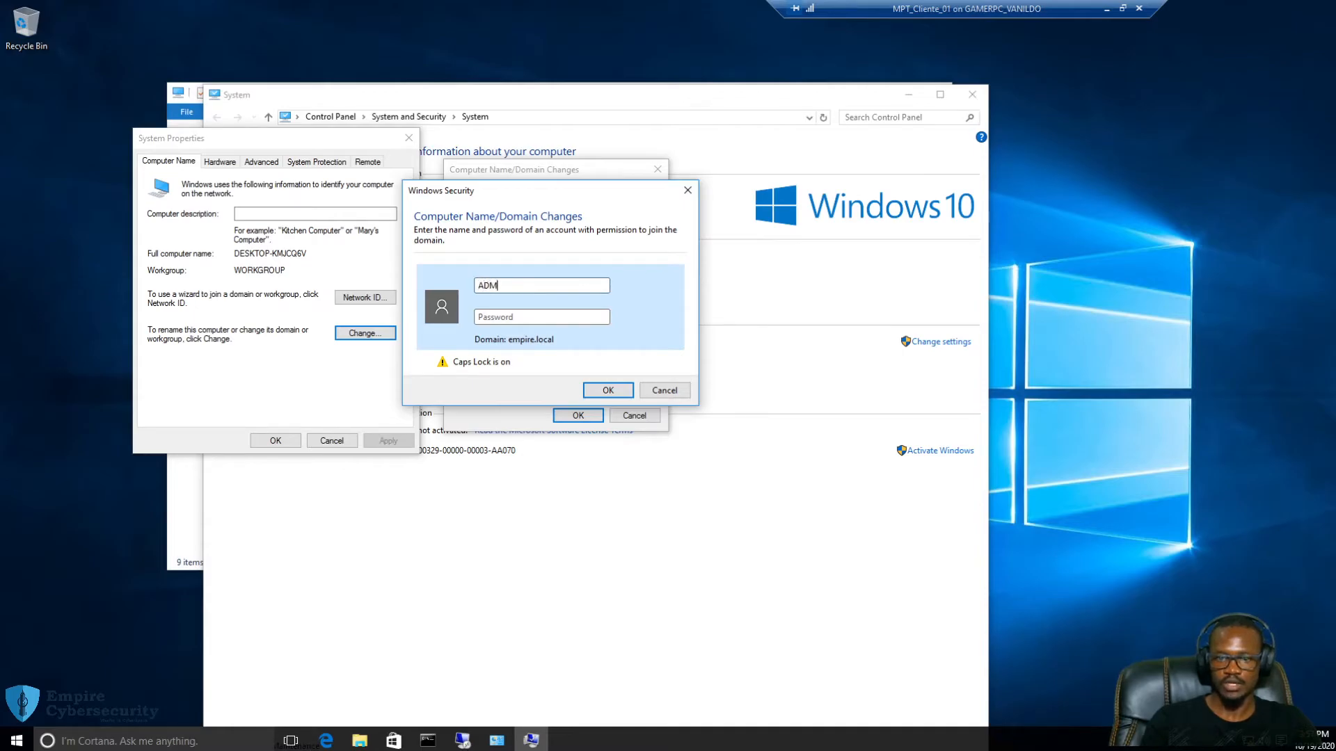
{"action": "key", "text": "BackSpace"}
{"action": "key", "text": "BackSpace"}
{"action": "key", "text": "BackSpace"}
{"action": "key", "text": "BackSpace"}
{"action": "key", "text": "BackSpace"}
{"action": "key", "text": "Caps_Lock"}
{"action": "type", "text": "administr"}
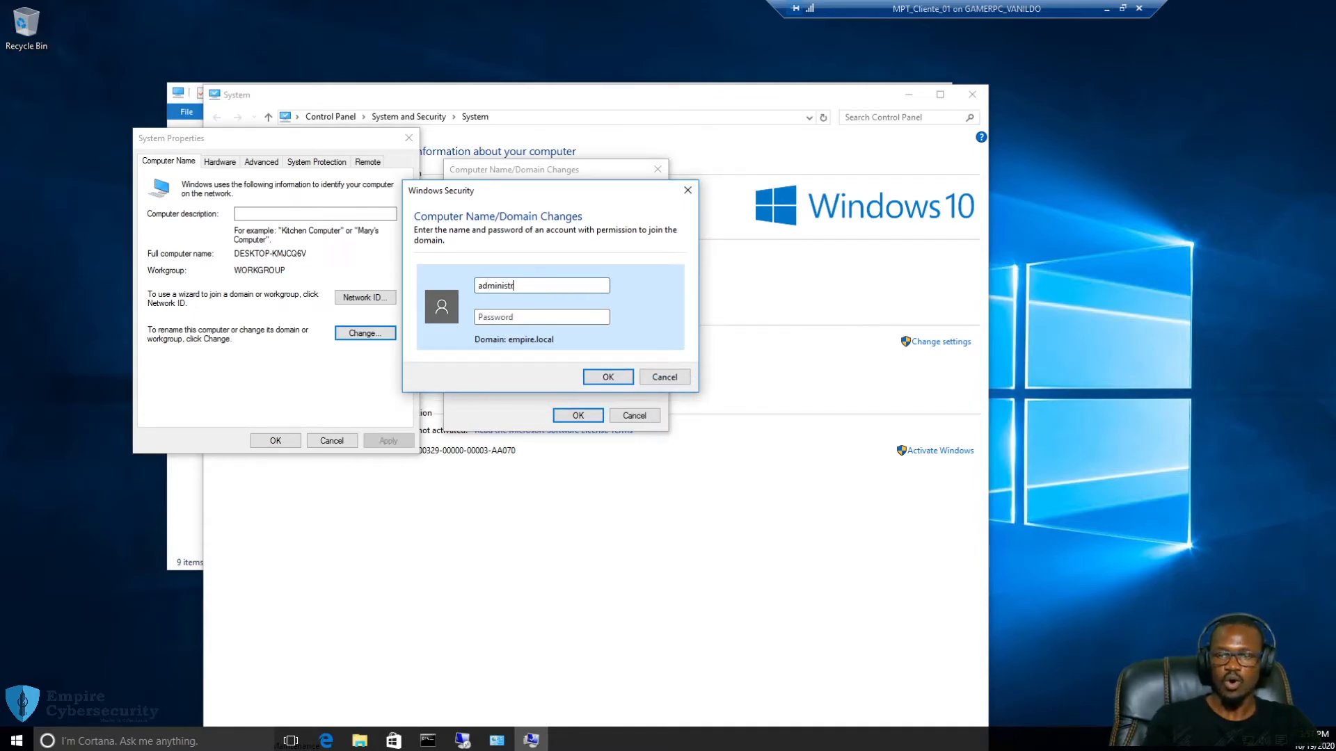
{"action": "type", "text": "ator"}
{"action": "key", "text": "Tab"}
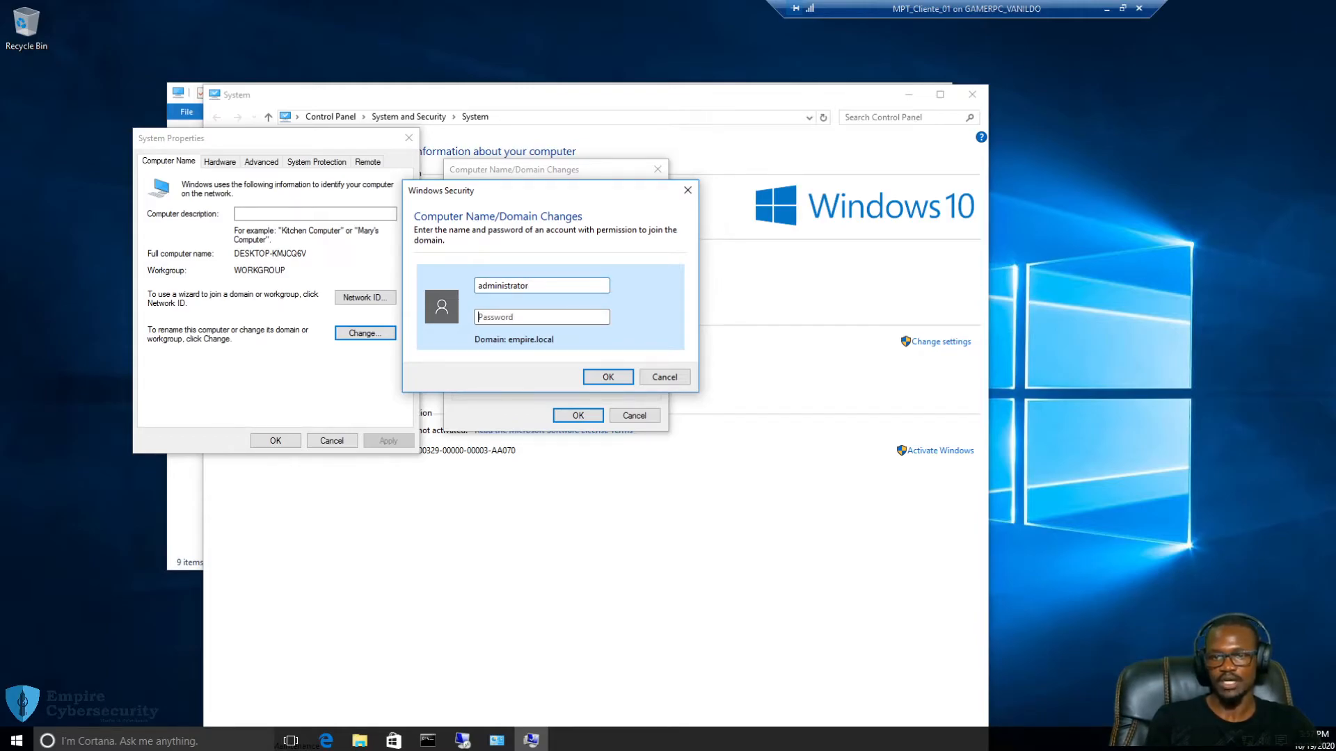
{"action": "type", "text": "********"}
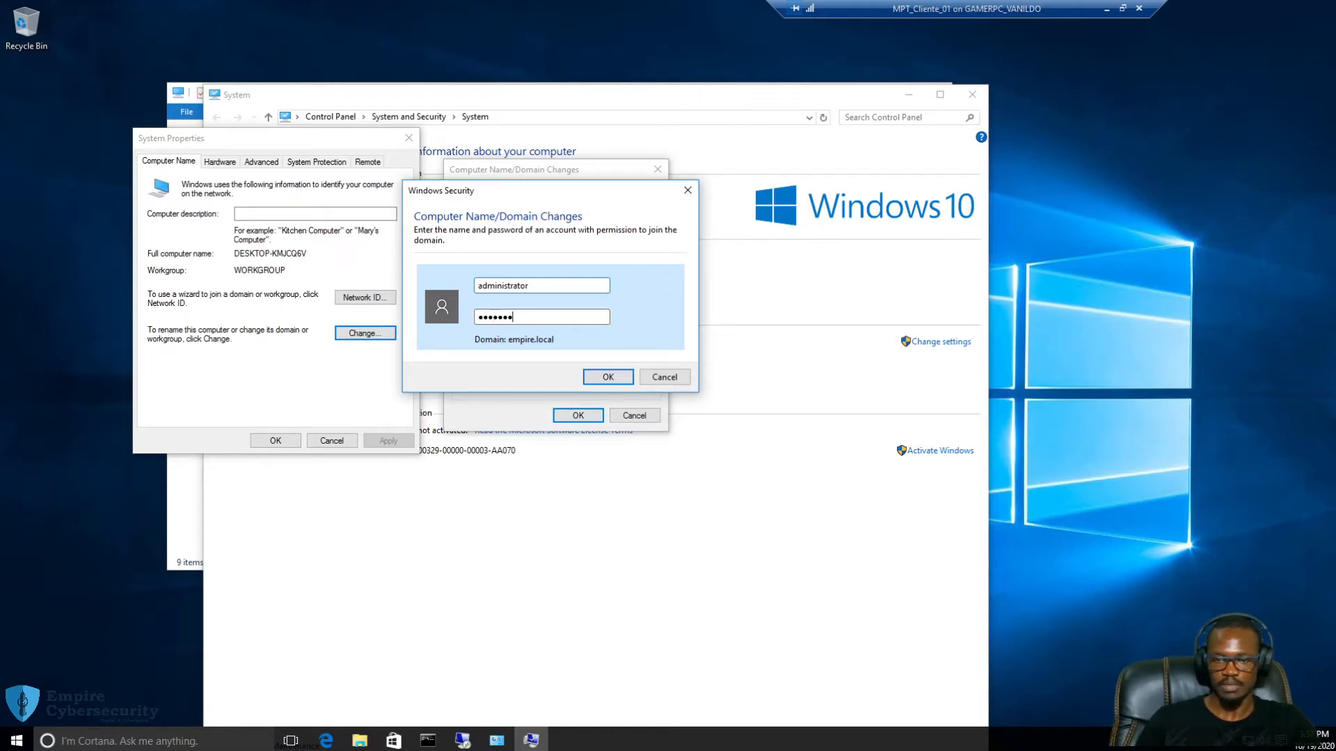
{"action": "left_click", "coordinate": [607, 377]}
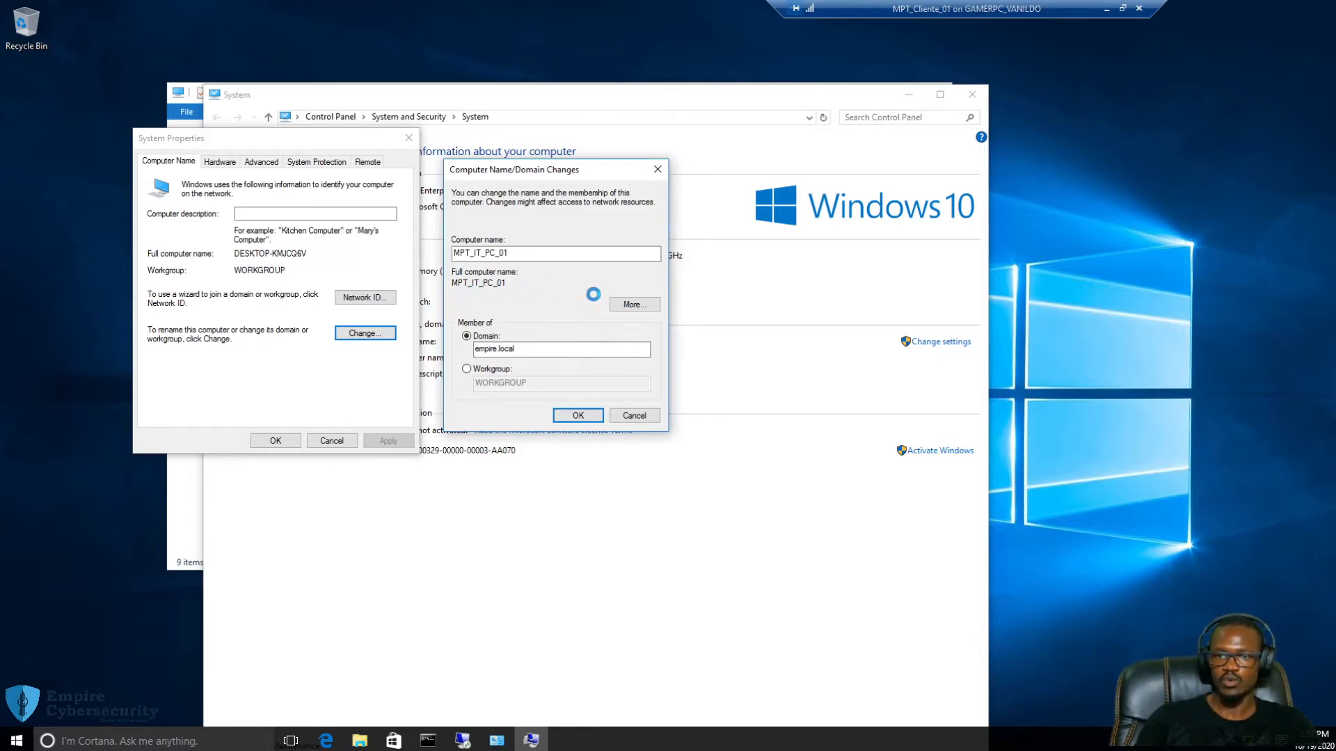
Acknowledge the 'Welcome to the empire.local domain' message and confirm the name/domain changes
{"action": "left_click_drag", "start_coordinate": [648, 340], "coordinate": [539, 374]}
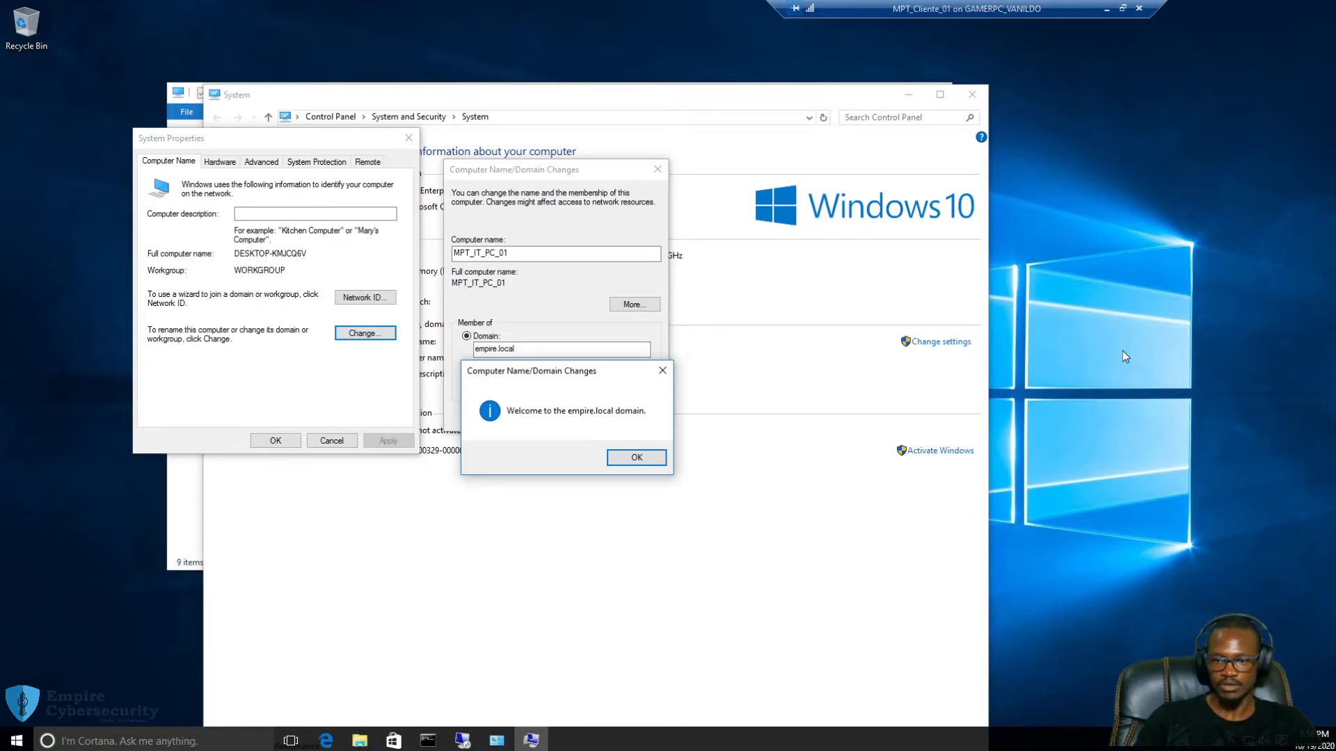
{"action": "left_click", "coordinate": [634, 458]}
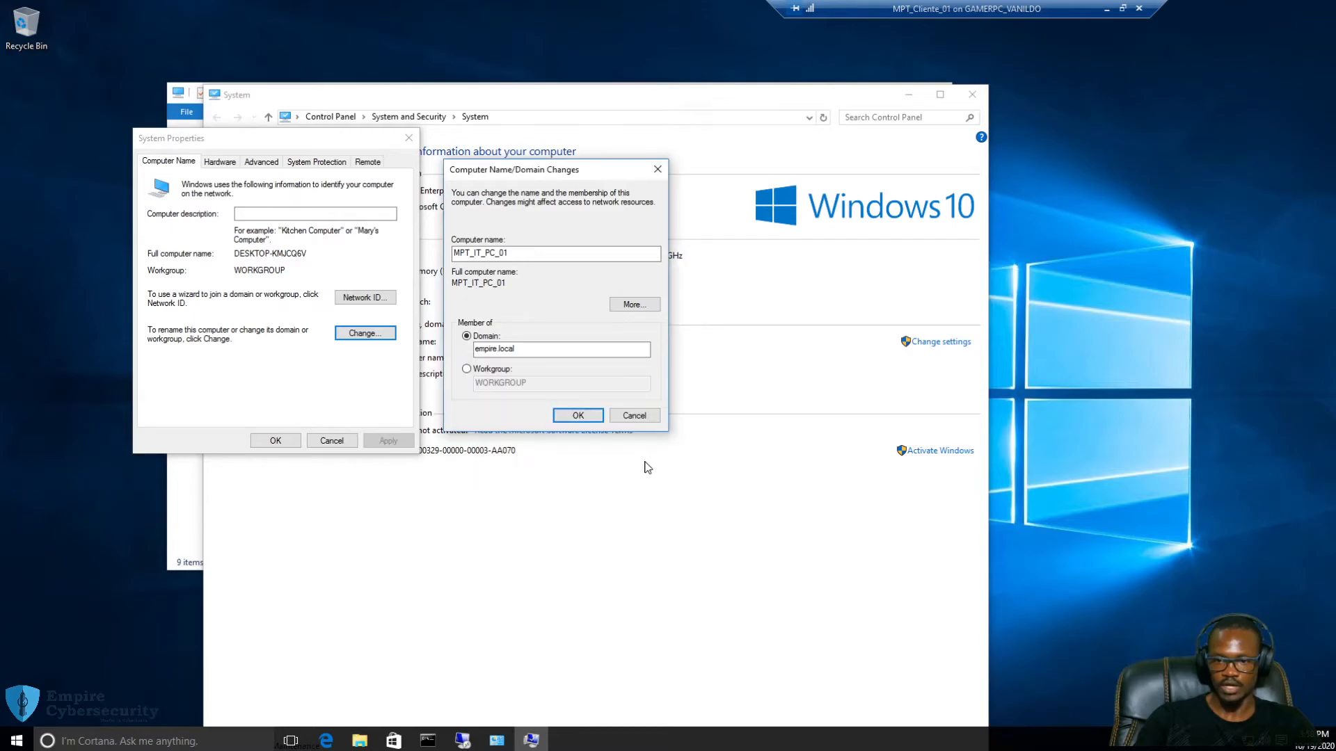
{"action": "left_click", "coordinate": [592, 416]}
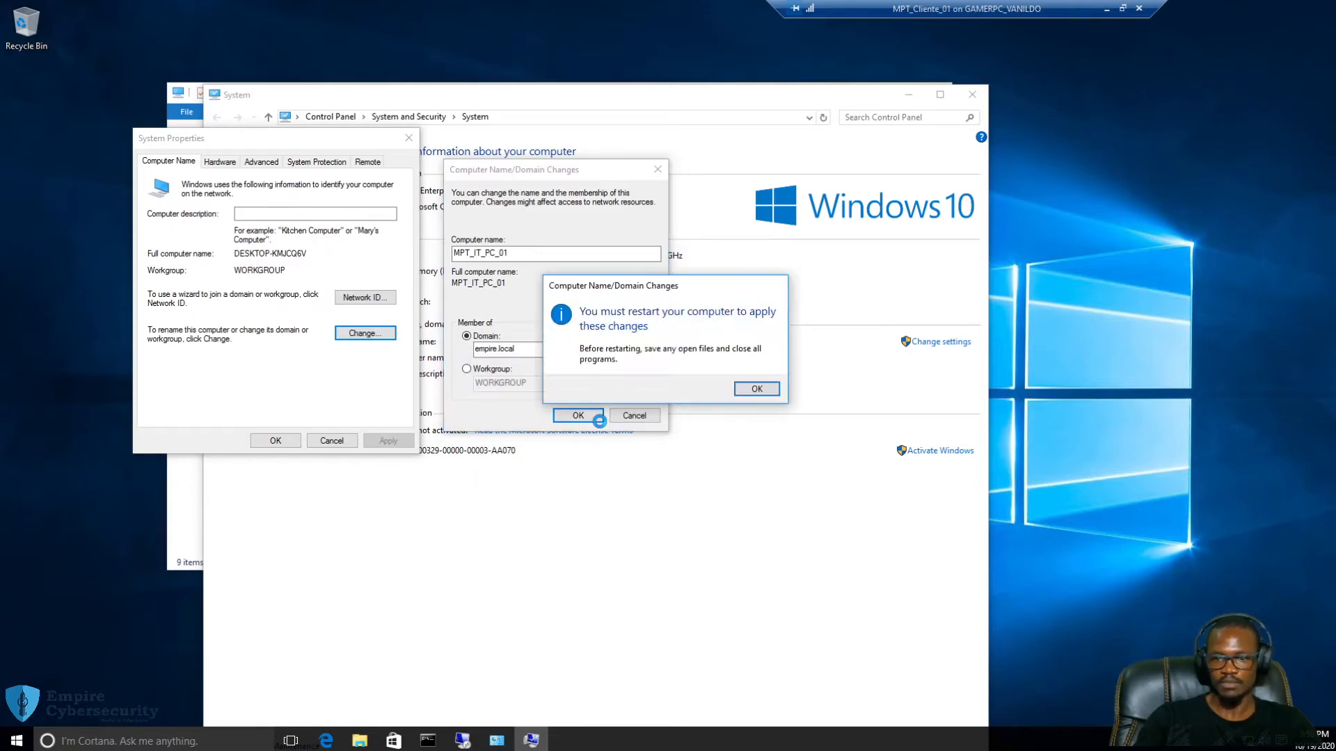
Acknowledge the restart notice, close System Properties and restart the Windows 10 client VM now
{"action": "left_click", "coordinate": [757, 391]}
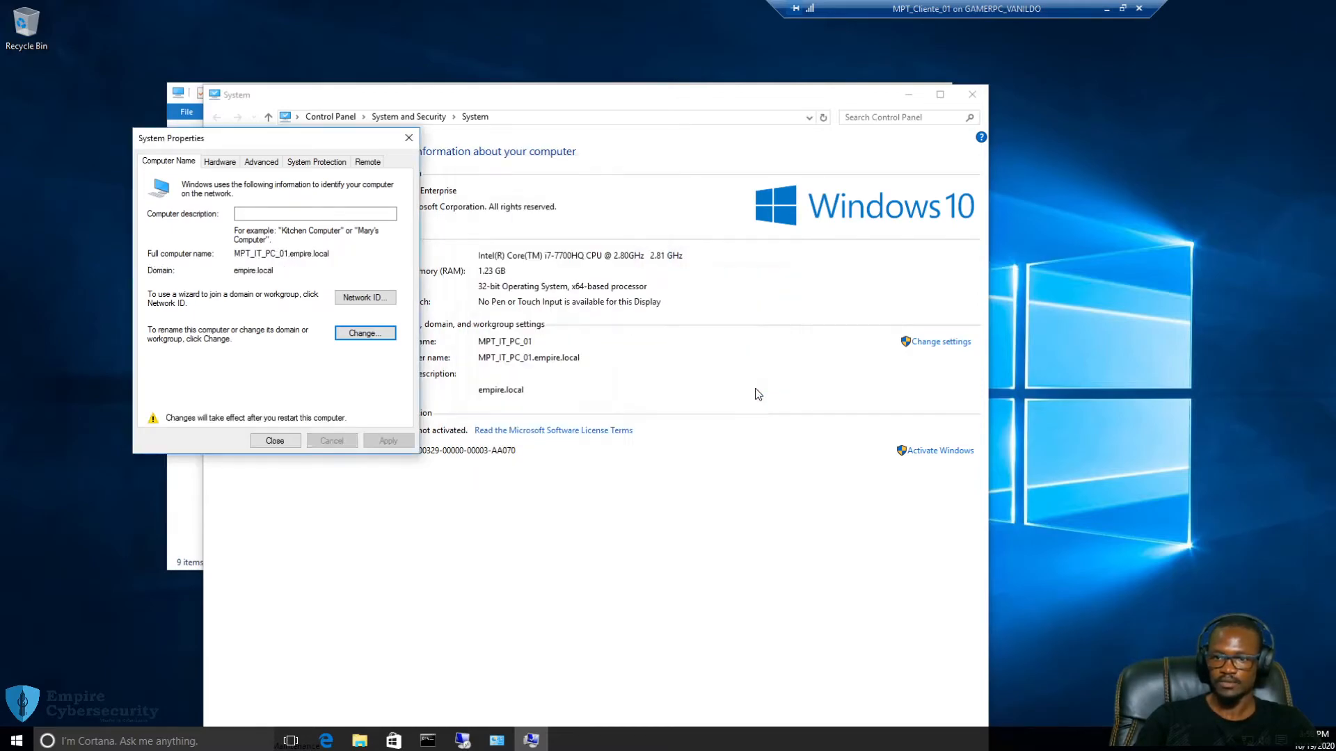
{"action": "left_click", "coordinate": [277, 441]}
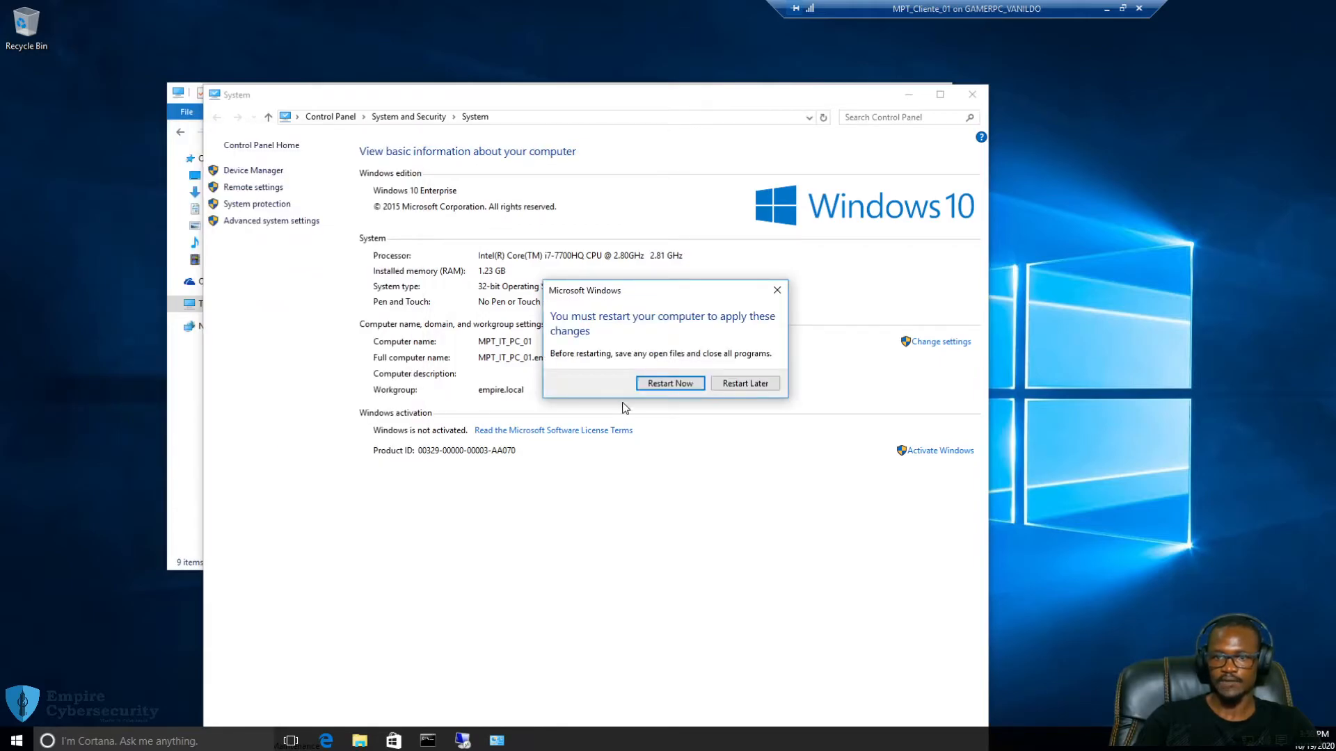
{"action": "left_click", "coordinate": [671, 384]}
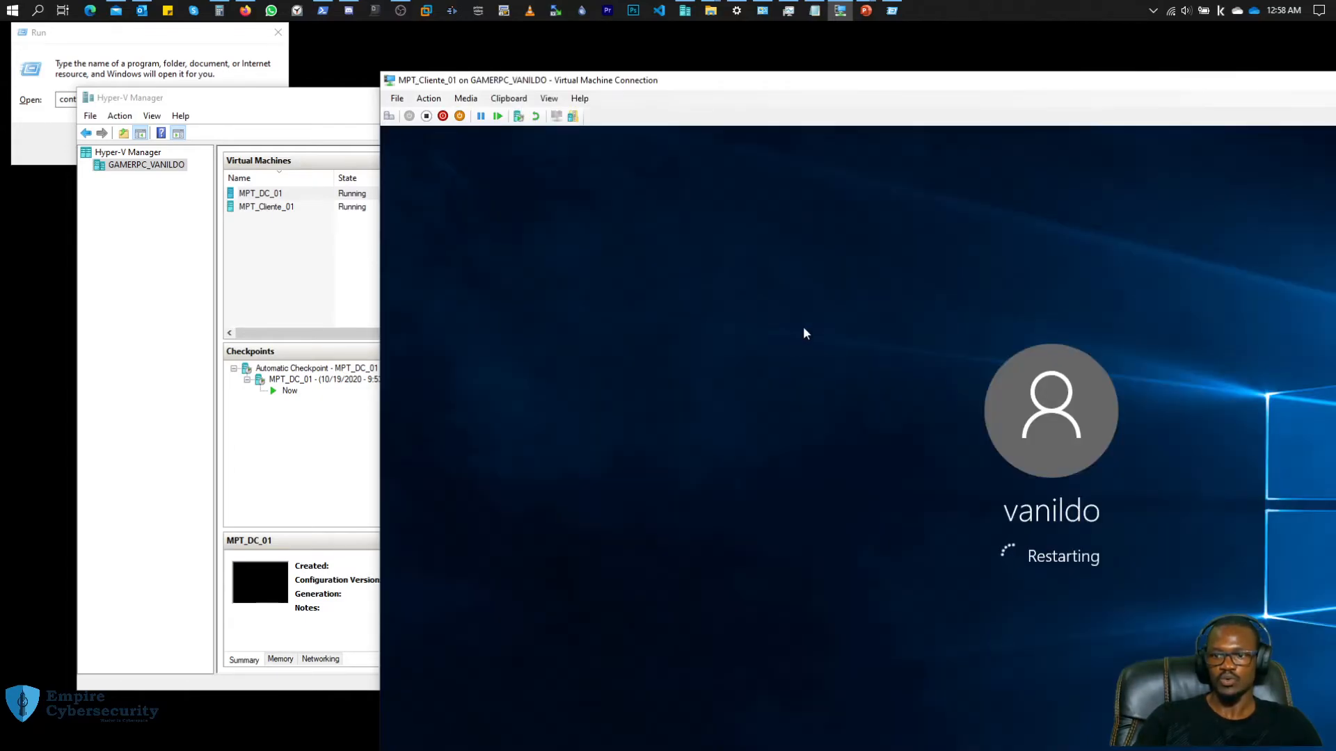
Move the VM Connection window aside and select MPT_Cliente_01, then MPT_DC_01 in Hyper-V Manager
{"action": "left_click_drag", "start_coordinate": [1109, 80], "coordinate": [766, 354]}
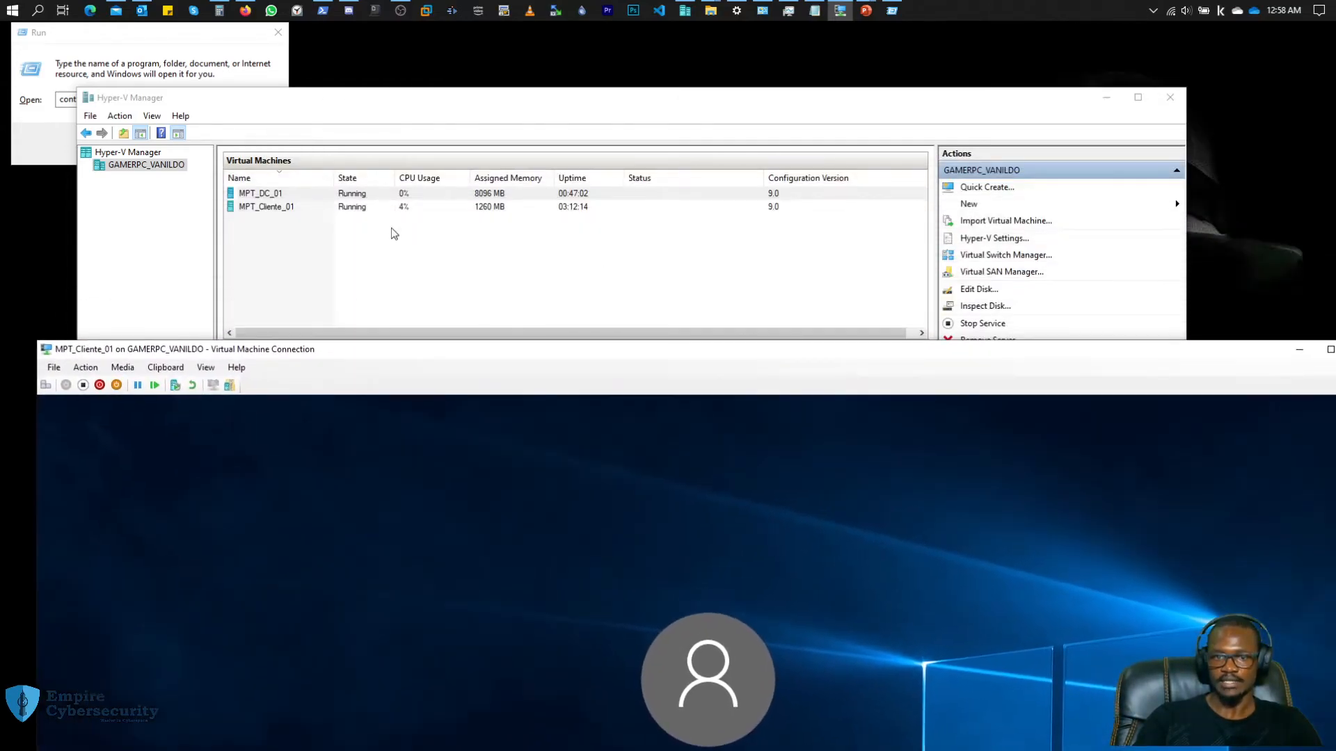
{"action": "left_click", "coordinate": [279, 207]}
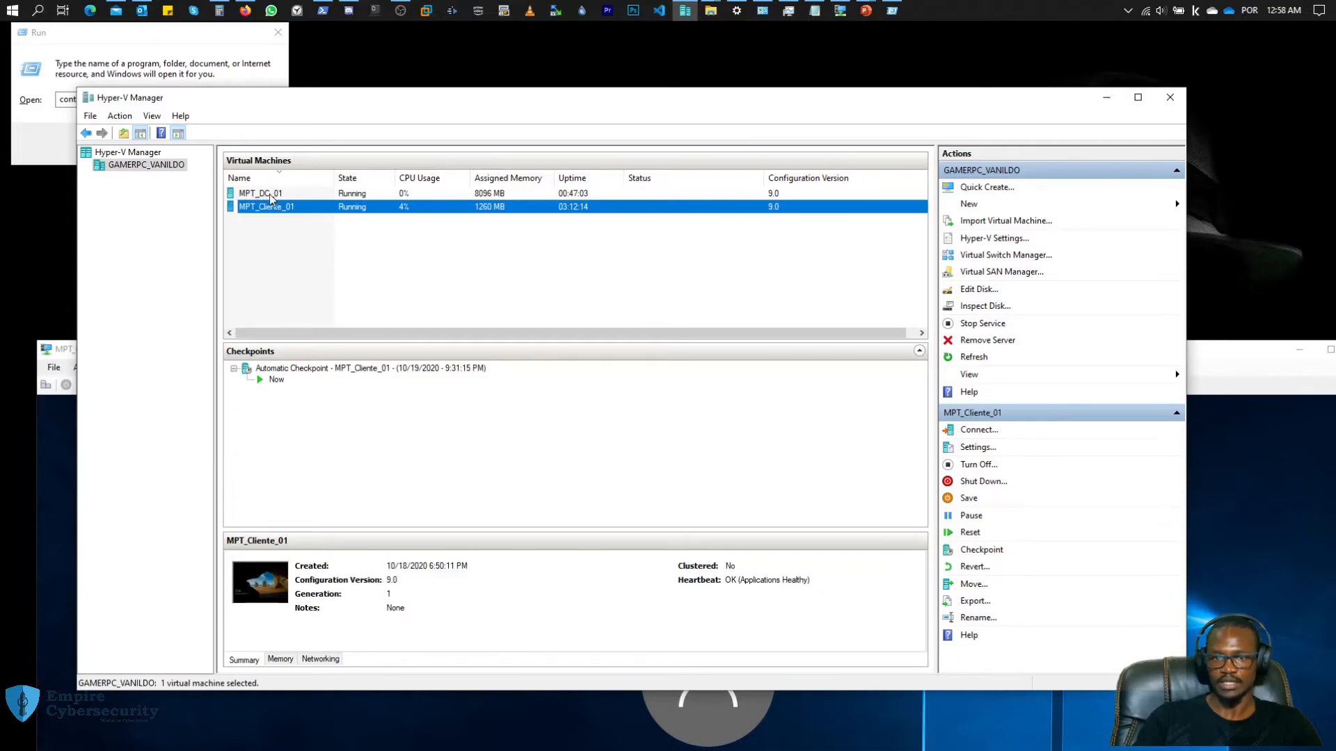
{"action": "left_click", "coordinate": [269, 195]}
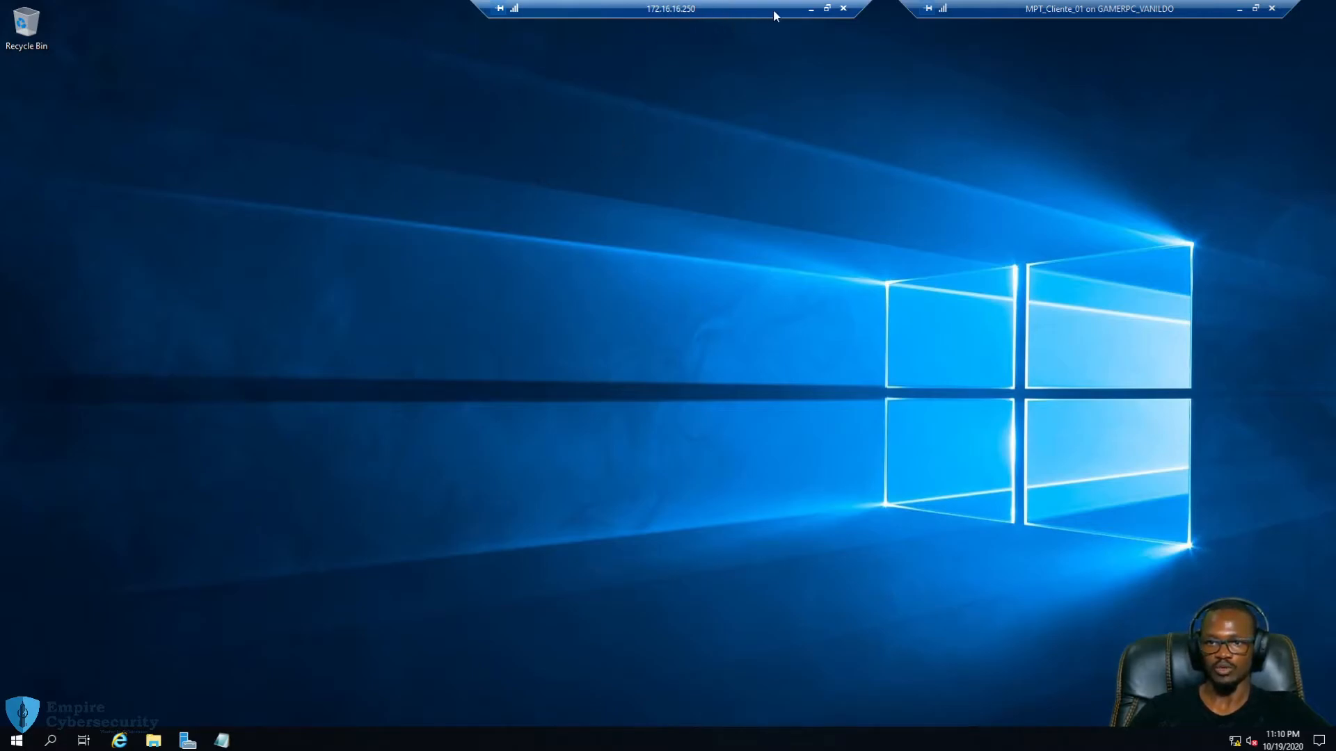
Rearrange the remote session bars and bring the DC's remote session back full screen
{"action": "left_click_drag", "start_coordinate": [773, 11], "coordinate": [691, 11]}
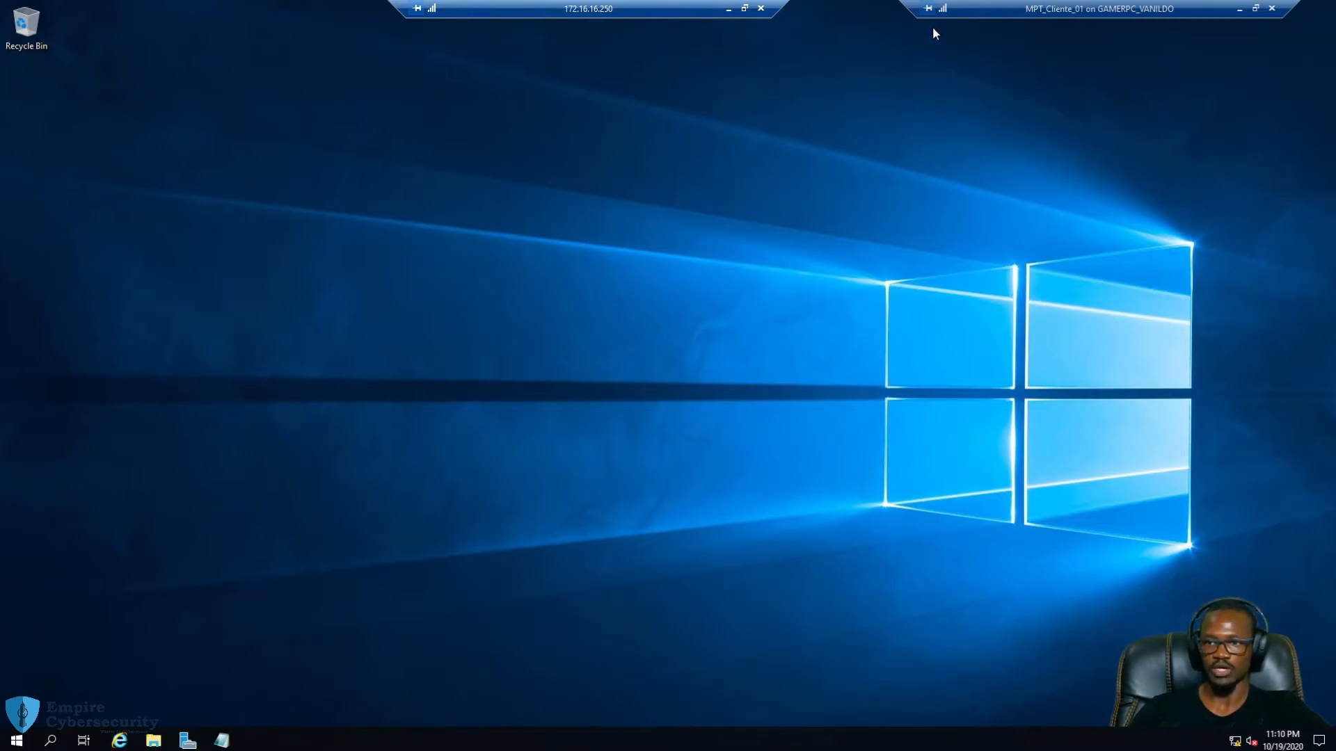
{"action": "left_click_drag", "start_coordinate": [992, 7], "coordinate": [939, 7]}
{"action": "left_click_drag", "start_coordinate": [682, 10], "coordinate": [736, 10]}
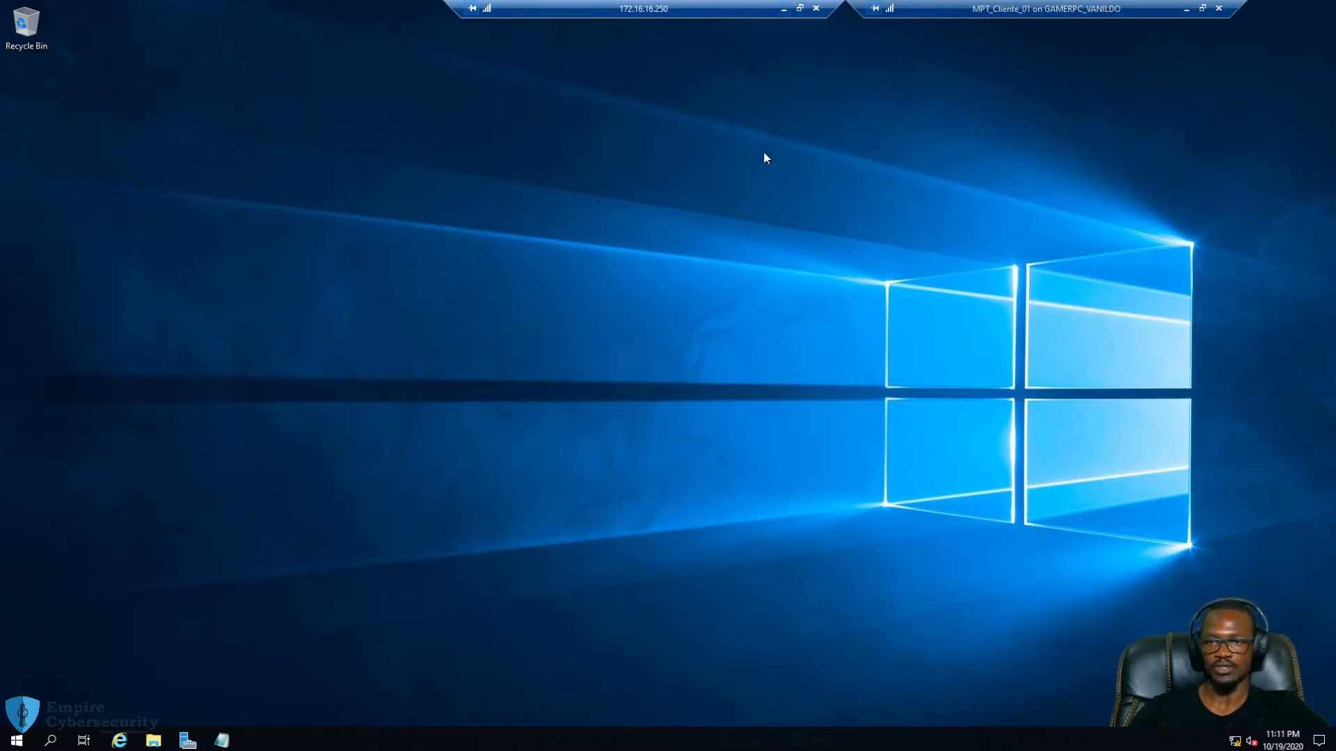
{"action": "left_click", "coordinate": [783, 8]}
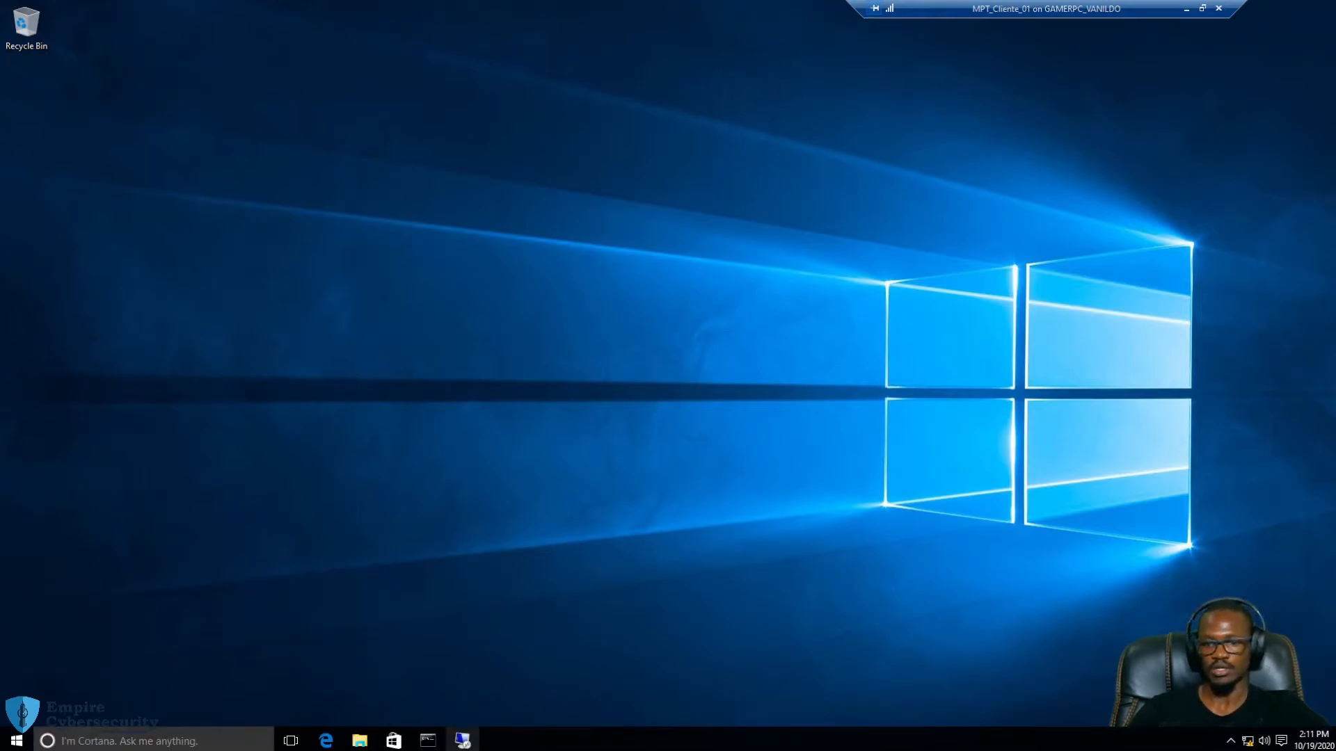
{"action": "left_click", "coordinate": [463, 741]}
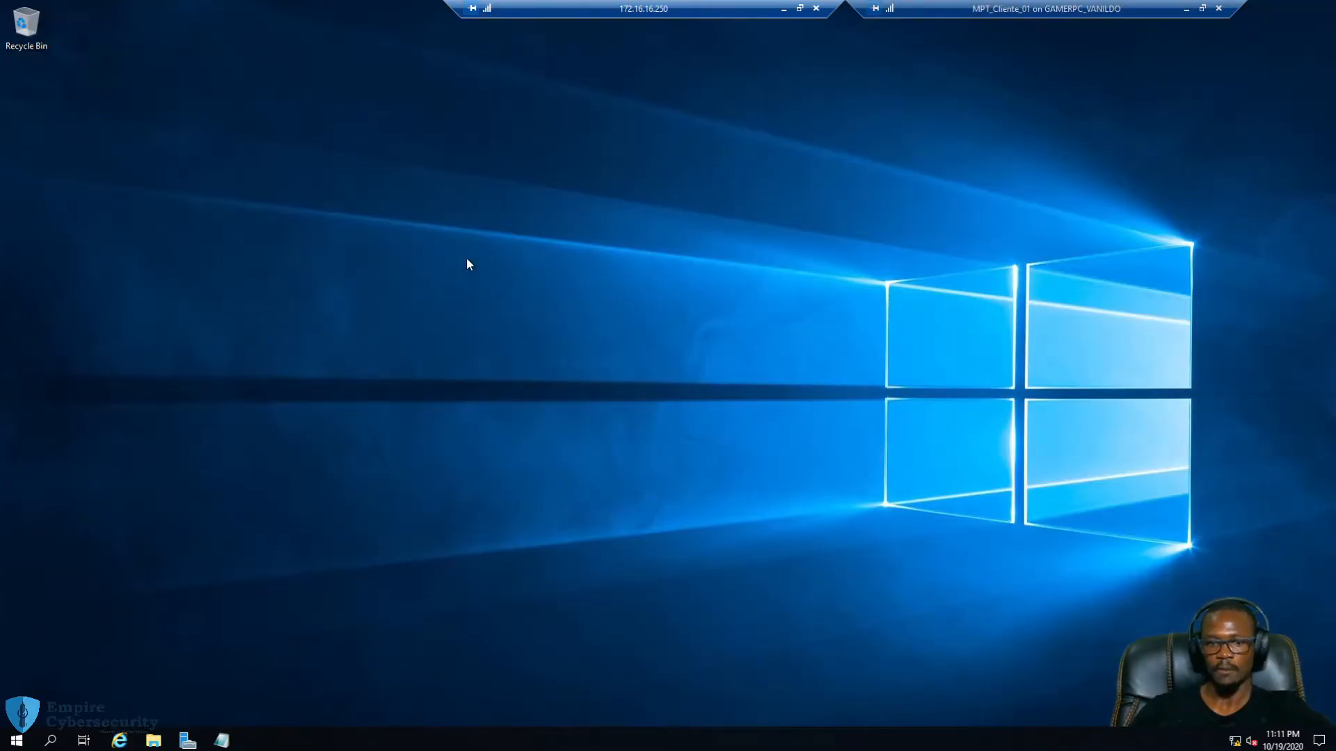
Bring up Server Manager on the DC and go to its Dashboard
{"action": "left_click", "coordinate": [188, 741]}
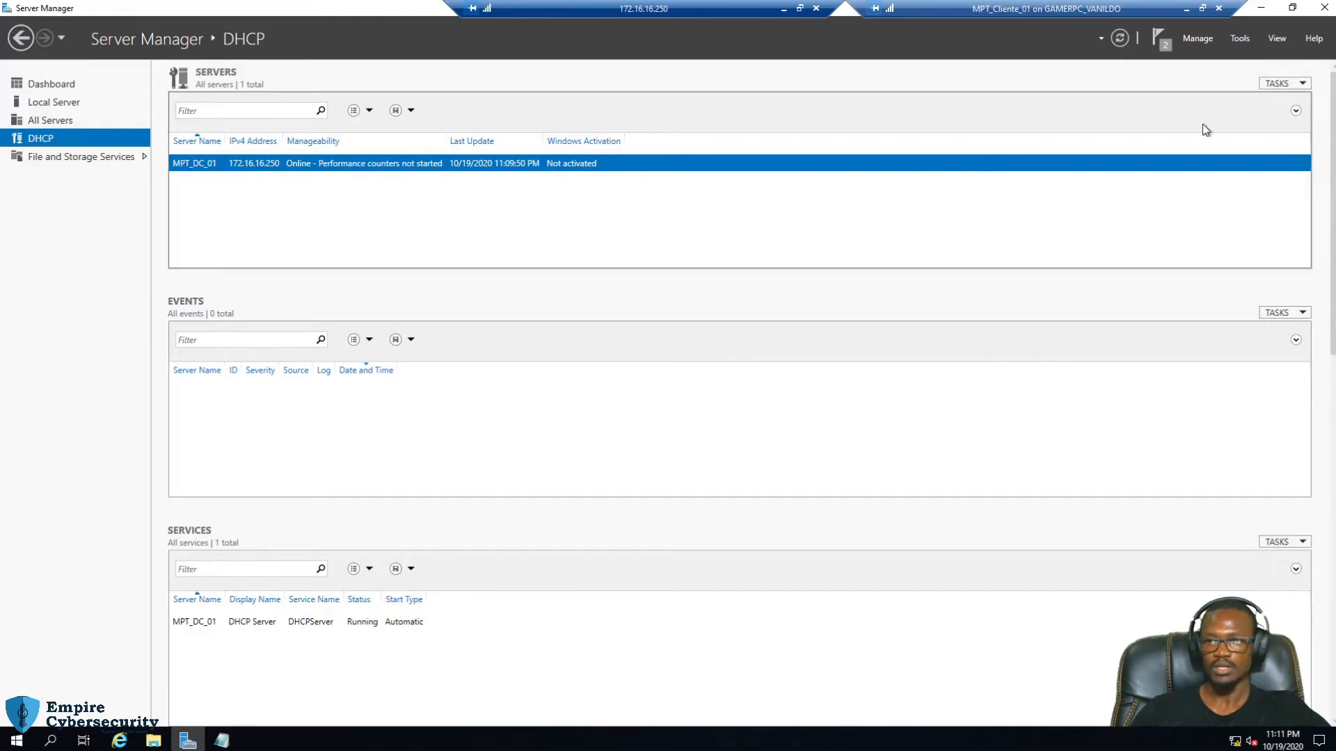
{"action": "left_click", "coordinate": [1207, 39]}
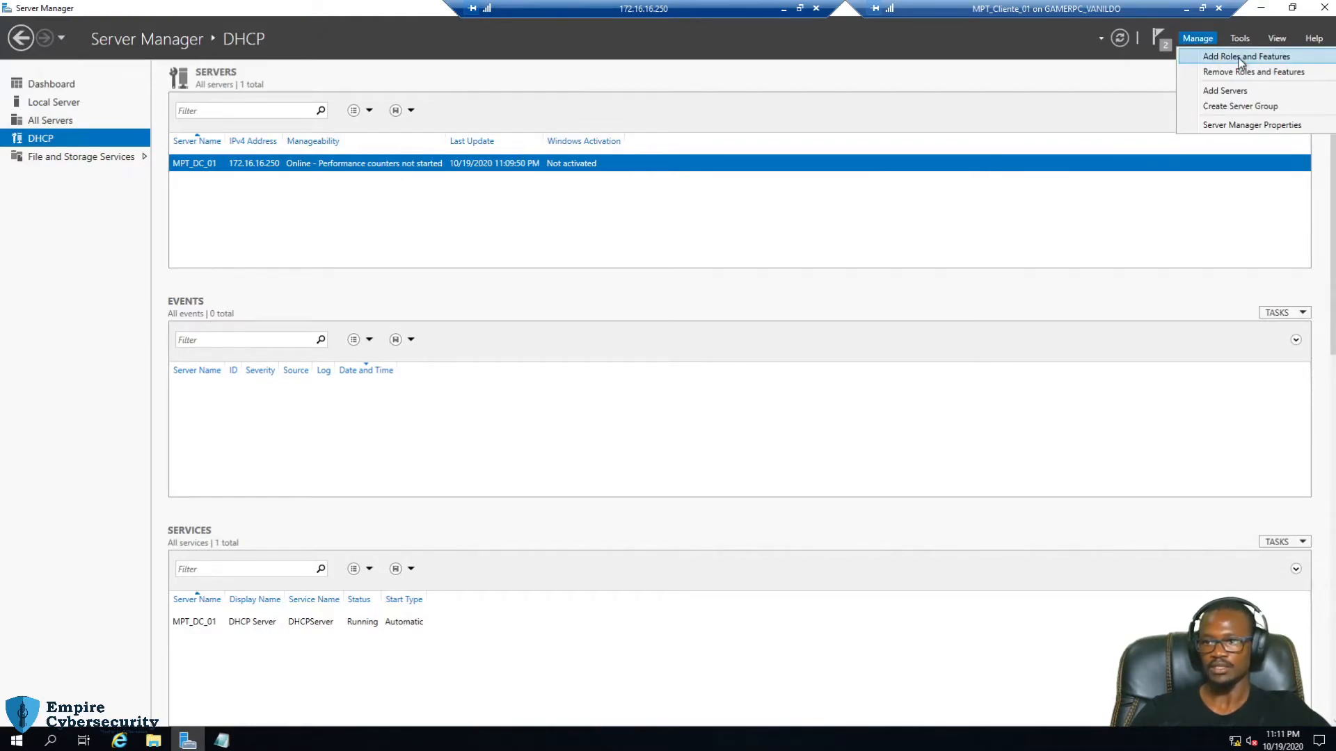
{"action": "left_click", "coordinate": [64, 84]}
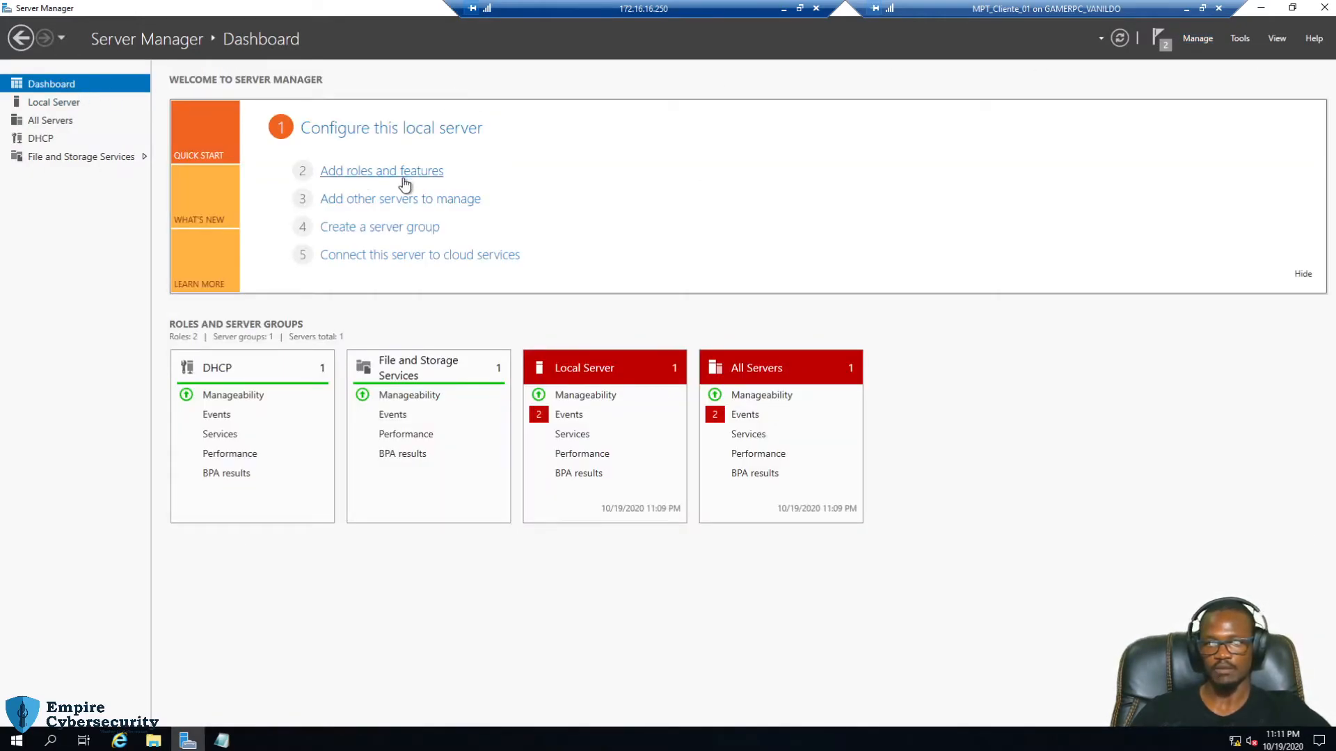
Start a role-based installation on MPT_DC_01 and tick Active Directory Domain Services
{"action": "left_click", "coordinate": [381, 172]}
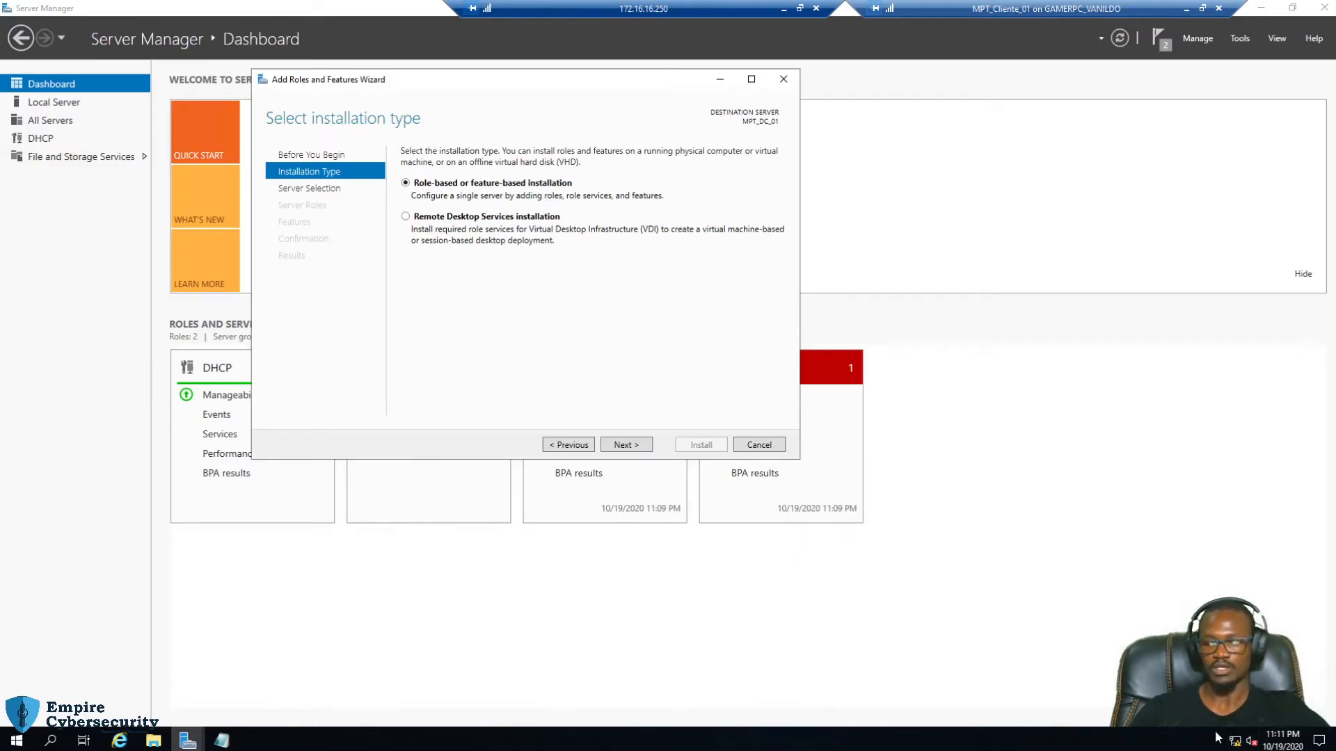
{"action": "left_click_drag", "start_coordinate": [544, 84], "coordinate": [651, 110]}
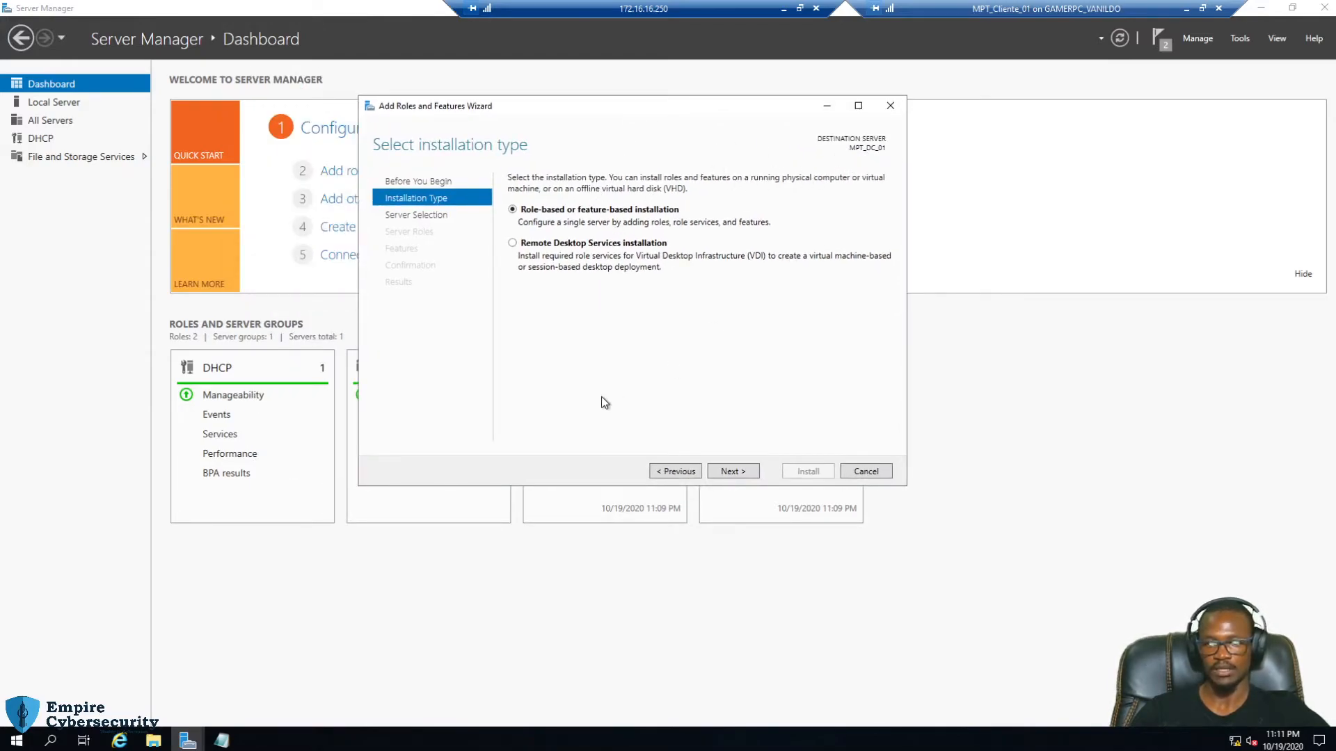
{"action": "left_click", "coordinate": [737, 471]}
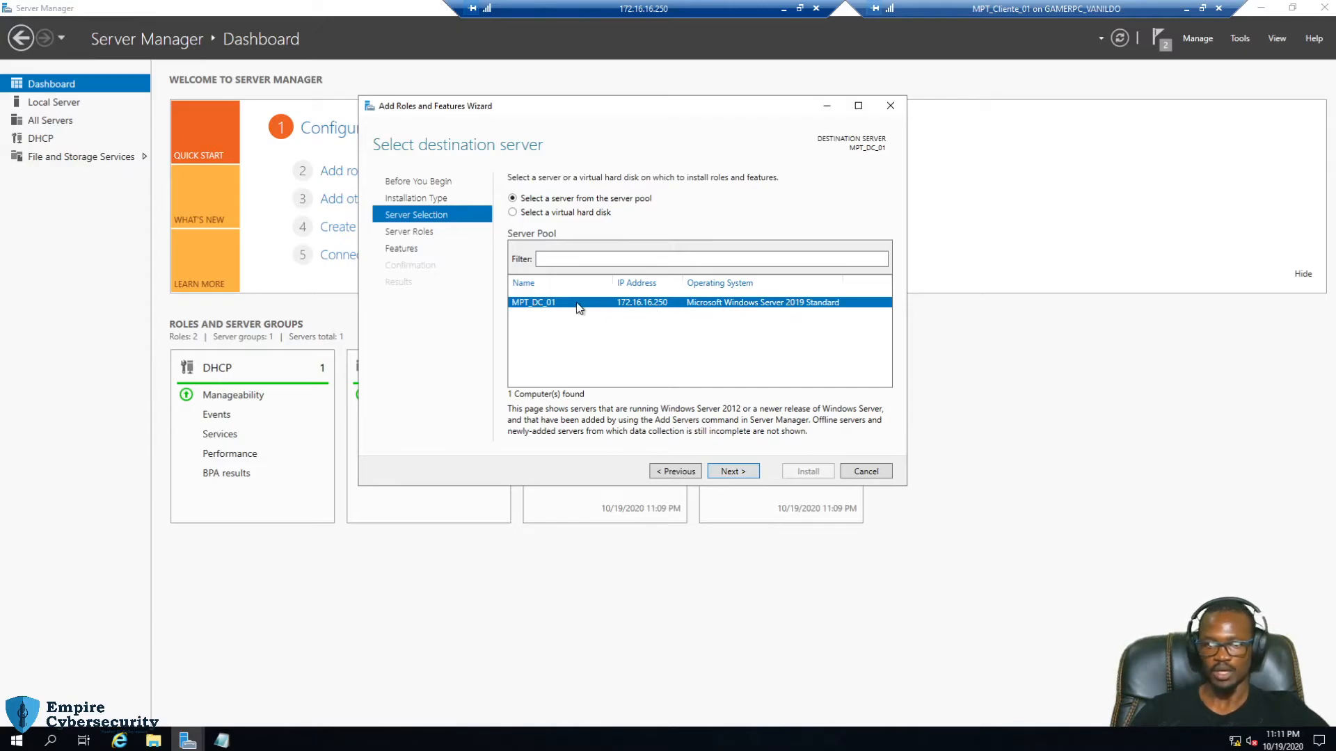
{"action": "left_click", "coordinate": [748, 471]}
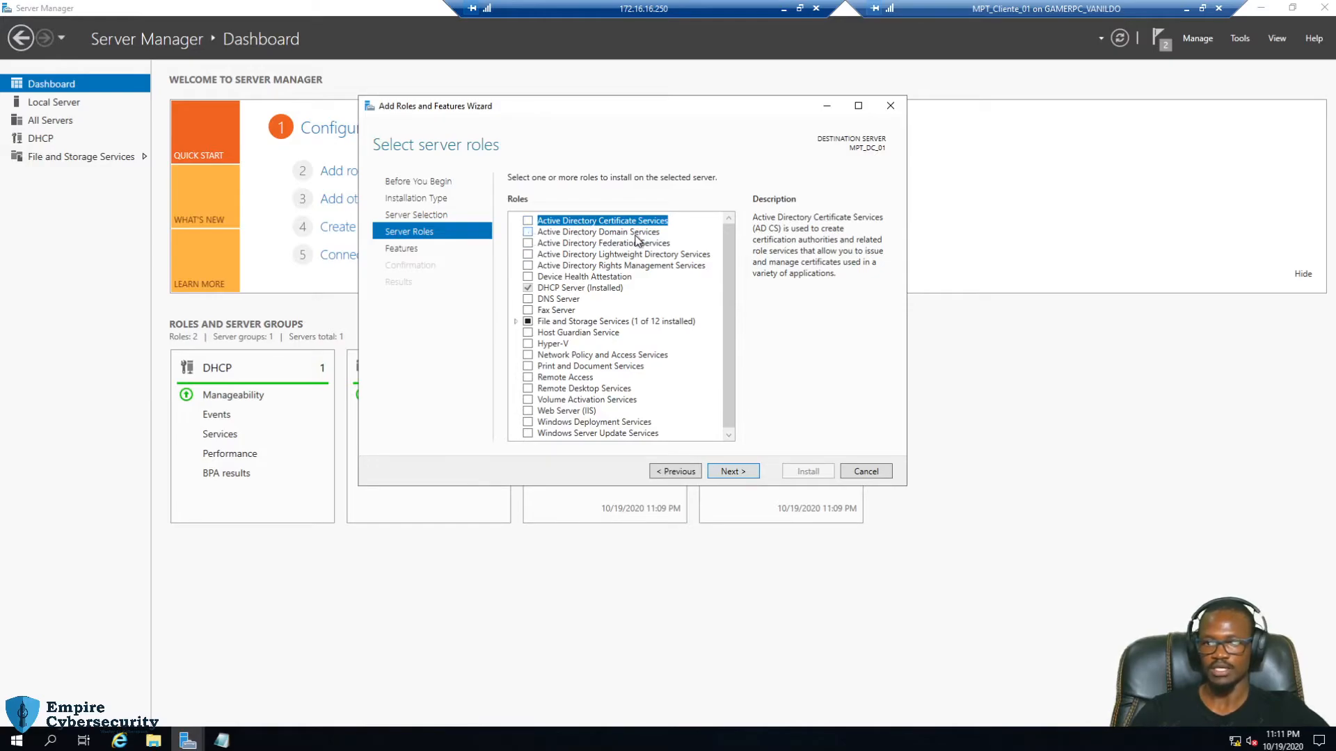
{"action": "left_click", "coordinate": [529, 232]}
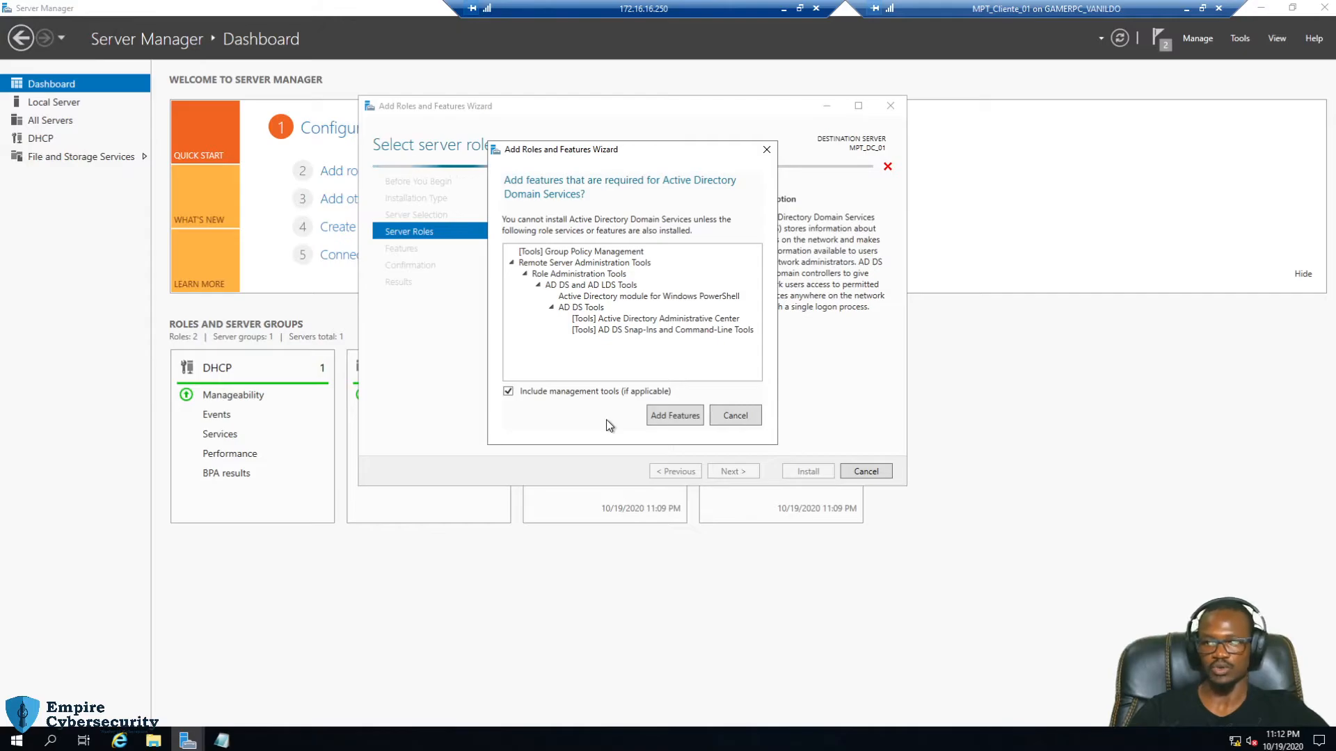
{"action": "left_click", "coordinate": [783, 8]}
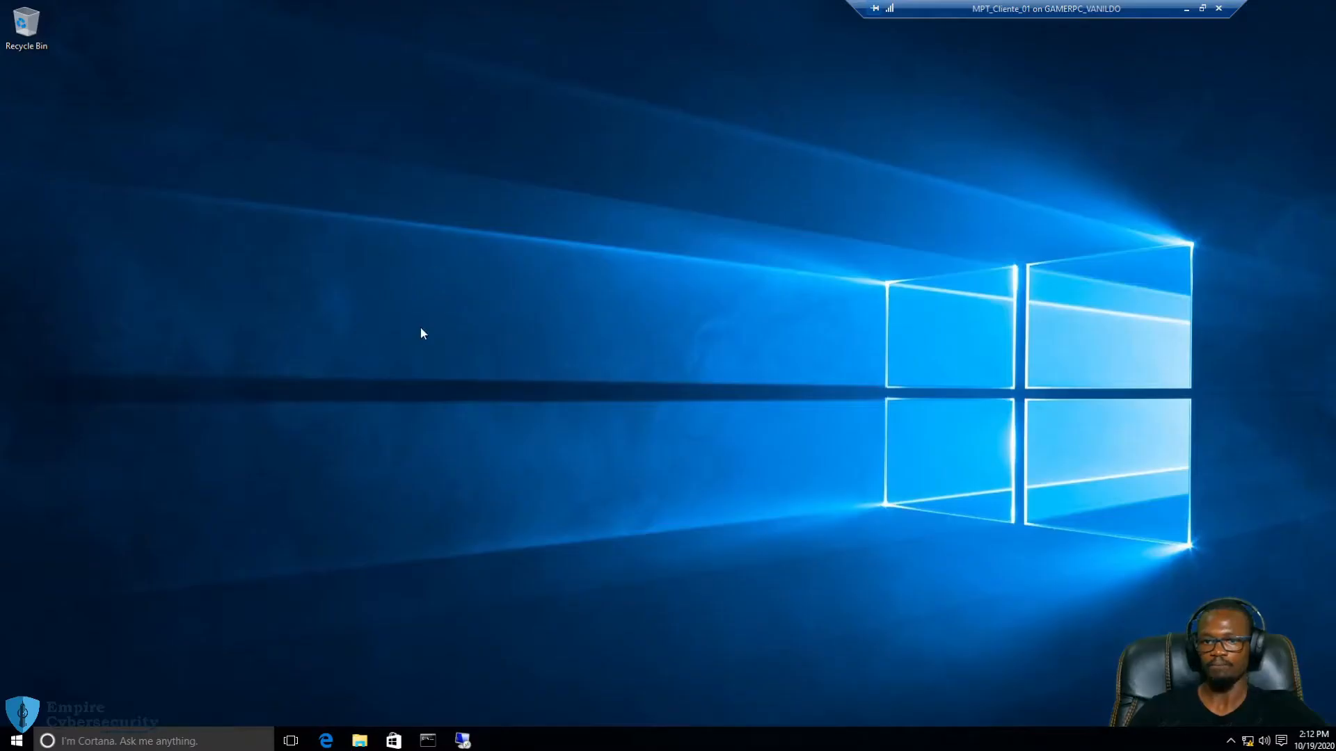
{"action": "left_click", "coordinate": [15, 740]}
{"action": "left_click", "coordinate": [117, 347]}
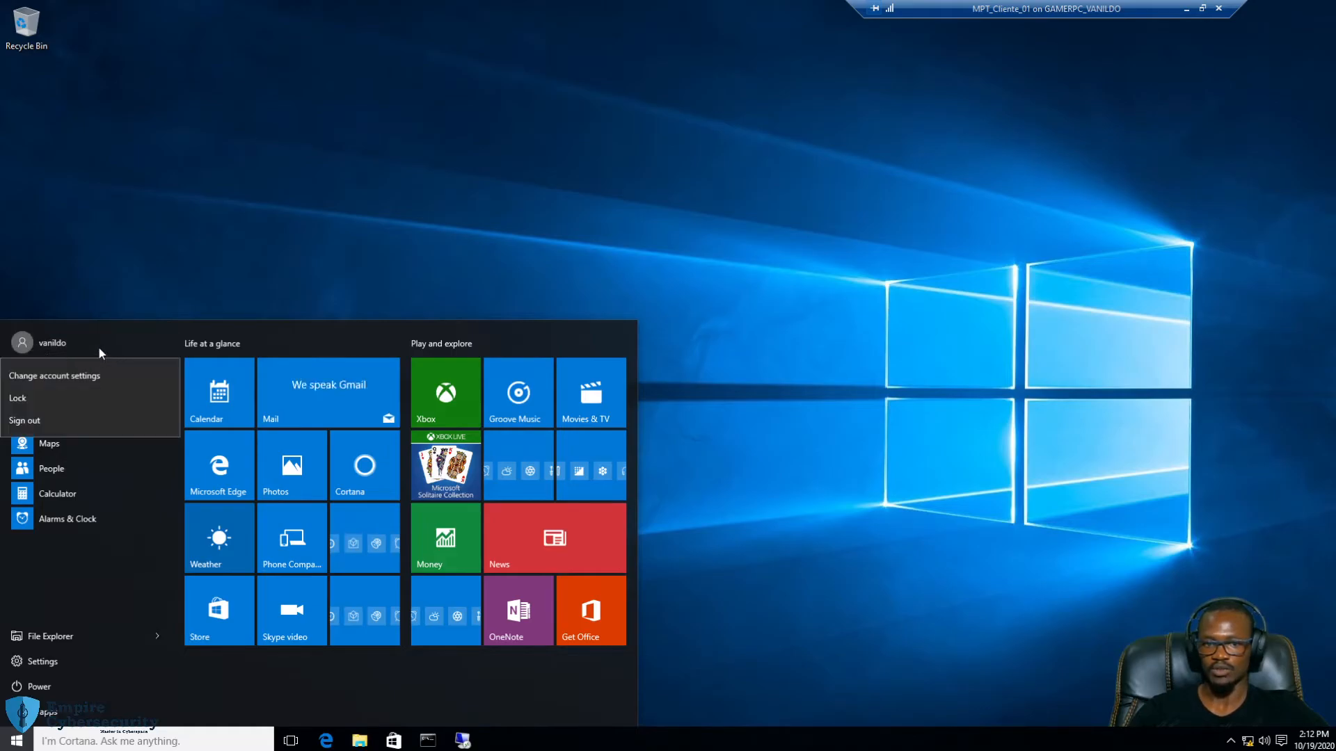
{"action": "left_click", "coordinate": [108, 343]}
{"action": "left_click", "coordinate": [992, 340]}
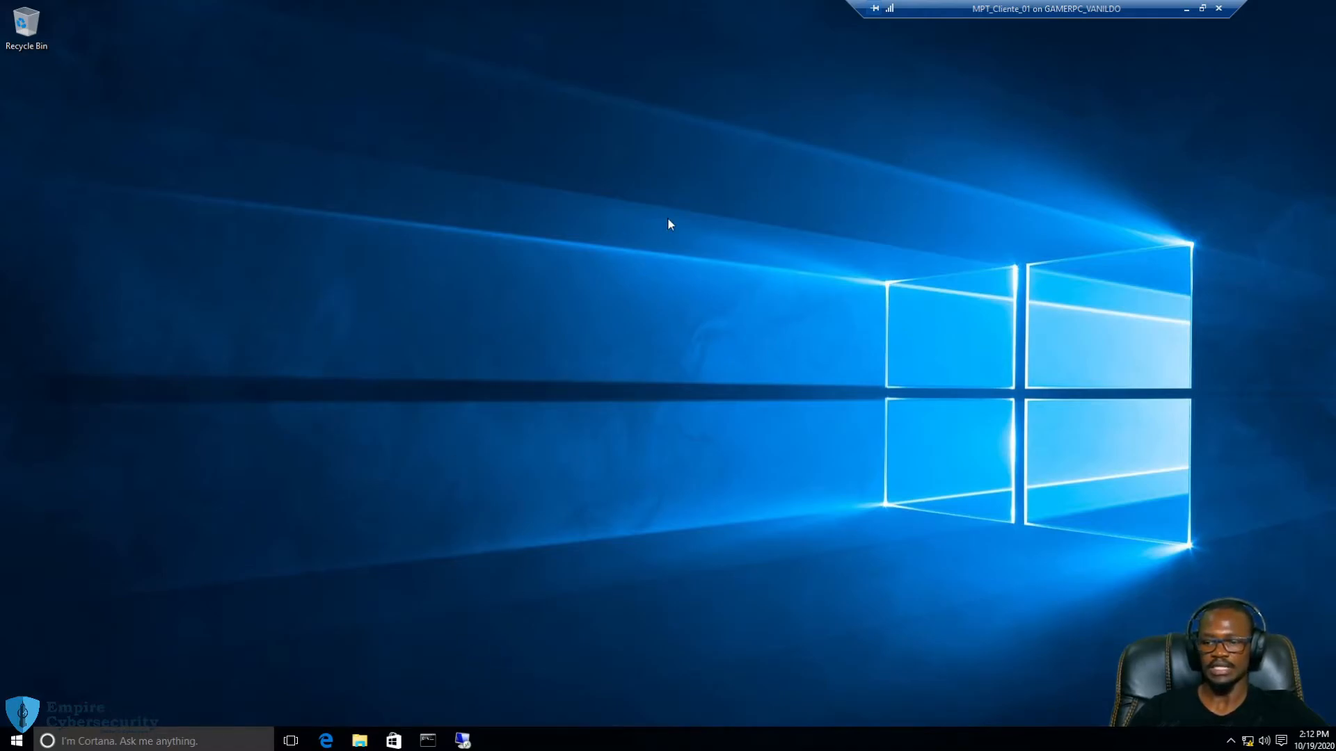
{"action": "left_click", "coordinate": [462, 741]}
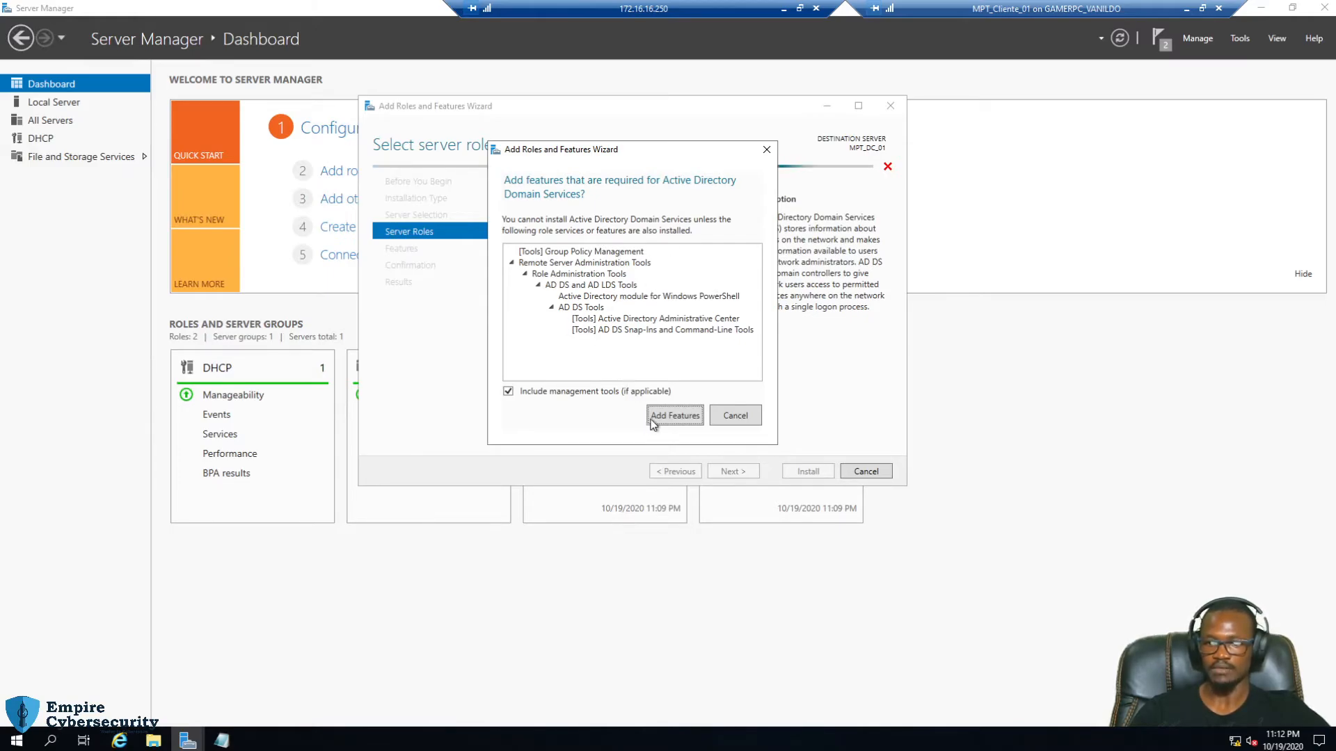
Accept the required AD DS management features and scroll through the Features list
{"action": "left_click", "coordinate": [686, 416]}
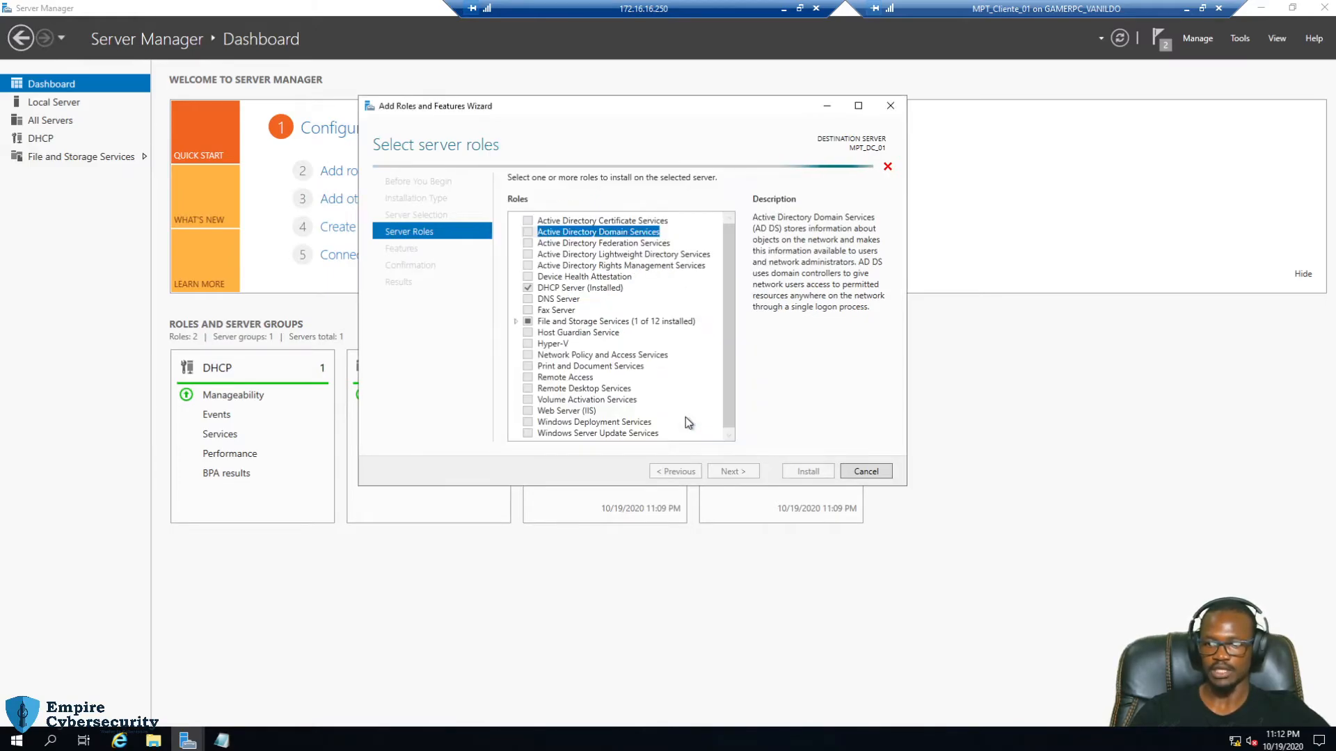
{"action": "left_click", "coordinate": [731, 471]}
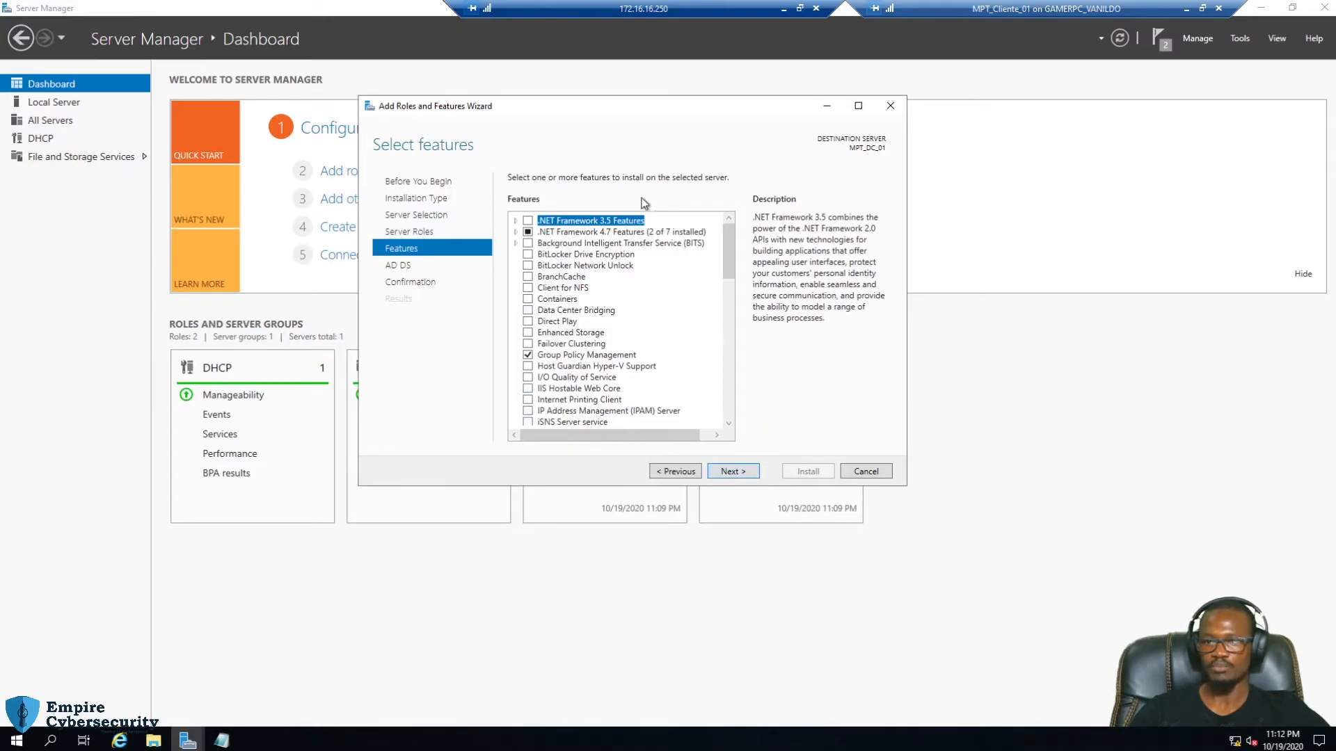
{"action": "mouse_move", "coordinate": [732, 237]}
{"action": "left_mouse_down"}
{"action": "mouse_move", "coordinate": [729, 277]}
{"action": "mouse_move", "coordinate": [736, 248]}
{"action": "left_mouse_up"}
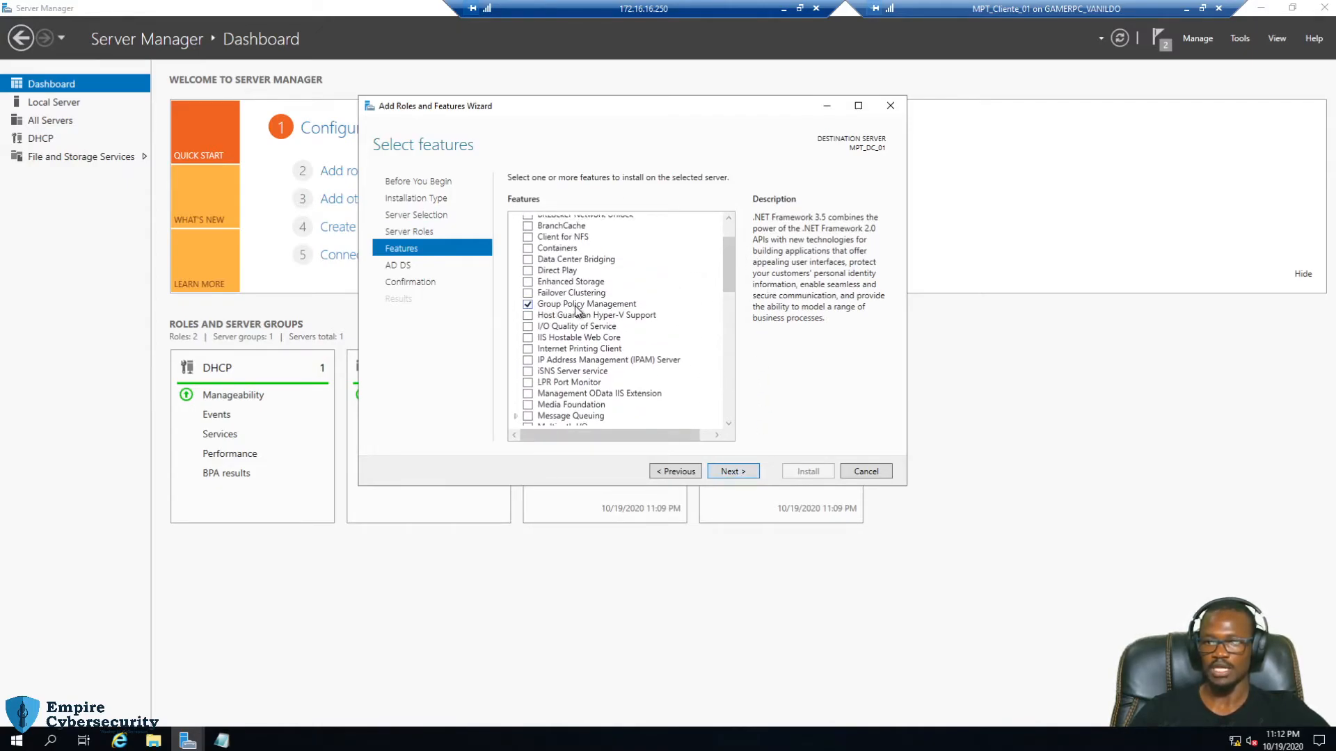
{"action": "left_click_drag", "start_coordinate": [729, 257], "coordinate": [712, 445]}
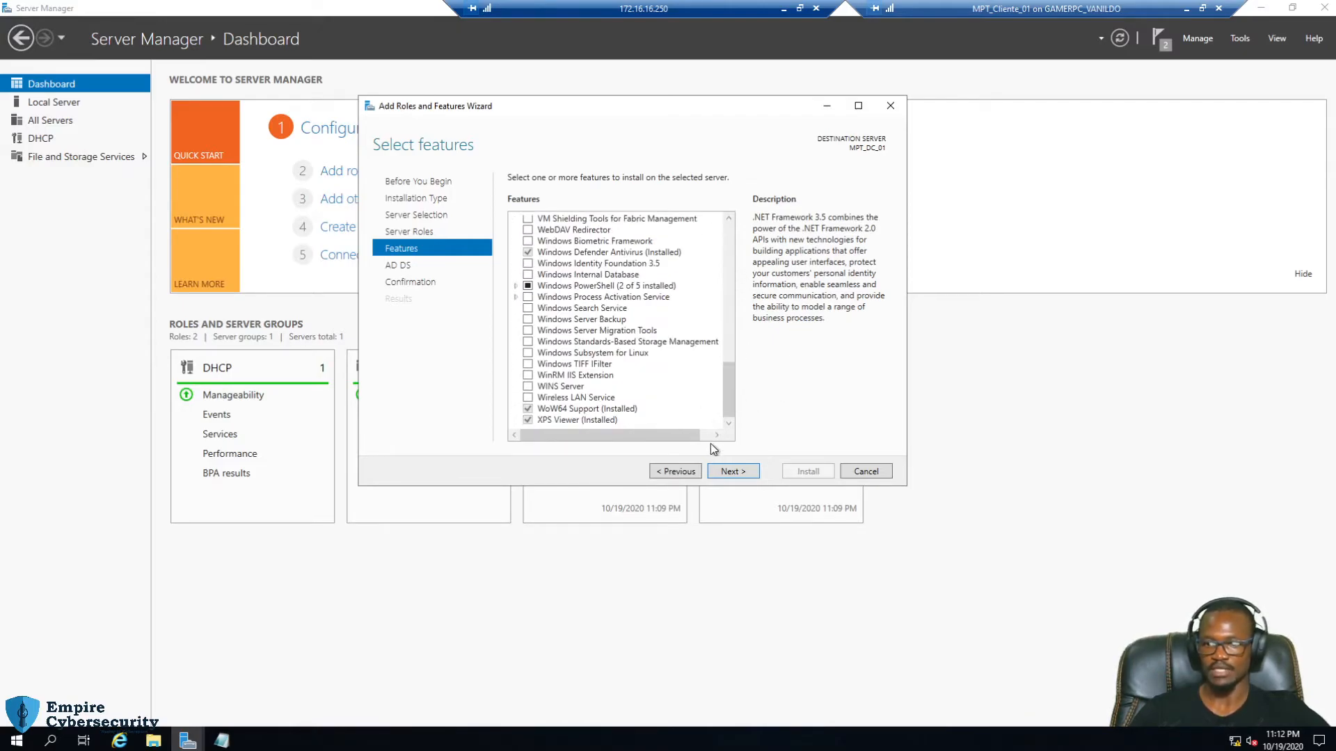
Continue past the AD DS page and install the selected roles and features
{"action": "left_click", "coordinate": [730, 471]}
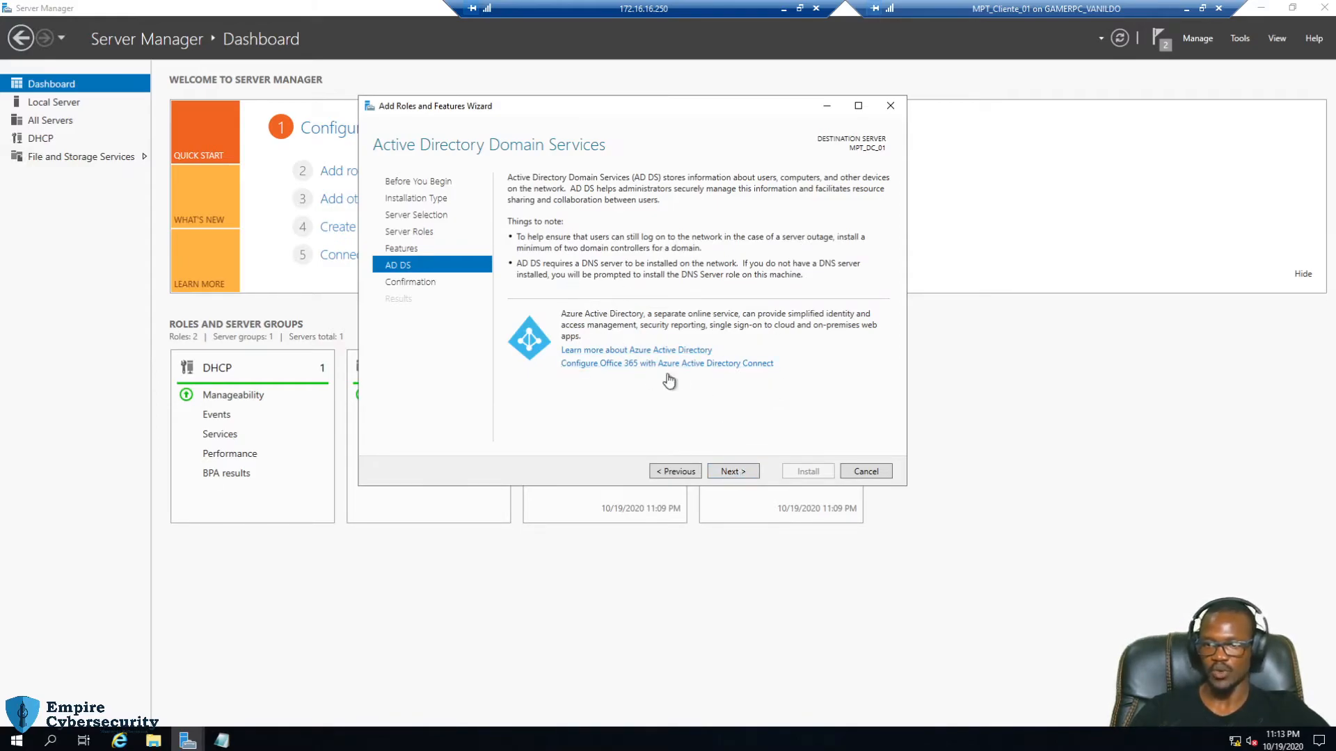
{"action": "left_click", "coordinate": [742, 473]}
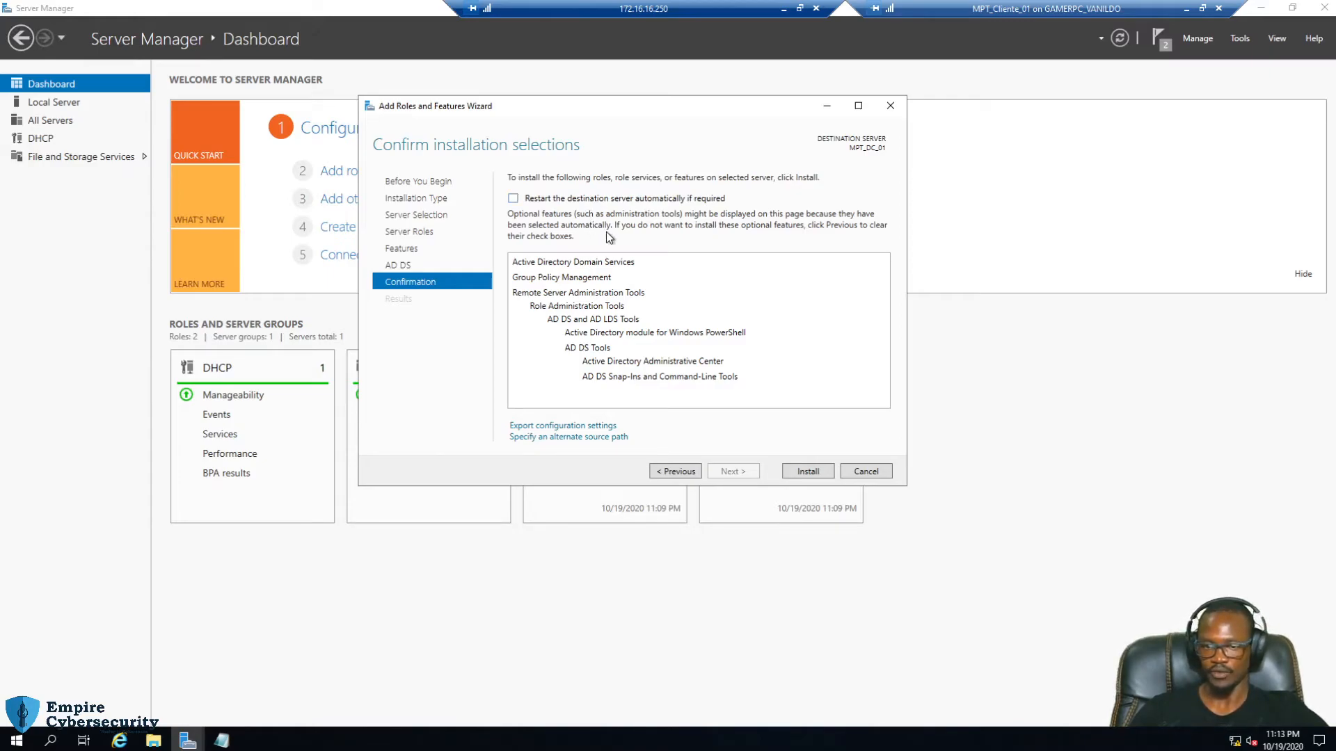
{"action": "left_click", "coordinate": [811, 471]}
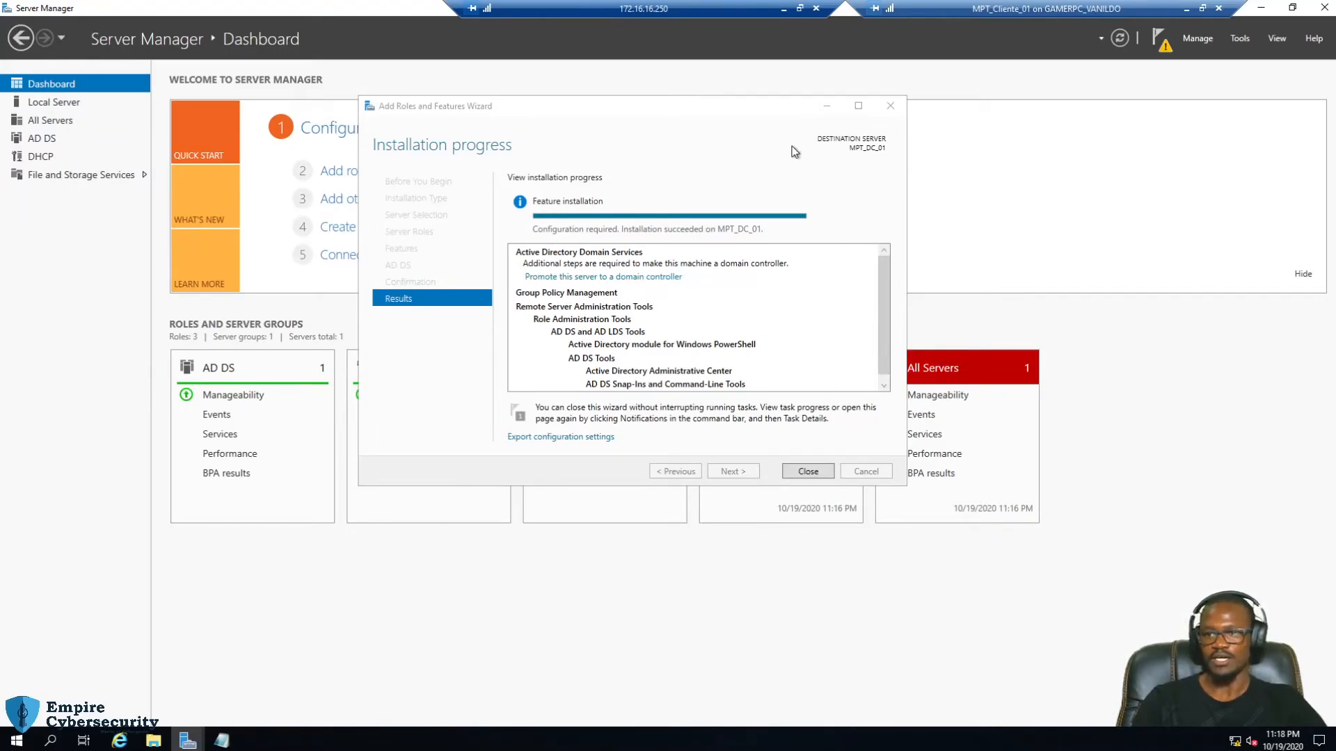
Close the finished installation wizard and launch 'Promote this server to a domain controller' from notifications
{"action": "left_click", "coordinate": [715, 117]}
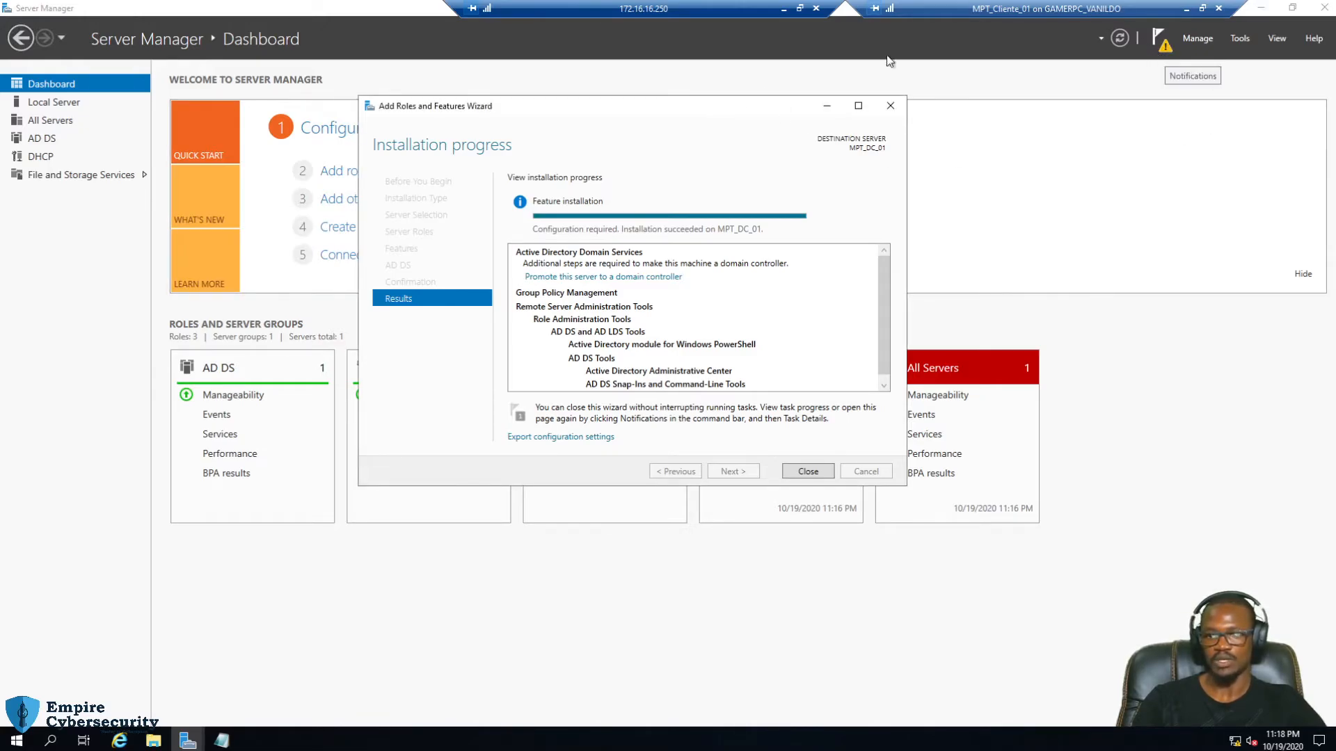
{"action": "scroll", "coordinate": [882, 329], "scroll_direction": "down", "scroll_amount": 1}
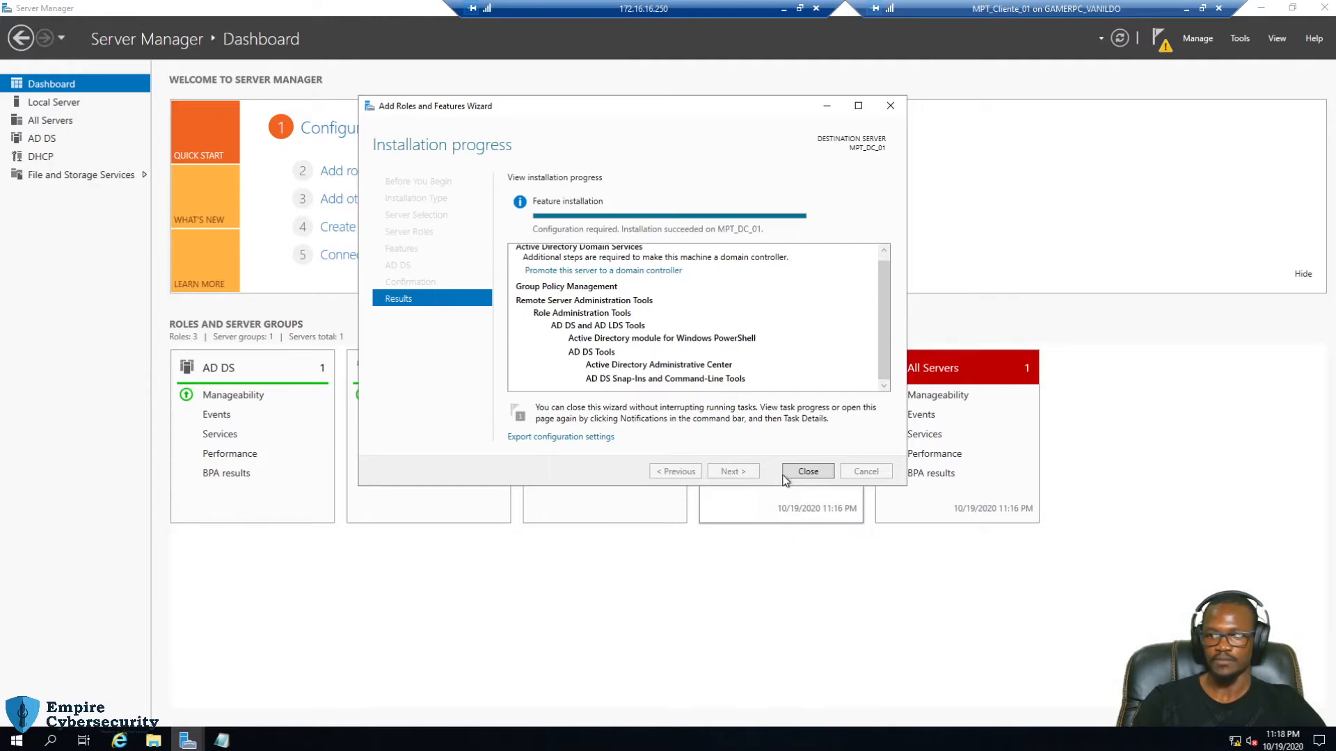
{"action": "left_click", "coordinate": [807, 472]}
{"action": "left_click", "coordinate": [1160, 42]}
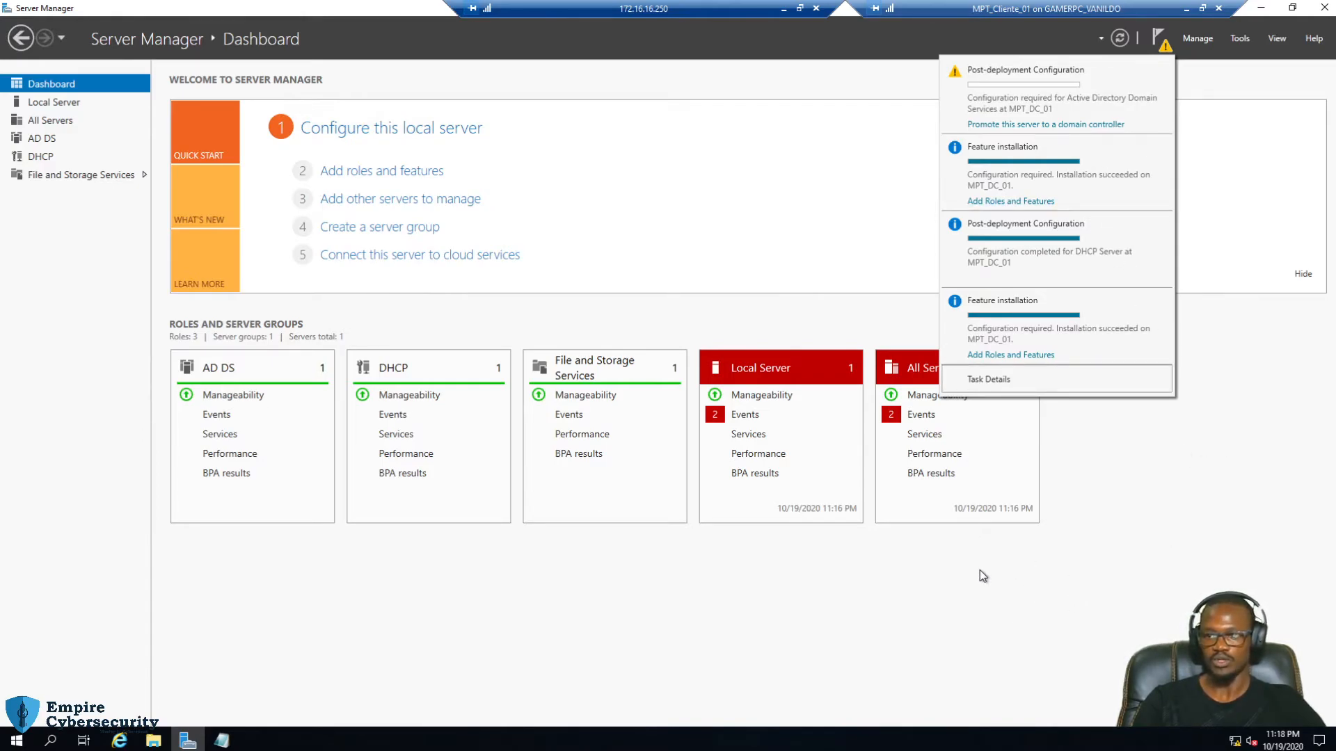
{"action": "left_click", "coordinate": [1033, 125]}
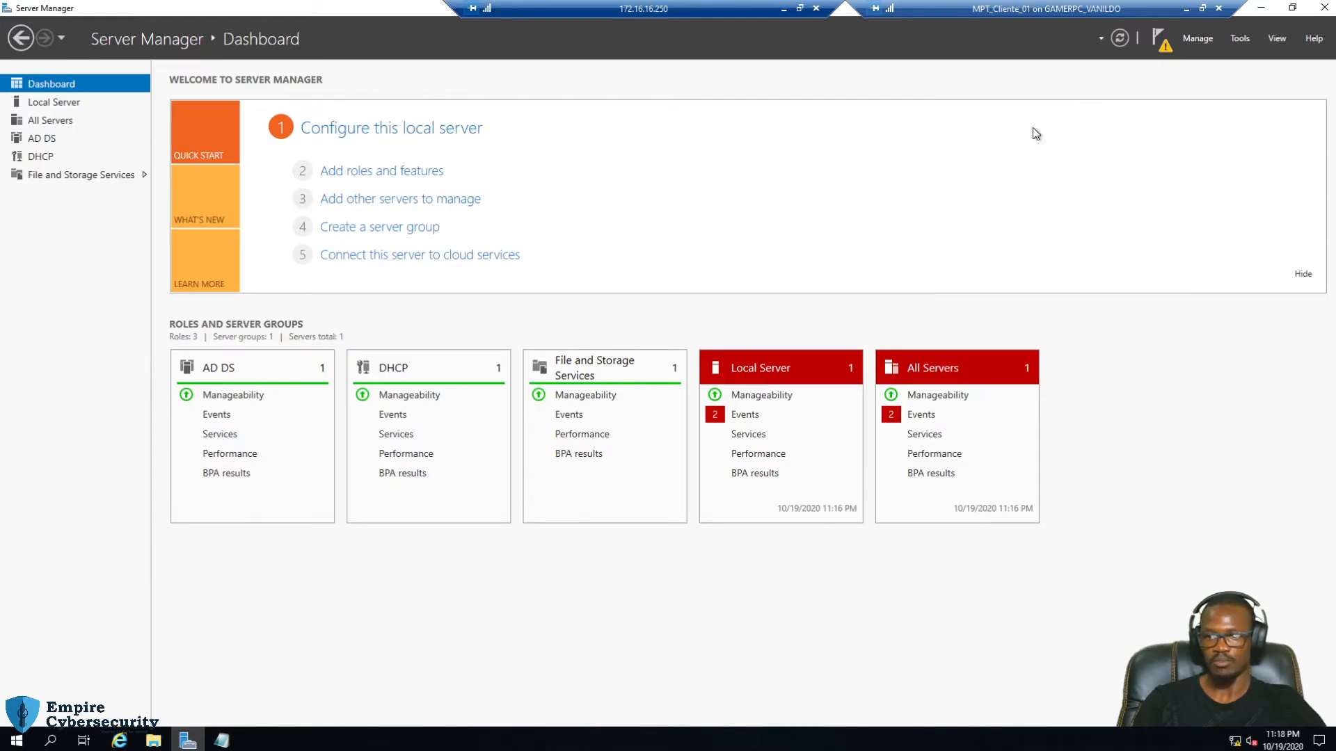
{"action": "left_click_drag", "start_coordinate": [414, 139], "coordinate": [610, 122]}
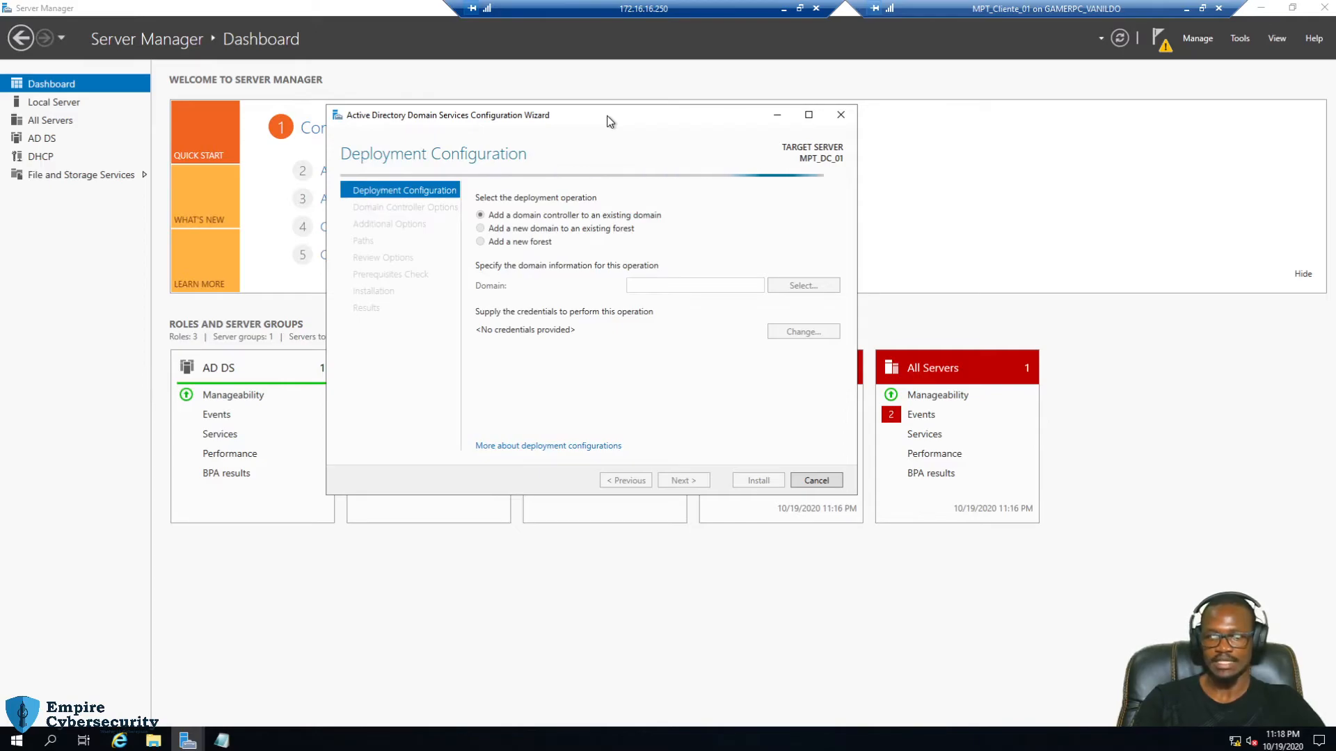
Add a line reading empire.local below the DC2 address in the IPS notes
{"action": "left_click", "coordinate": [221, 740]}
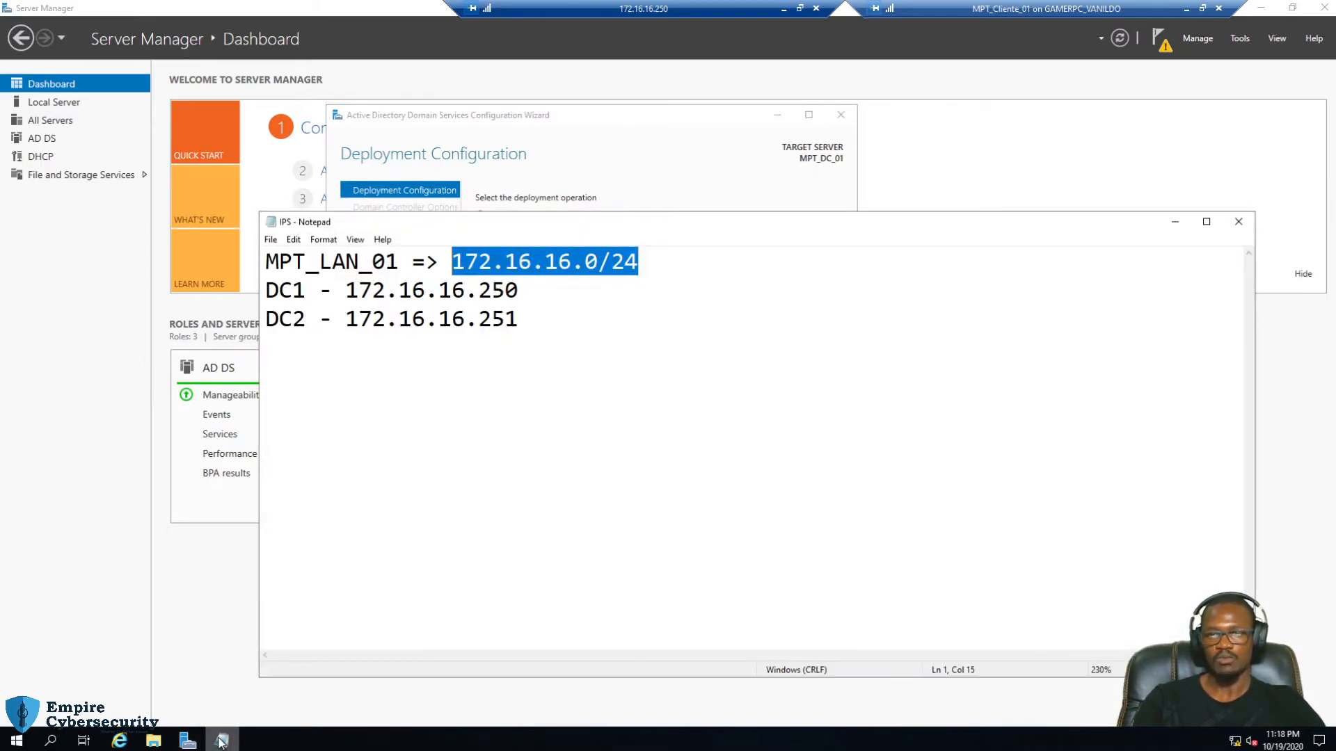
{"action": "left_click", "coordinate": [542, 324]}
{"action": "key", "text": "Return"}
{"action": "key", "text": "Return"}
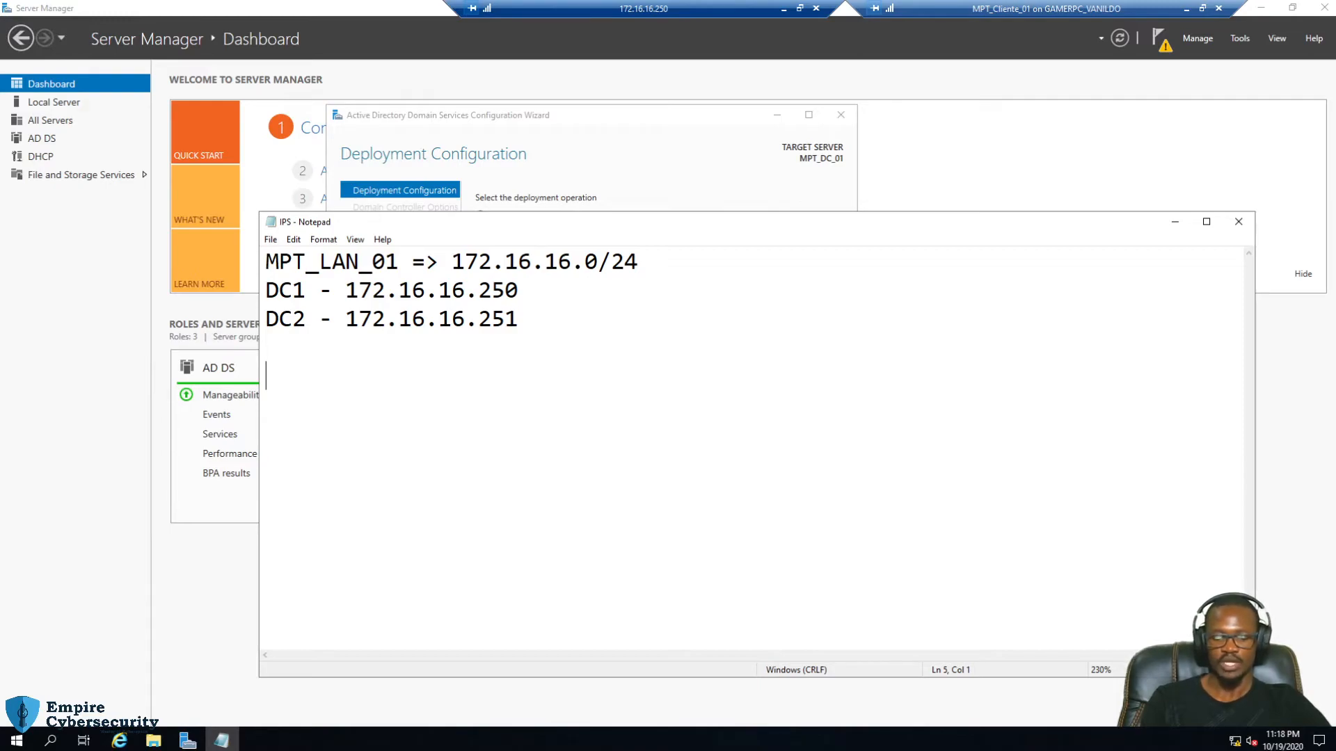
{"action": "type", "text": "empire"}
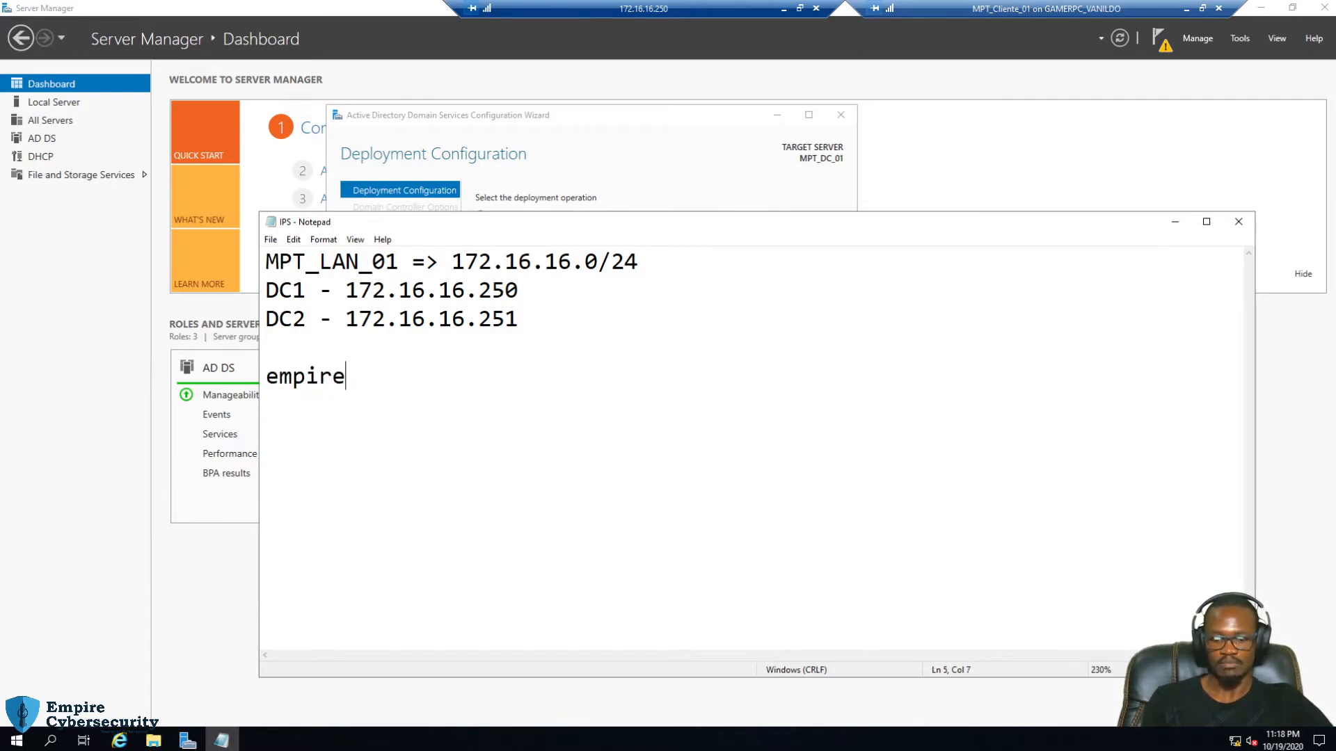
{"action": "type", "text": ".local"}
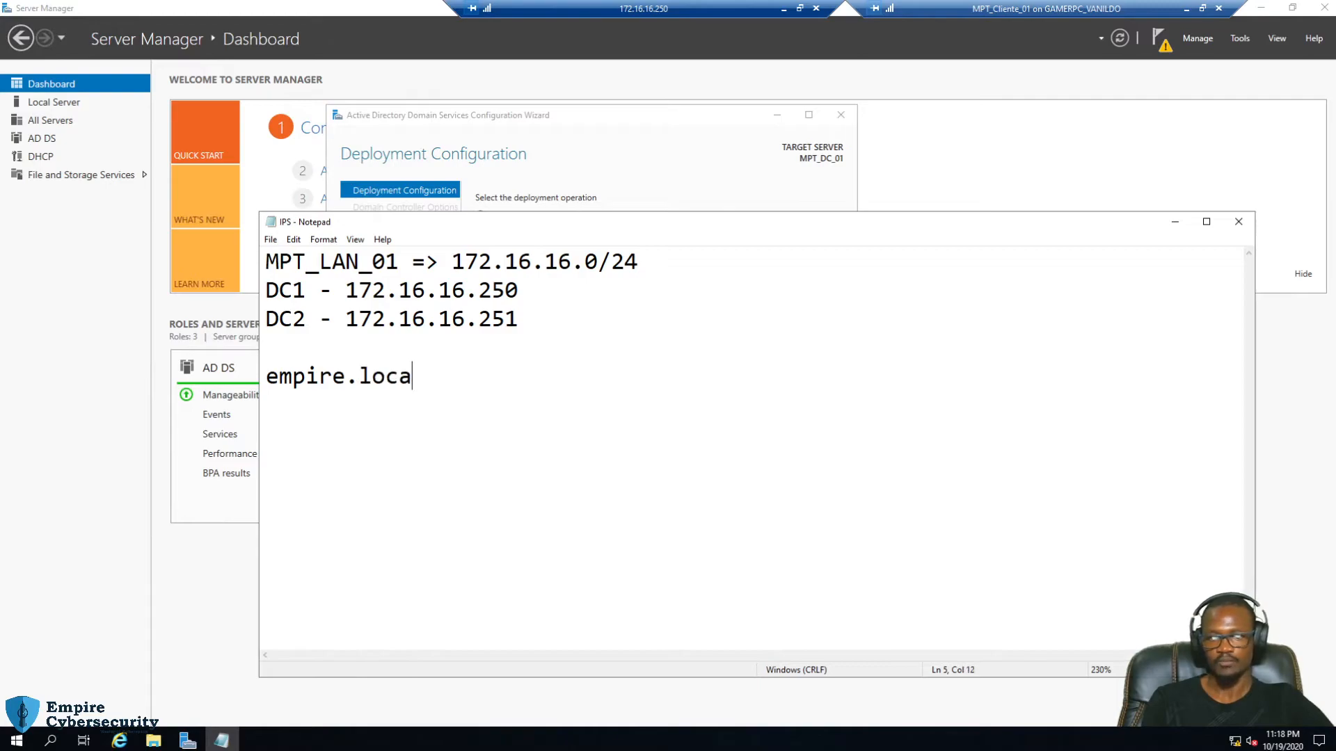
{"action": "key", "text": "BackSpace"}
{"action": "key", "text": "BackSpace"}
{"action": "key", "text": "BackSpace"}
{"action": "key", "text": "BackSpace"}
{"action": "key", "text": "BackSpace"}
{"action": "type", "text": "co."}
{"action": "type", "text": "m"}
{"action": "key", "text": "BackSpace"}
{"action": "key", "text": "BackSpace"}
{"action": "key", "text": "BackSpace"}
{"action": "key", "text": "BackSpace"}
{"action": "key", "text": "BackSpace"}
{"action": "type", "text": ".local"}
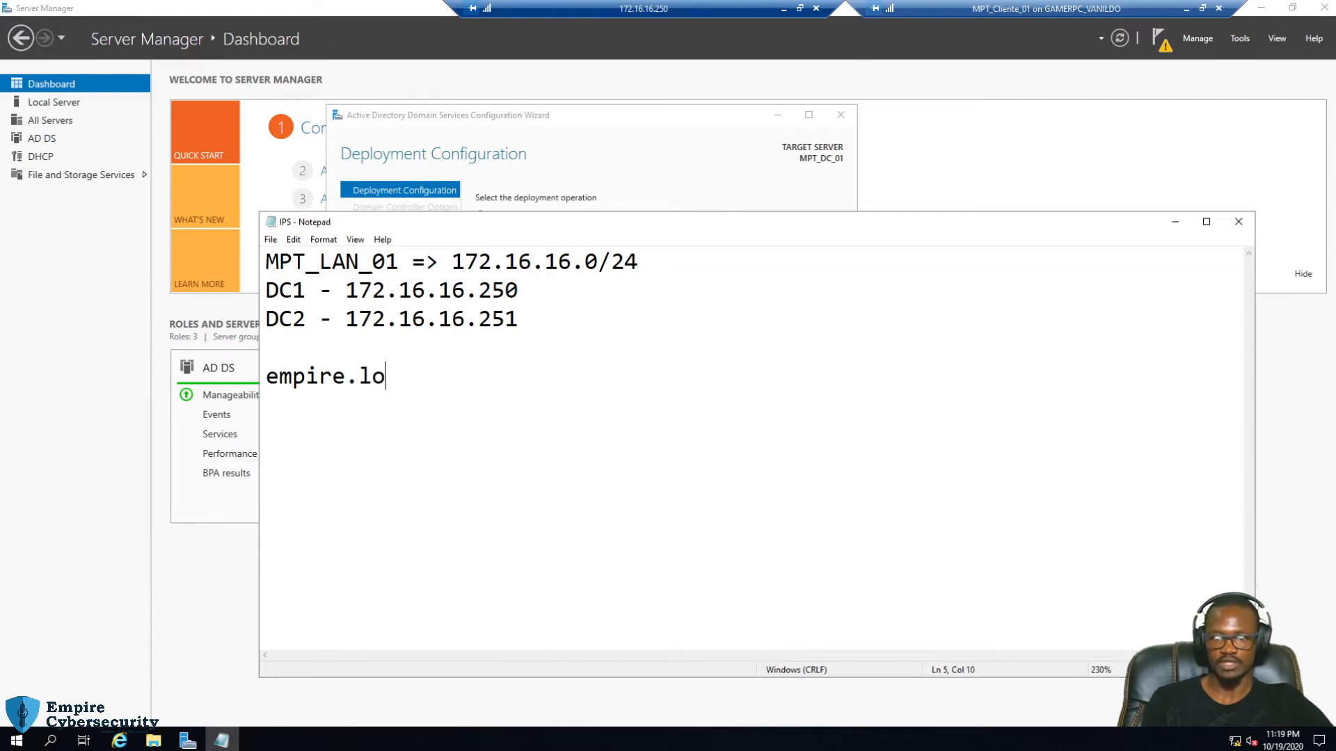
Highlight the empire.local line, then minimize the IPS notes back to the wizard
{"action": "left_click_drag", "start_coordinate": [426, 376], "coordinate": [249, 362]}
{"action": "left_click_drag", "start_coordinate": [429, 376], "coordinate": [263, 379]}
{"action": "left_click", "coordinate": [513, 394]}
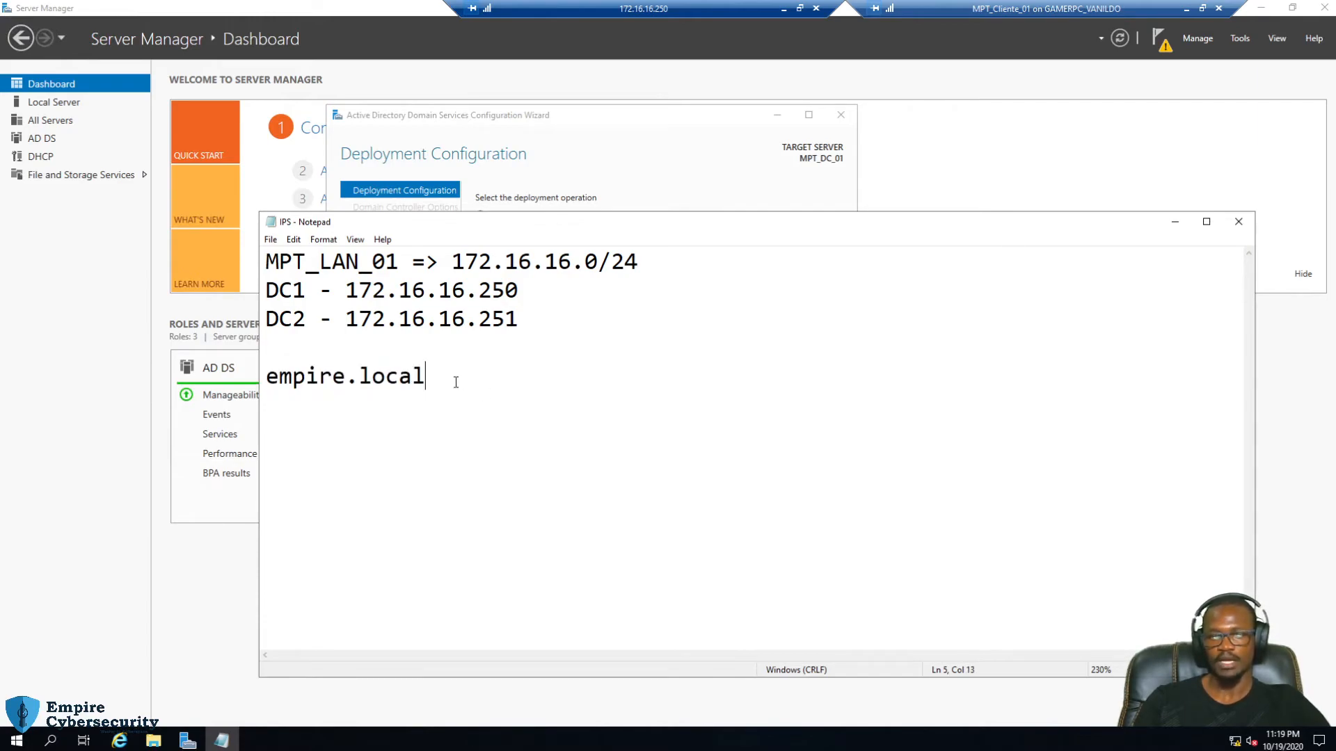
{"action": "left_click_drag", "start_coordinate": [643, 228], "coordinate": [618, 291]}
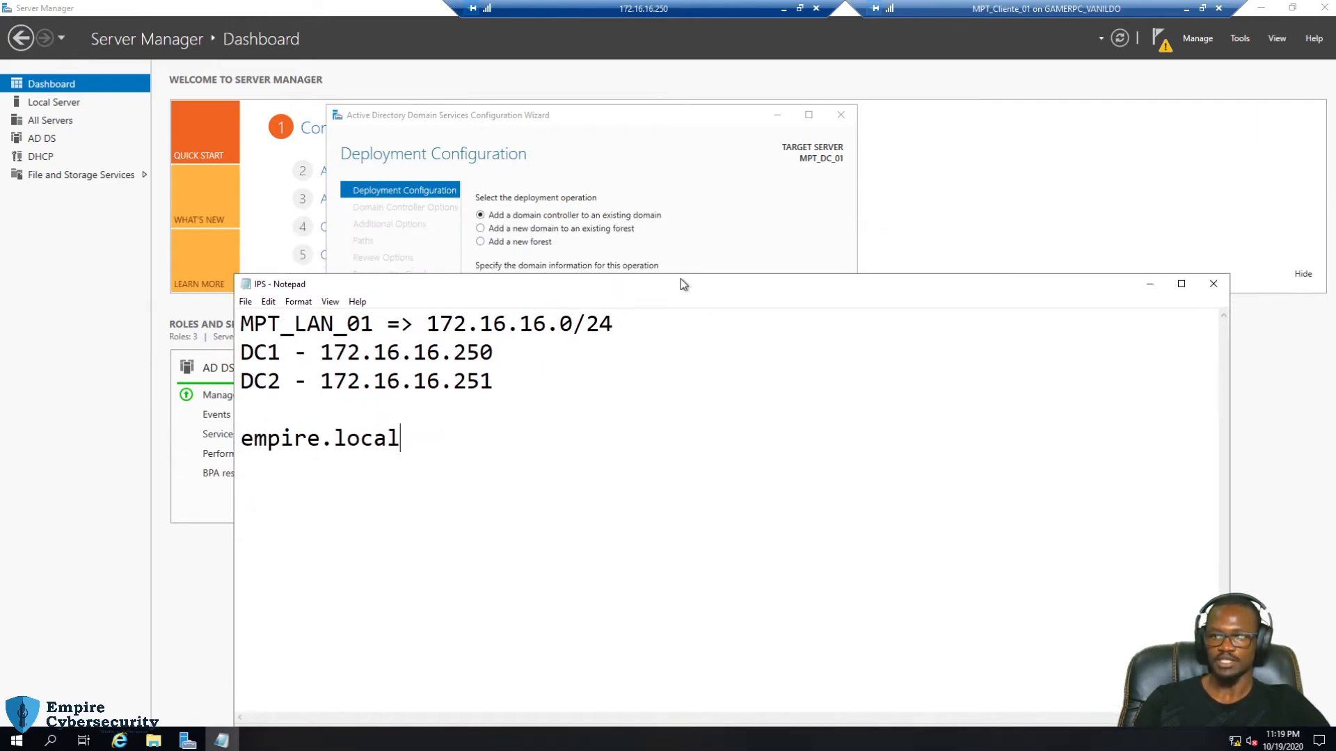
{"action": "left_click_drag", "start_coordinate": [699, 273], "coordinate": [729, 261]}
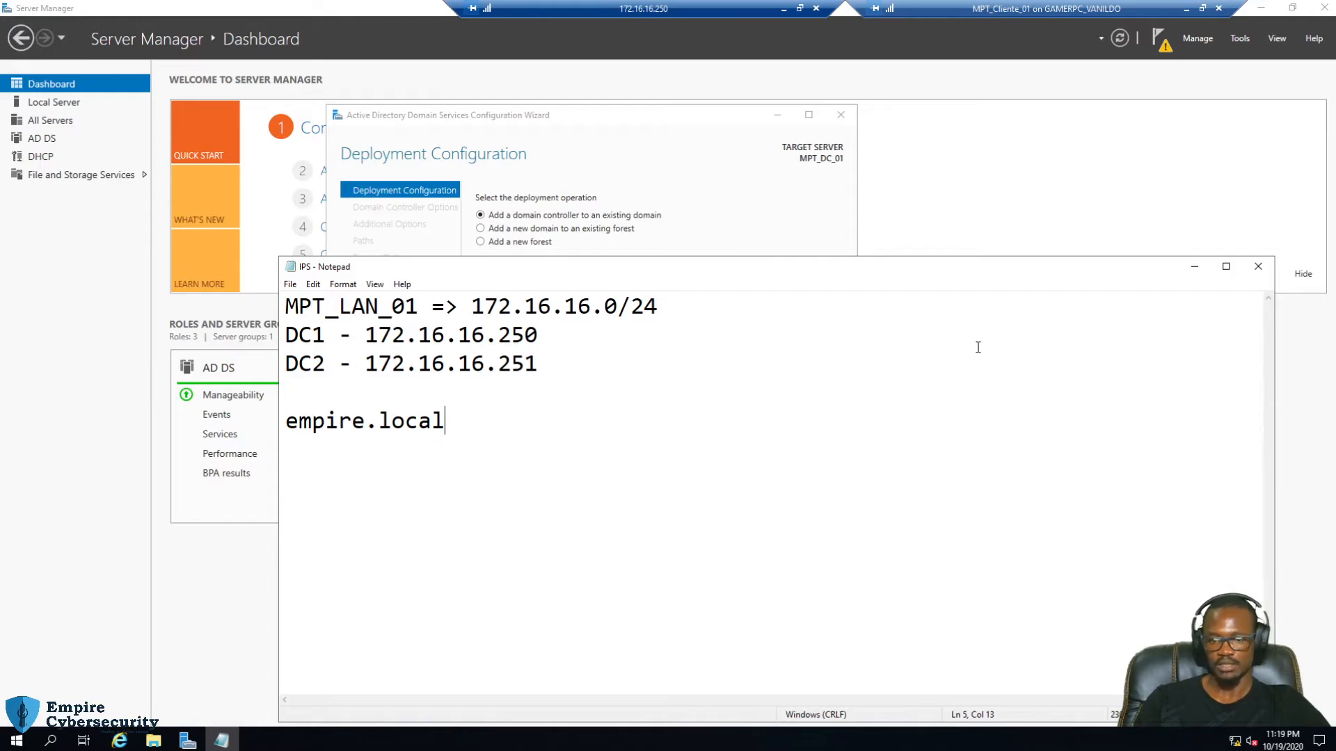
{"action": "left_click_drag", "start_coordinate": [461, 431], "coordinate": [285, 430]}
{"action": "left_click", "coordinate": [488, 430]}
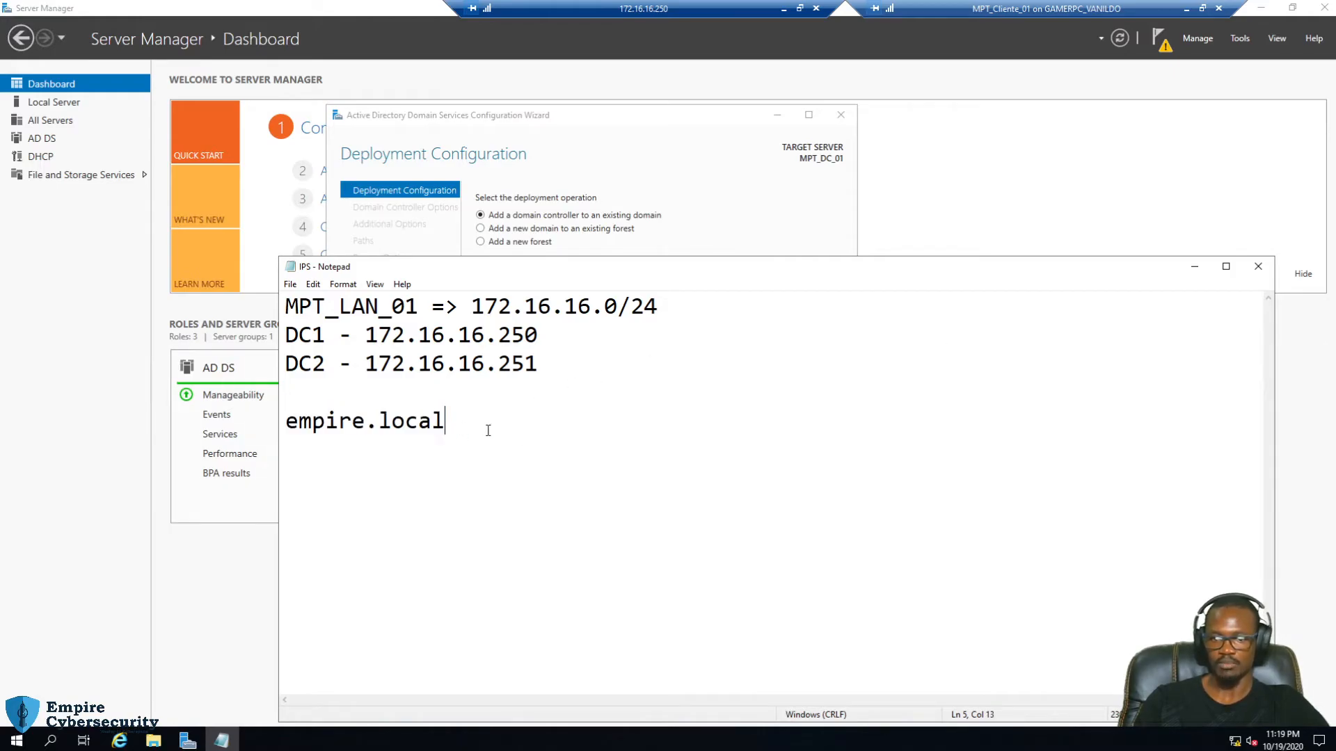
{"action": "left_click", "coordinate": [1194, 267]}
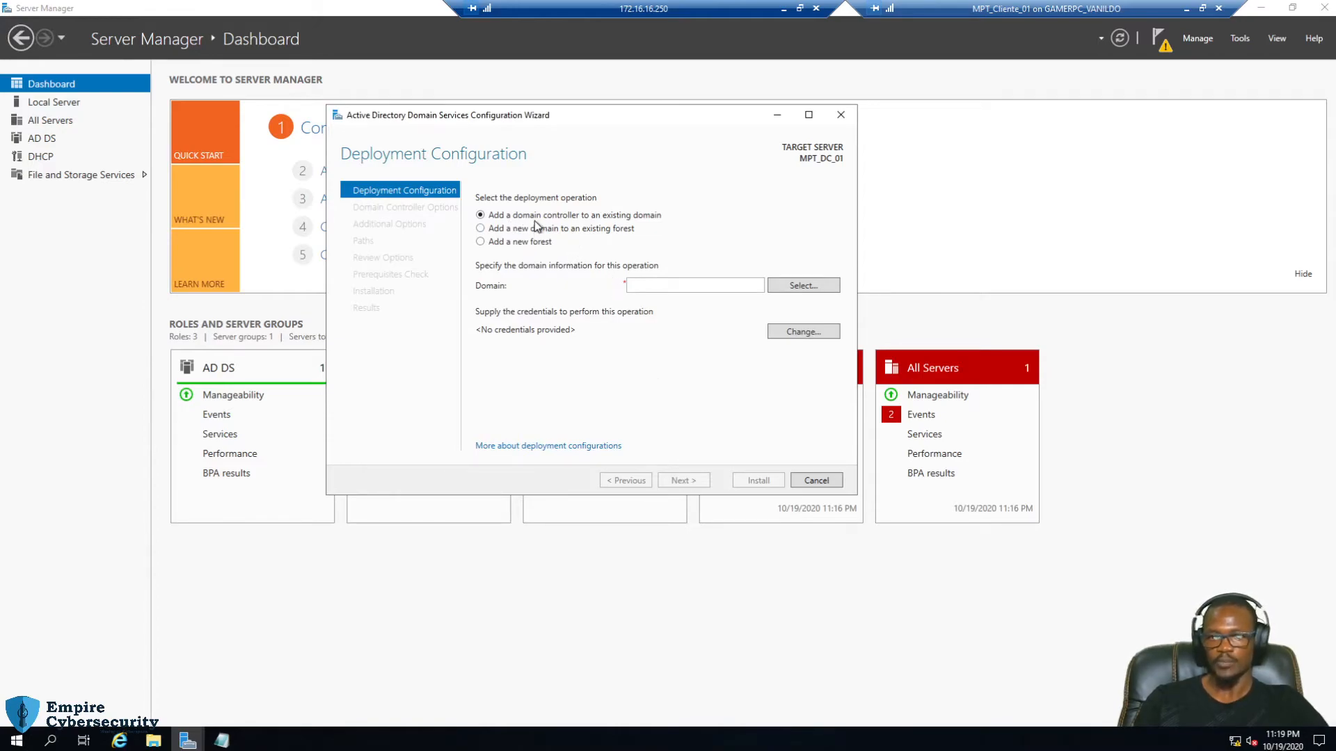
Choose 'Add a new forest' with root domain name empier.local and continue to Domain Controller Options
{"action": "mouse_move", "coordinate": [597, 116]}
{"action": "left_mouse_down"}
{"action": "mouse_move", "coordinate": [568, 110]}
{"action": "mouse_move", "coordinate": [577, 117]}
{"action": "left_mouse_up"}
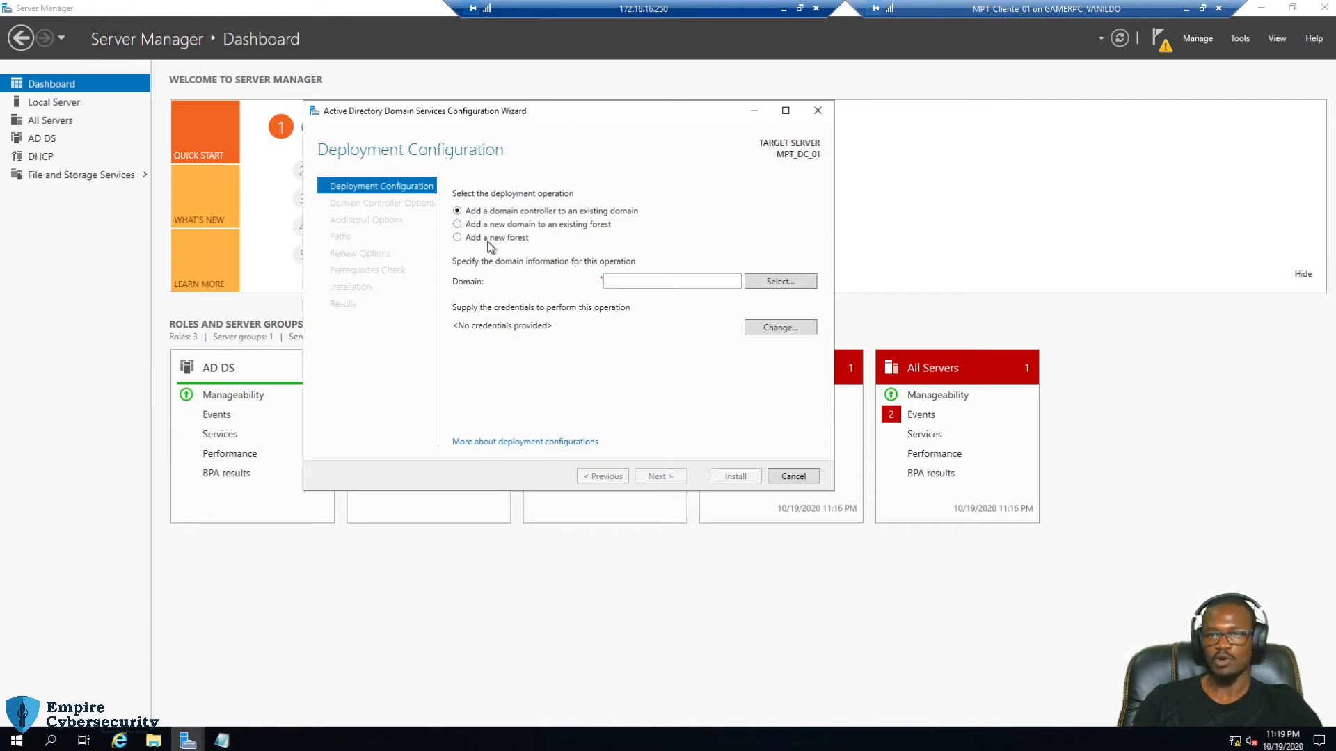
{"action": "left_click", "coordinate": [488, 243]}
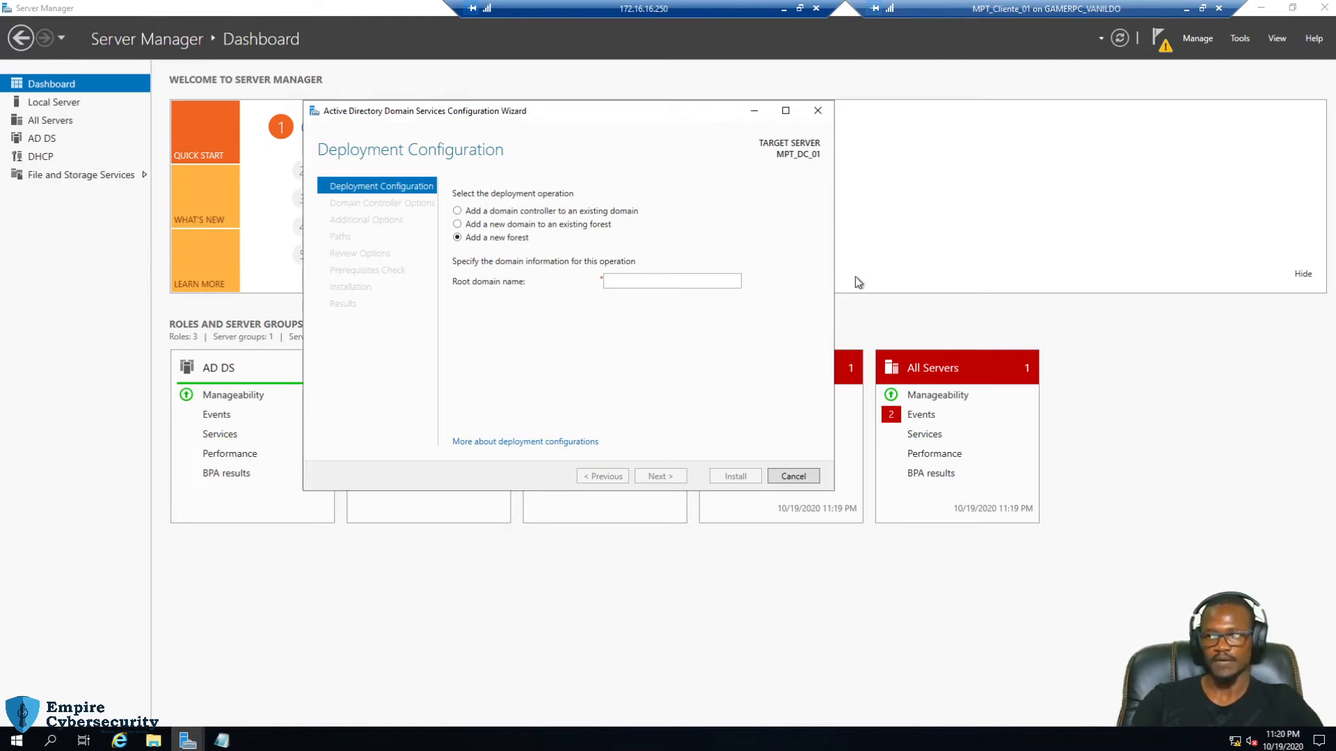
{"action": "left_click", "coordinate": [626, 279]}
{"action": "type", "text": "empi"}
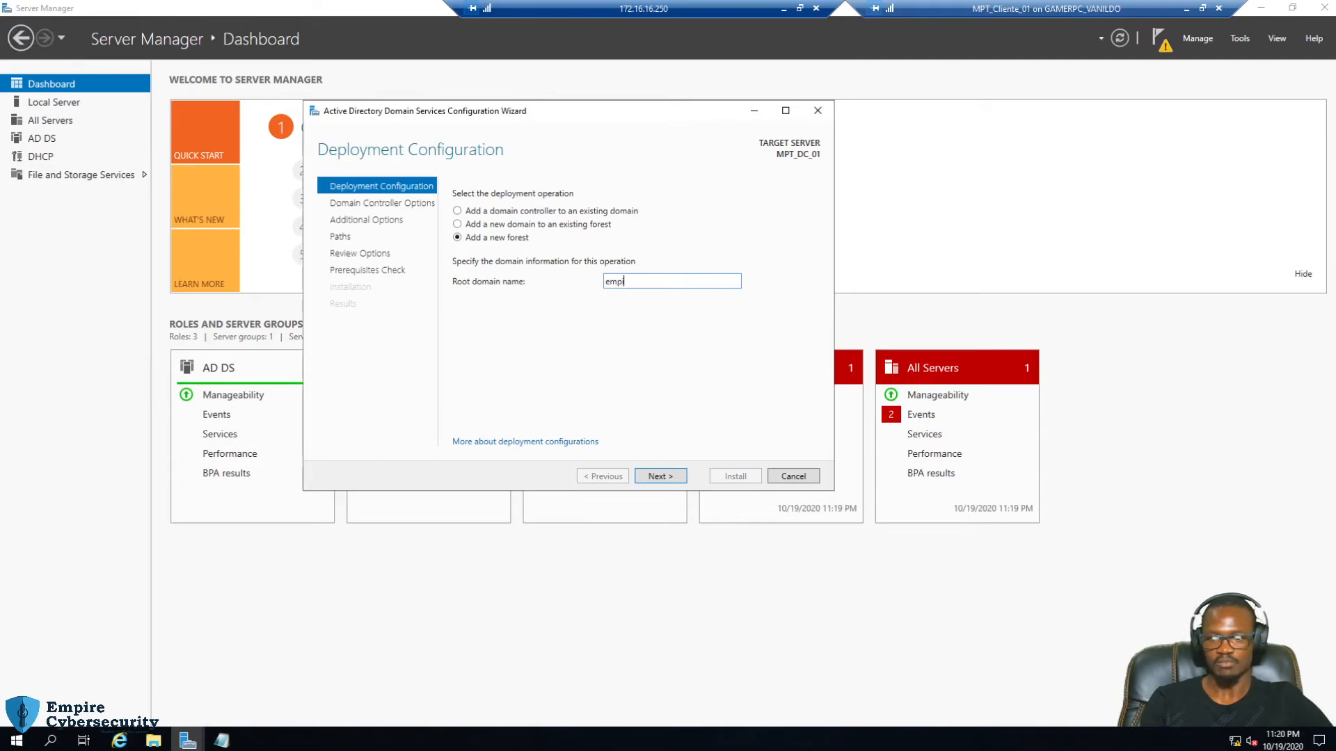
{"action": "type", "text": "er.local"}
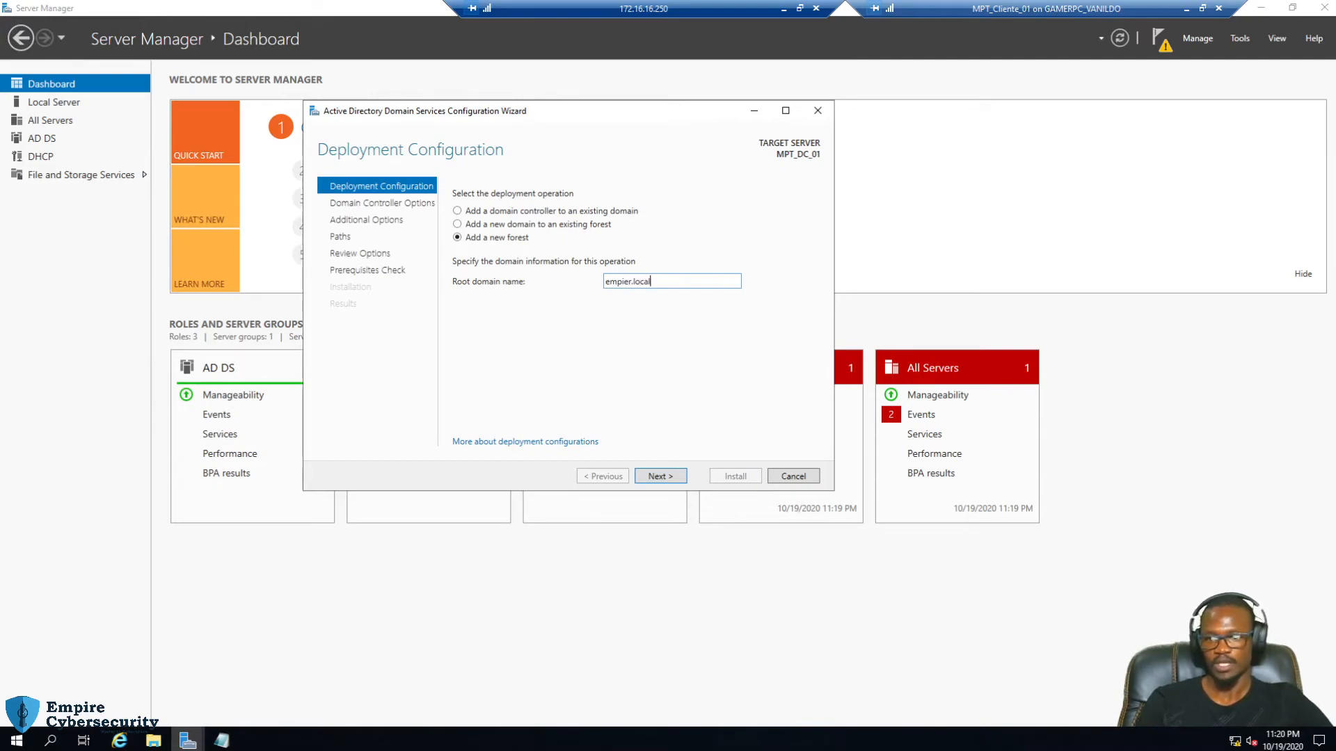
{"action": "key", "text": "ctrl+a"}
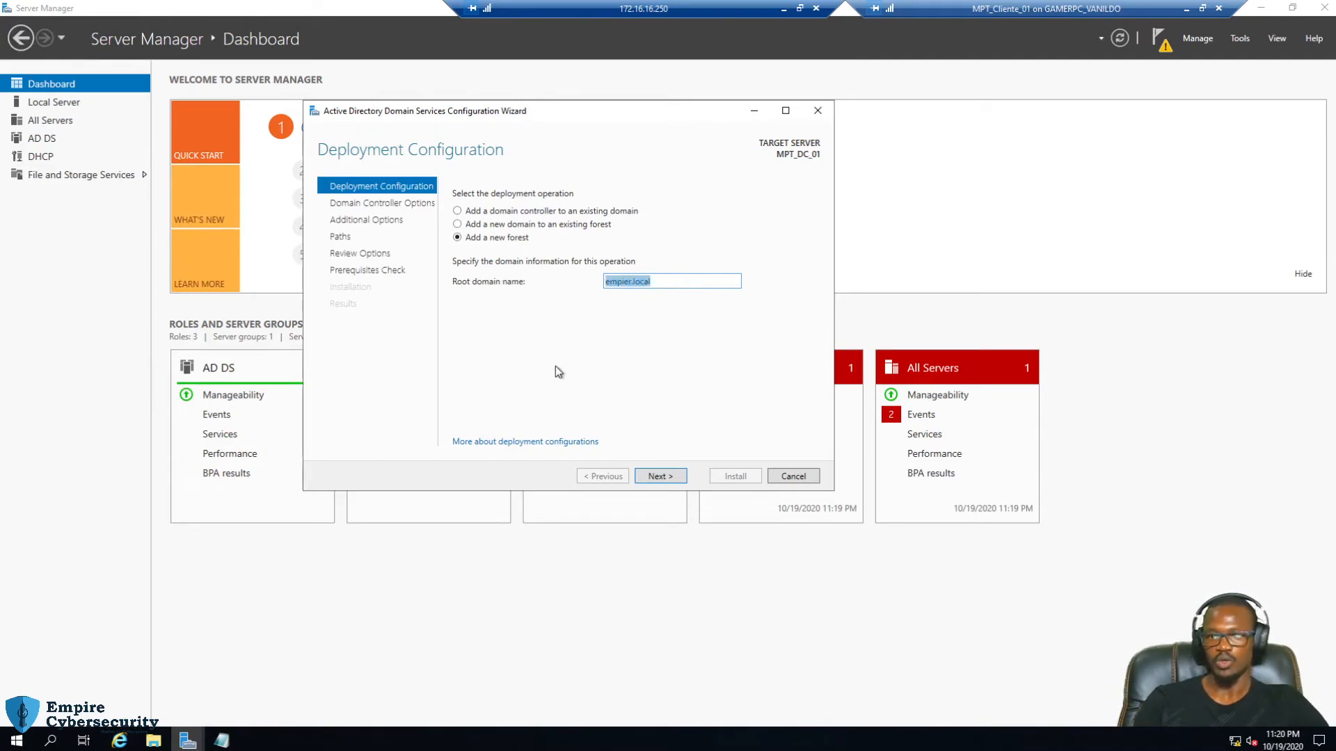
{"action": "left_click", "coordinate": [663, 280]}
{"action": "key", "text": "ctrl+a"}
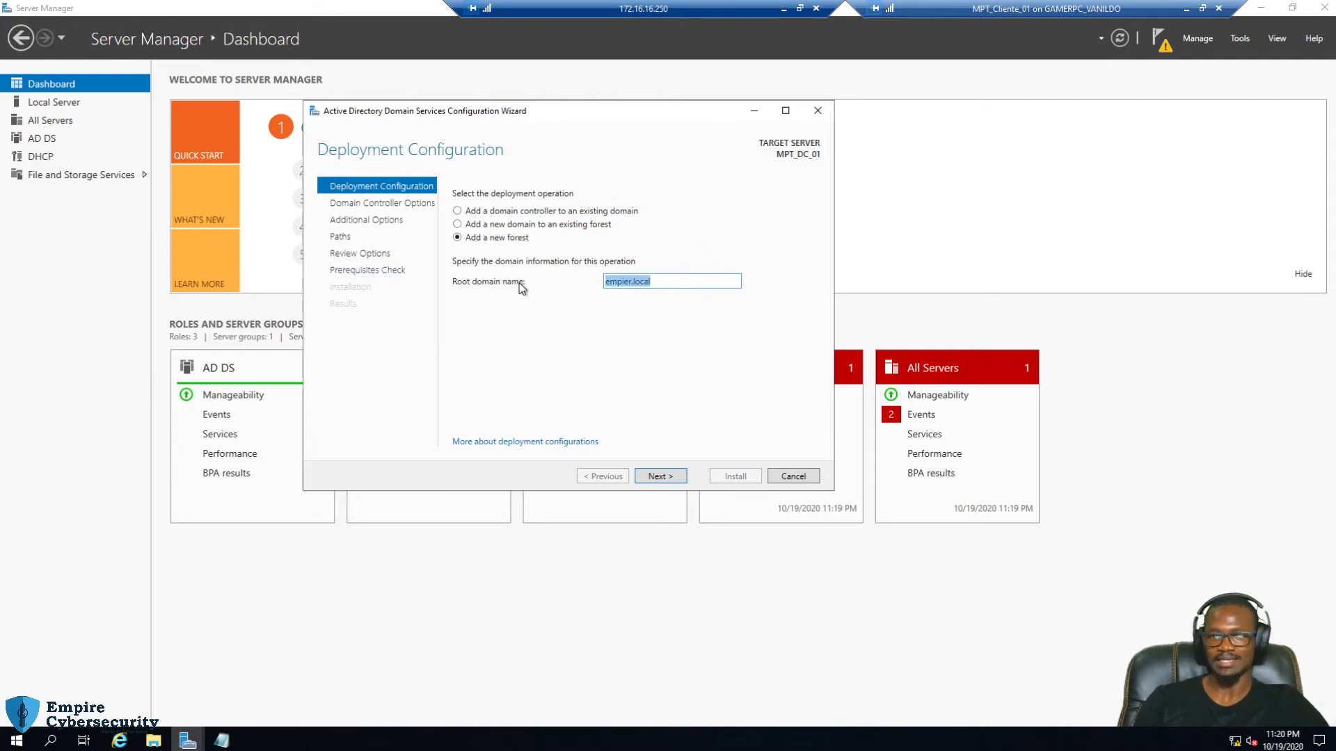
{"action": "left_click", "coordinate": [662, 283]}
{"action": "left_click", "coordinate": [663, 476]}
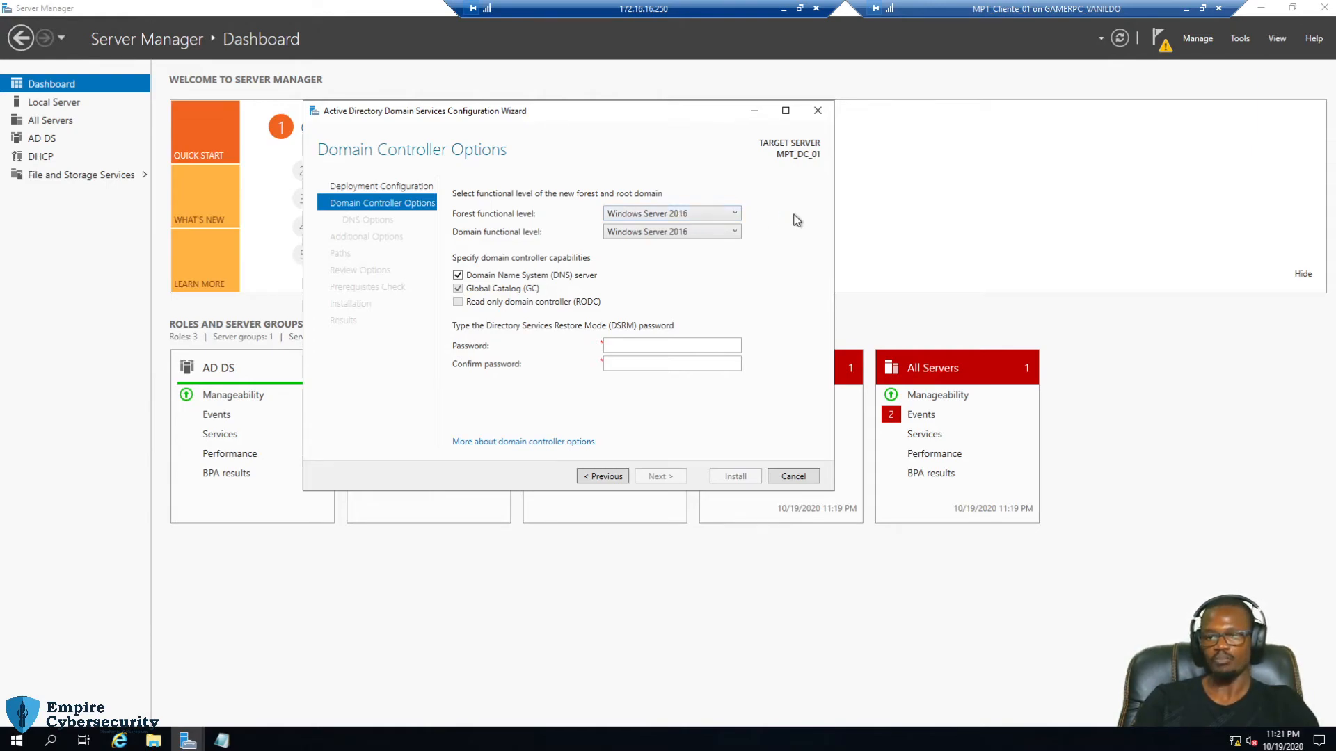
Review the Forest functional level choices, leaving it at Windows Server 2016
{"action": "left_click", "coordinate": [735, 214]}
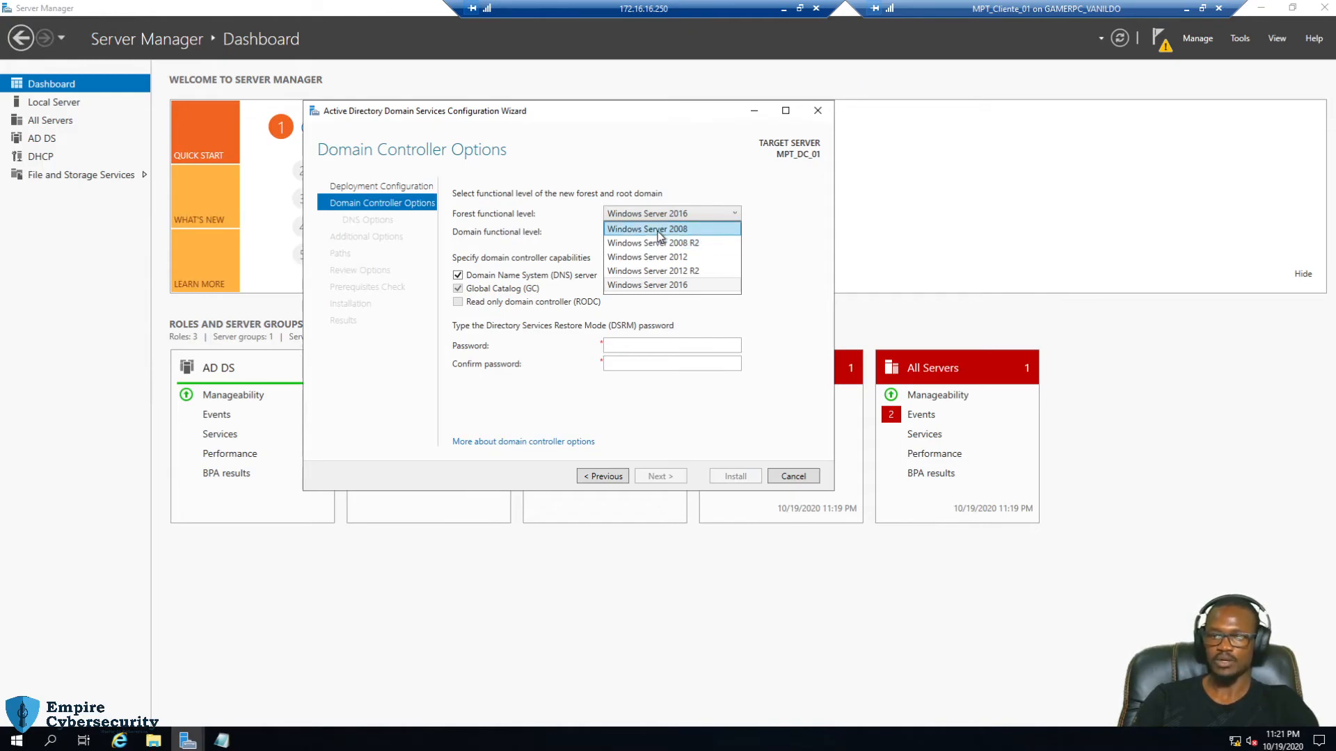
{"action": "left_click", "coordinate": [786, 221]}
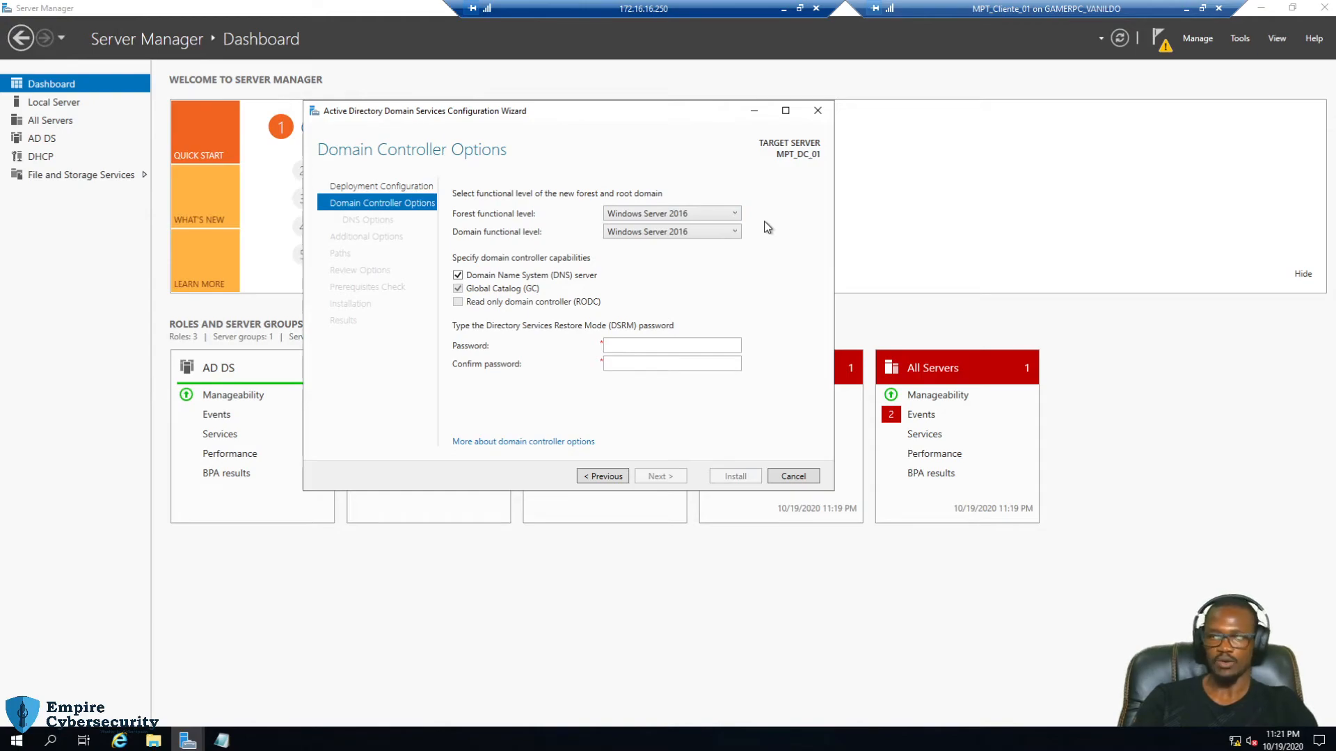
{"action": "left_click", "coordinate": [711, 217]}
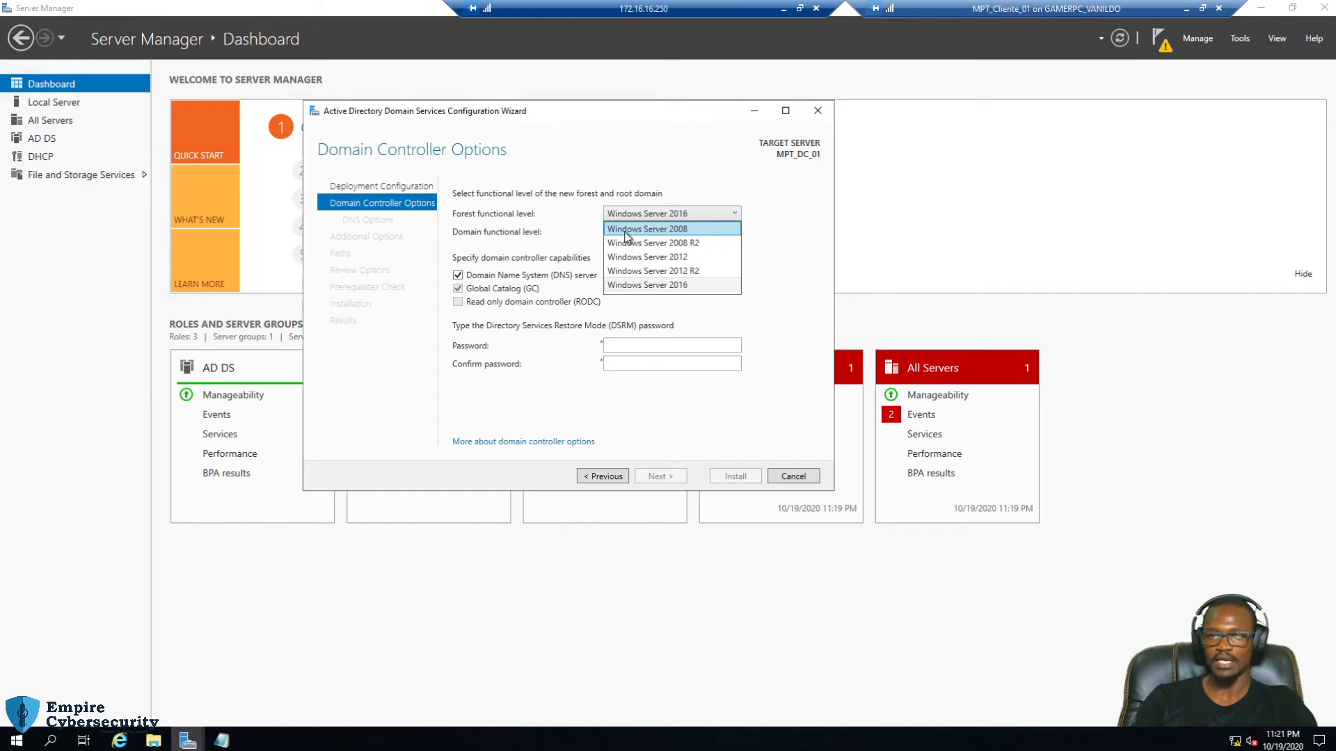
Set forest and domain functional levels to Windows Server 2008, then the forest back to Windows Server 2016
{"action": "left_click", "coordinate": [647, 231]}
{"action": "left_click", "coordinate": [647, 234]}
{"action": "left_click", "coordinate": [652, 249]}
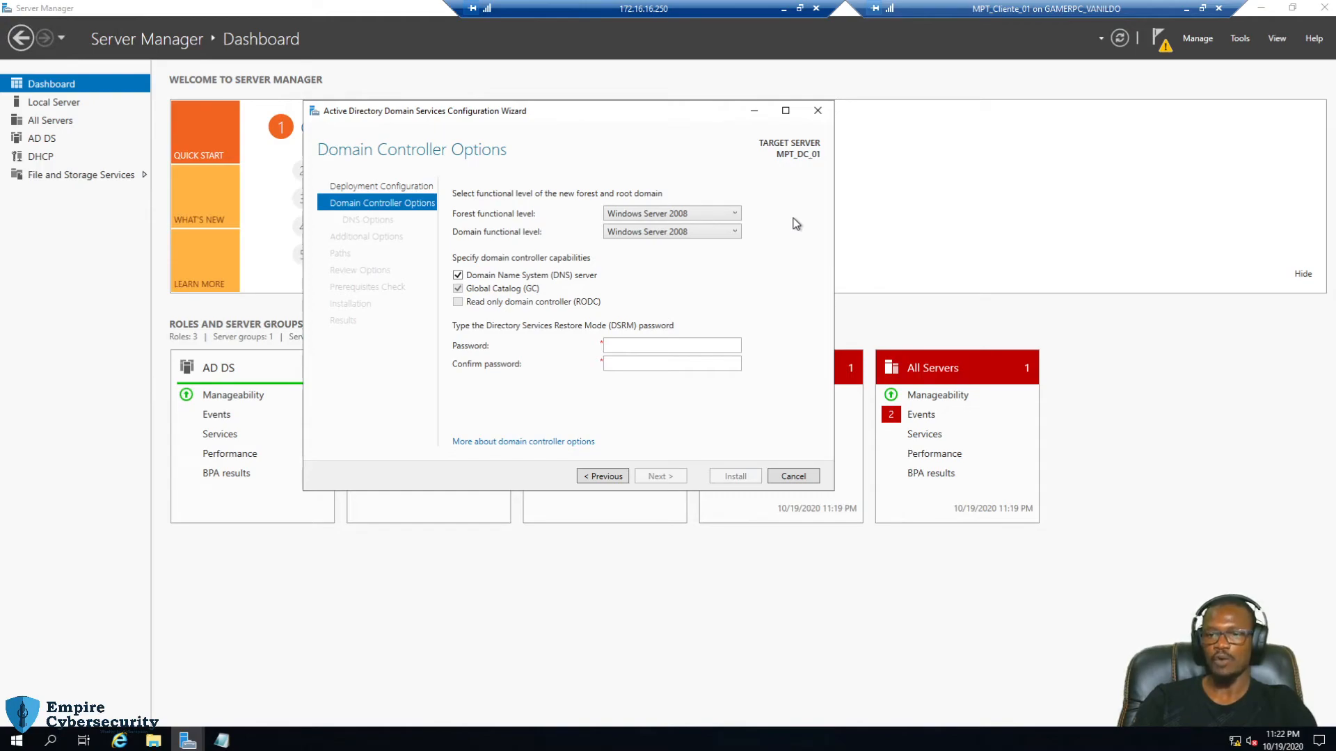
{"action": "left_click", "coordinate": [696, 345]}
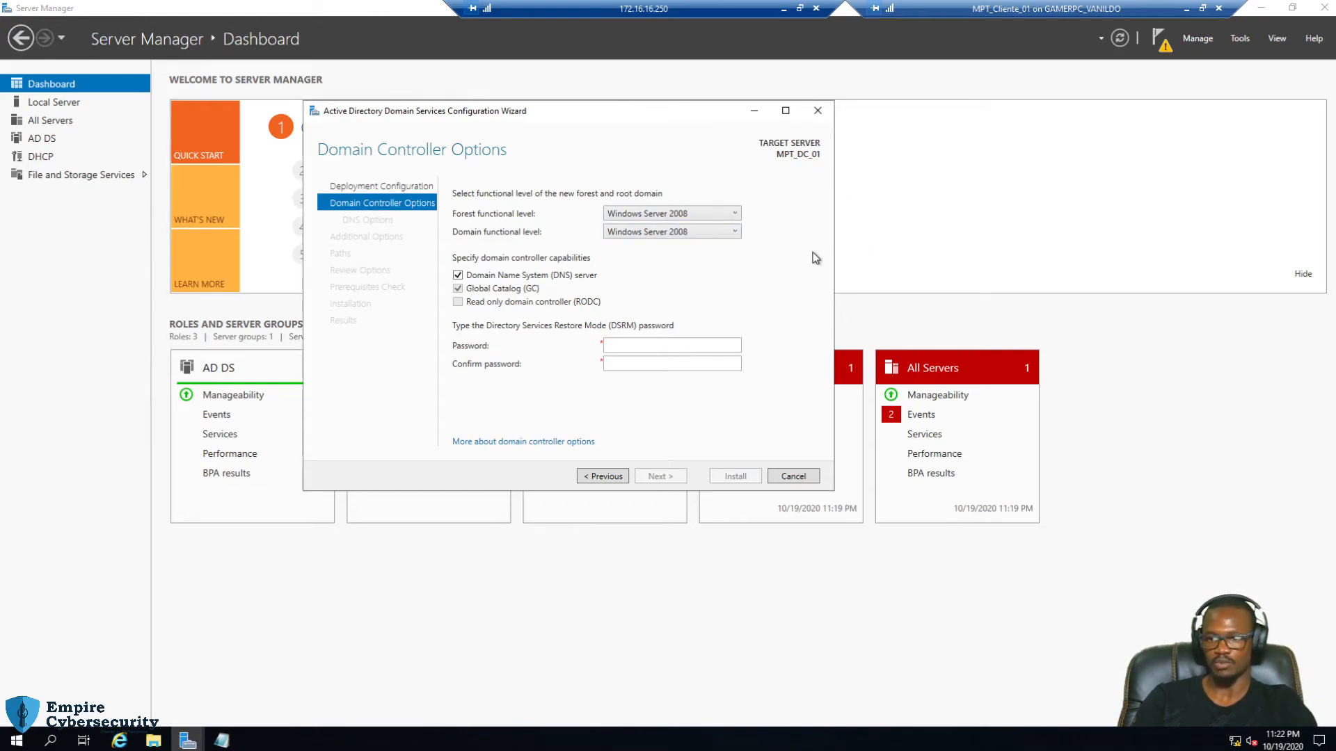
{"action": "left_click", "coordinate": [734, 213]}
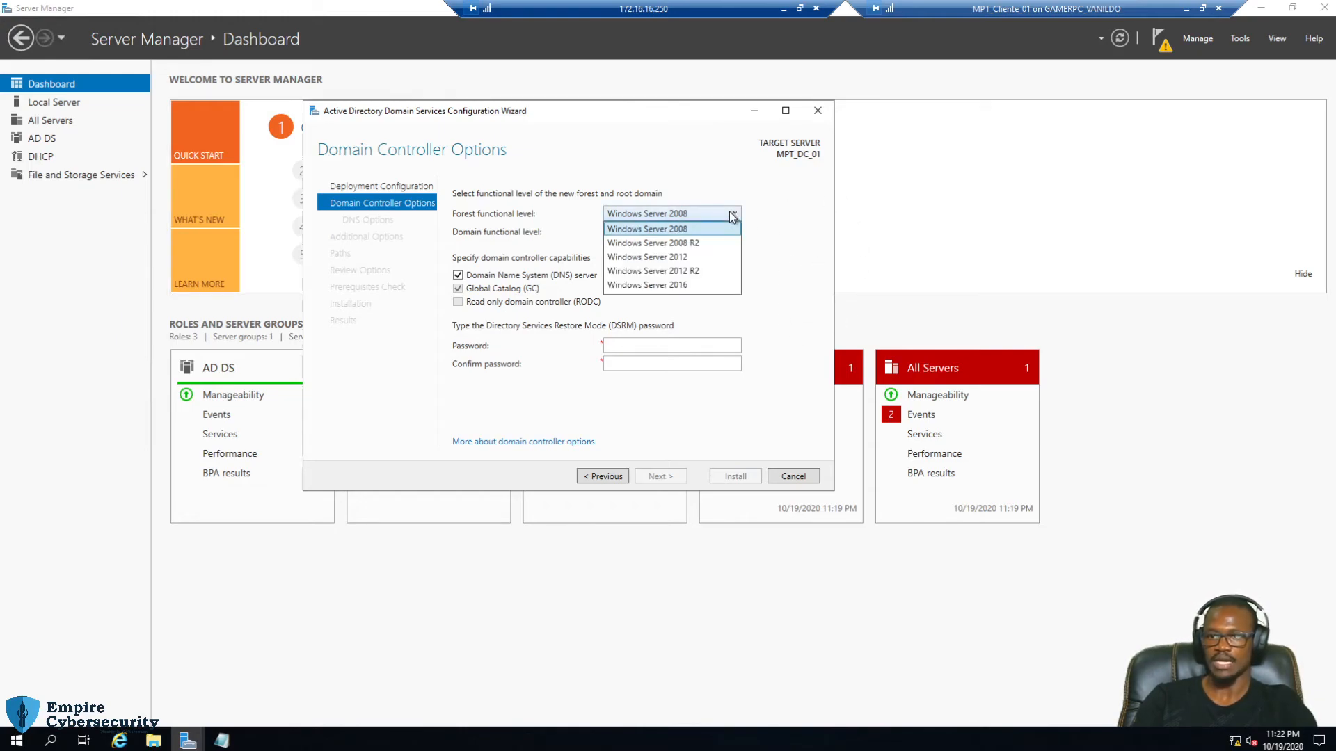
{"action": "left_click", "coordinate": [661, 285]}
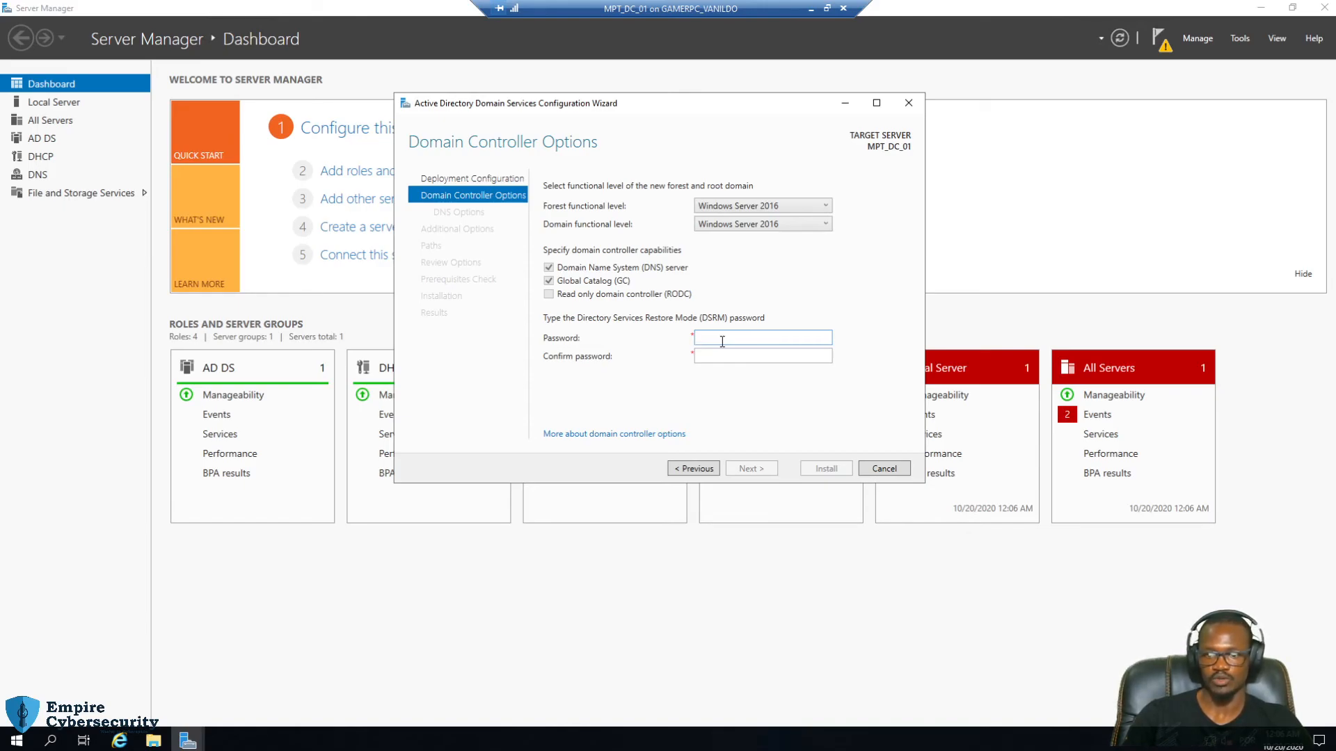
Enter the Directory Services Restore Mode password and confirm it
{"action": "type", "text": "Pa$$w0rd•••••"}
{"action": "key", "text": "Tab"}
{"action": "type", "text": "Pa$$w0r"}
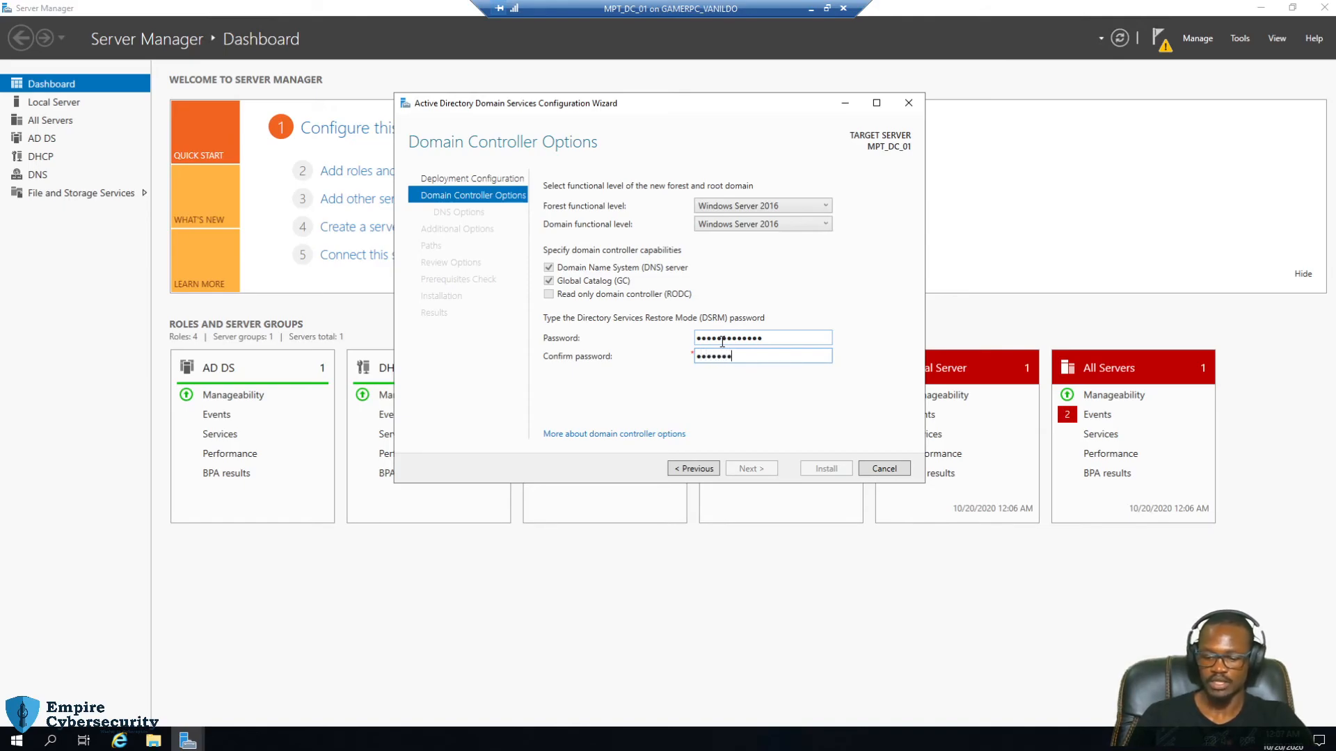
{"action": "type", "text": "••••••"}
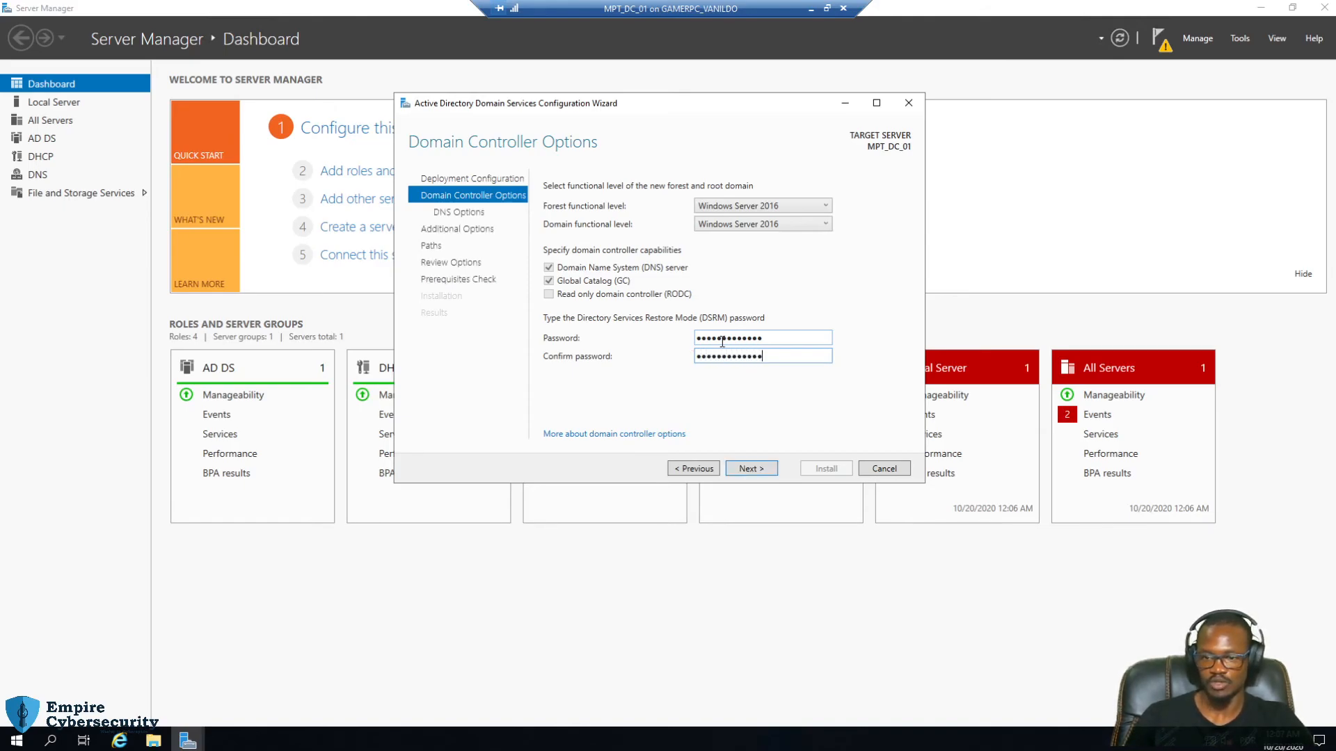
Advance past DNS options to Additional Options, with Server Manager minimized behind the wizard
{"action": "left_click", "coordinate": [750, 474]}
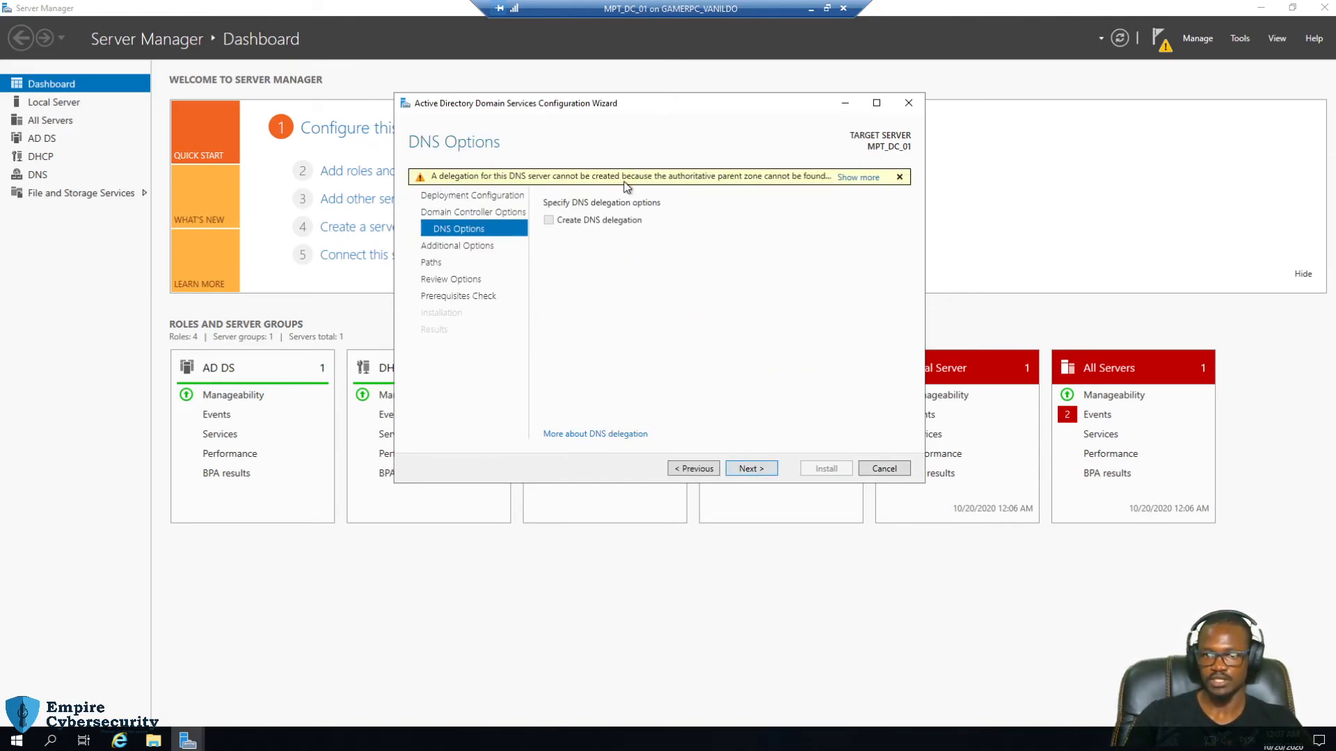
{"action": "left_click", "coordinate": [1260, 8]}
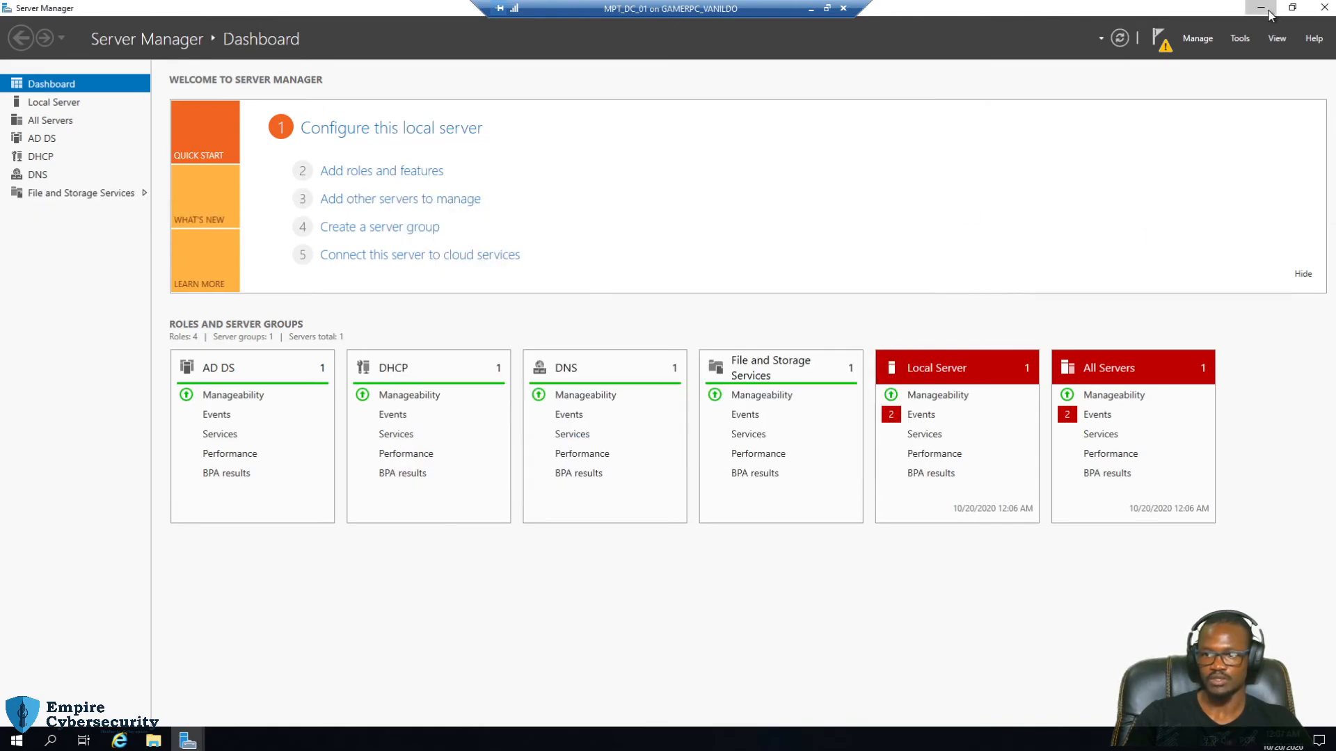
{"action": "left_click", "coordinate": [754, 471]}
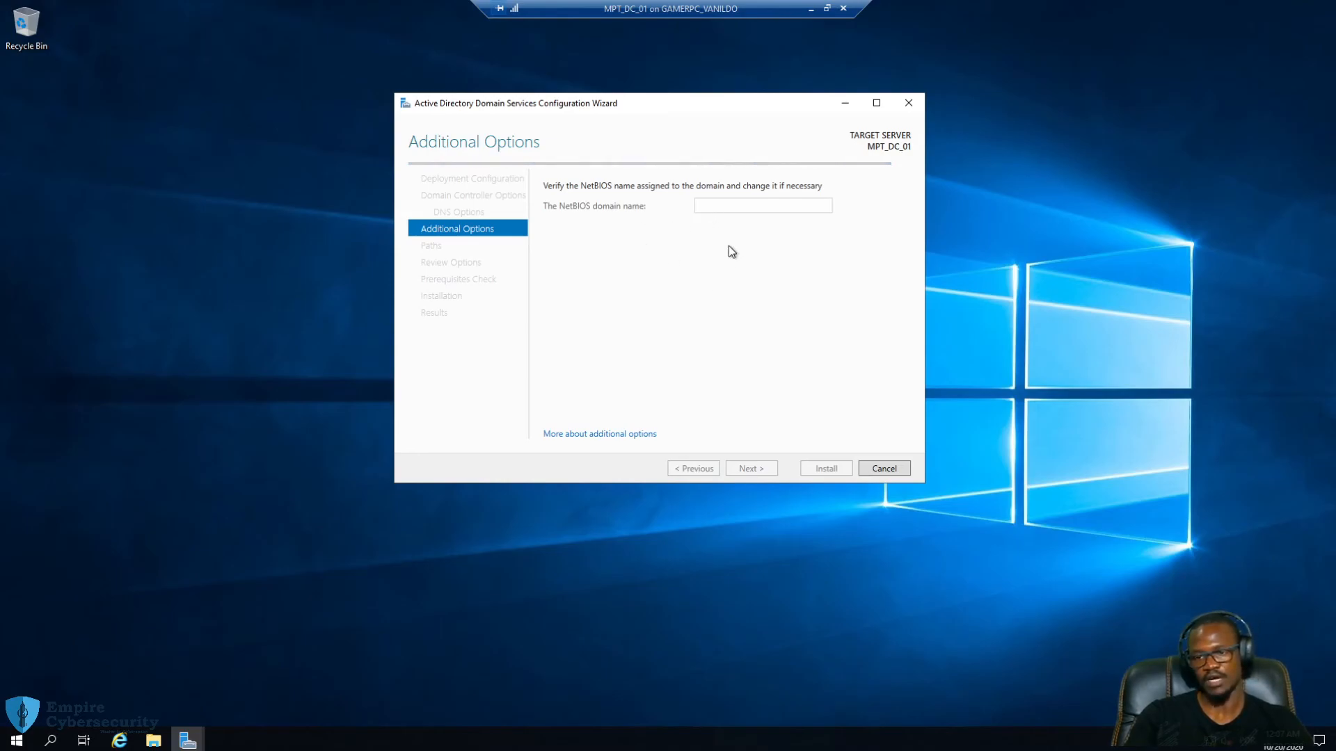
Accept NetBIOS name EMPIRE and default AD DS paths, review the summary, and run prerequisite checks
{"action": "left_click", "coordinate": [764, 469]}
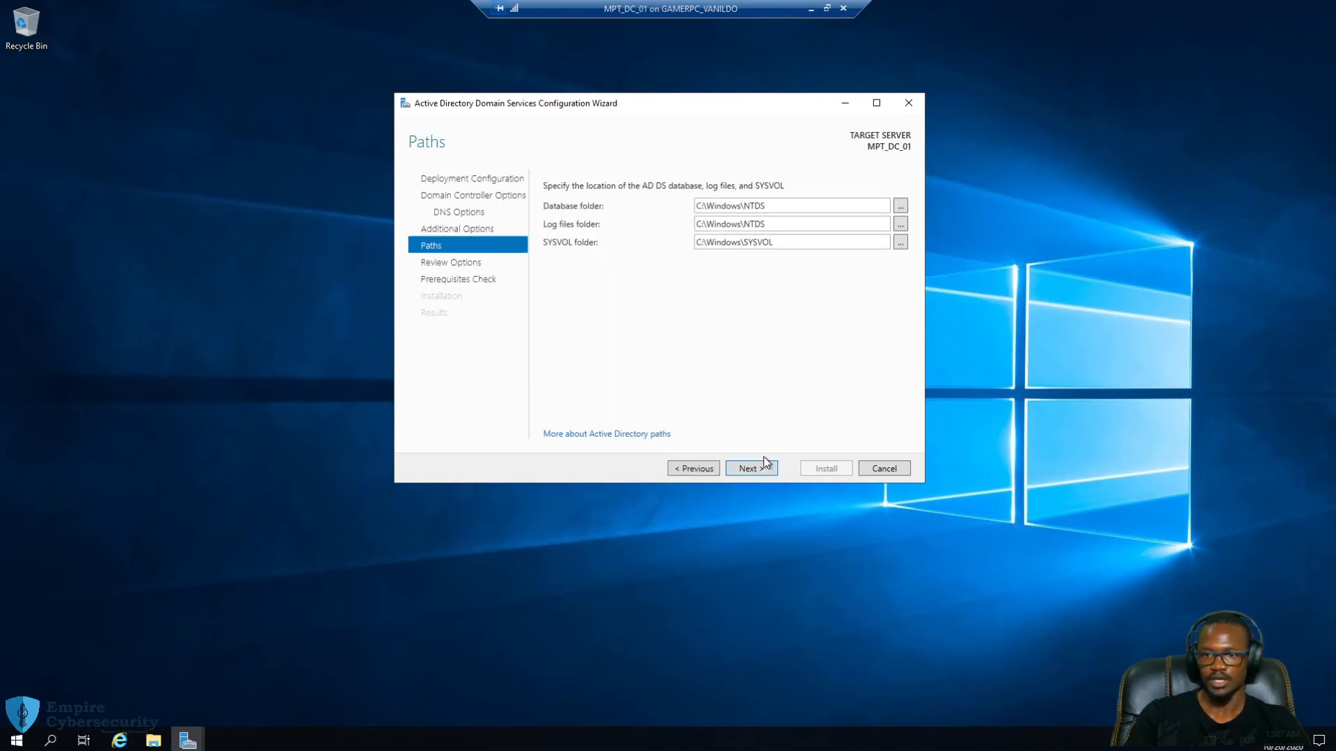
{"action": "left_click", "coordinate": [759, 468]}
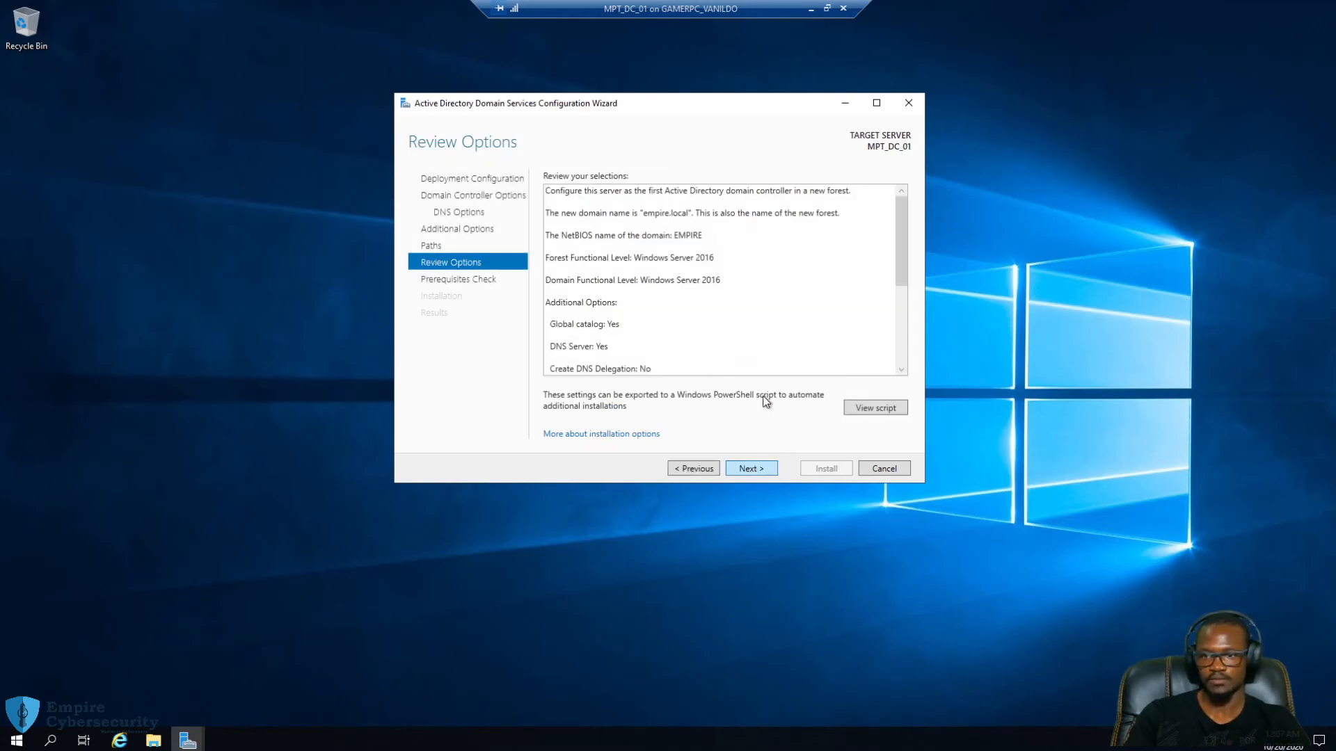
{"action": "left_click", "coordinate": [702, 235]}
{"action": "left_click", "coordinate": [679, 235]}
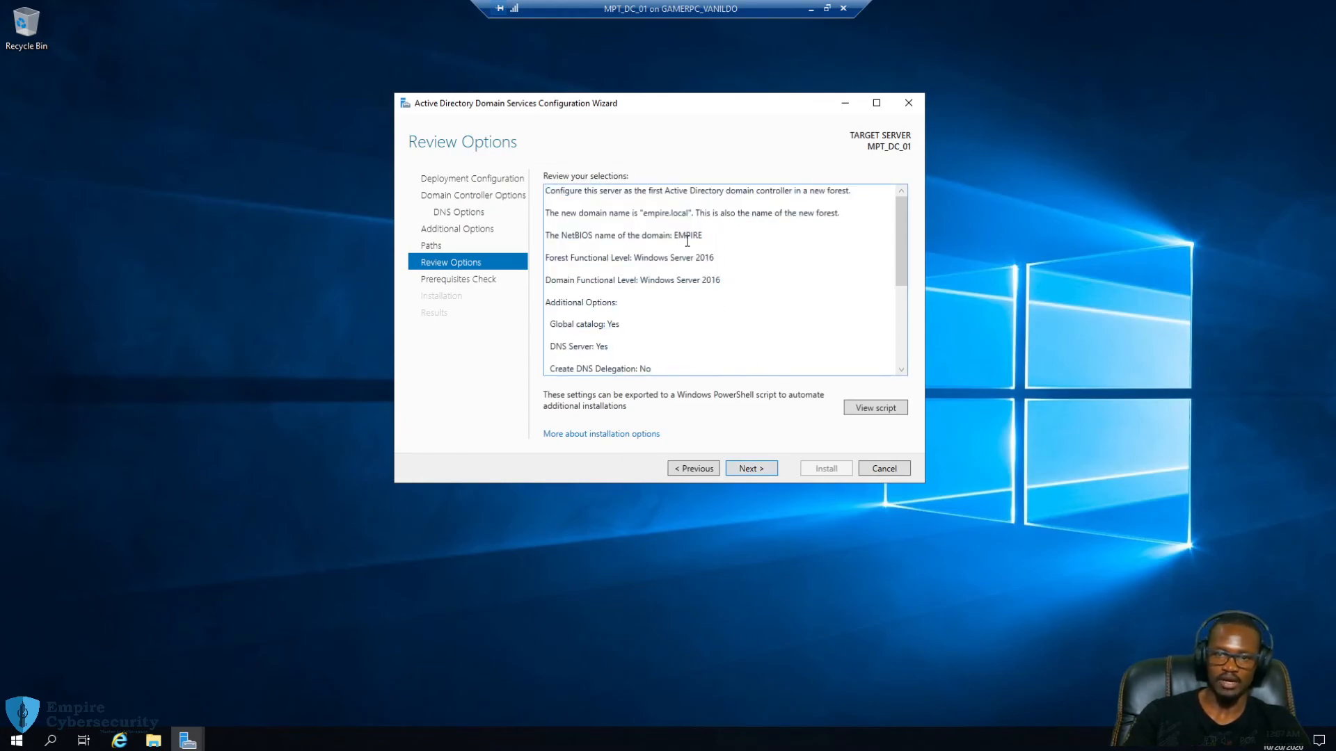
{"action": "double_click", "coordinate": [687, 235]}
{"action": "left_click", "coordinate": [724, 236]}
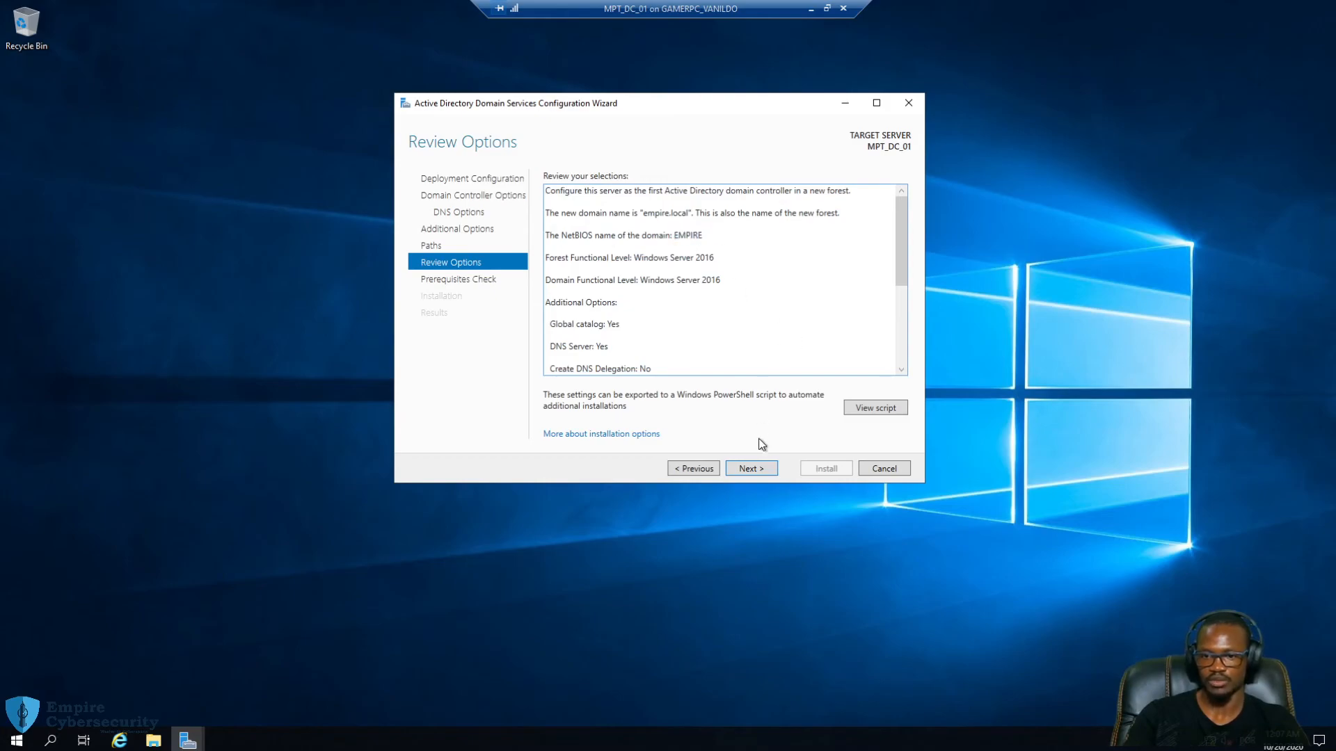
{"action": "left_click", "coordinate": [770, 470]}
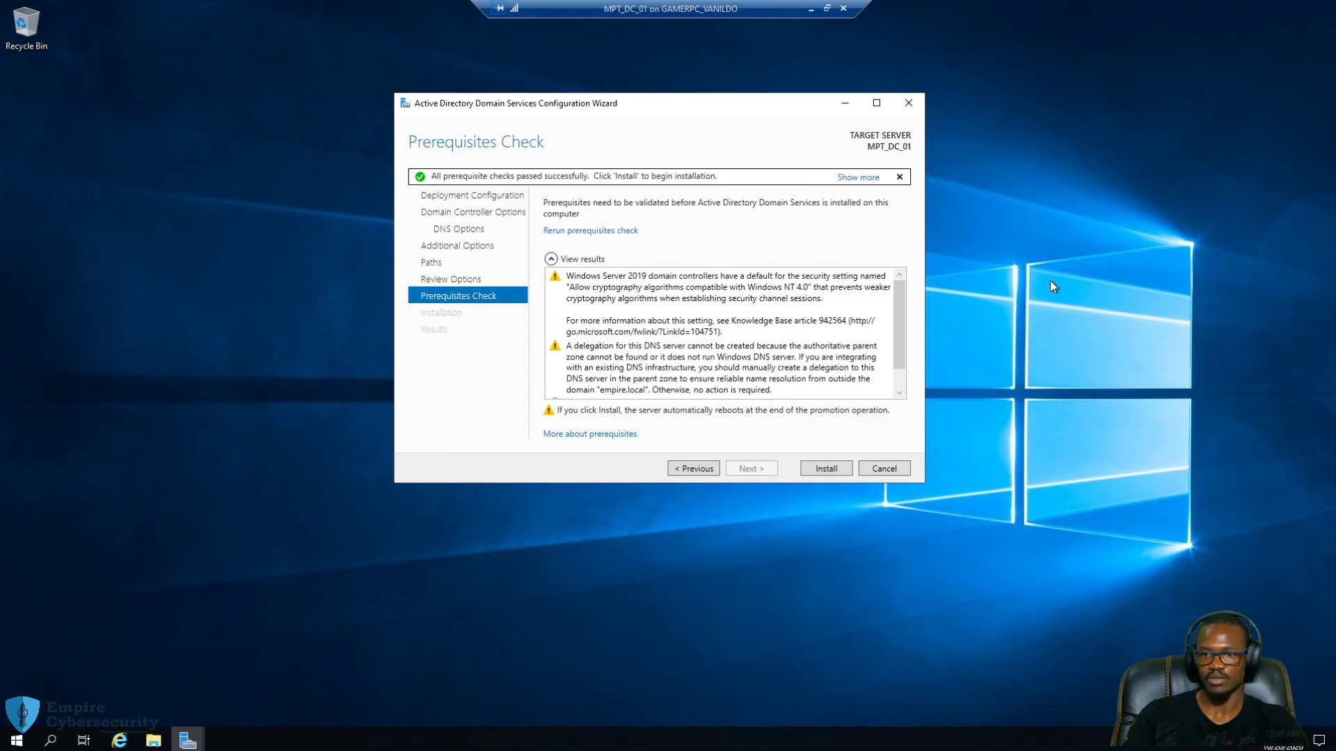
Review the passed prerequisite results and start installing the domain controller
{"action": "scroll", "coordinate": [770, 317], "scroll_direction": "down", "scroll_amount": 1}
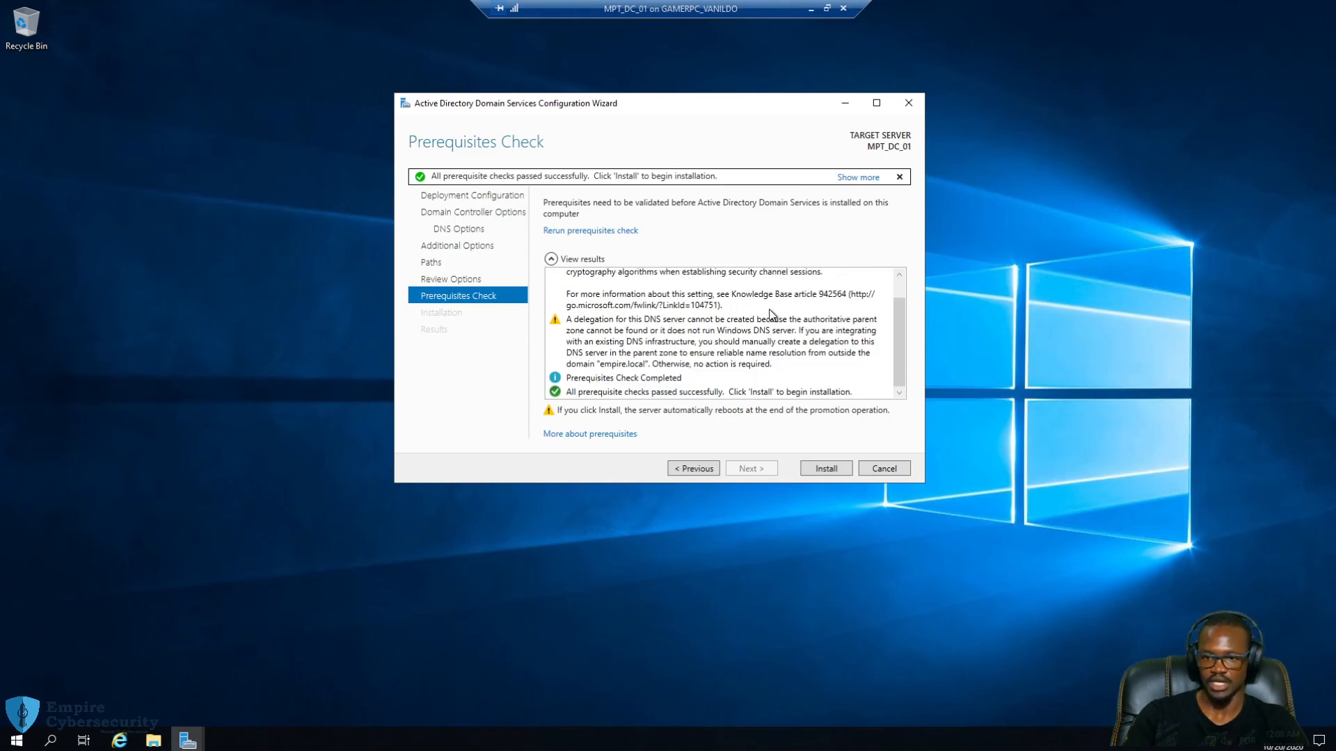
{"action": "left_click", "coordinate": [836, 470]}
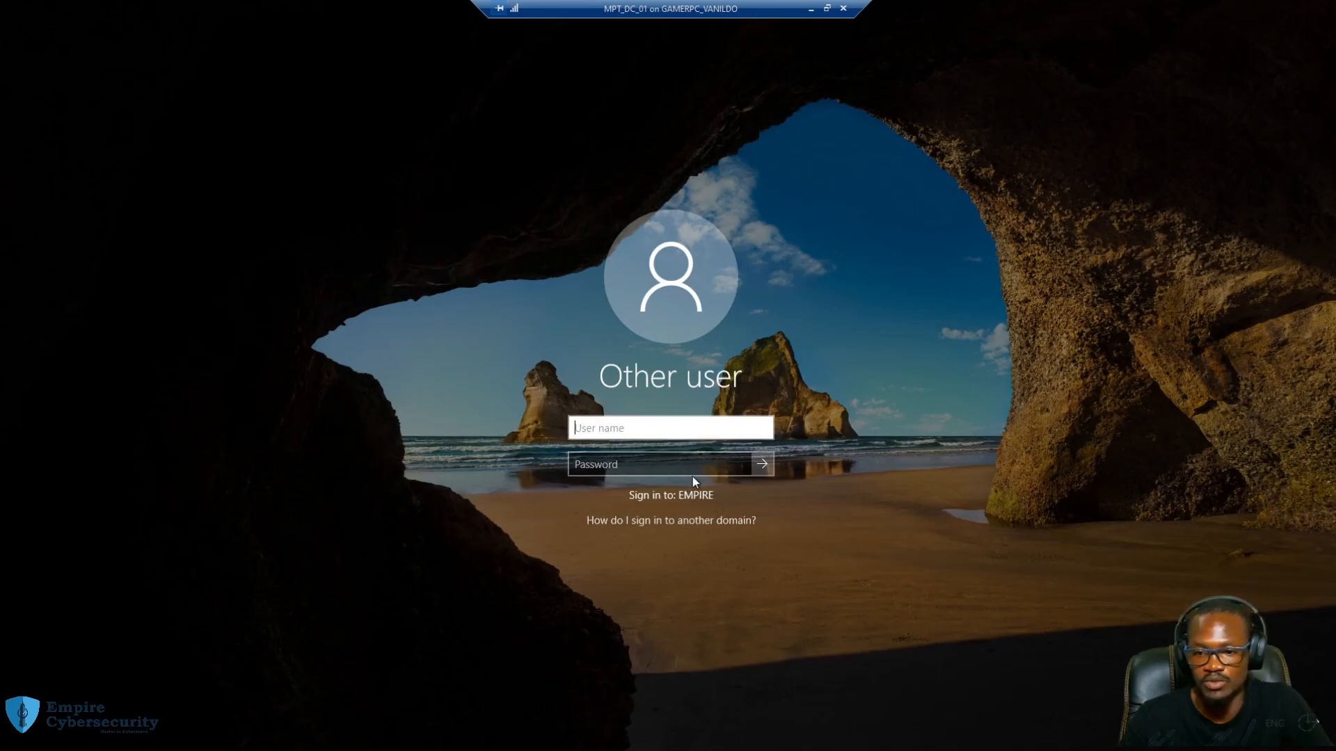
Enter user name 'administrator' and the account password
{"action": "type", "text": "administrator"}
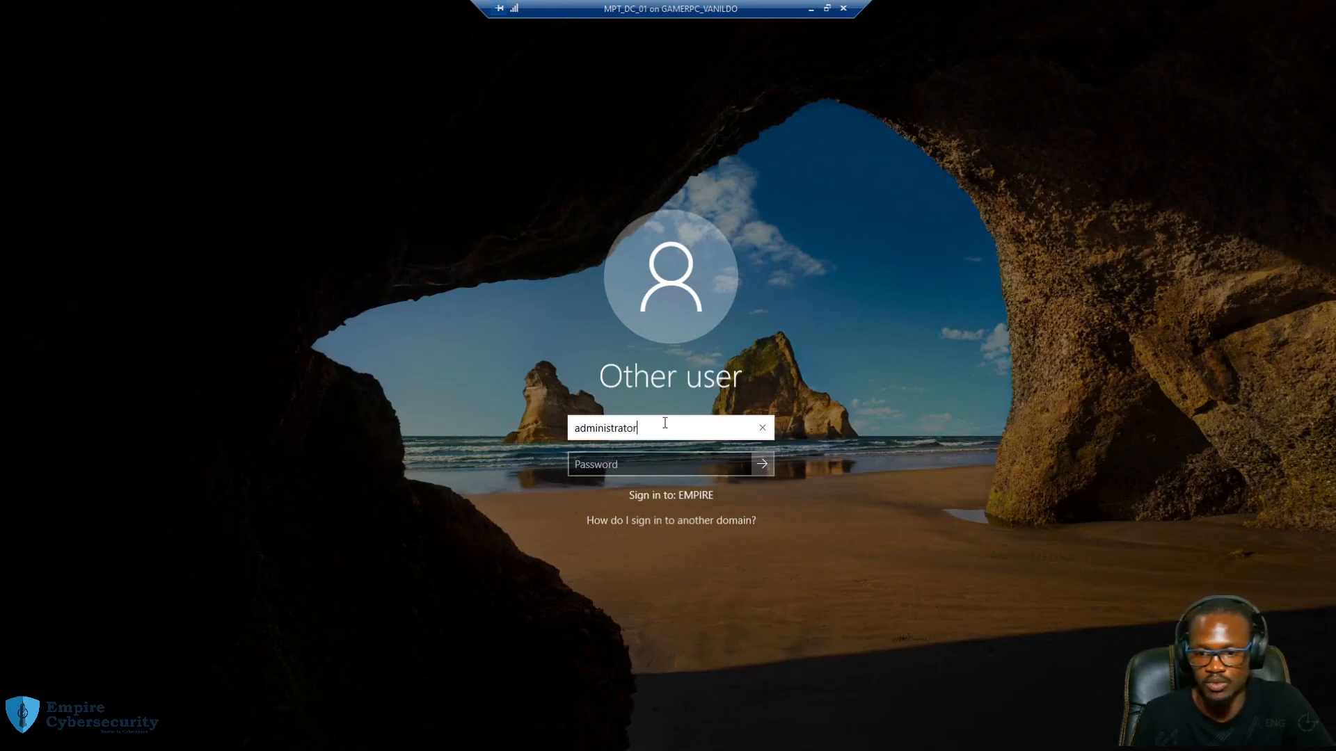
{"action": "key", "text": "Tab"}
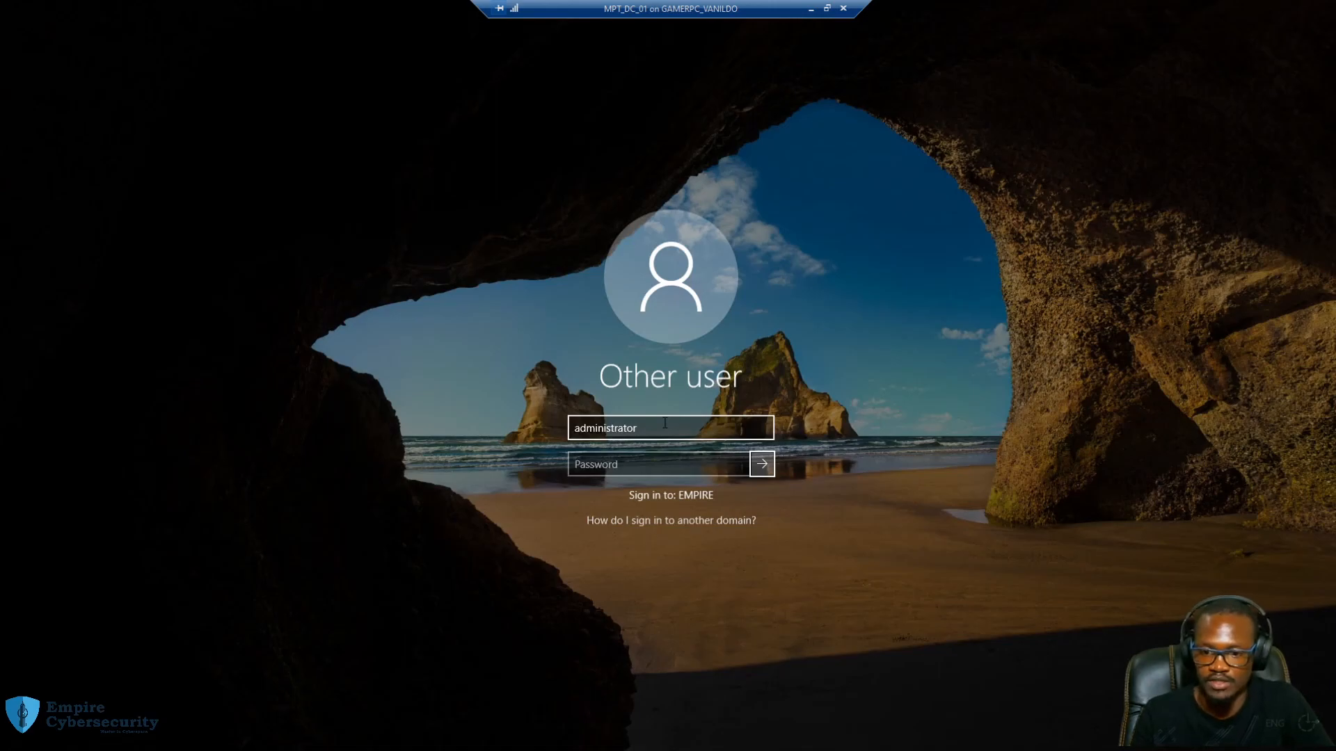
{"action": "left_click", "coordinate": [663, 460]}
{"action": "type", "text": "••"}
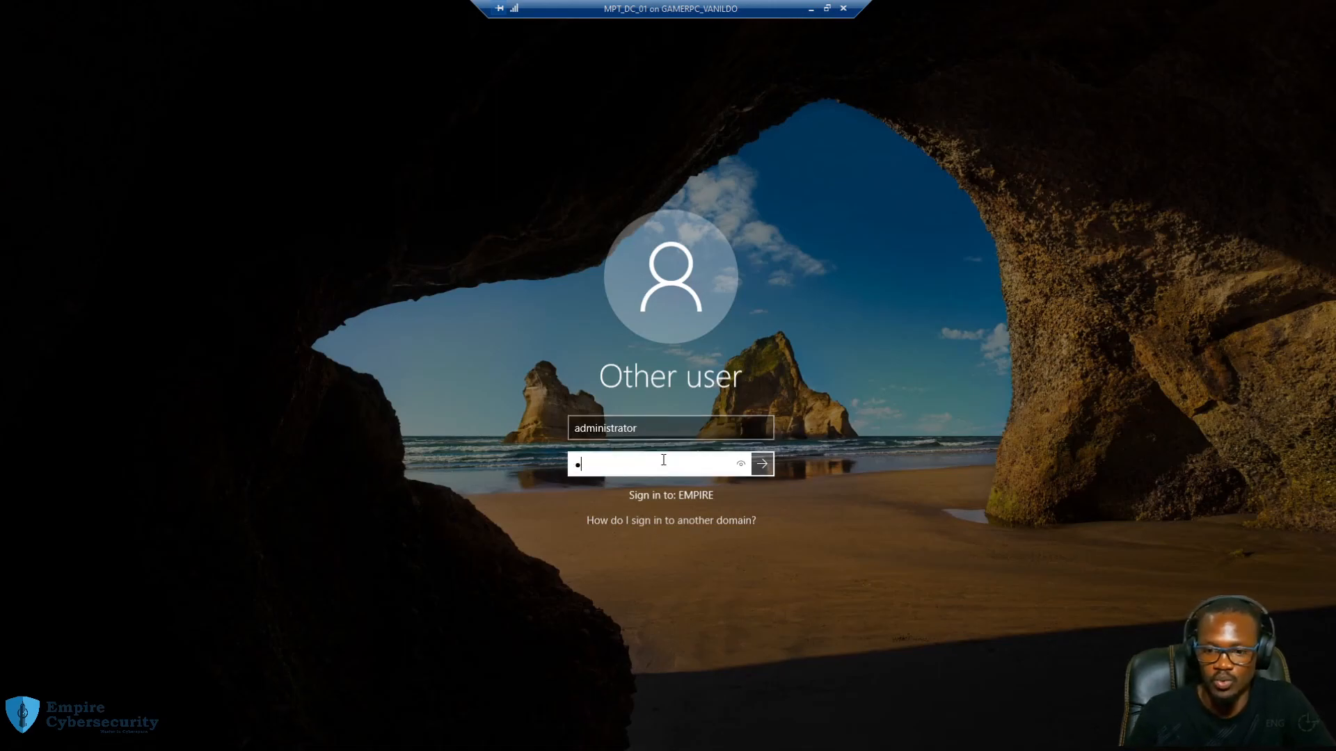
{"action": "type", "text": "••••••"}
Prefix the user name with 'empire\' so it reads empire\administrator
{"action": "left_click", "coordinate": [577, 430]}
{"action": "double_click", "coordinate": [577, 430]}
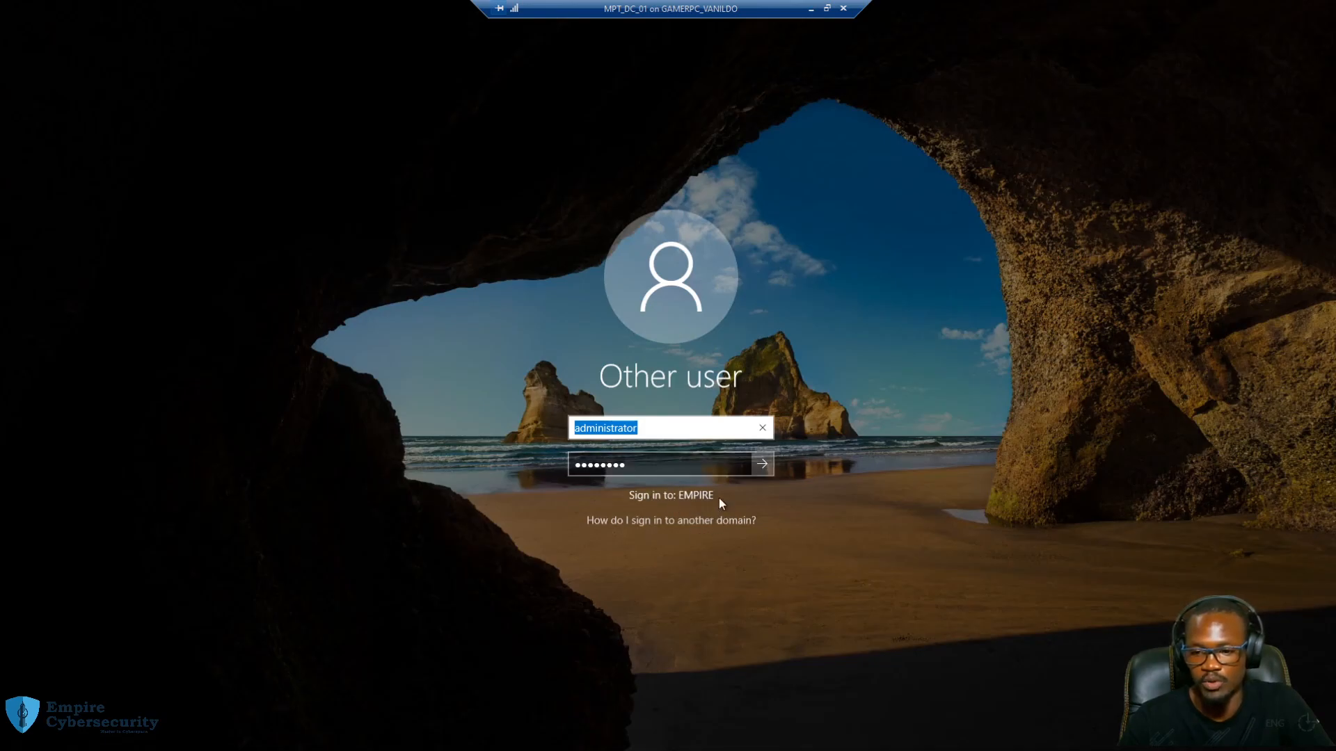
{"action": "left_click_drag", "start_coordinate": [580, 429], "coordinate": [590, 464]}
{"action": "key", "text": "Left"}
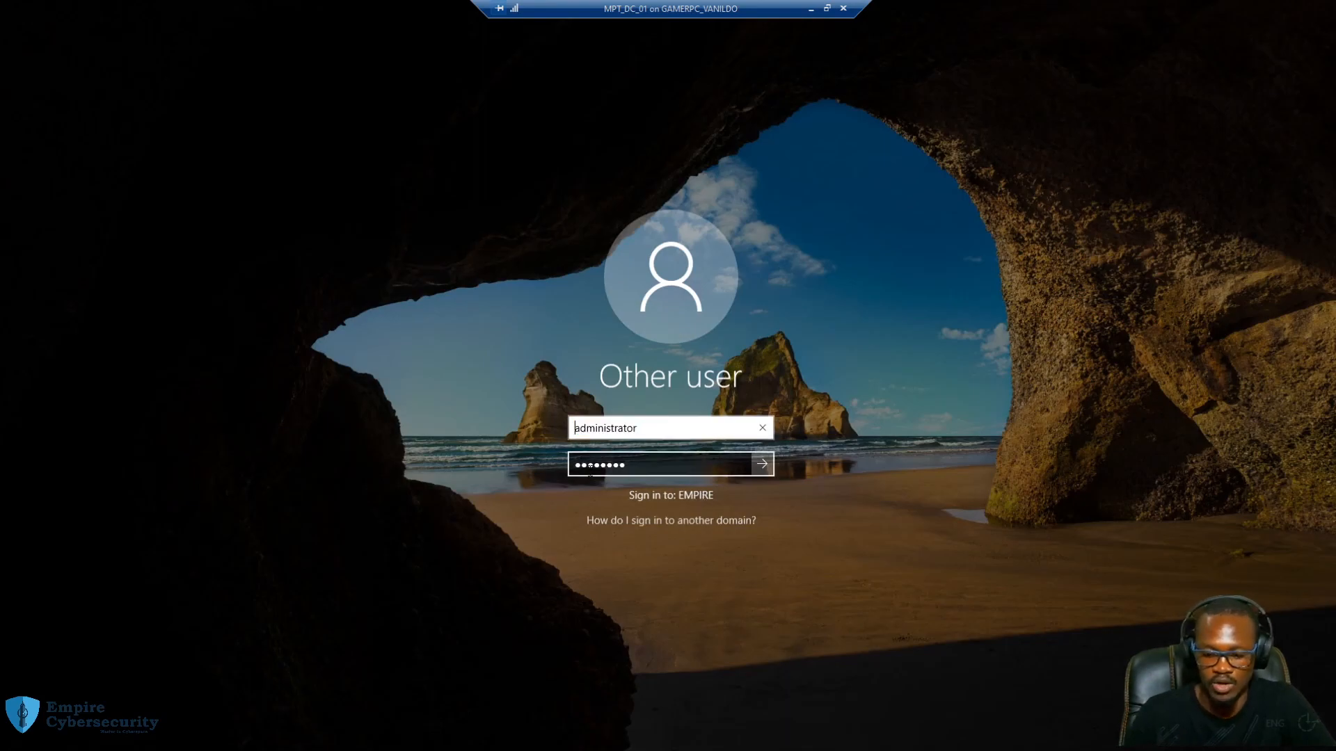
{"action": "type", "text": "empire\\"}
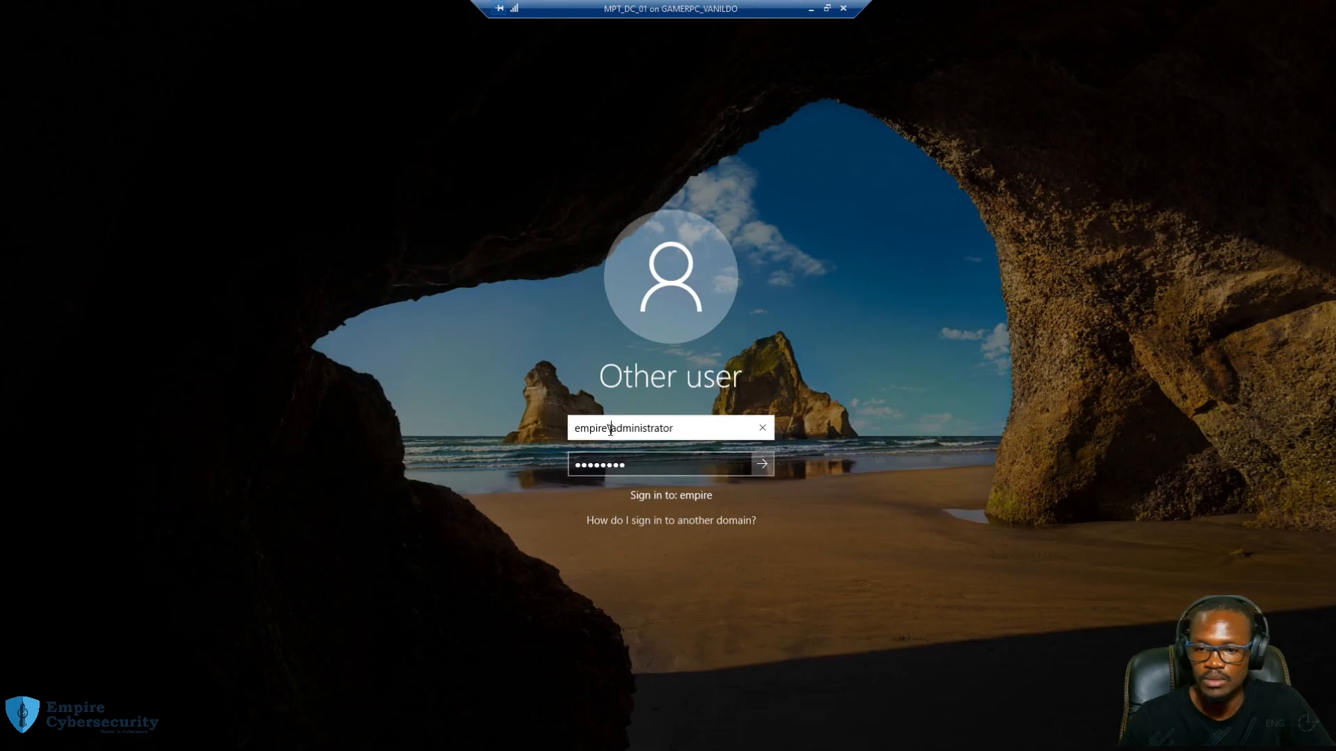
Remove the 'empire\' prefix, try a '.\' prefix, then remove it, leaving 'administrator'
{"action": "left_click_drag", "start_coordinate": [611, 428], "coordinate": [574, 428]}
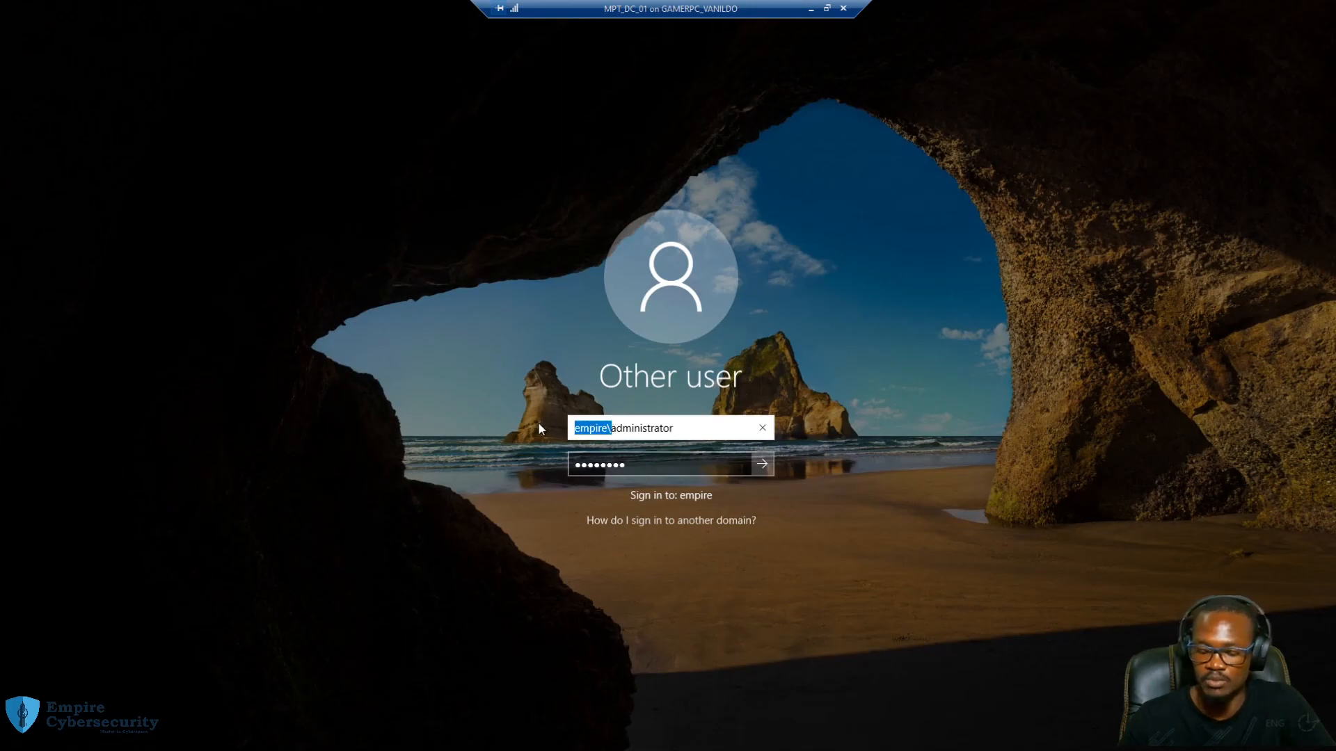
{"action": "key", "text": "BackSpace"}
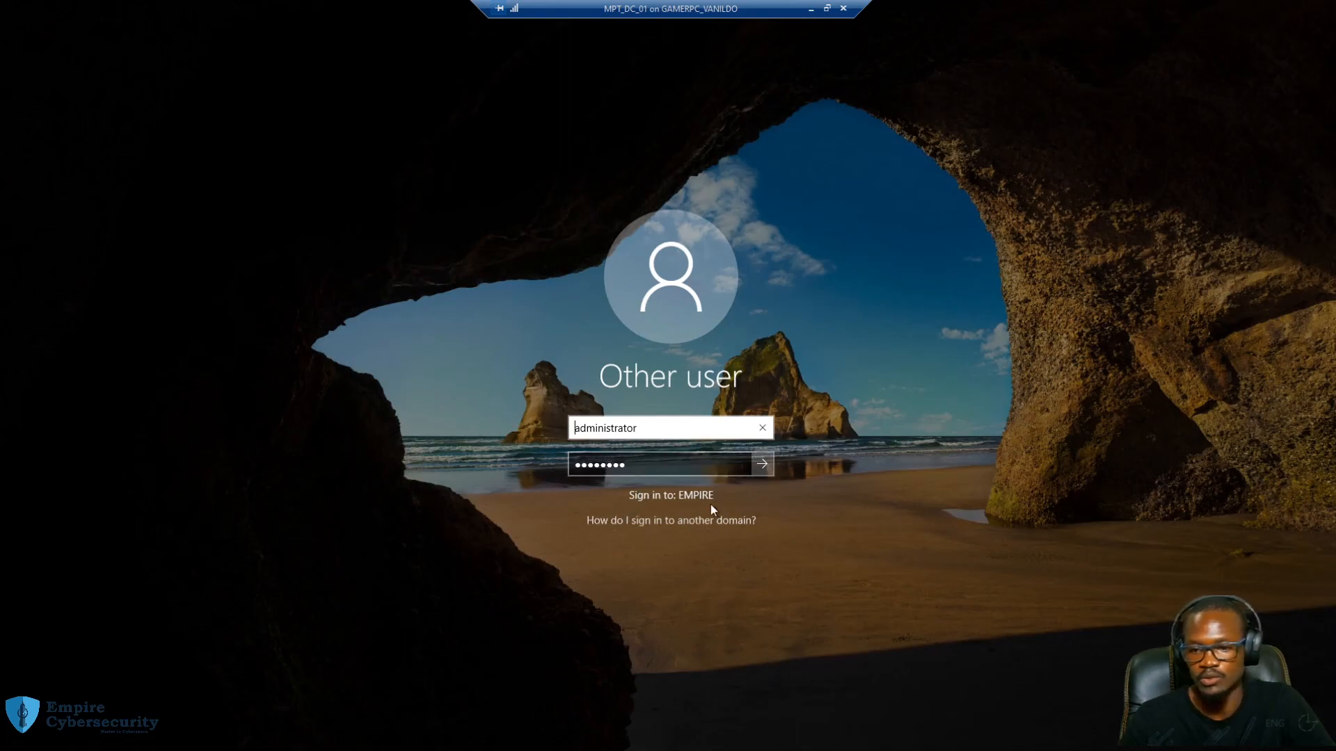
{"action": "double_click", "coordinate": [654, 437]}
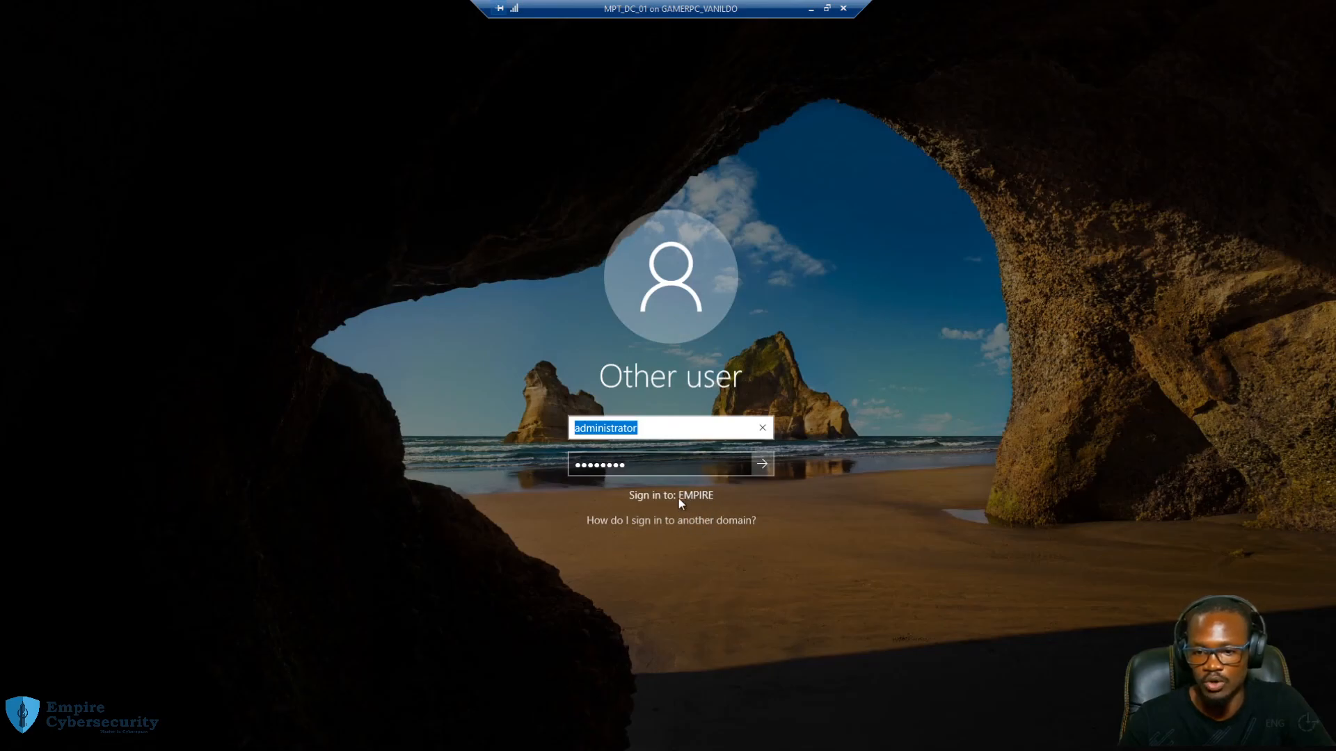
{"action": "left_click", "coordinate": [576, 429]}
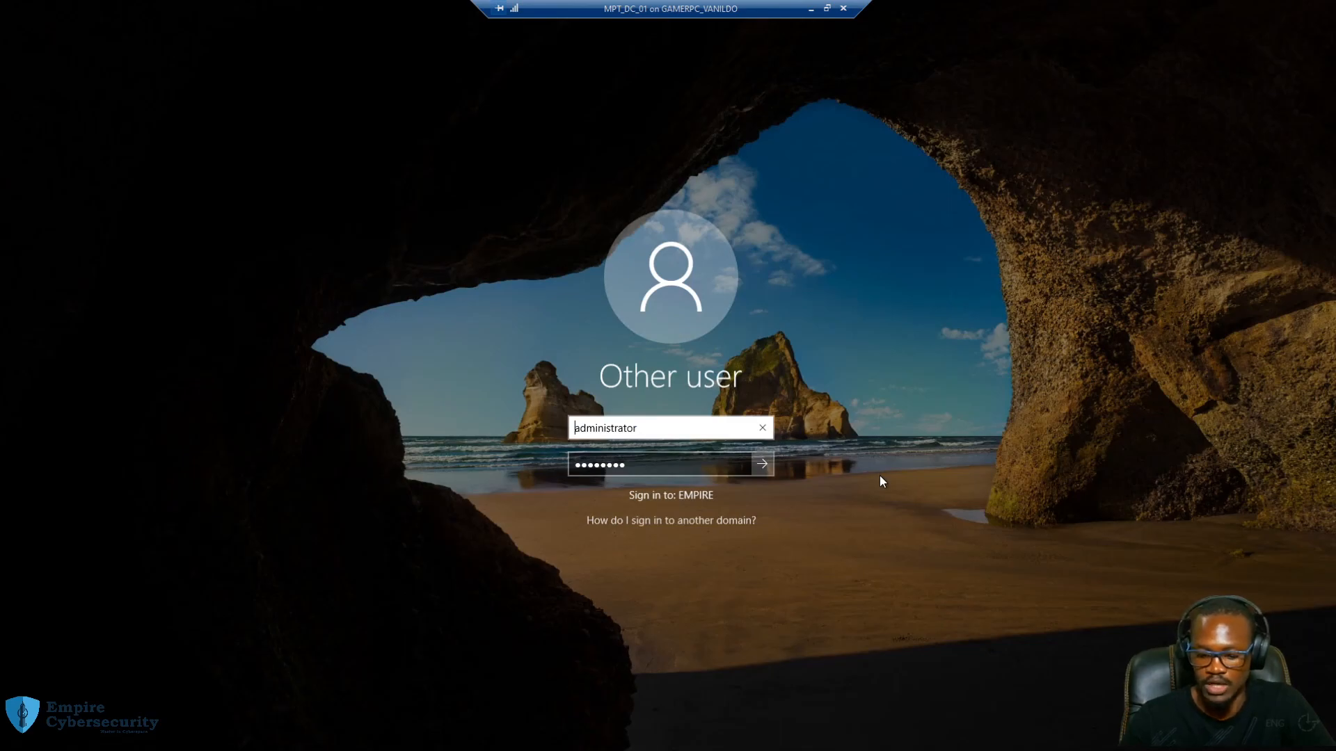
{"action": "type", "text": ".\\"}
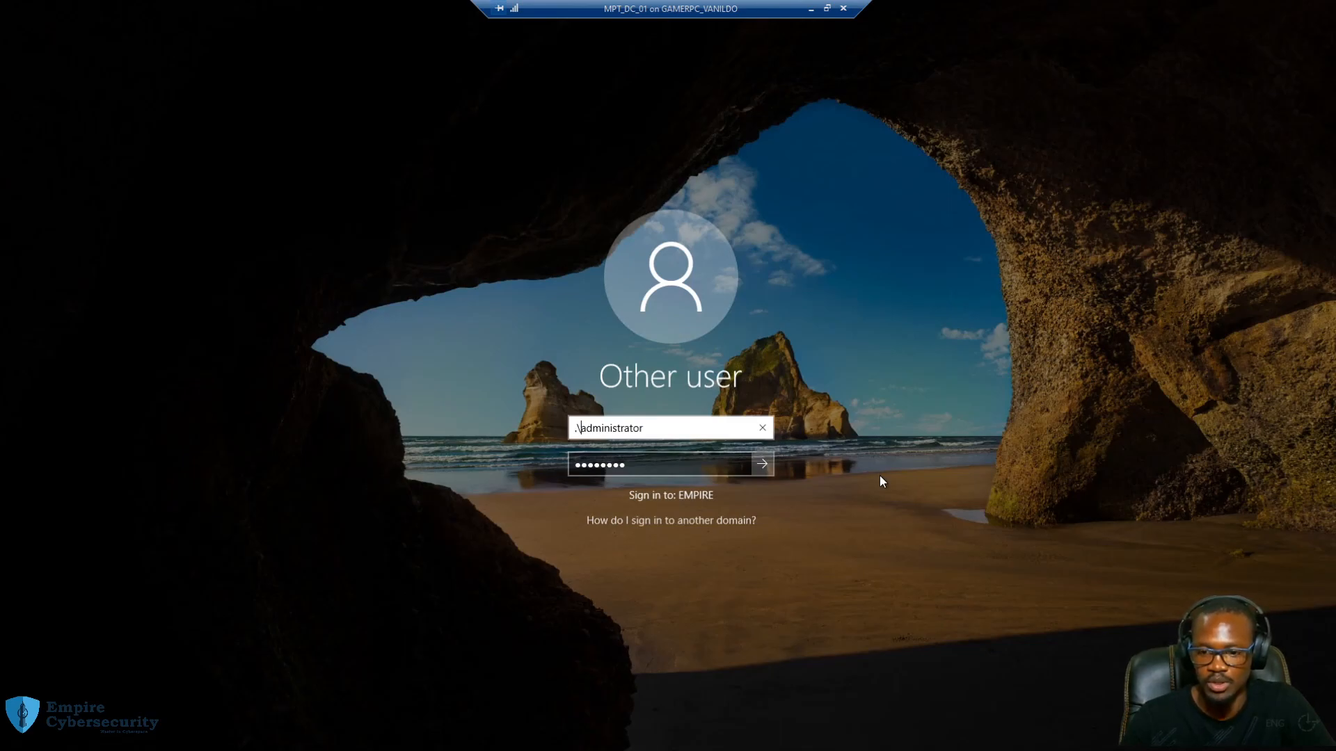
{"action": "key", "text": "BackSpace"}
{"action": "key", "text": "BackSpace"}
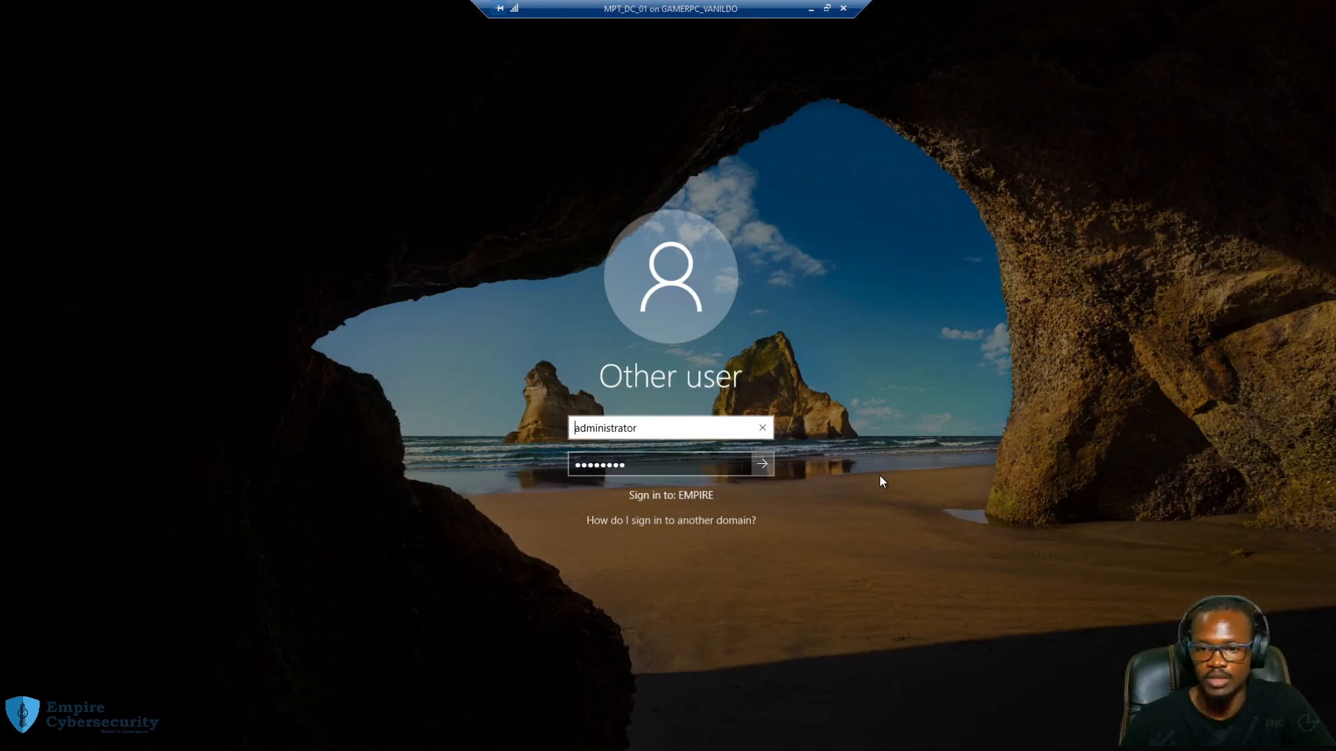
View the help on signing in to another domain, then submit the administrator sign-in
{"action": "left_click", "coordinate": [720, 520]}
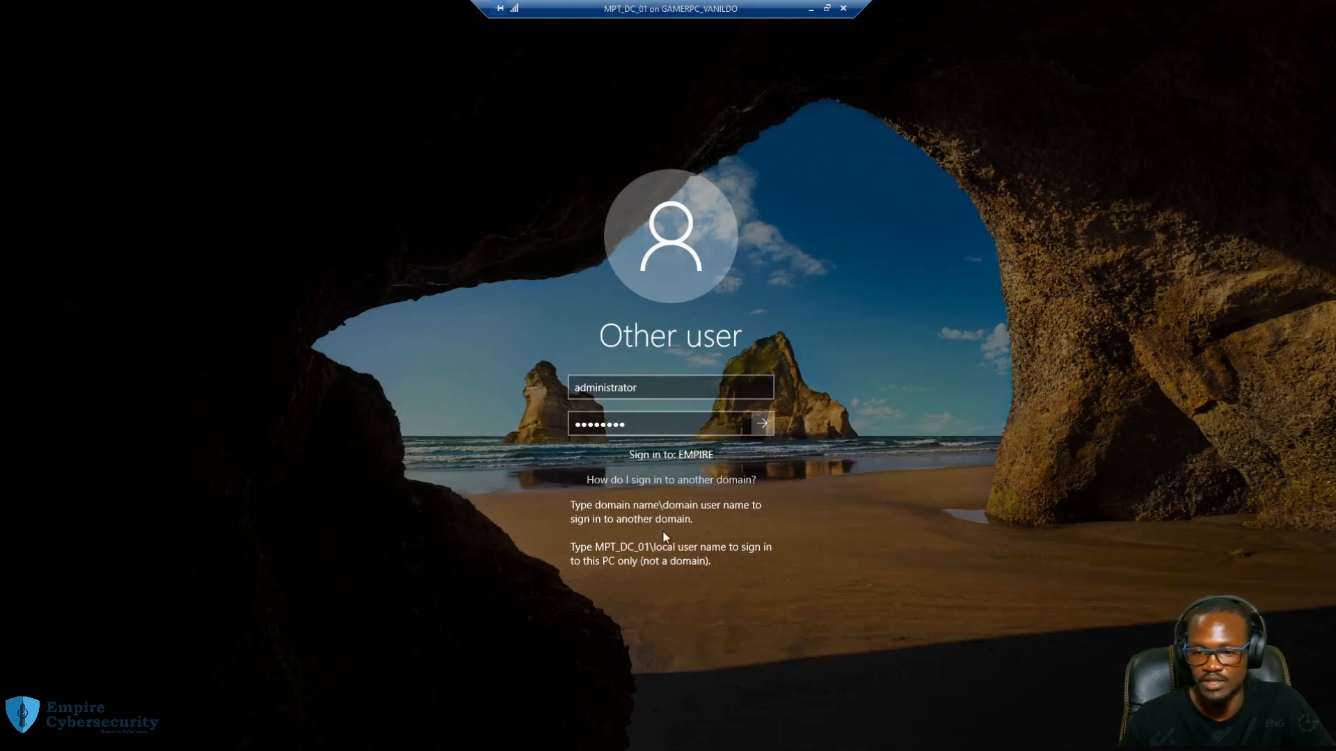
{"action": "left_click", "coordinate": [668, 422]}
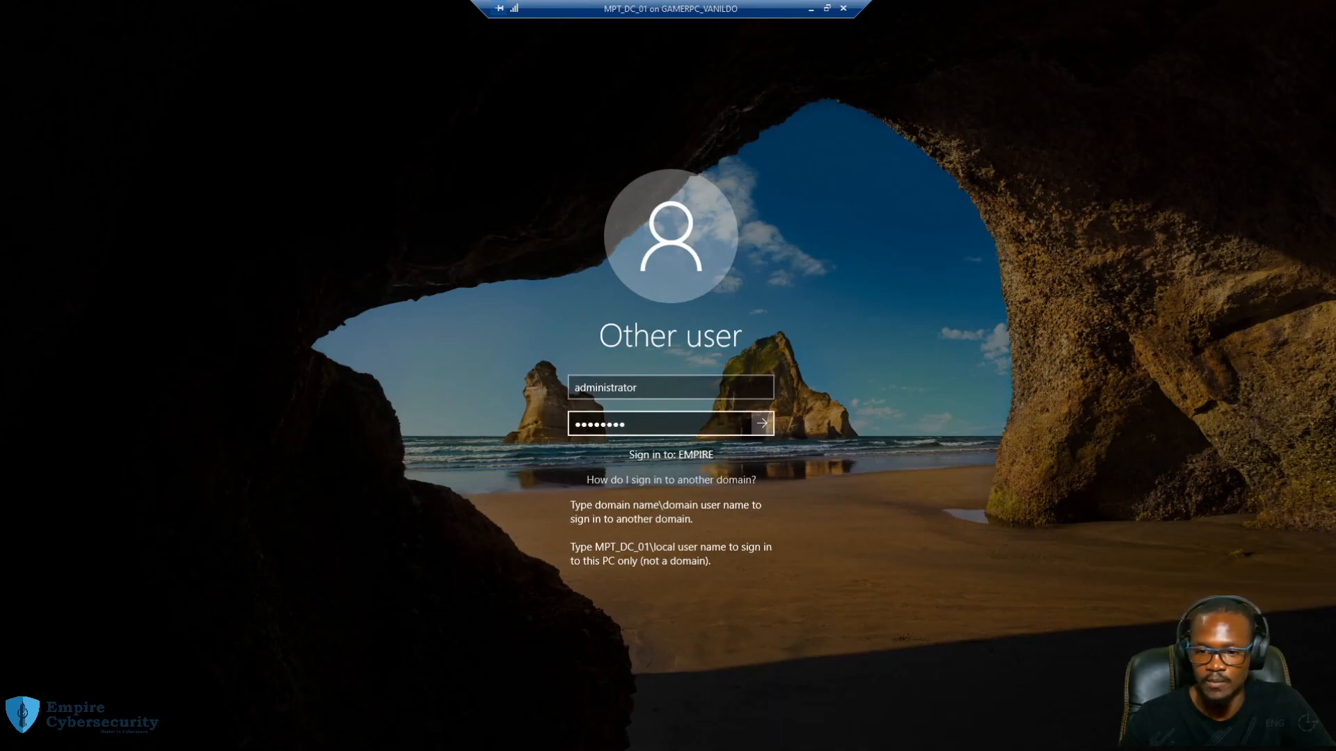
{"action": "left_click", "coordinate": [761, 426]}
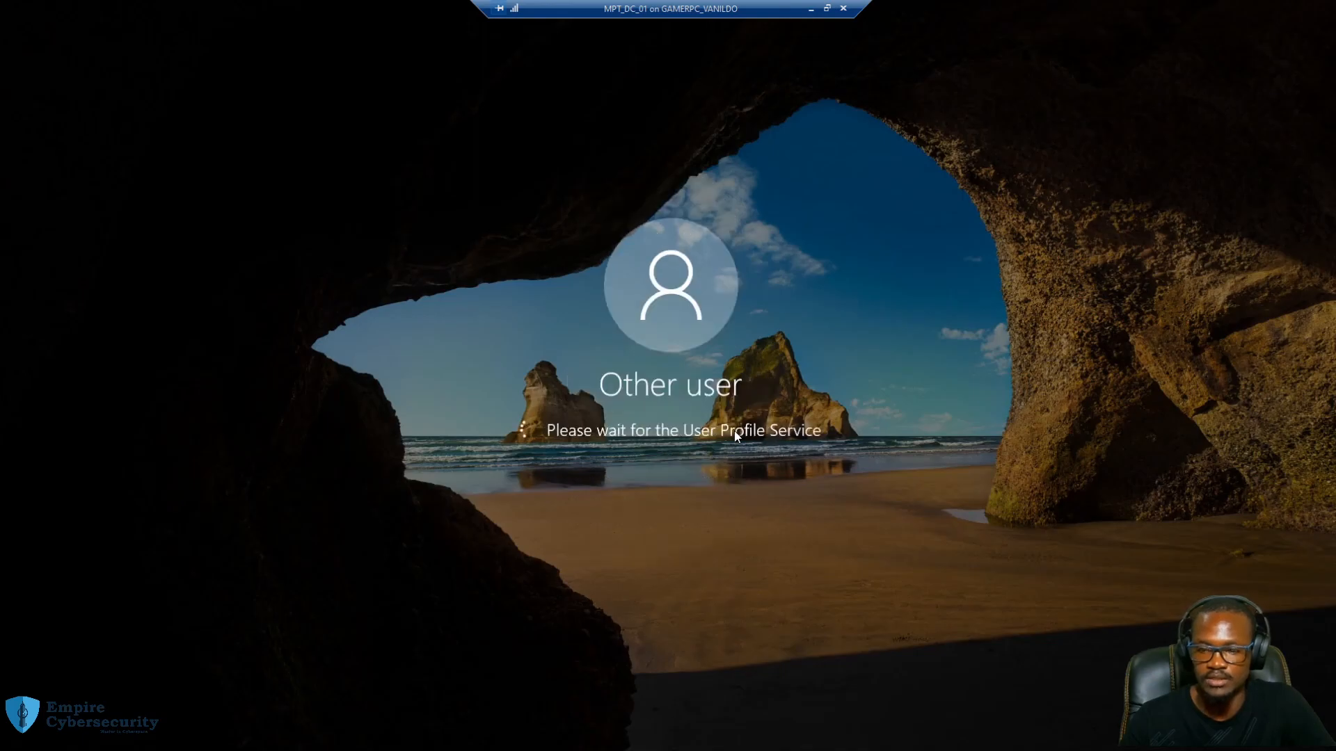